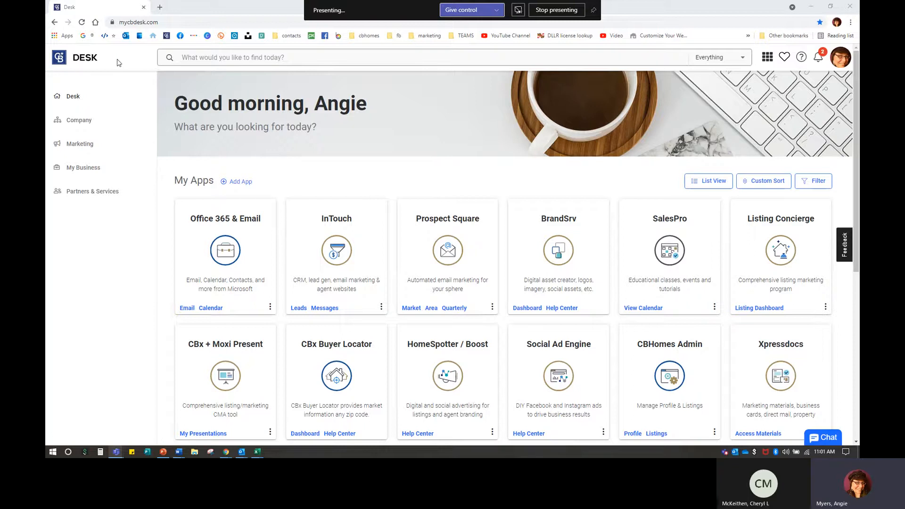
Step: Launch InTouch from the My Apps card in Desk and confirm delegate access
click(131, 22)
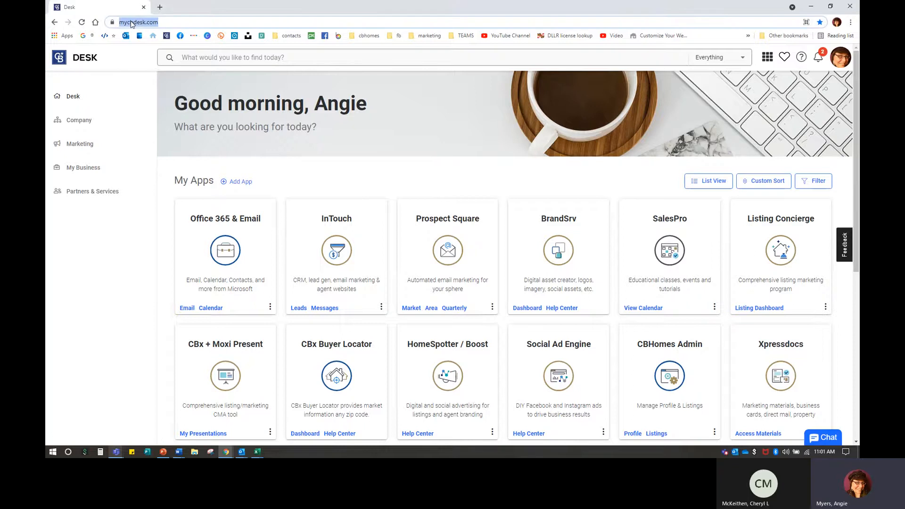
click(347, 168)
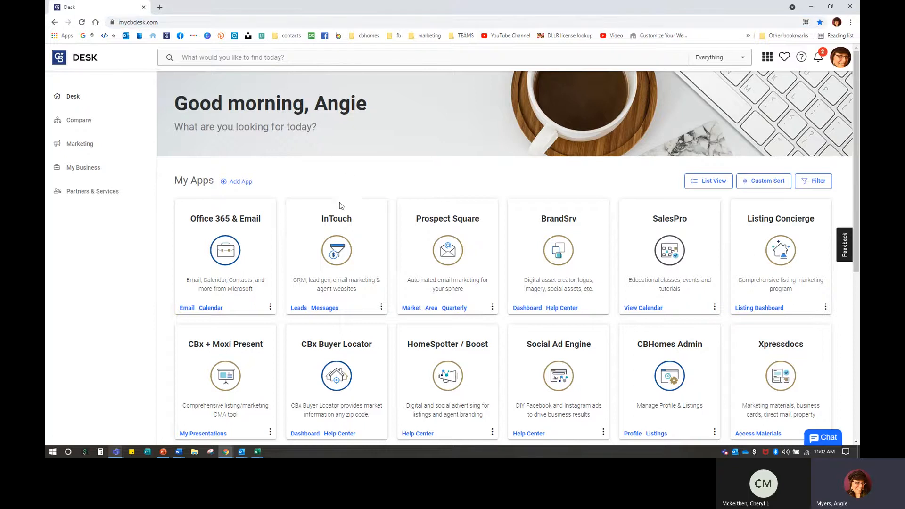
click(334, 252)
click(555, 309)
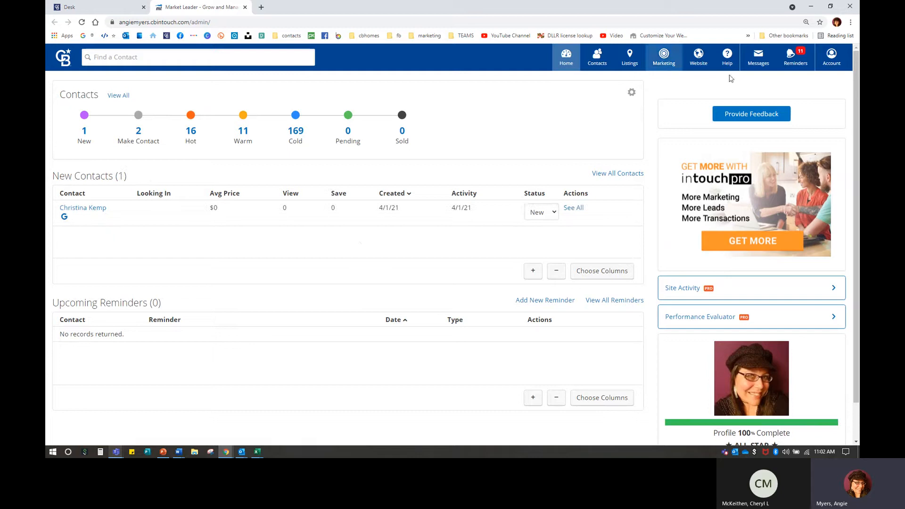
Step: Zoom the page to 125% and open My Account from the Account menu
key(ctrl)
key(ctrl)
key(ctrl+plus)
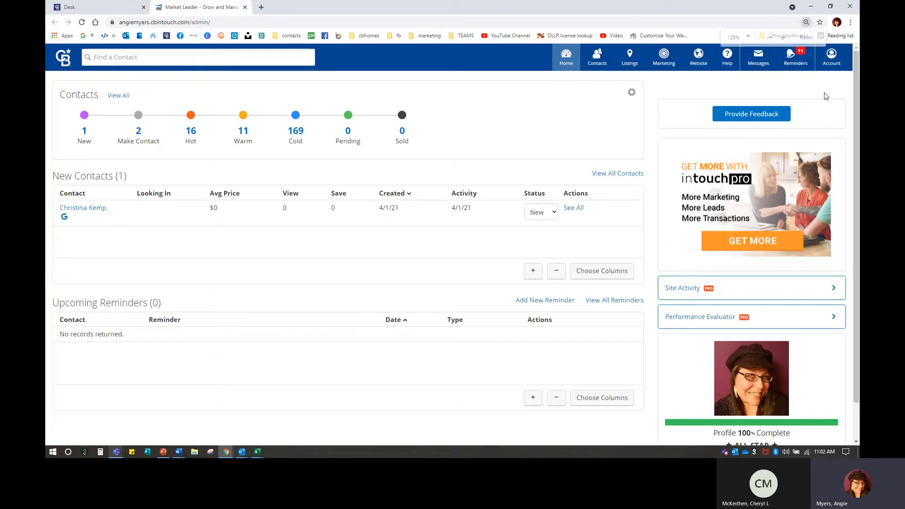
click(828, 57)
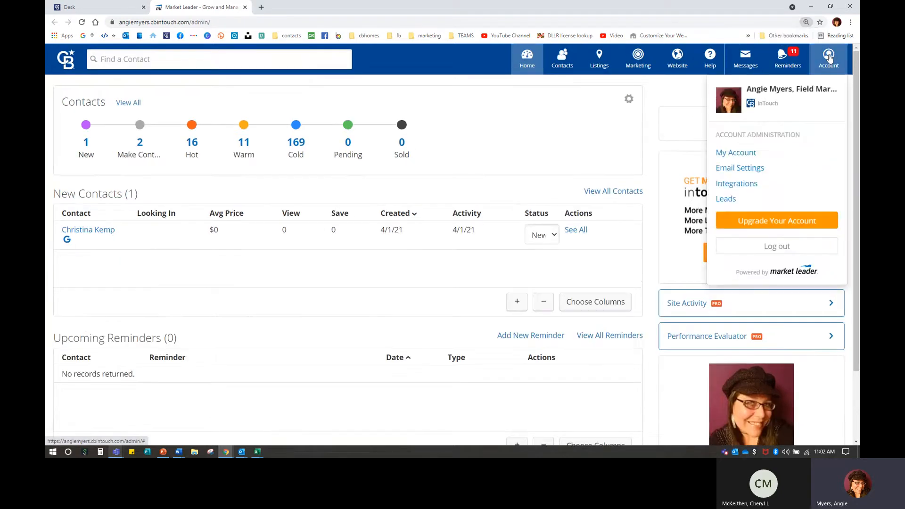
key(ctrl)
click(741, 154)
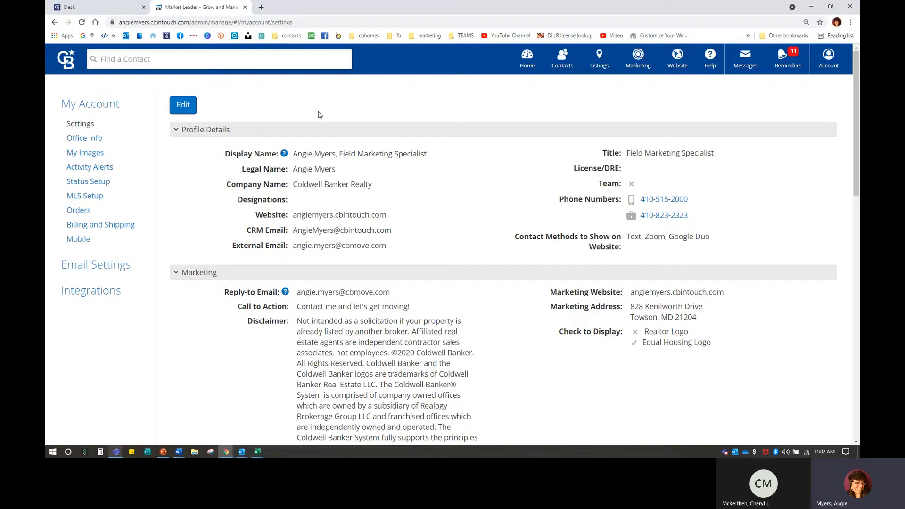
Step: Make the profile editable and replace the Title with REALTOR® from the autocomplete
click(188, 108)
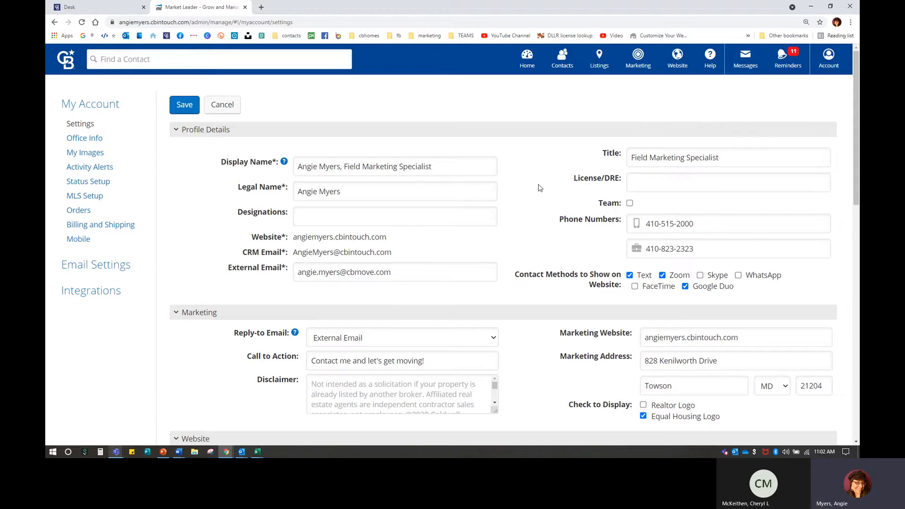
drag(631, 158, 721, 158)
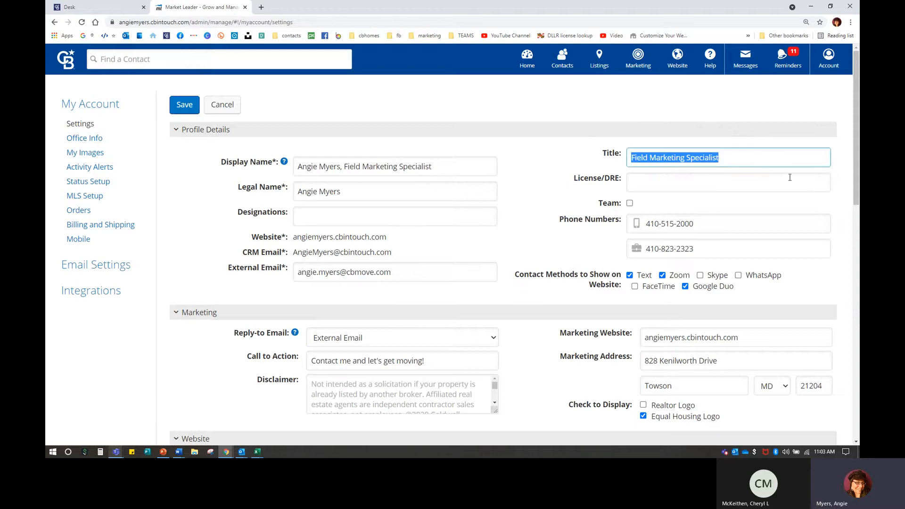
text(REALTOR®)
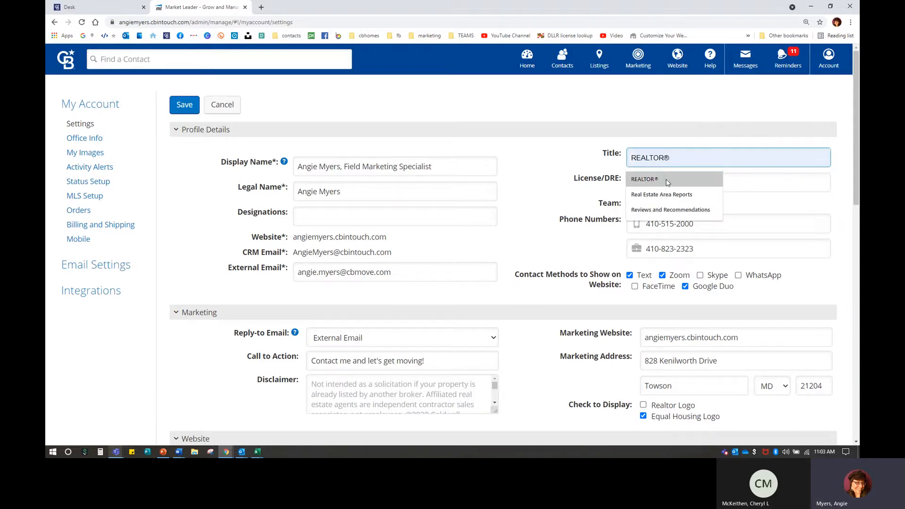
click(667, 179)
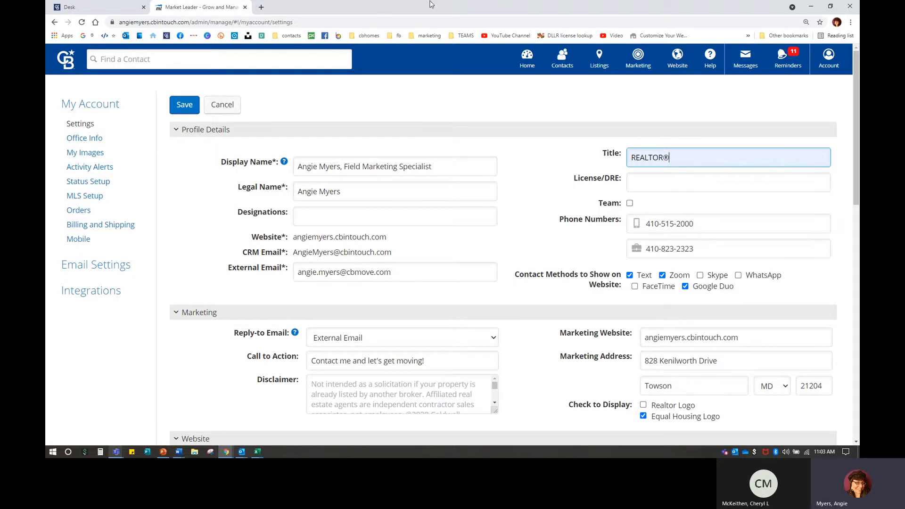
Step: Copy the ® symbol from a Google 'registered symbol' search and paste it into Title
click(261, 7)
click(85, 37)
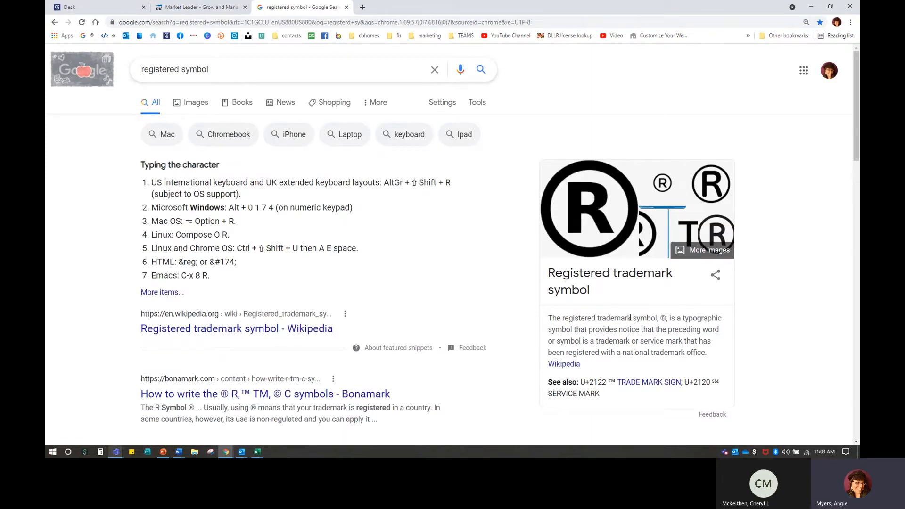
double_click(663, 318)
right_click(664, 319)
click(683, 326)
click(347, 7)
key(ctrl+v)
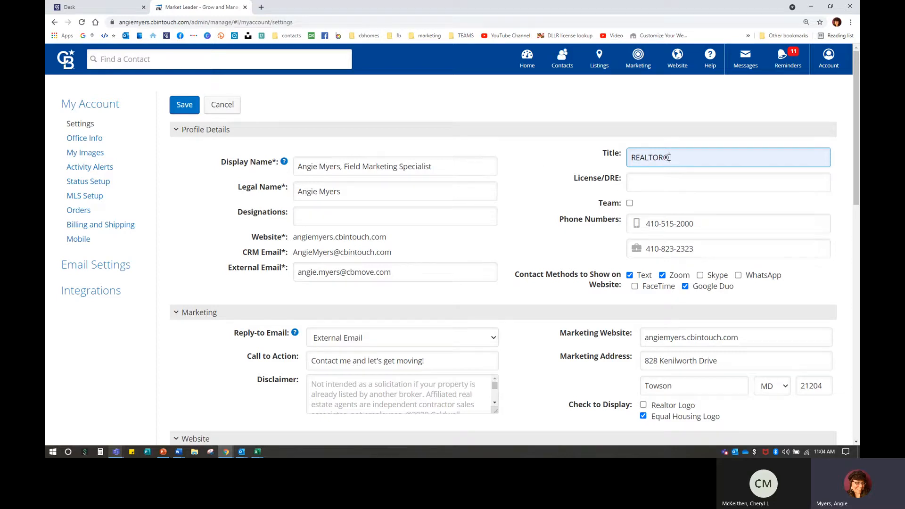
Step: Change the Title to Field Marketing Specialist, matching the Display Name suffix
drag(669, 158, 627, 154)
text(Field Marketing Specialist)
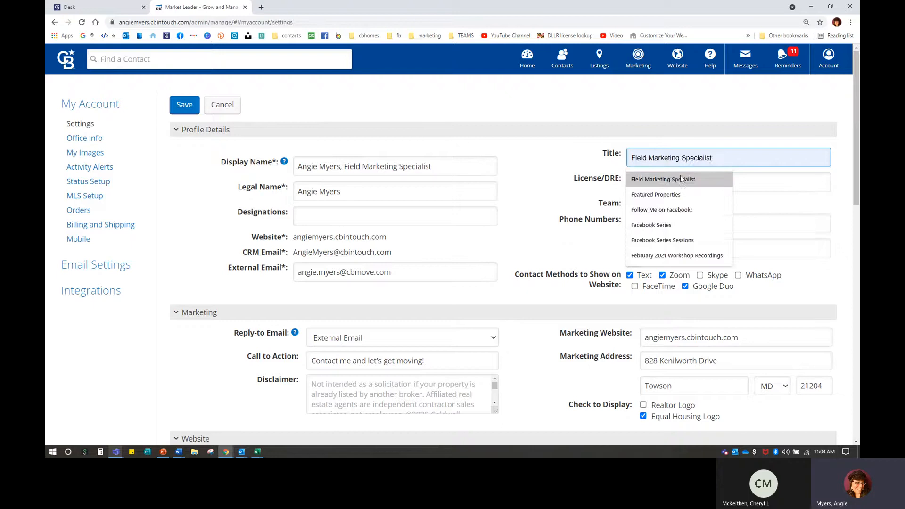
click(680, 178)
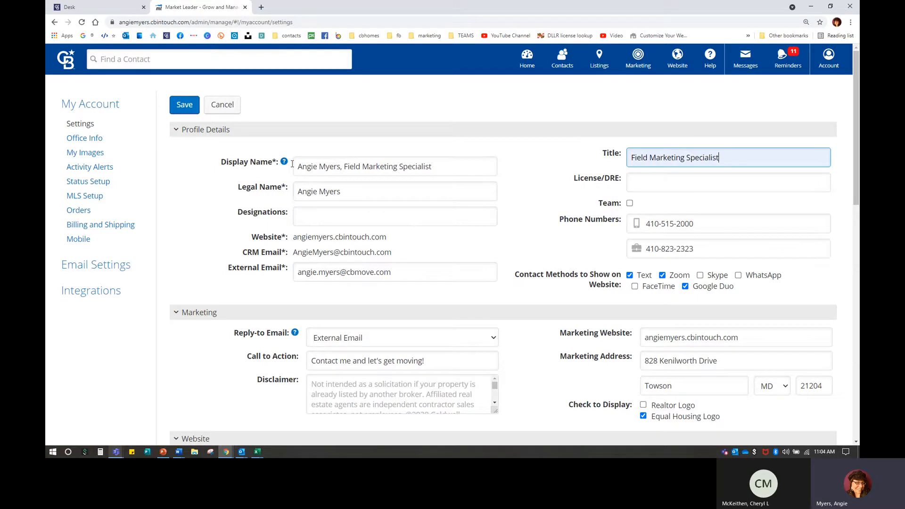
mouse_move(283, 164)
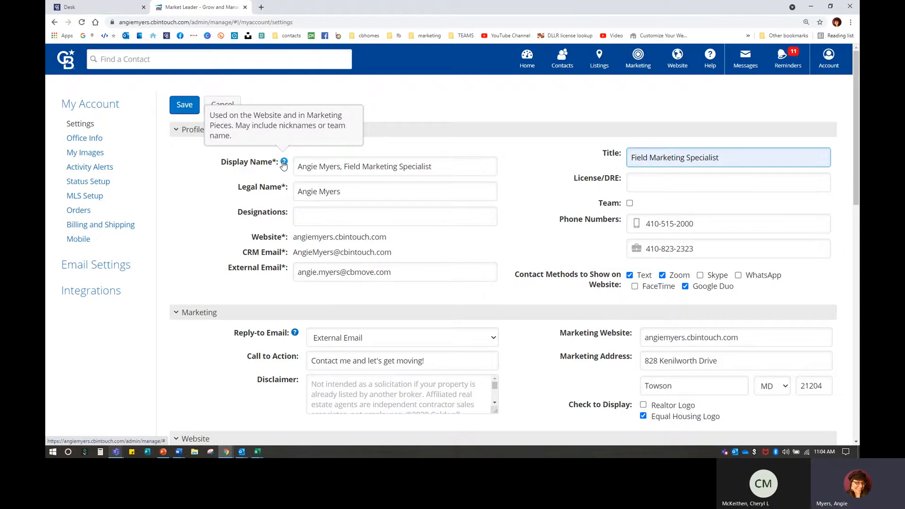
drag(299, 166, 522, 171)
click(438, 165)
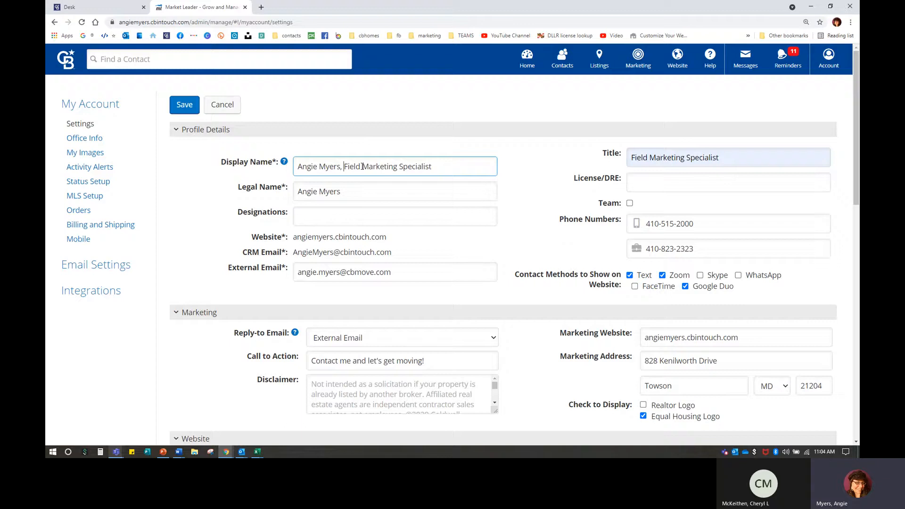
drag(343, 166, 458, 164)
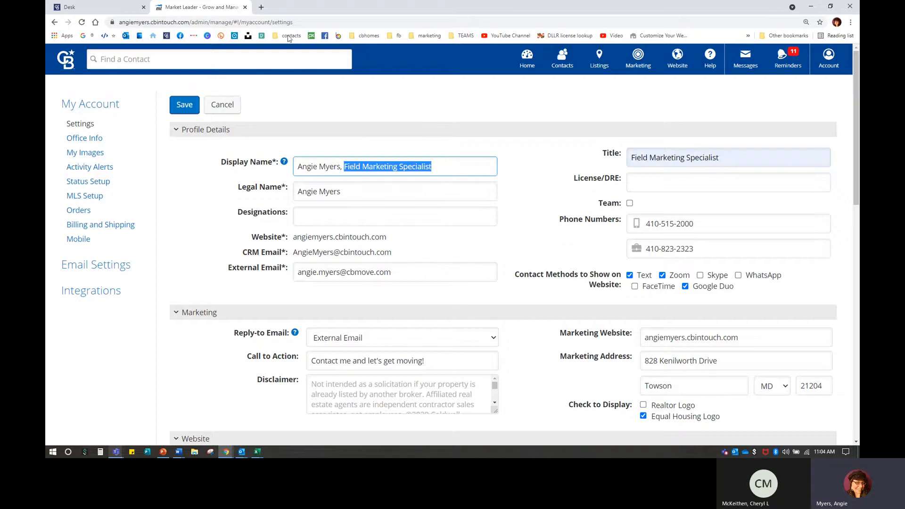
Step: Open the agent's InTouch website in a new tab, then return to settings
click(261, 7)
click(152, 36)
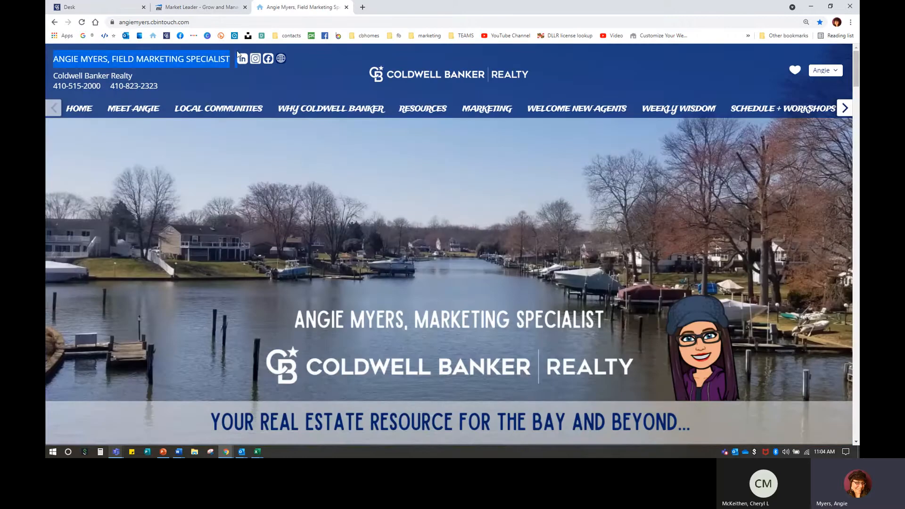
drag(52, 58, 231, 59)
click(211, 8)
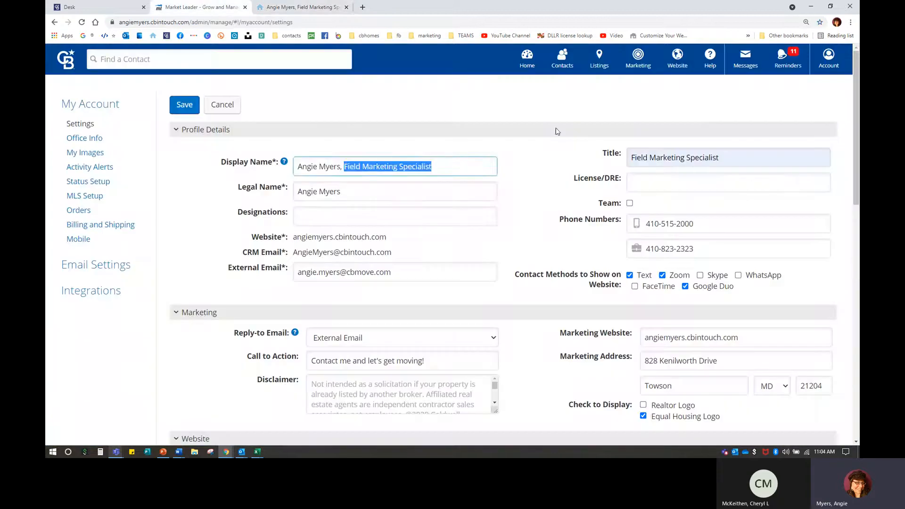
Step: Pick ABR®, GRI, PSA, SRES® from the Designations suggestion list
click(521, 157)
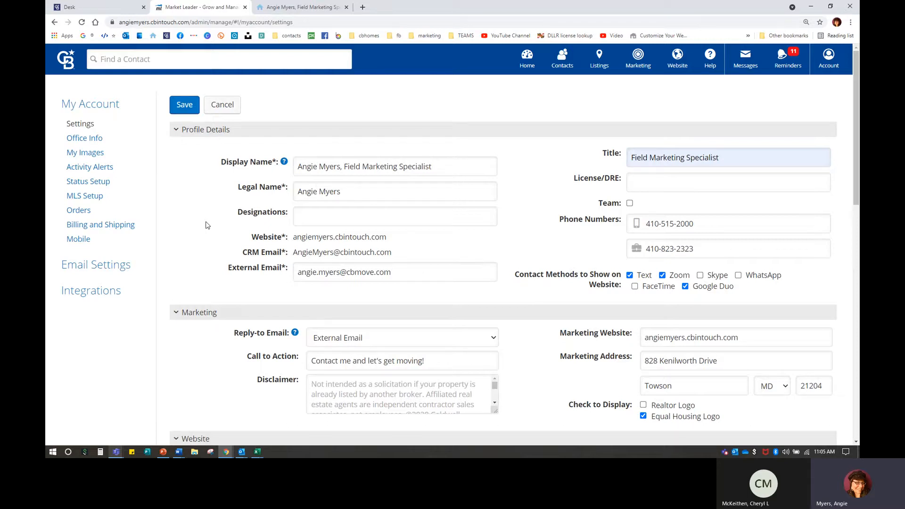
click(330, 210)
click(327, 284)
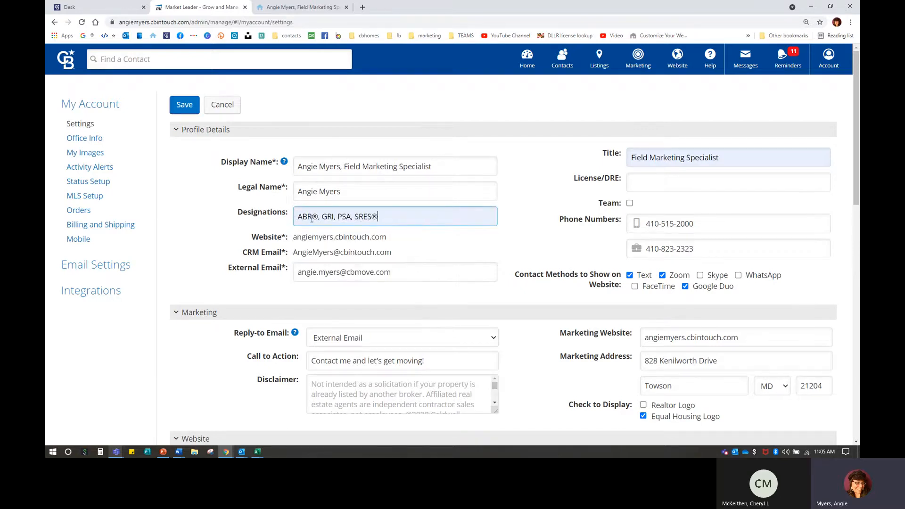
click(363, 7)
Step: Search 'nar des', read through the NAR Designations and Certifications page, then close it
text(nar des)
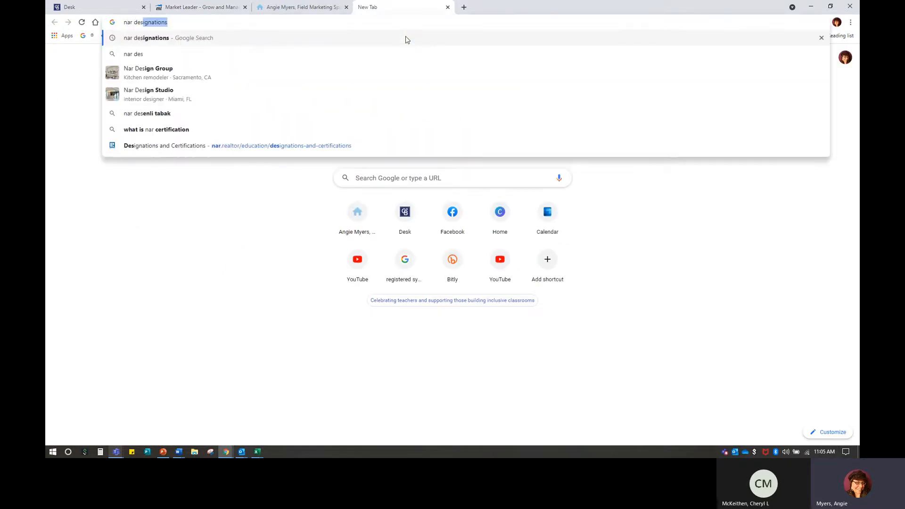
key(Return)
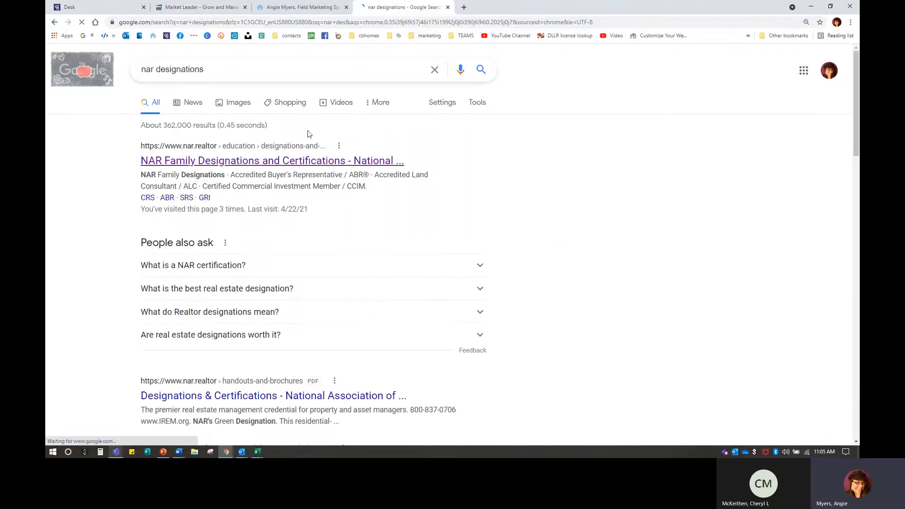
click(319, 164)
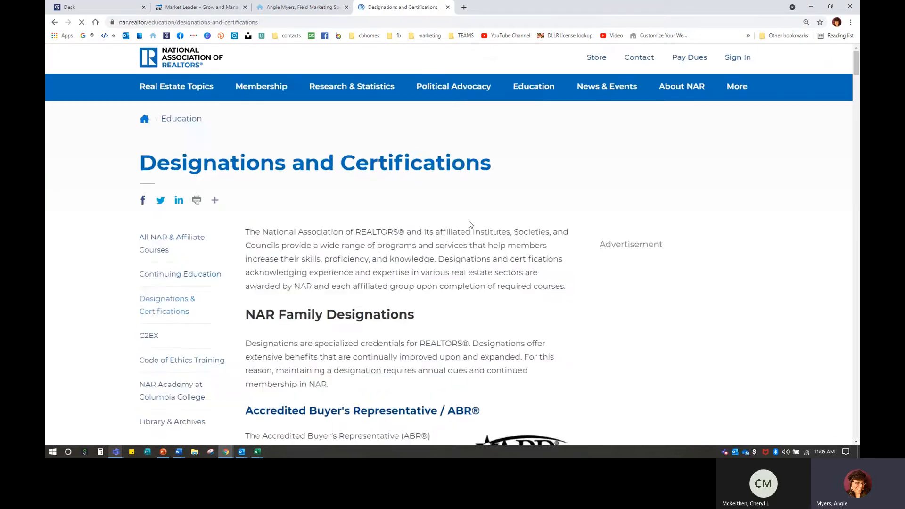
scroll(468, 225, down, 4)
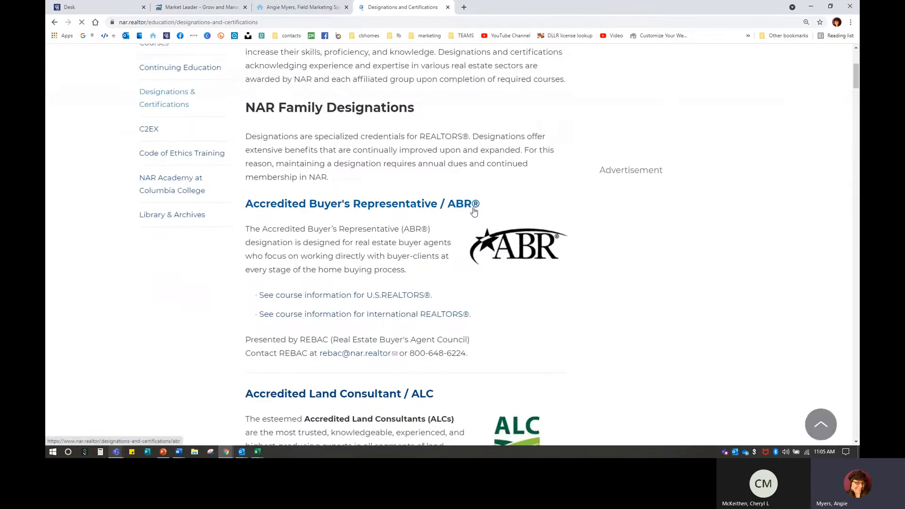
scroll(477, 212, down, 5)
scroll(475, 212, down, 10)
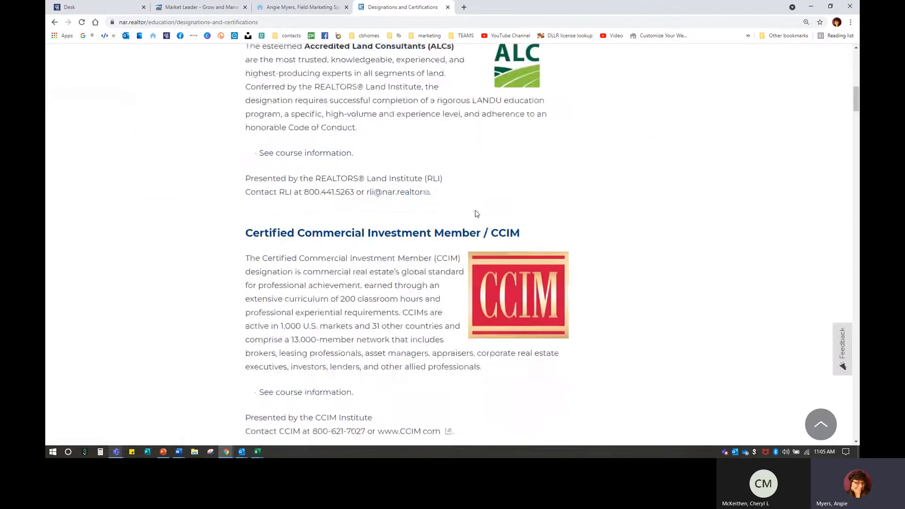
scroll(487, 215, down, 5)
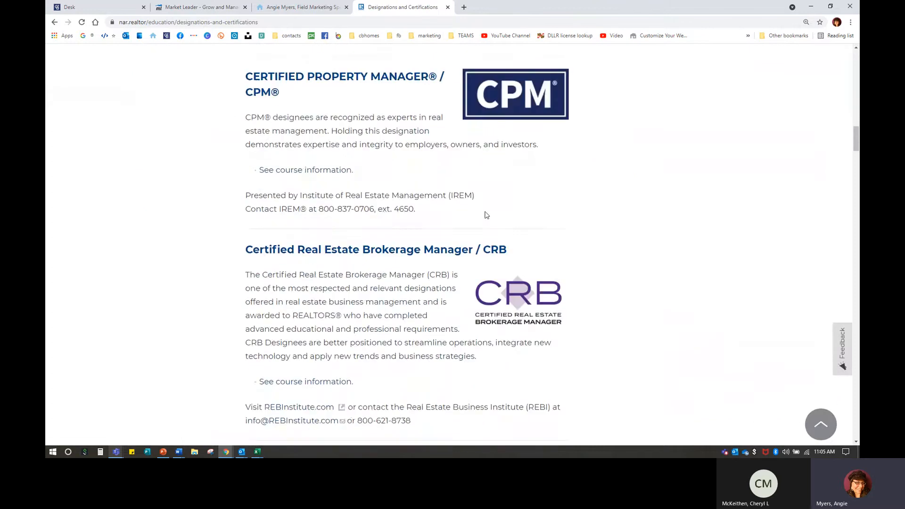
scroll(486, 212, down, 1)
scroll(484, 211, down, 10)
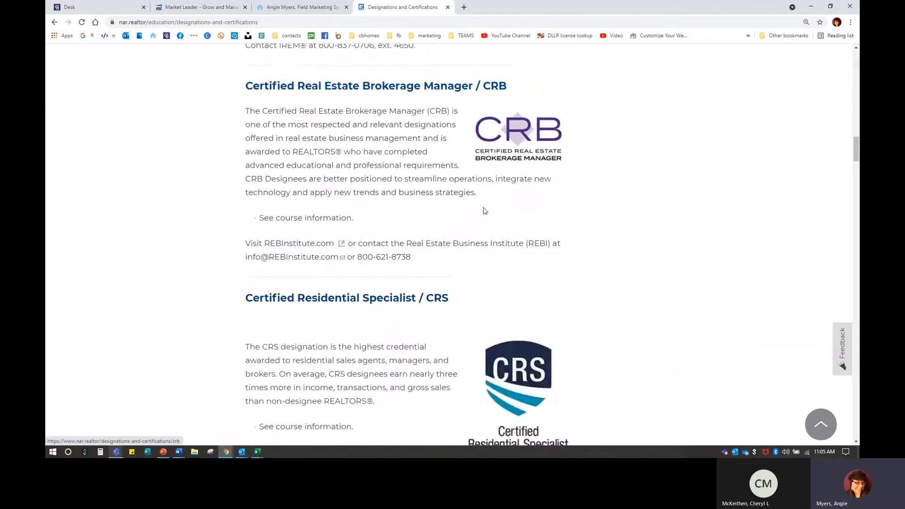
scroll(477, 234, down, 7)
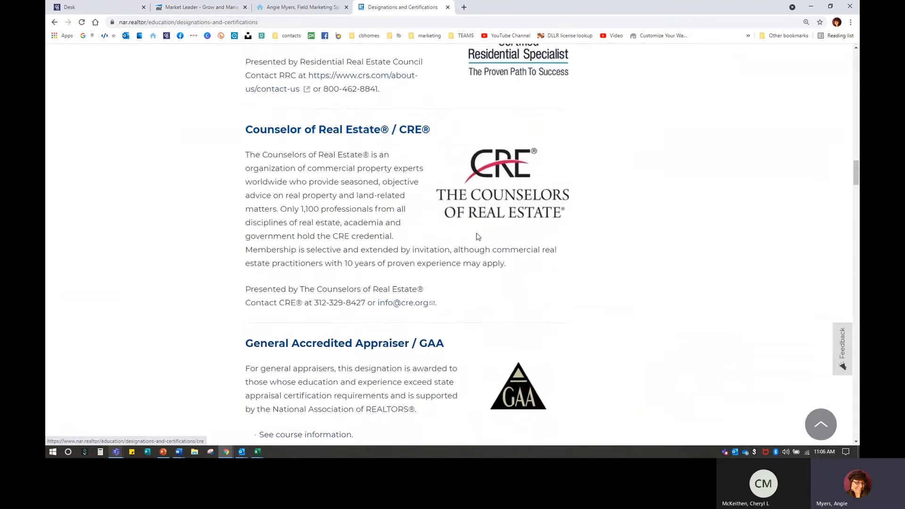
scroll(477, 231, down, 5)
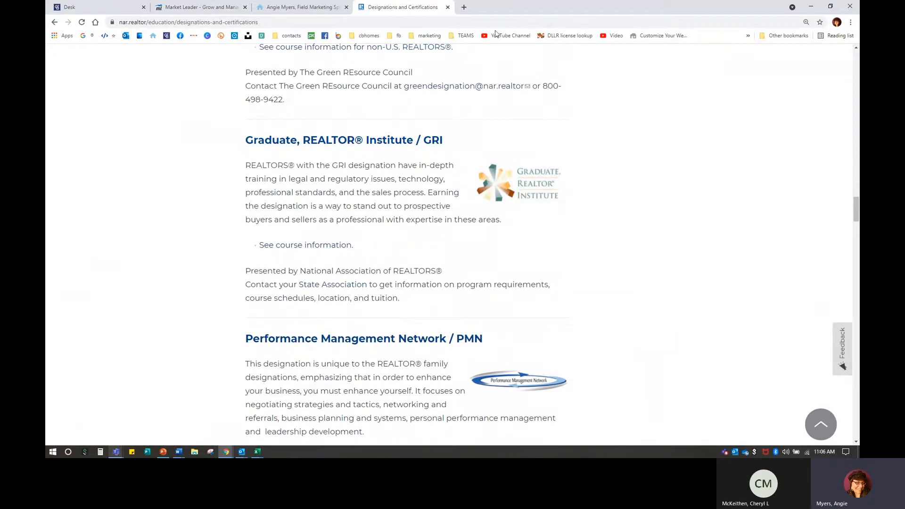
click(447, 7)
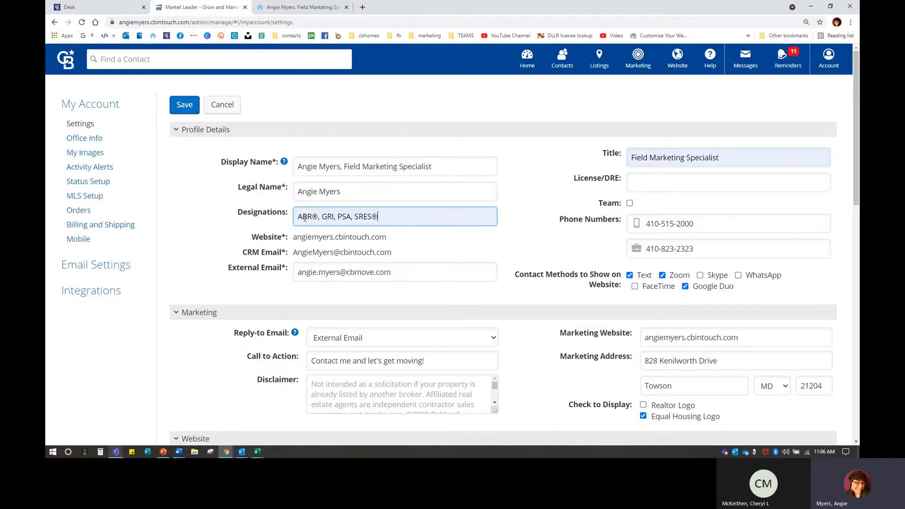
Step: Erase all designations from the Designations field, then point out the website address
triple_click(385, 218)
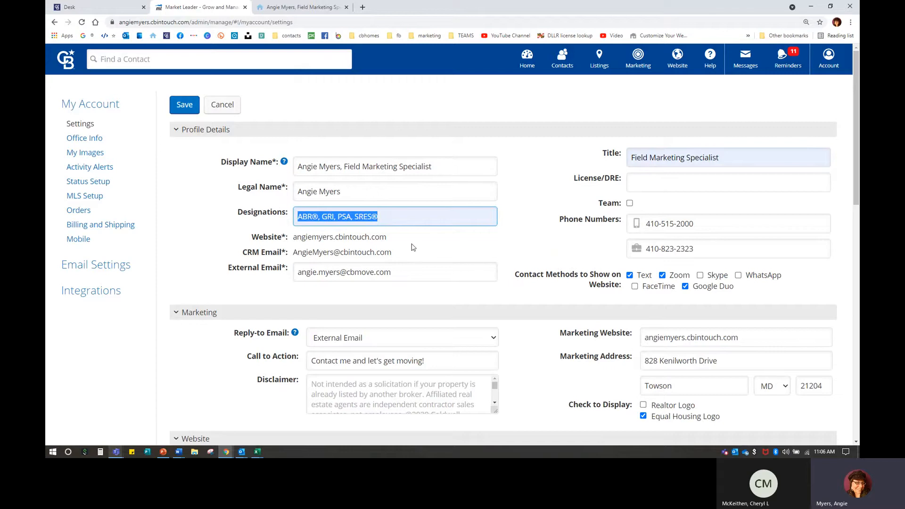
click(413, 247)
click(389, 217)
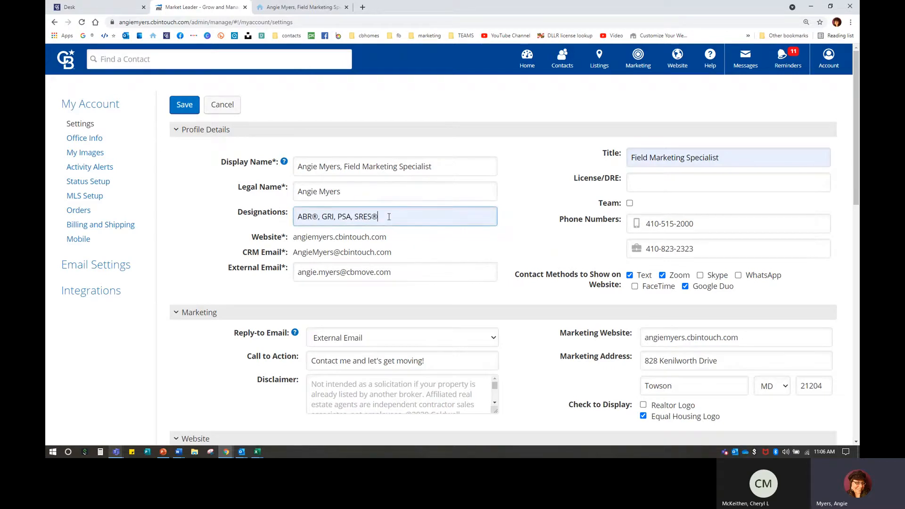
key(BackSpace)
key(BackSpace)
key(BackSpace)
key(BackSpace)
key(BackSpace)
key(BackSpace)
key(BackSpace)
key(BackSpace)
key(BackSpace)
key(BackSpace)
key(BackSpace)
key(BackSpace)
key(BackSpace)
key(BackSpace)
key(BackSpace)
key(BackSpace)
key(BackSpace)
key(BackSpace)
key(BackSpace)
key(BackSpace)
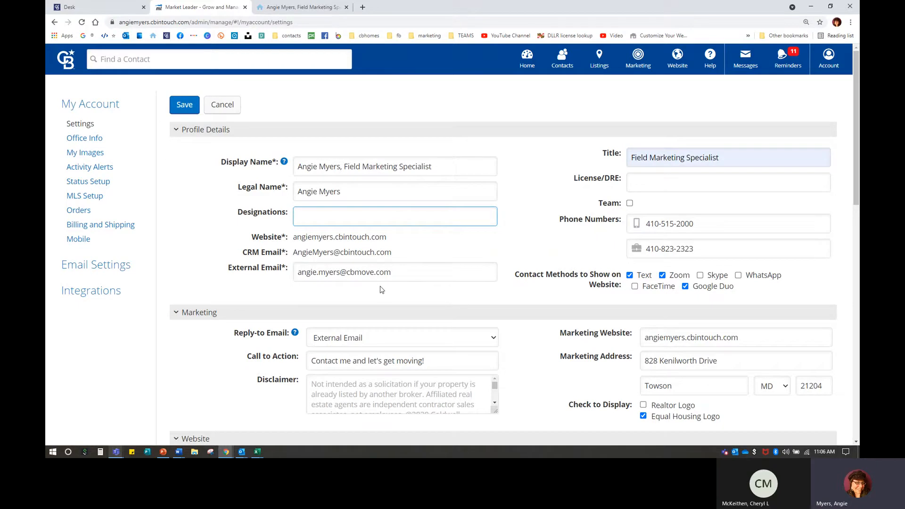
drag(295, 237, 411, 243)
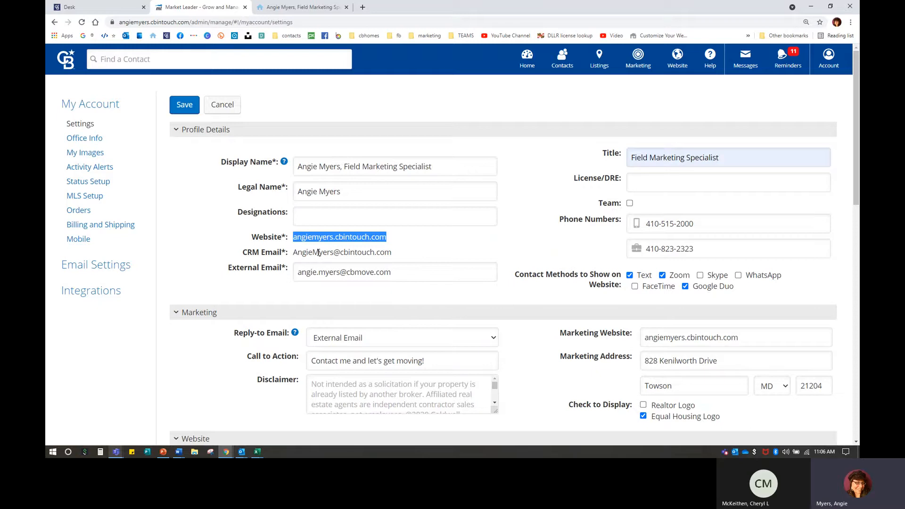
click(408, 259)
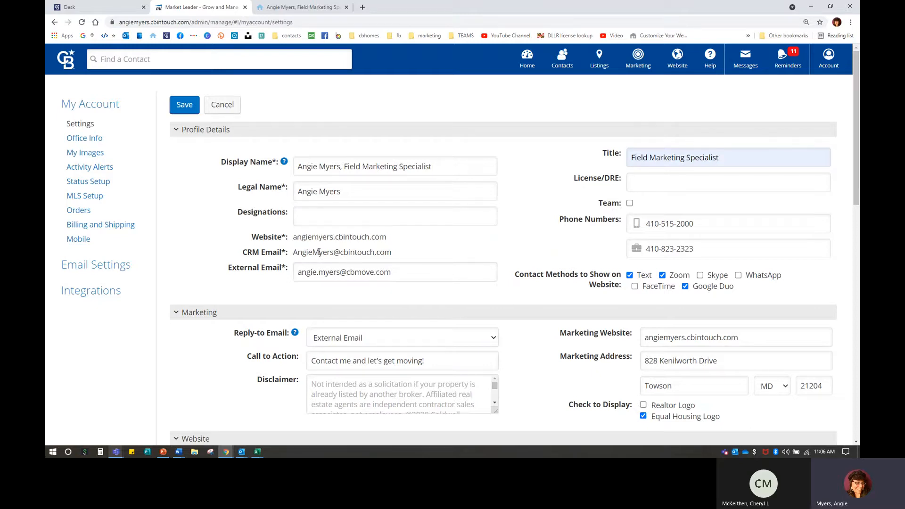
click(294, 7)
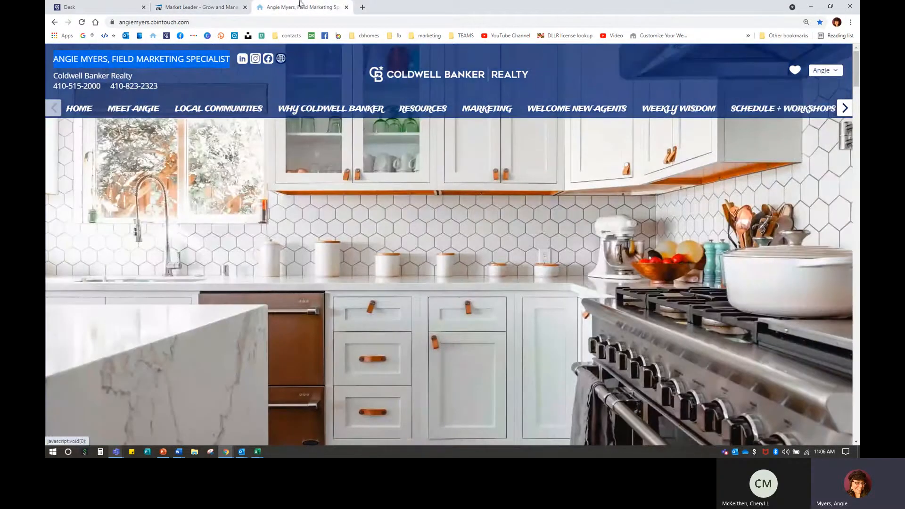
click(198, 8)
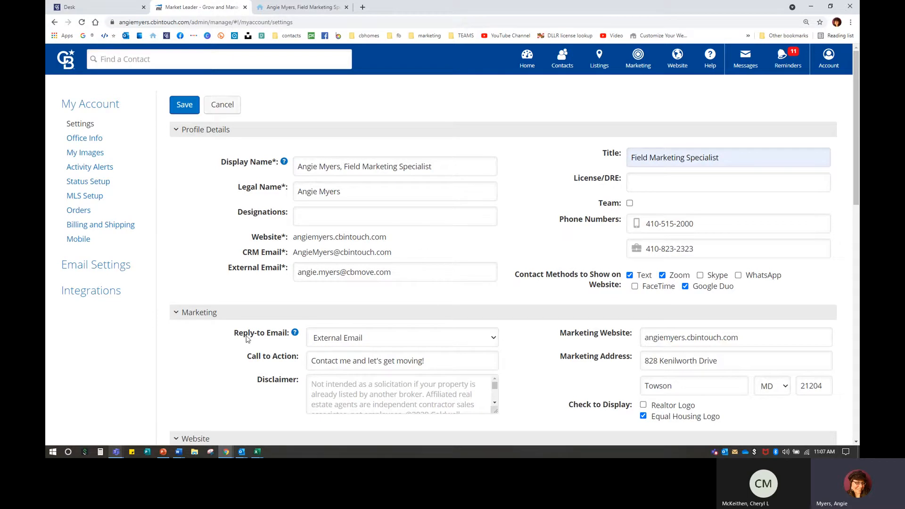
key(ctrl)
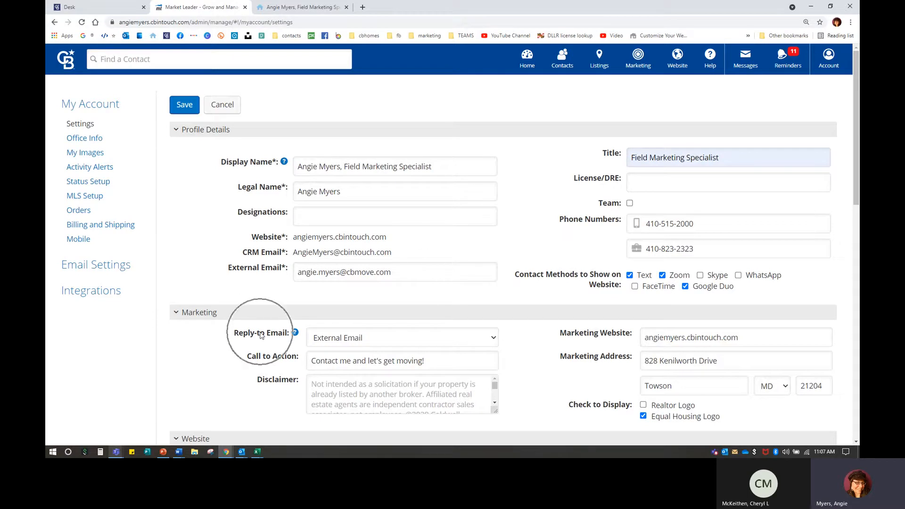
mouse_move(296, 334)
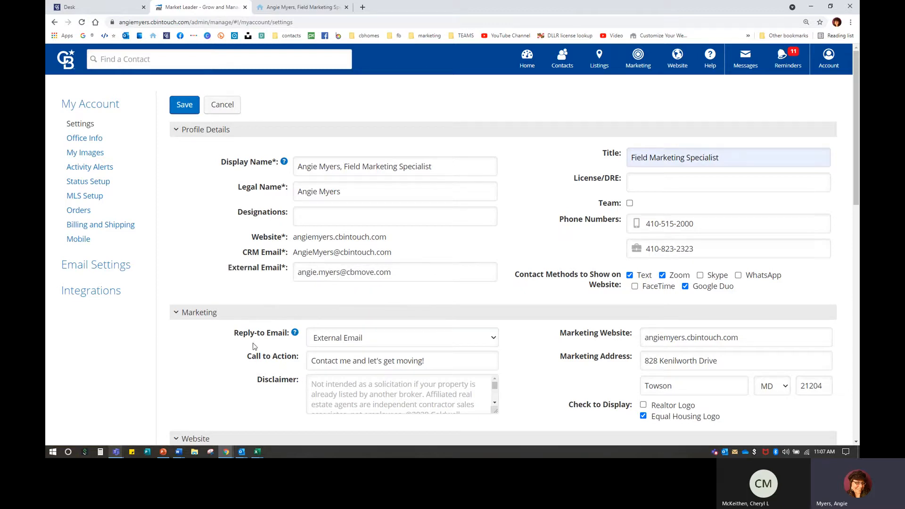
click(358, 338)
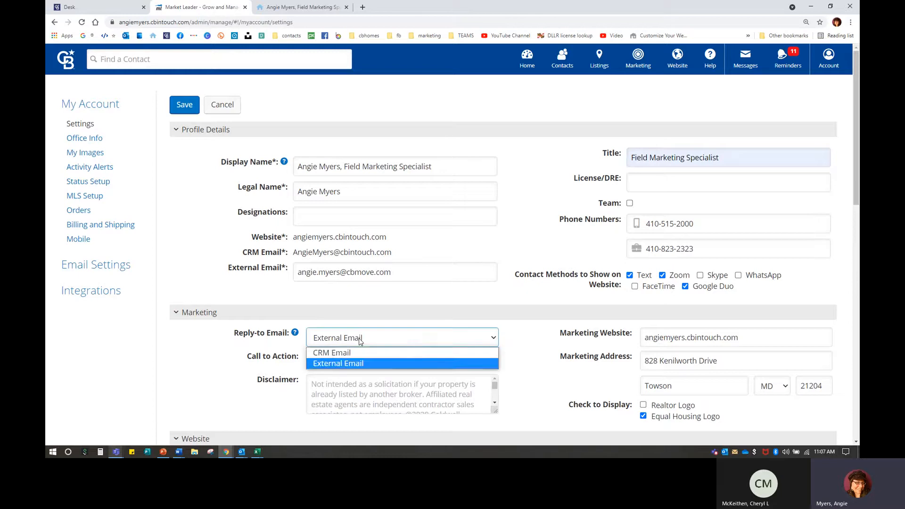
click(349, 366)
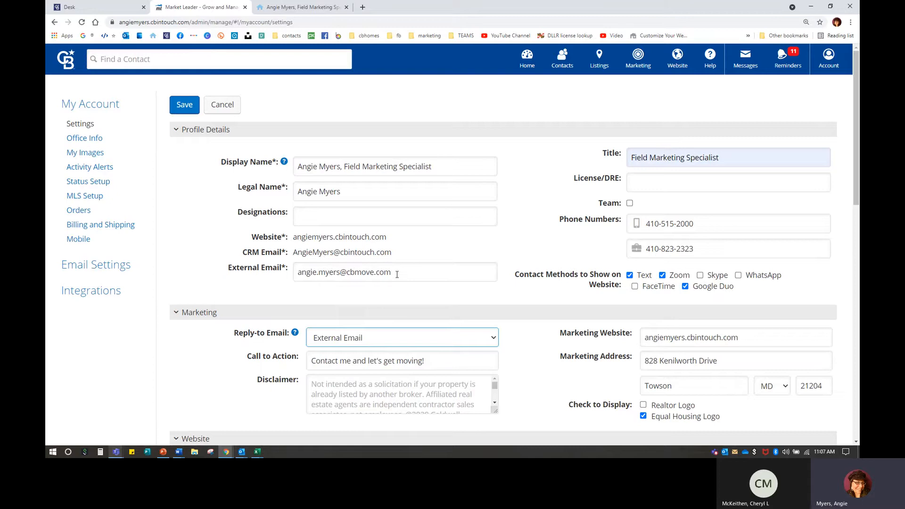
click(346, 343)
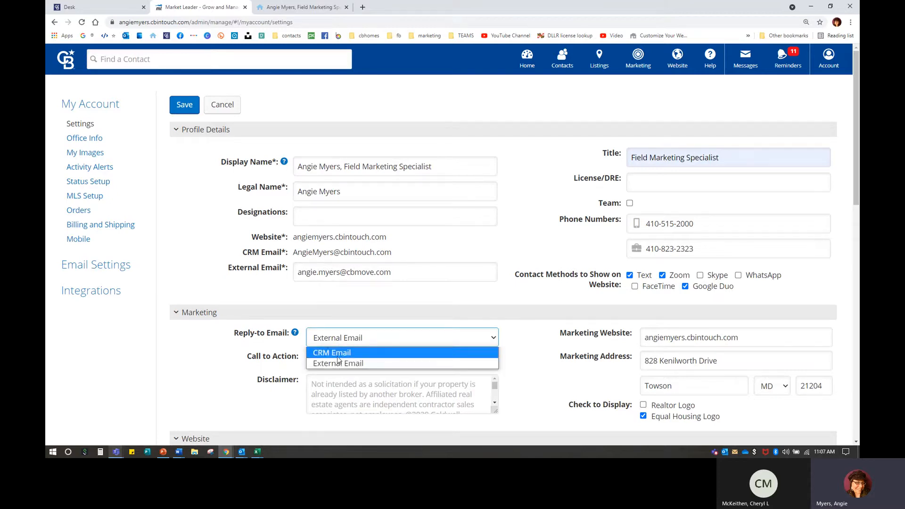
click(343, 363)
scroll(377, 353, down, 2)
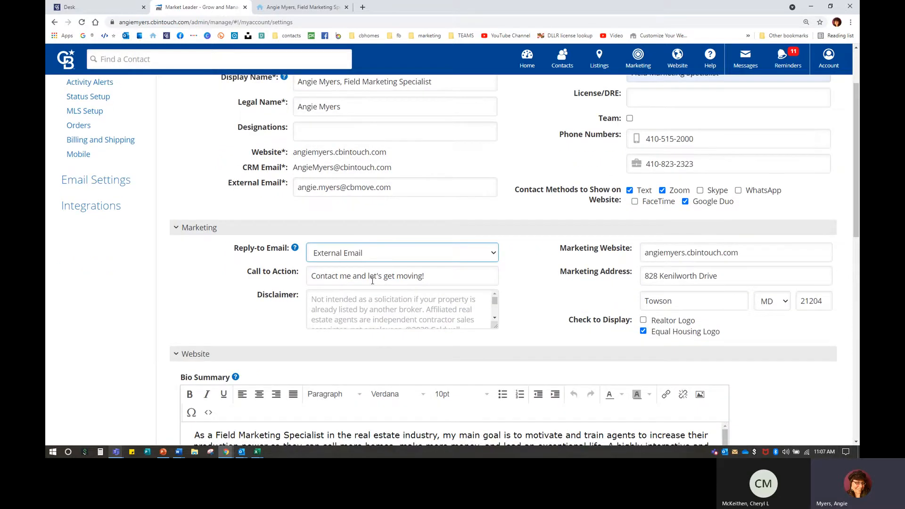
scroll(373, 281, up, 2)
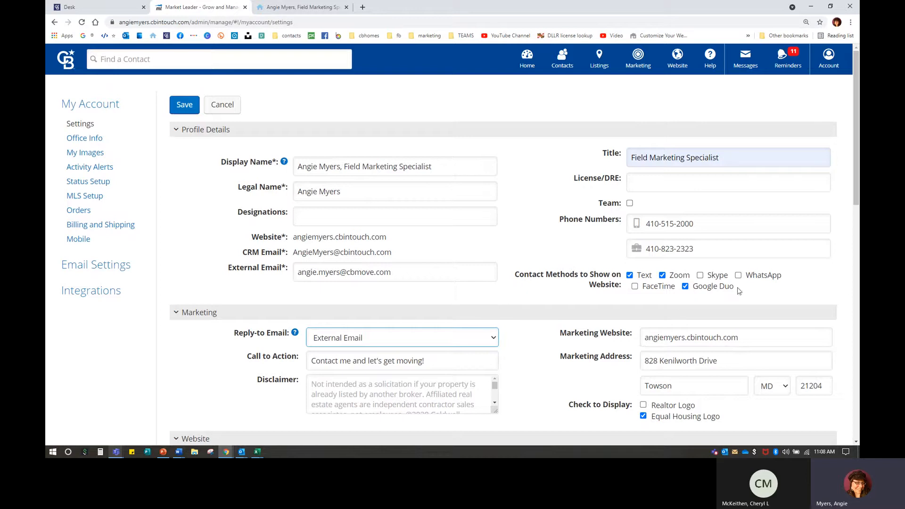
click(652, 180)
Step: Enter and remove a sample License/DRE number 669250, and toggle Team on then off
click(652, 181)
text(669)
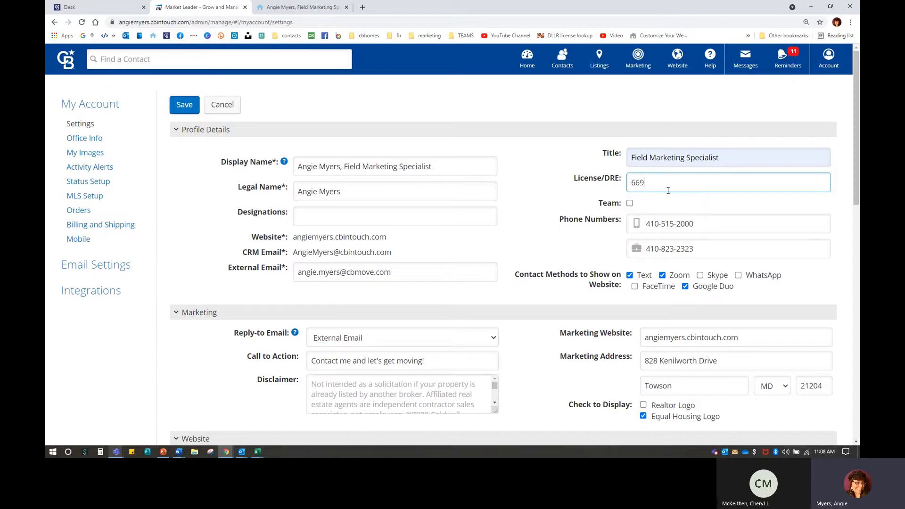
text(250)
key(BackSpace)
key(BackSpace)
key(BackSpace)
key(BackSpace)
key(BackSpace)
click(629, 203)
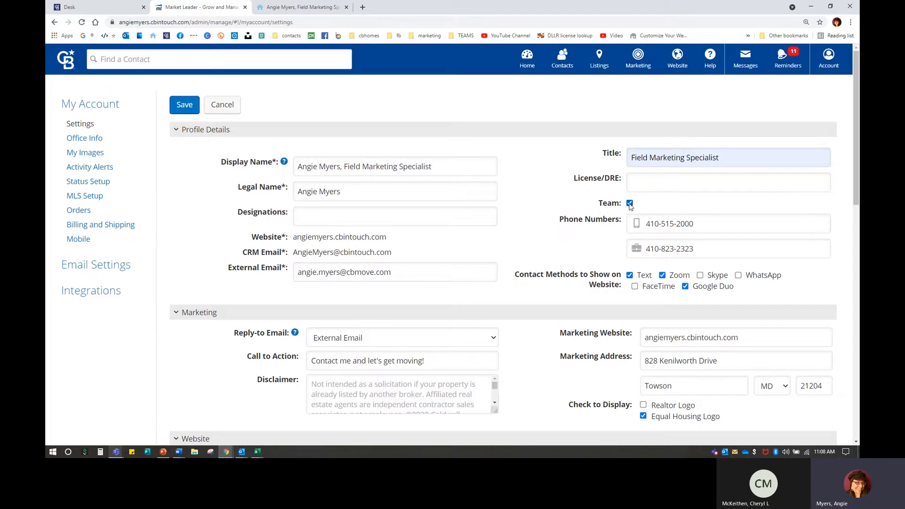
click(630, 203)
Step: Point out the contact methods shown on the website, then switch to the live website tab
scroll(519, 188, down, 3)
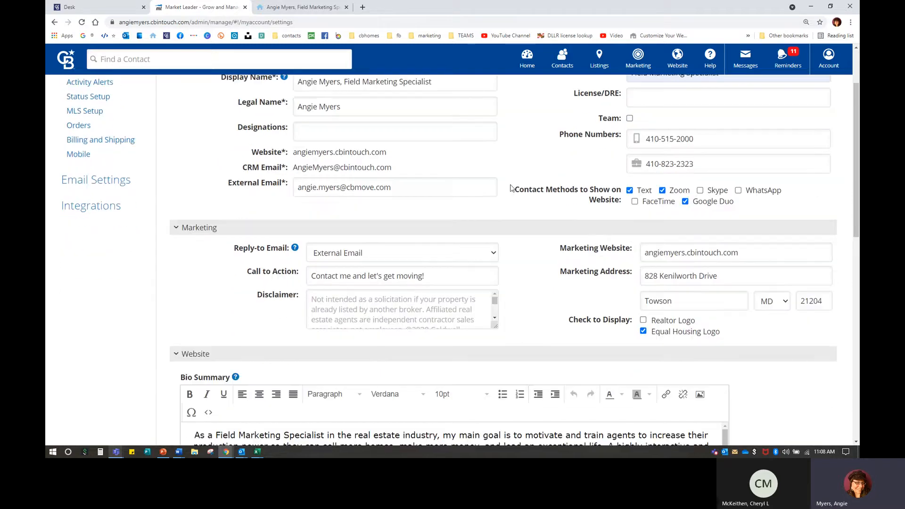
drag(516, 187, 768, 203)
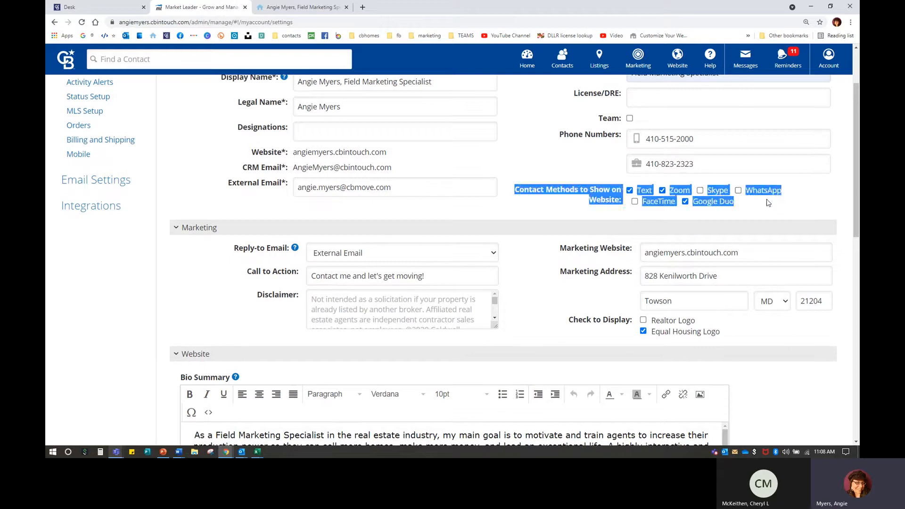
click(754, 213)
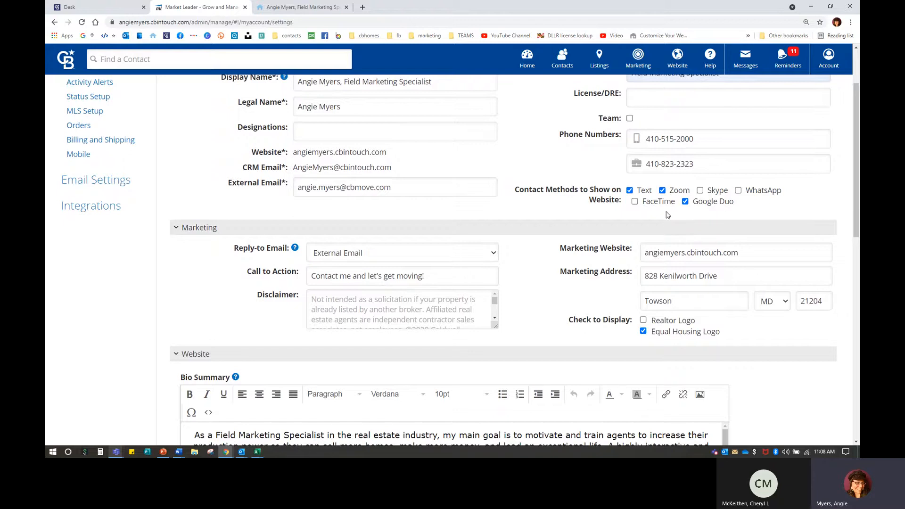
scroll(667, 213, up, 1)
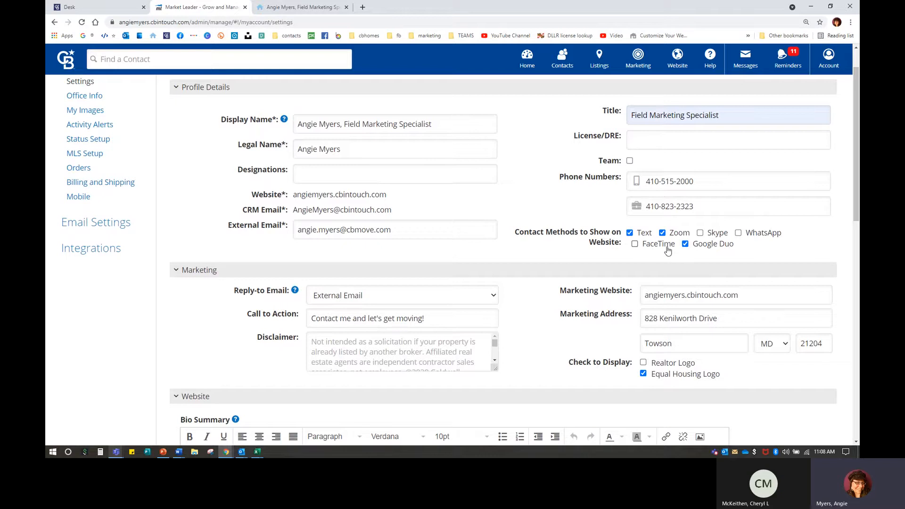
click(302, 7)
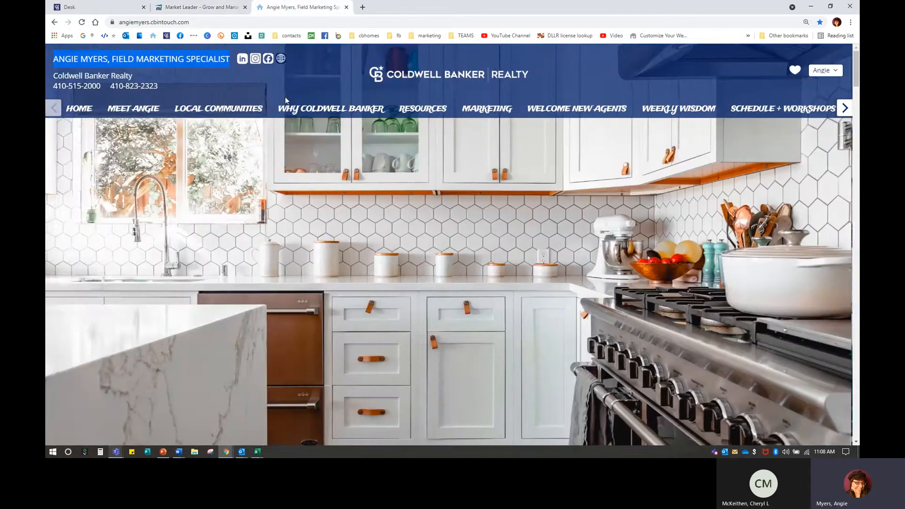
Step: Zoom the website out and view the agent's MEET ANGIE About page
key(ctrl+minus)
key(ctrl+minus)
key(ctrl+minus)
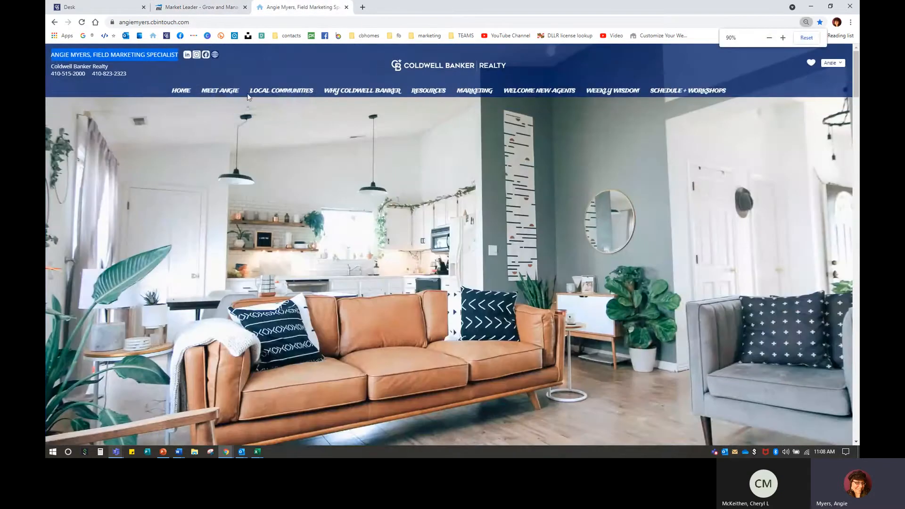
click(226, 93)
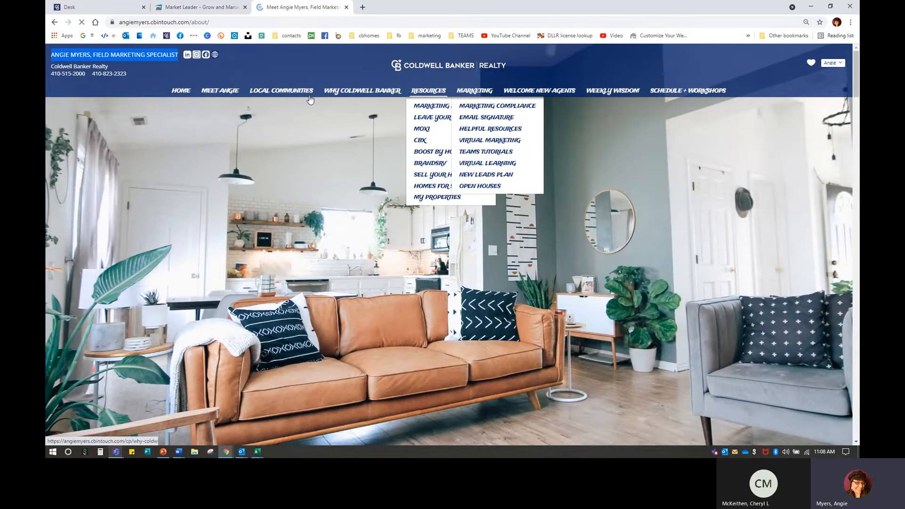
scroll(368, 210, down, 5)
scroll(369, 211, up, 5)
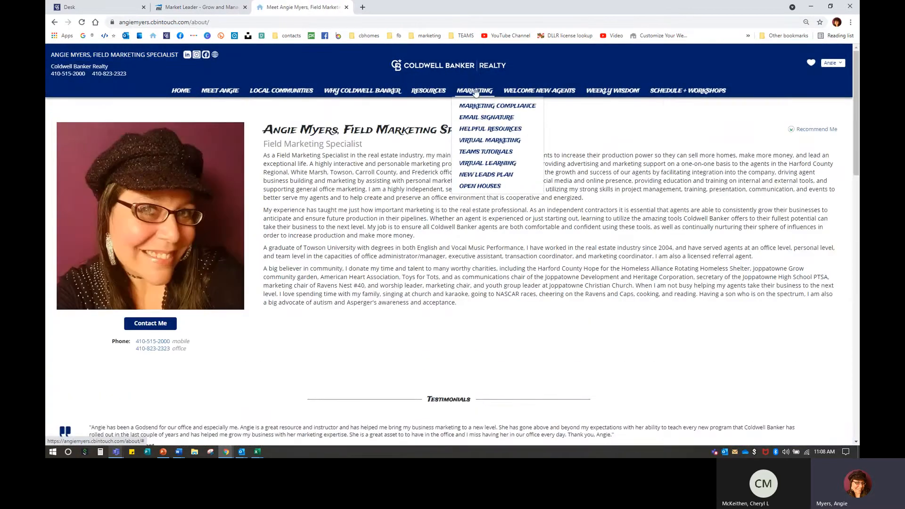
mouse_move(536, 92)
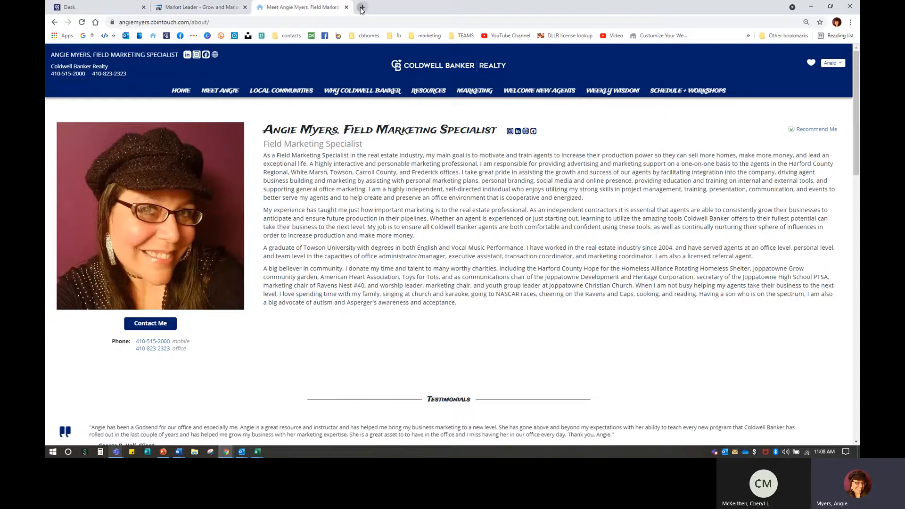
click(363, 7)
Step: Load another agent's website and open its contact page
text(sandy)
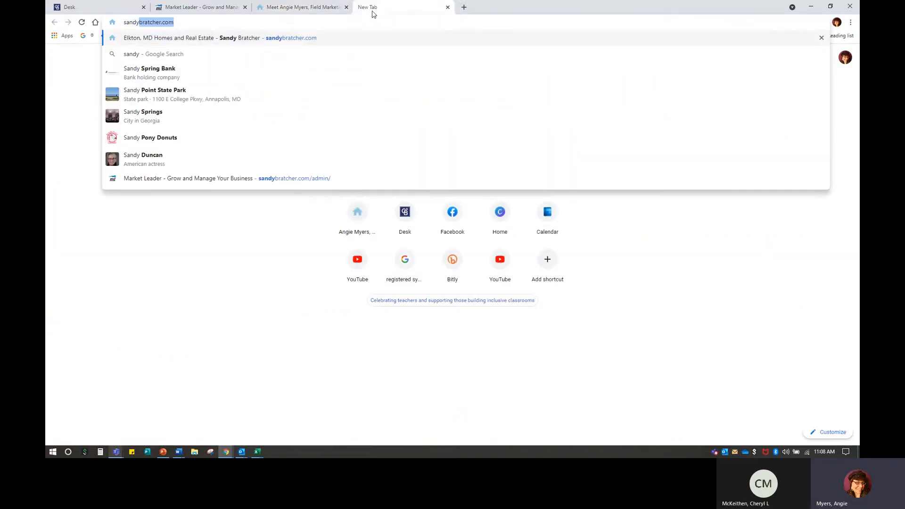
key(Return)
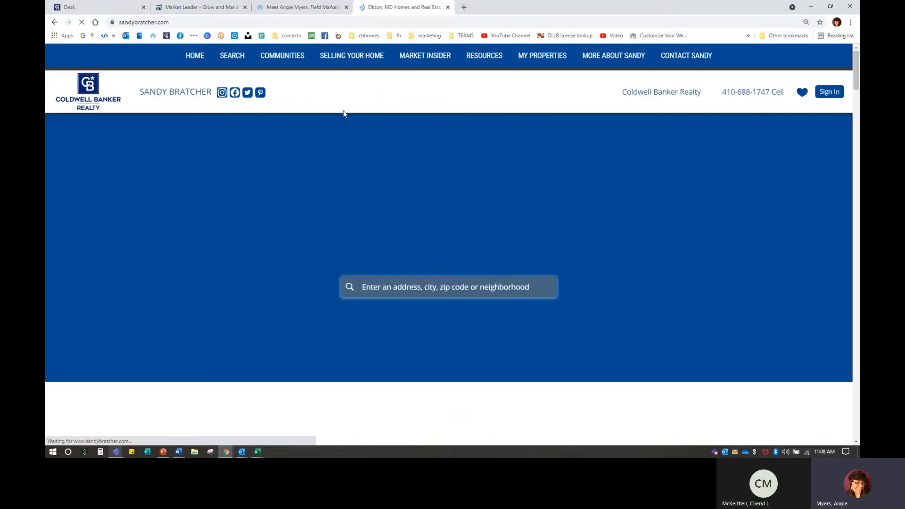
mouse_move(522, 60)
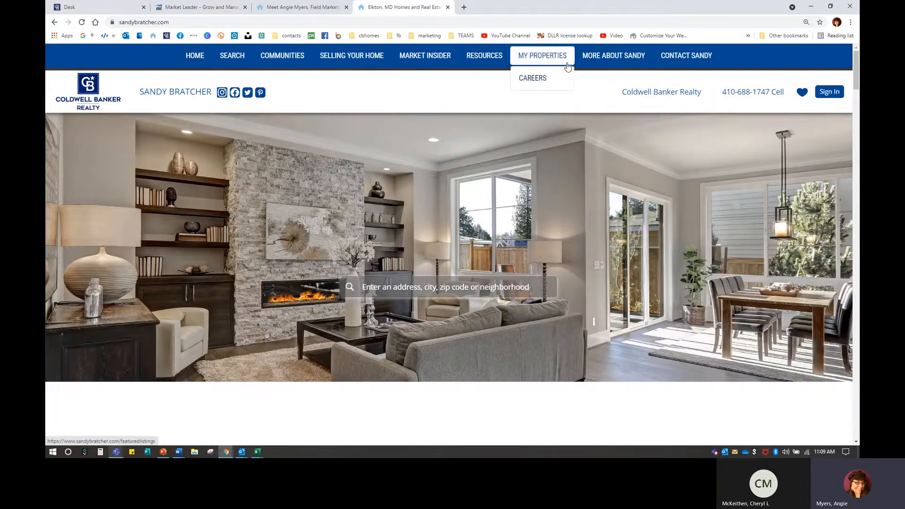
click(687, 57)
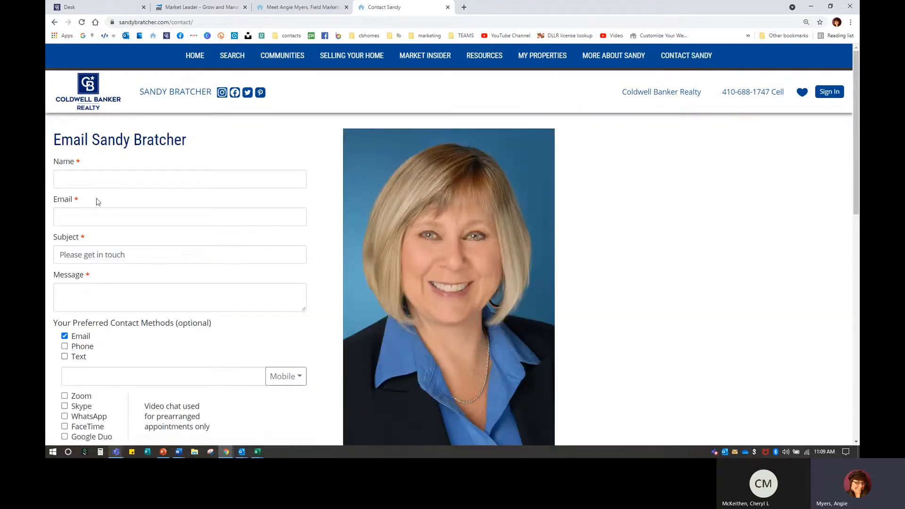
Step: Review the contact page's video chat options, then return to the InTouch account settings
scroll(101, 353, down, 3)
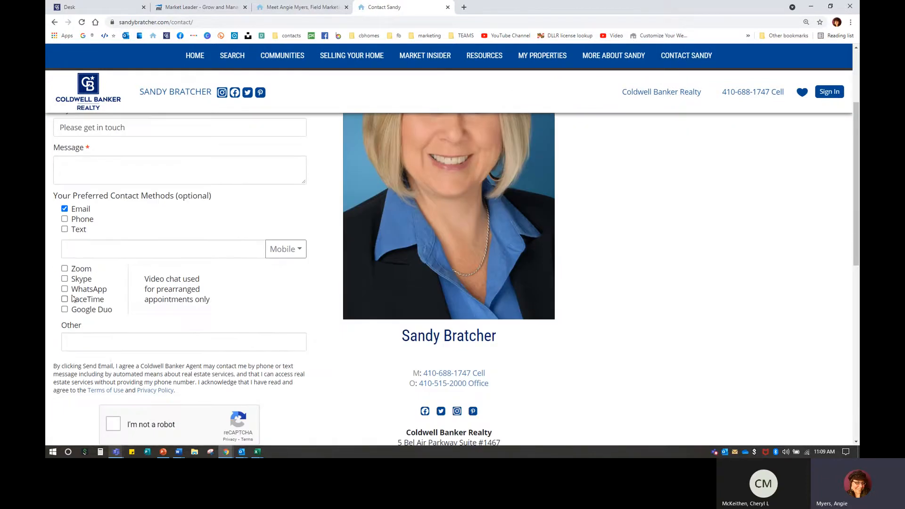
drag(71, 267, 120, 312)
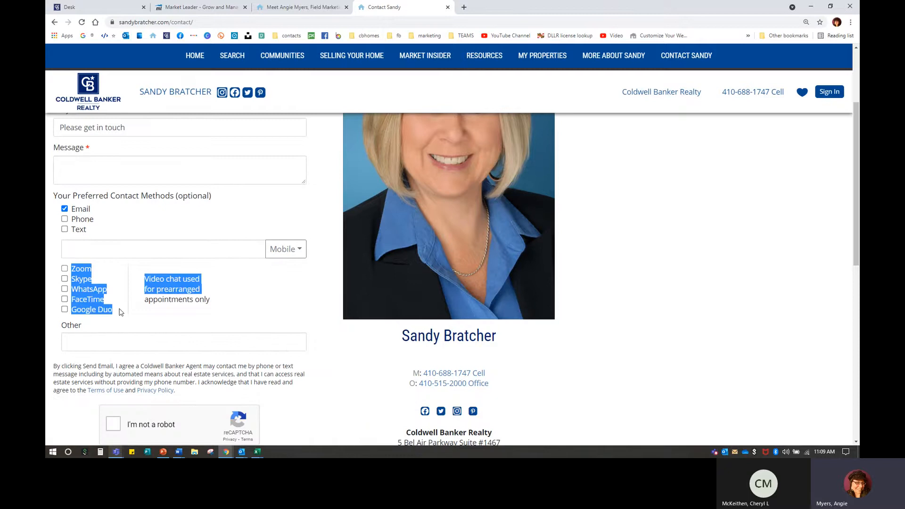
click(126, 295)
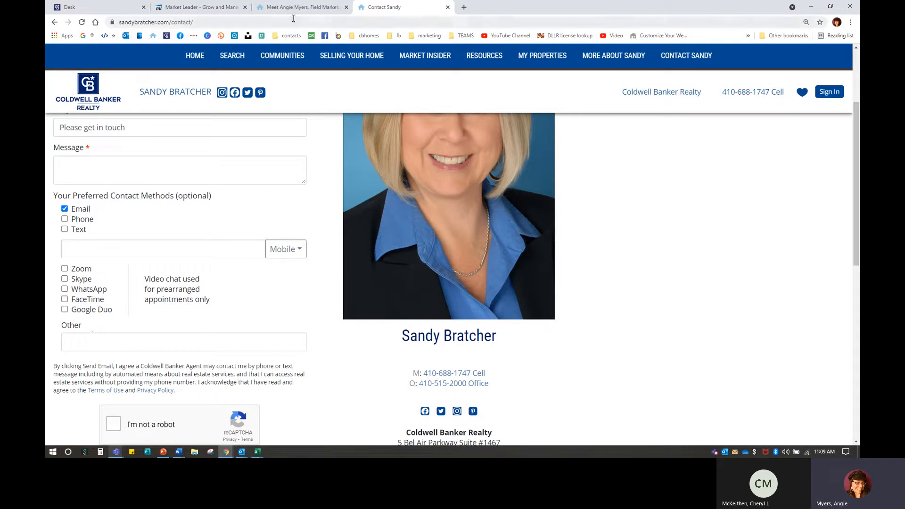
click(213, 7)
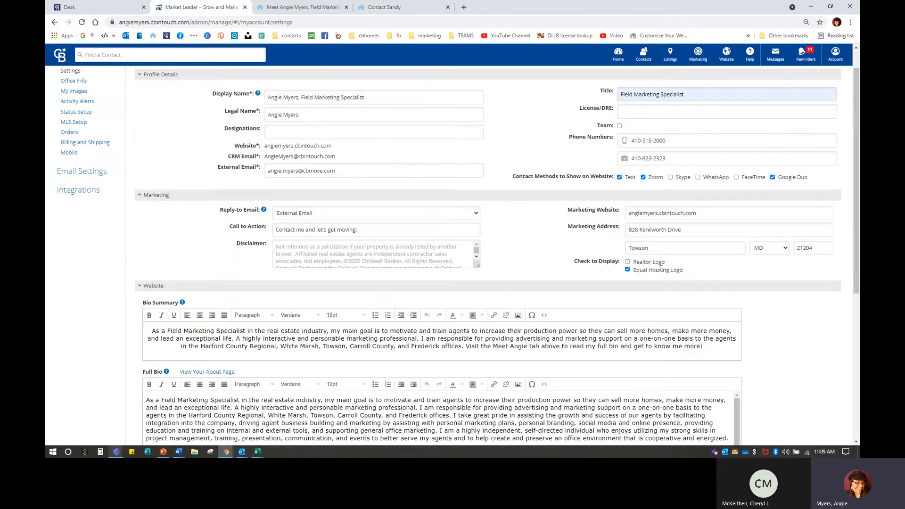
key(ctrl+plus)
key(ctrl+plus)
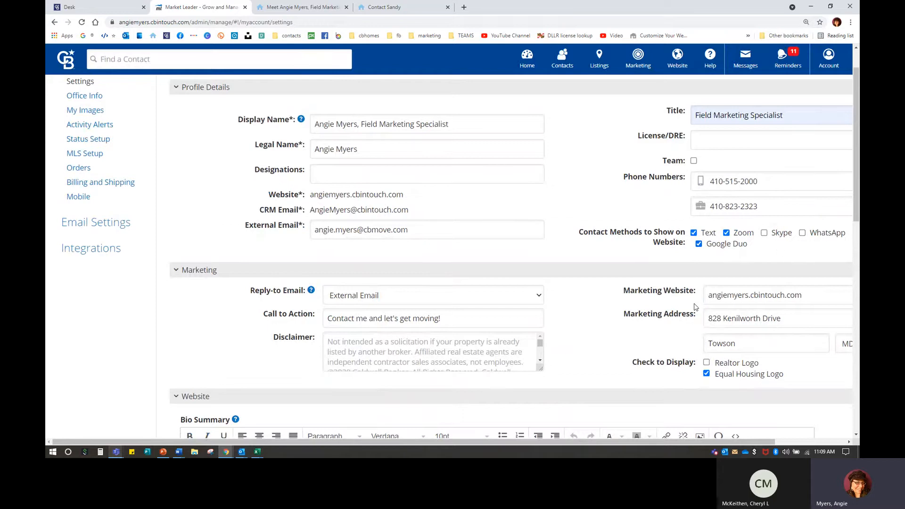
key(ctrl+minus)
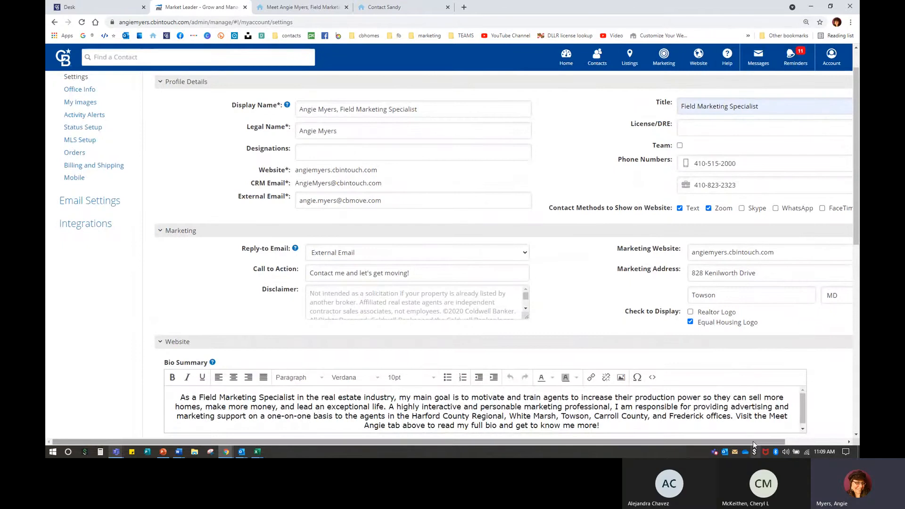
scroll(613, 264, right, 3)
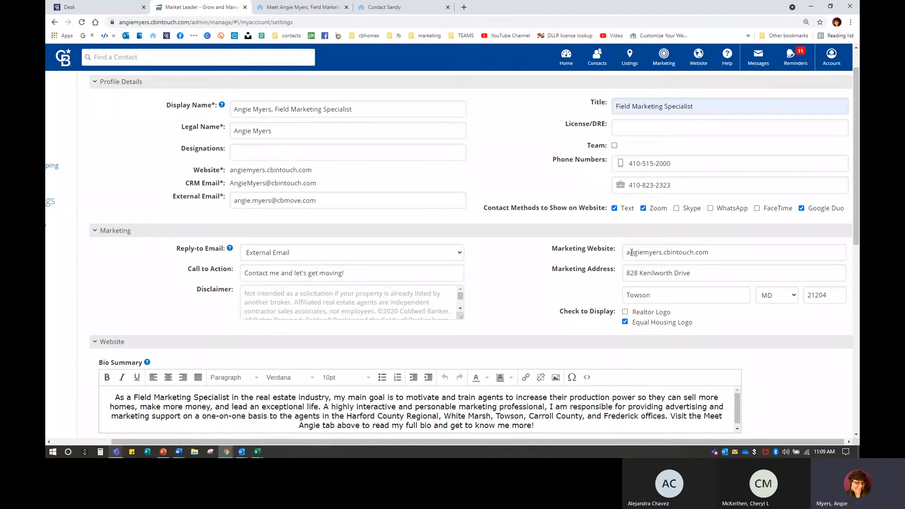
double_click(743, 253)
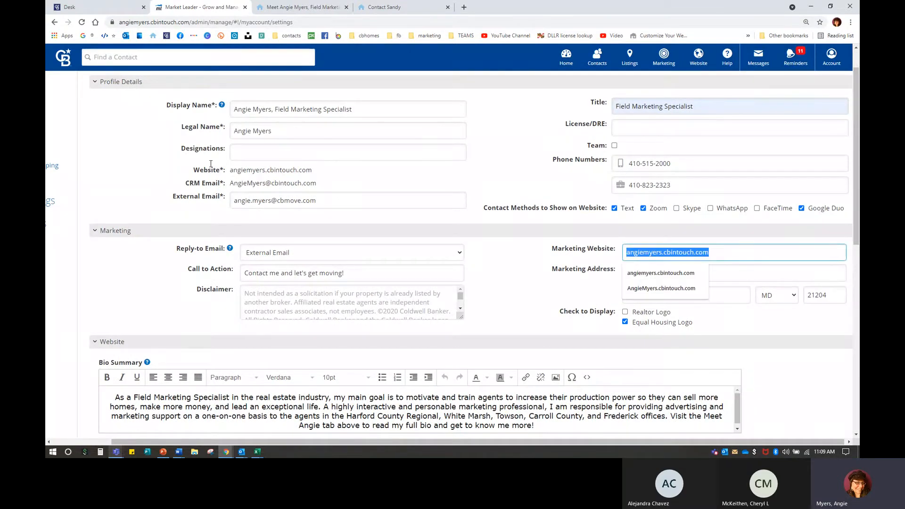
drag(230, 171, 310, 173)
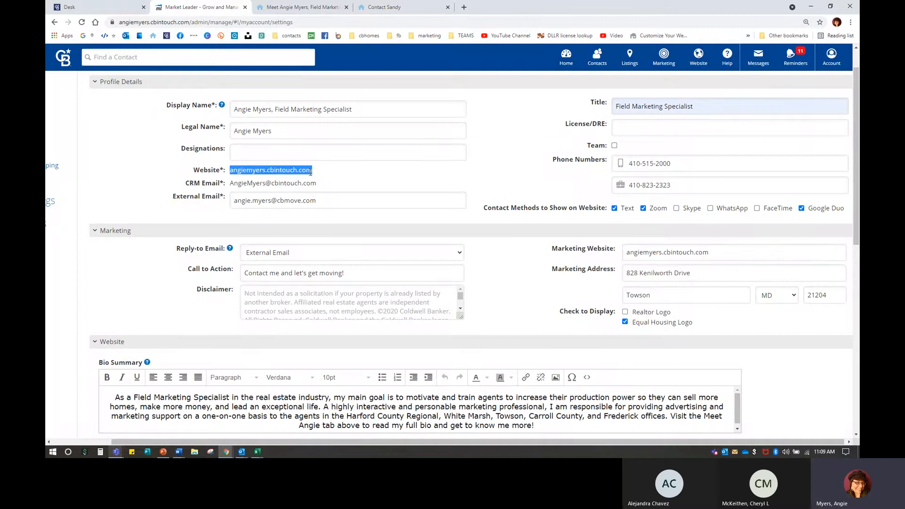
key(ctrl)
key(ctrl)
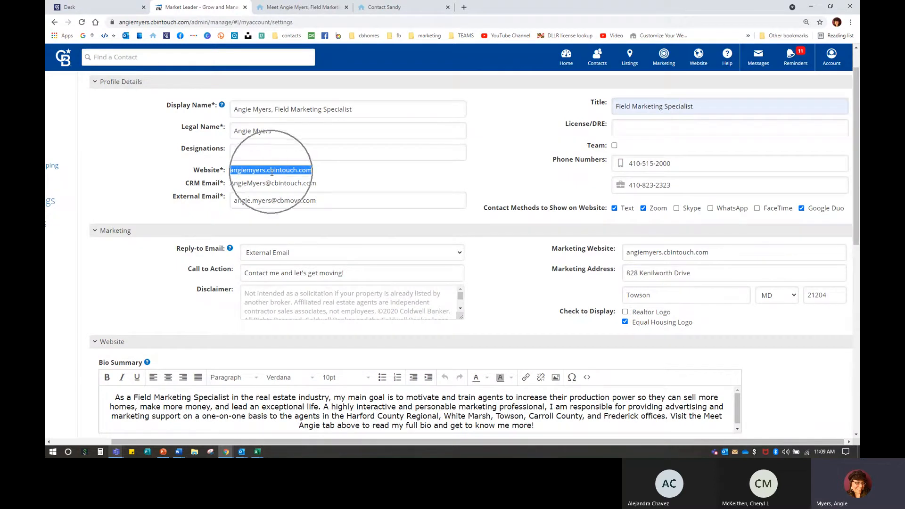
key(ctrl)
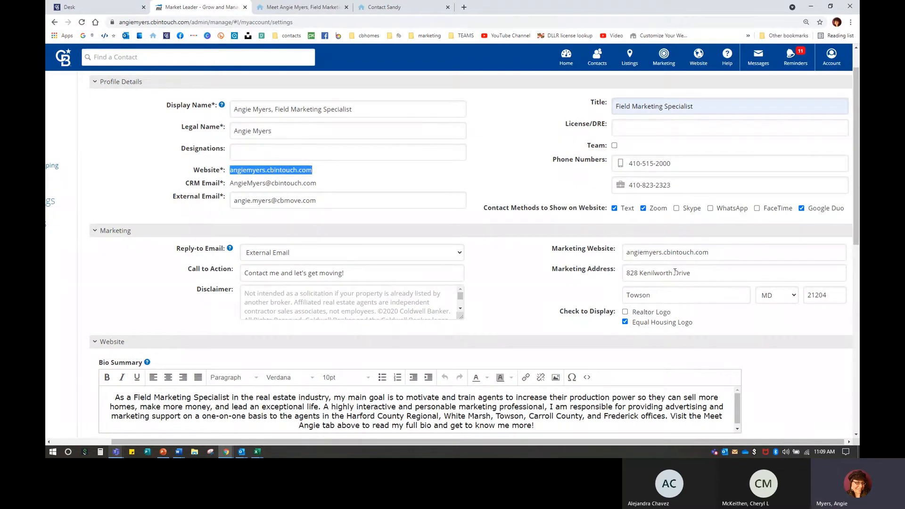
click(625, 312)
click(270, 293)
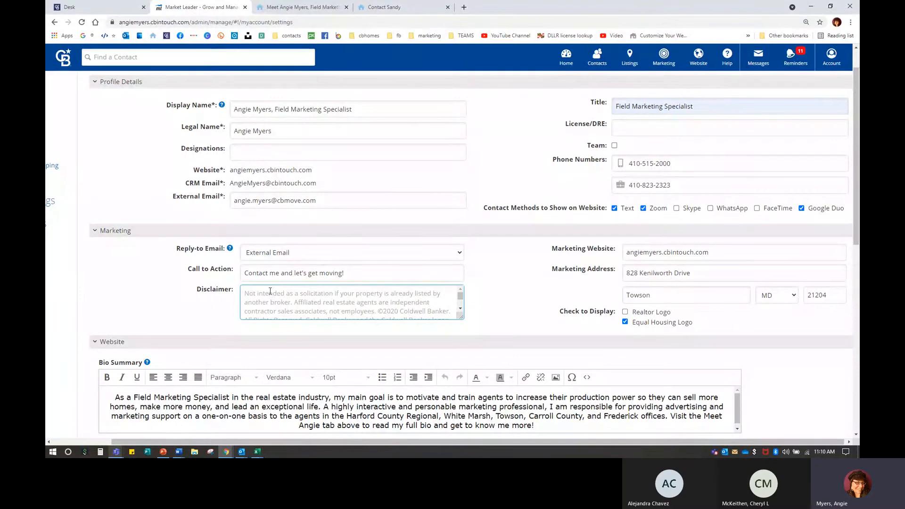
scroll(115, 317, down, 3)
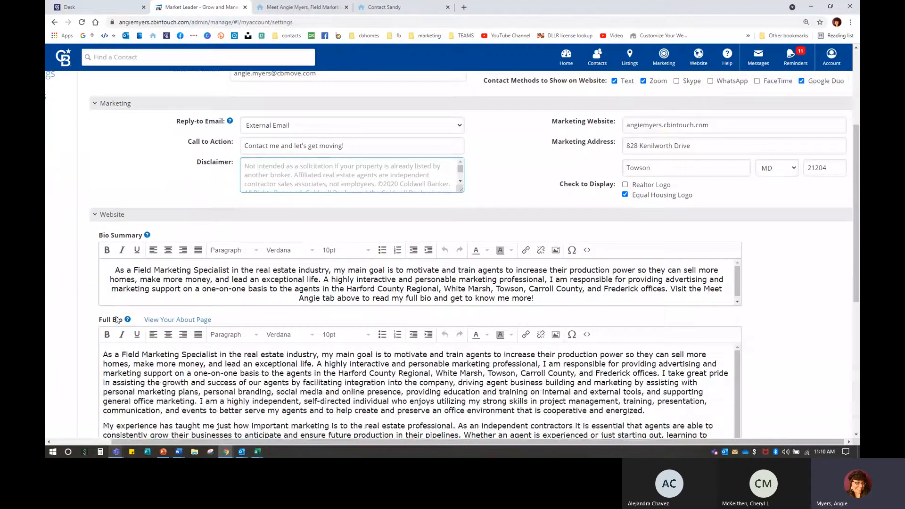
scroll(117, 319, down, 3)
scroll(117, 317, down, 2)
scroll(117, 317, down, 1)
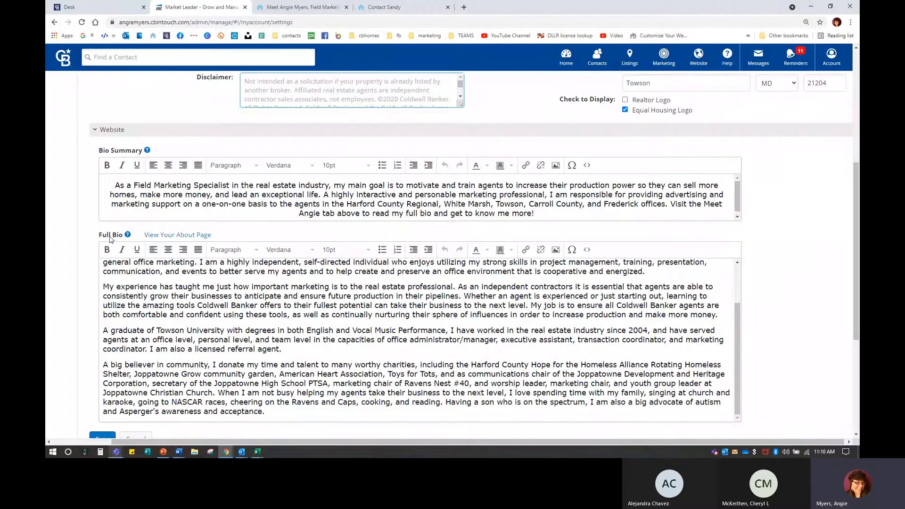
Step: Read through the full bio on the website's About page, then go back to the bio settings
click(171, 237)
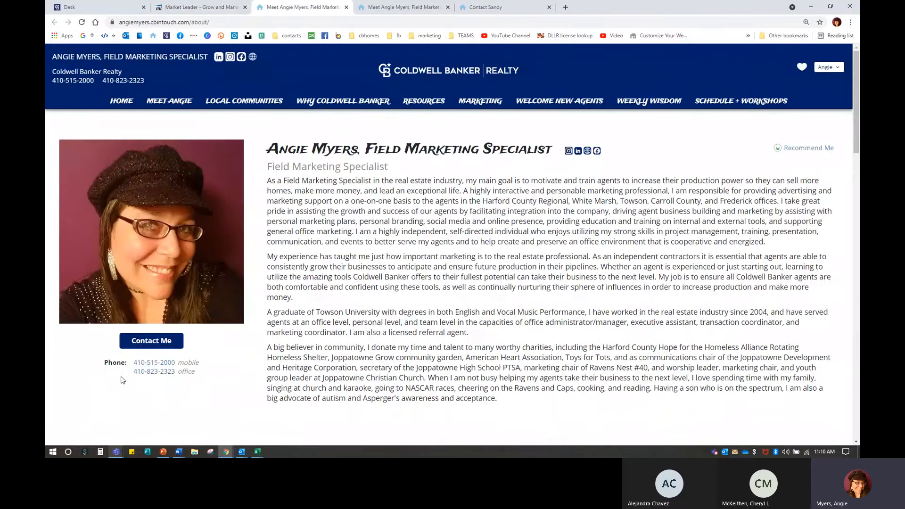
drag(268, 181, 672, 409)
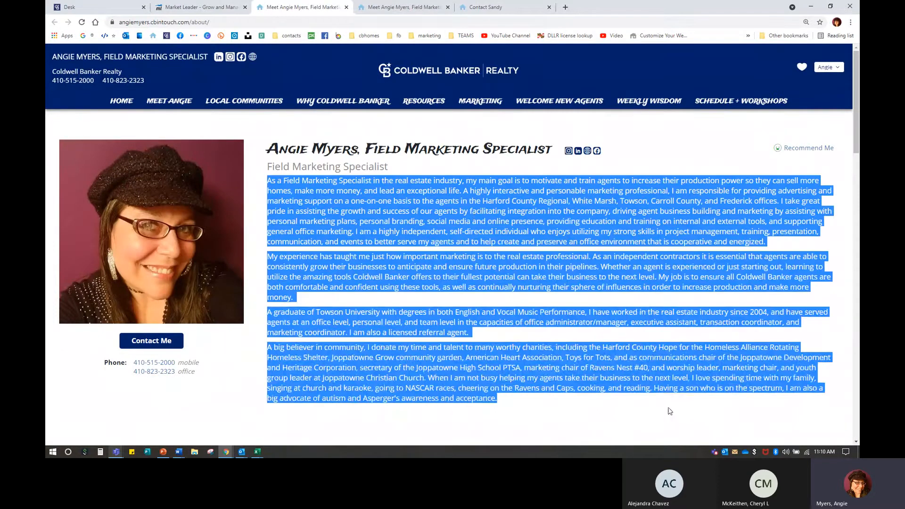
click(473, 169)
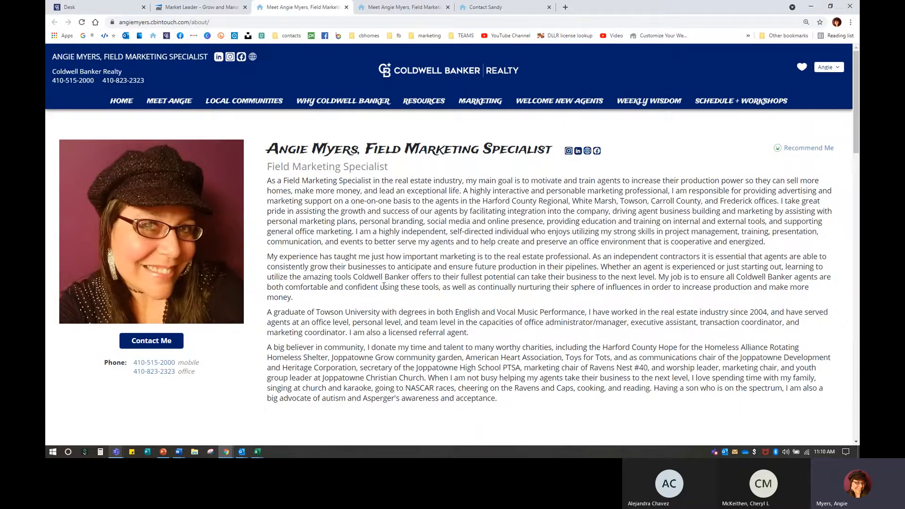
scroll(384, 287, down, 2)
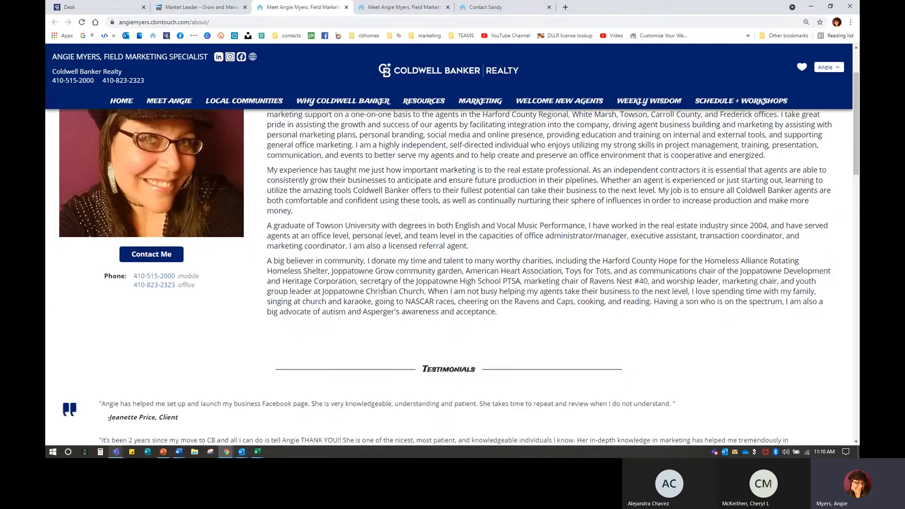
scroll(385, 287, down, 10)
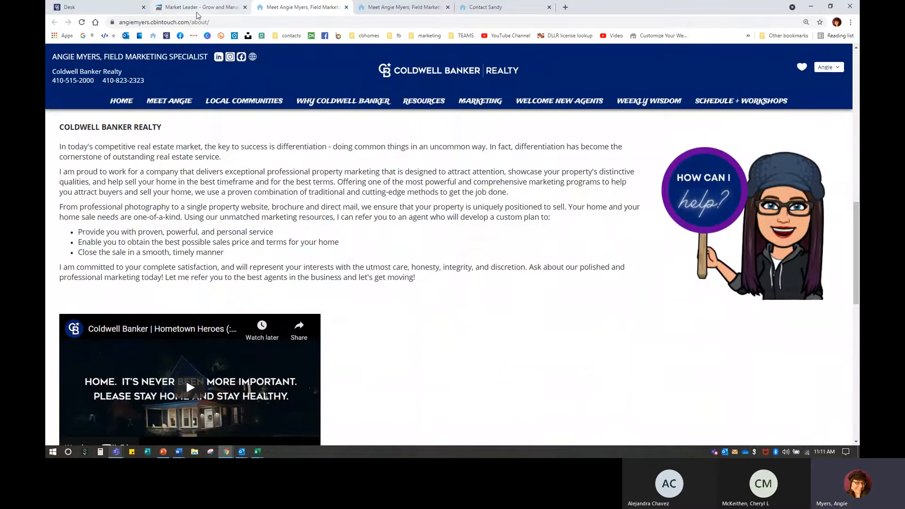
click(197, 13)
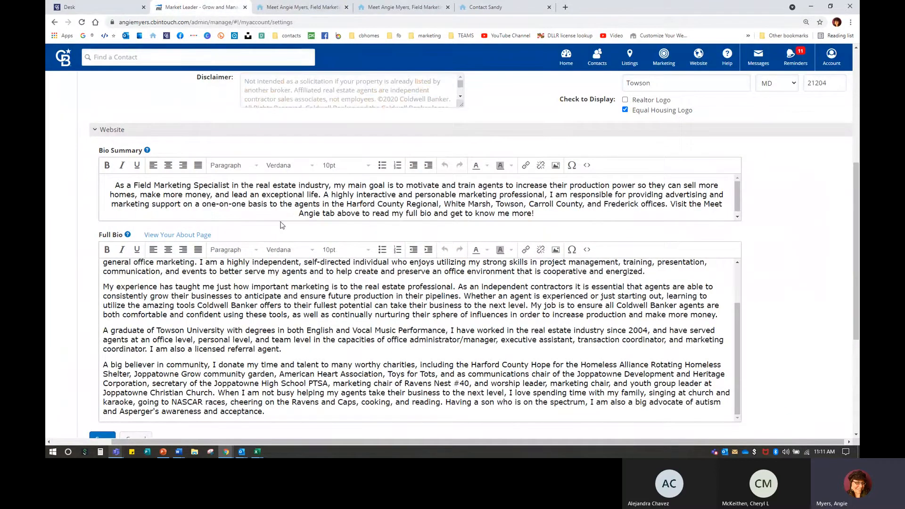
Step: Compare the live About page bio with the Bio Summary paragraph in the settings editor
click(314, 8)
scroll(430, 342, up, 15)
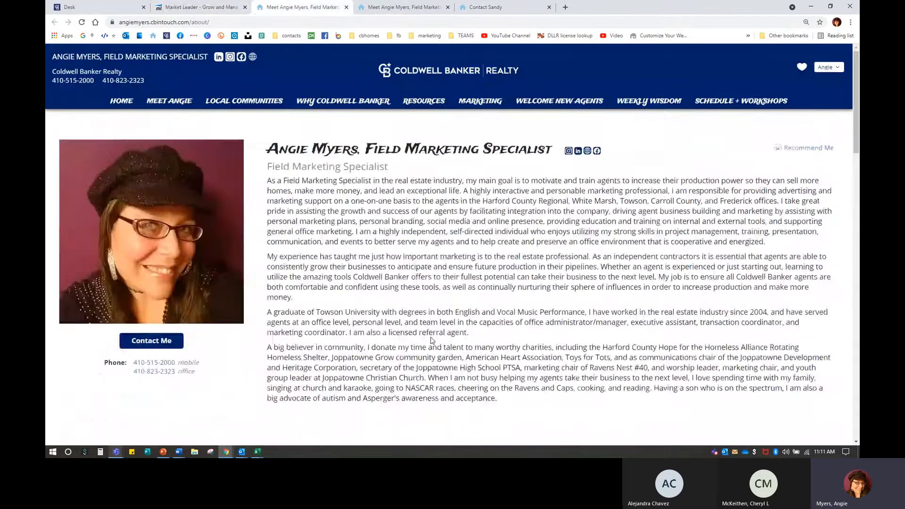
click(207, 8)
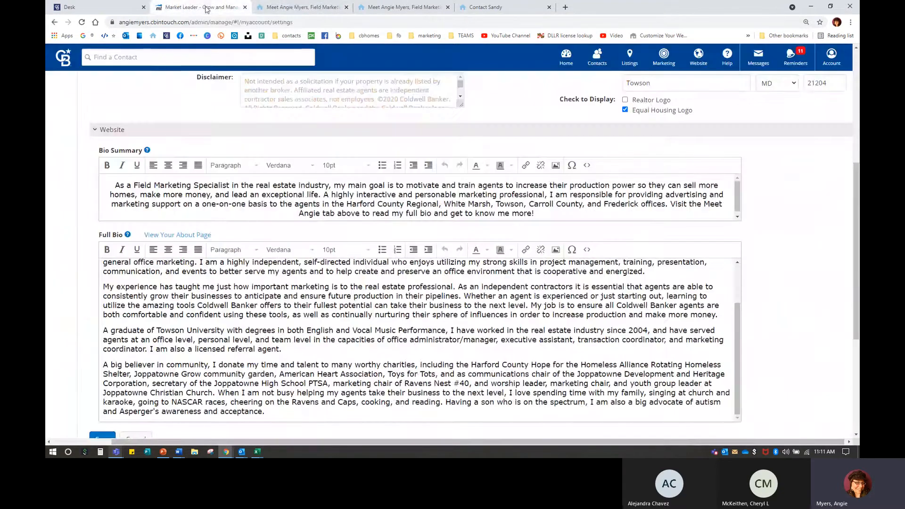
mouse_move(146, 151)
drag(114, 184, 619, 228)
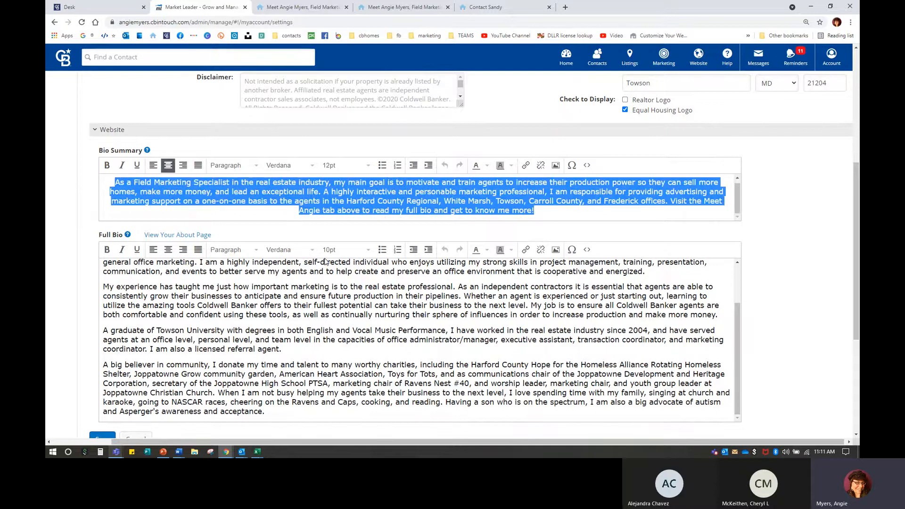
key(ctrl+Tab)
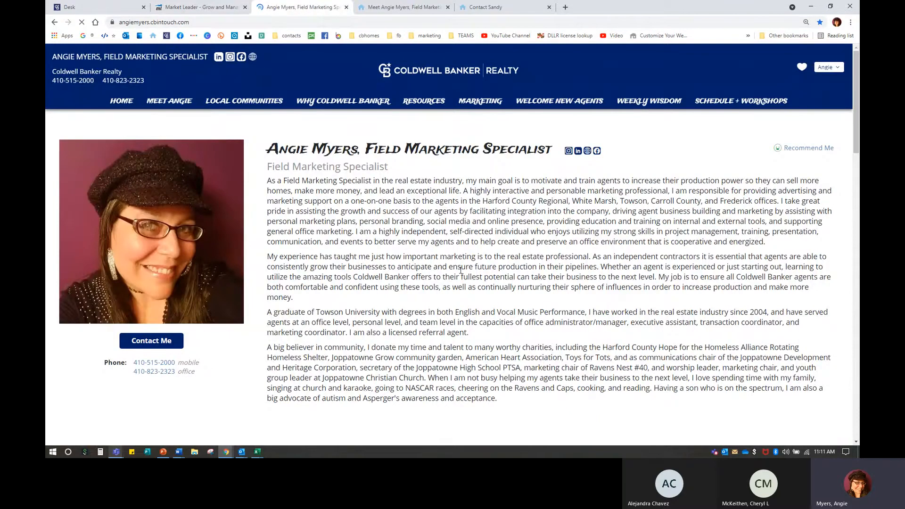
Step: Review the bio on the website home page, including its closing sentence about the About page
scroll(518, 299, down, 5)
scroll(518, 299, down, 15)
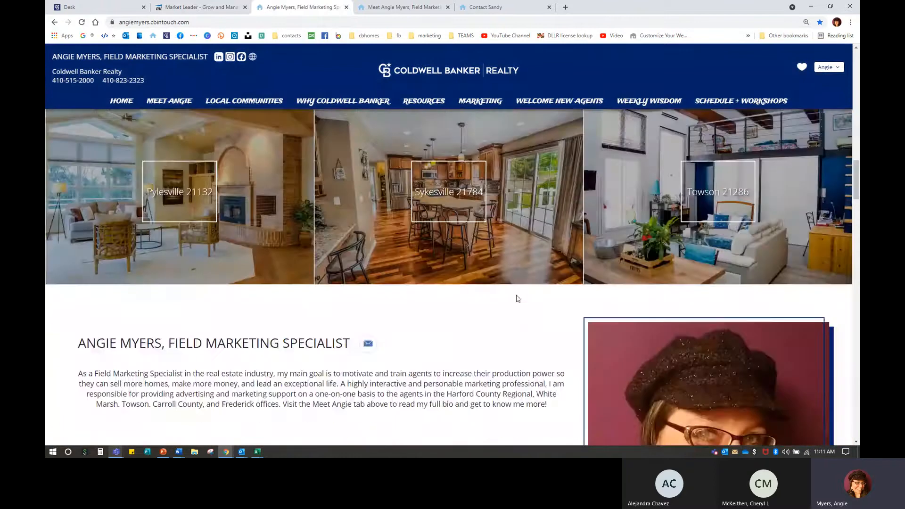
scroll(518, 298, down, 4)
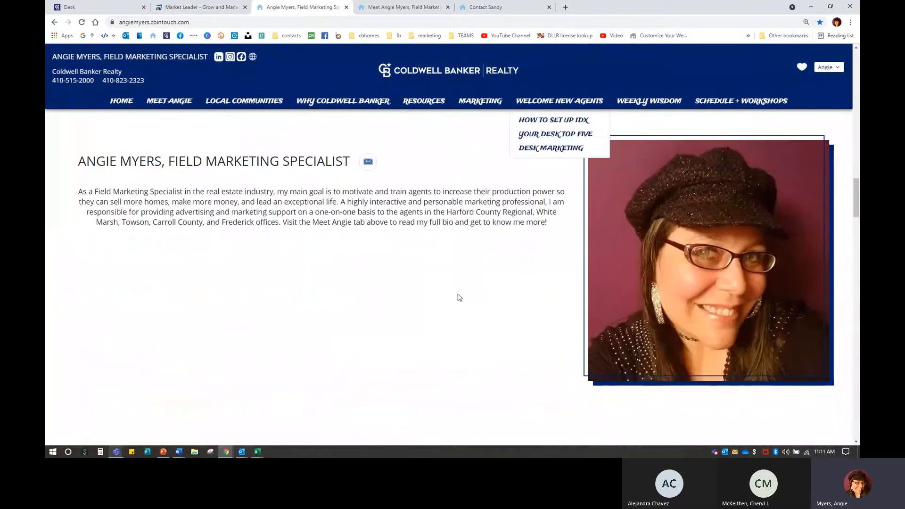
scroll(227, 329, up, 1)
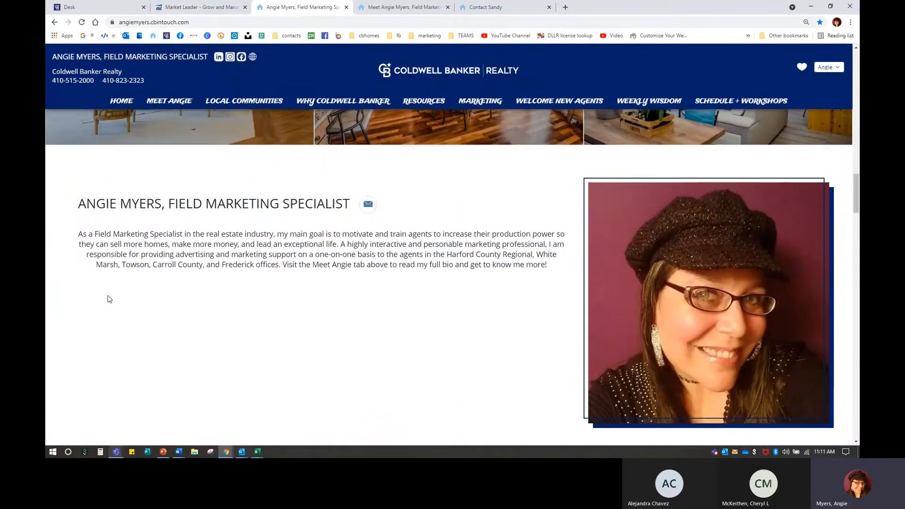
drag(78, 233, 560, 271)
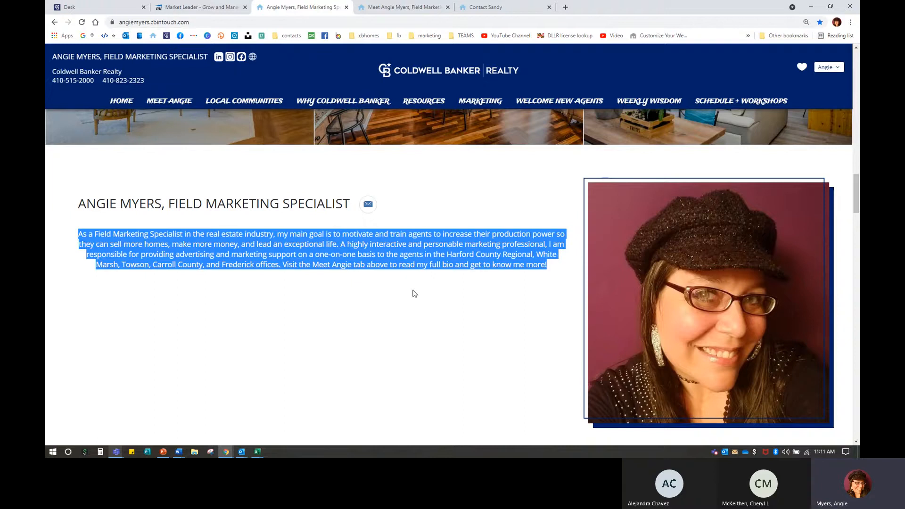
click(269, 313)
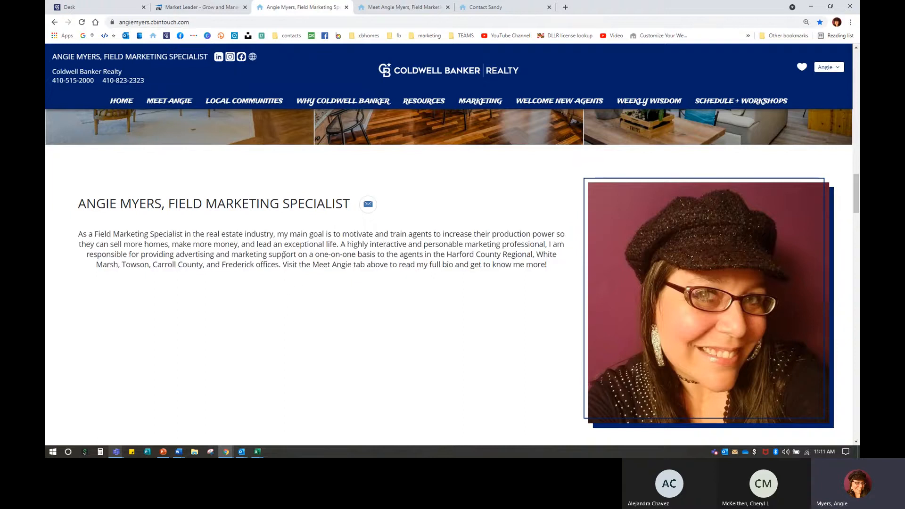
drag(282, 264, 555, 269)
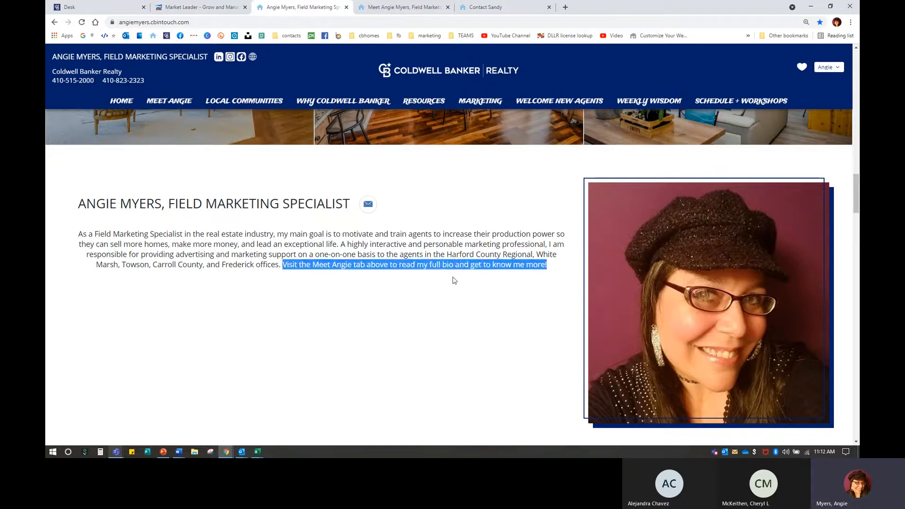
click(564, 253)
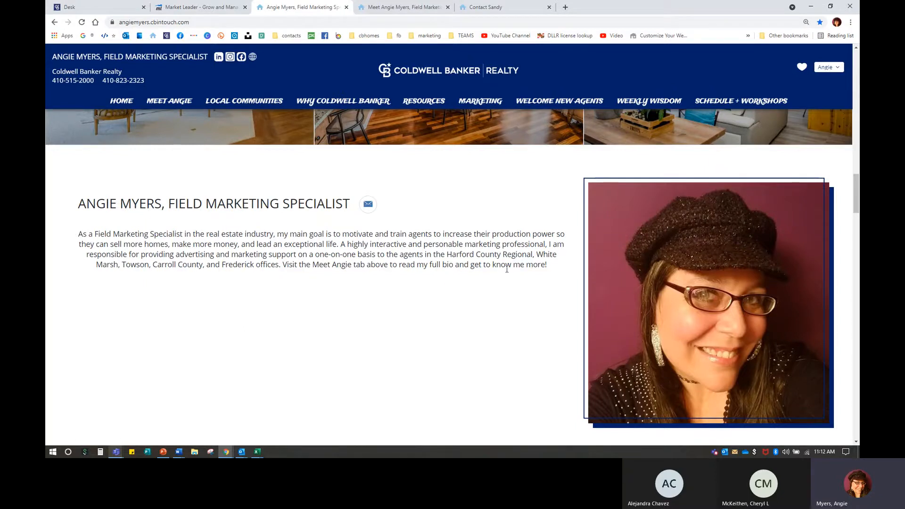
Step: Open the agent's about and contact pages and try the Zoom and Google Duo contact checkboxes
click(168, 101)
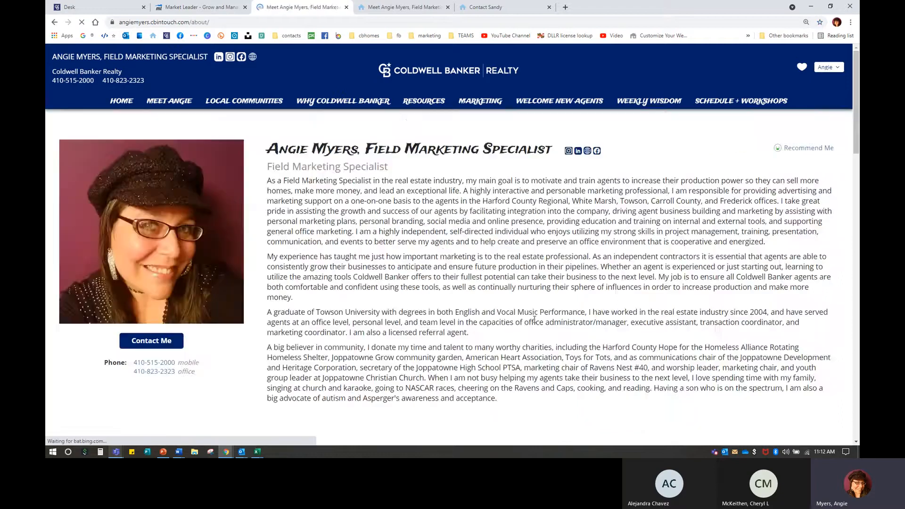
mouse_move(185, 104)
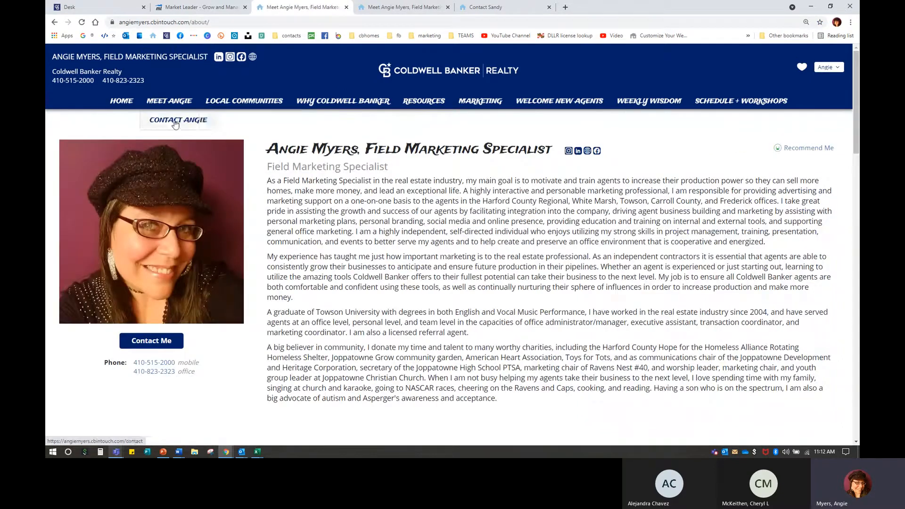
click(176, 122)
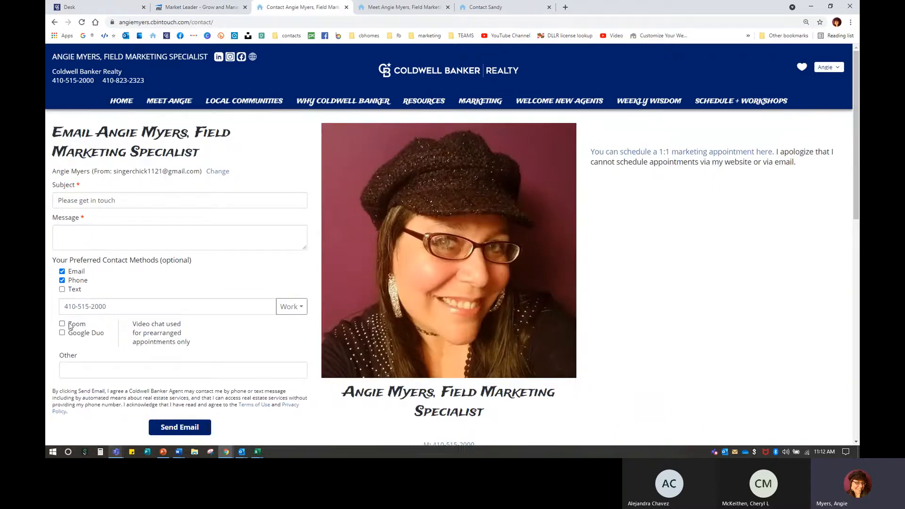
click(69, 324)
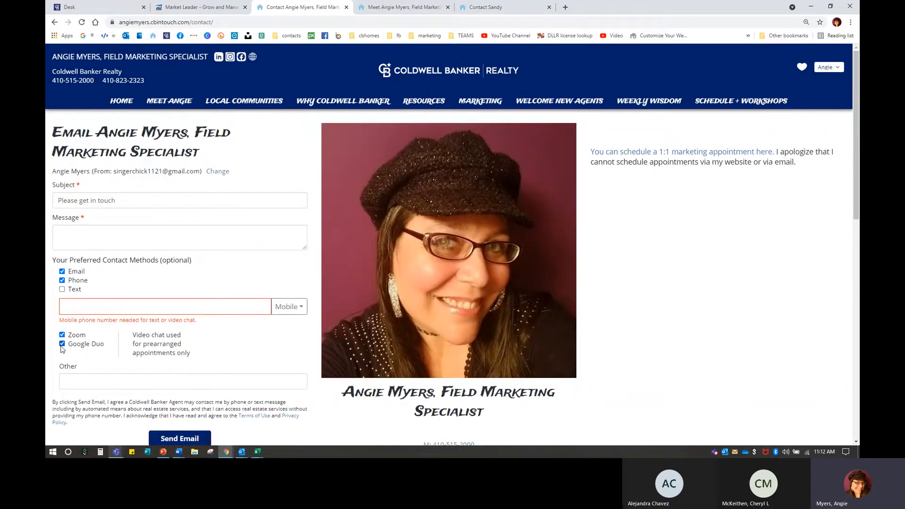
click(62, 344)
click(61, 335)
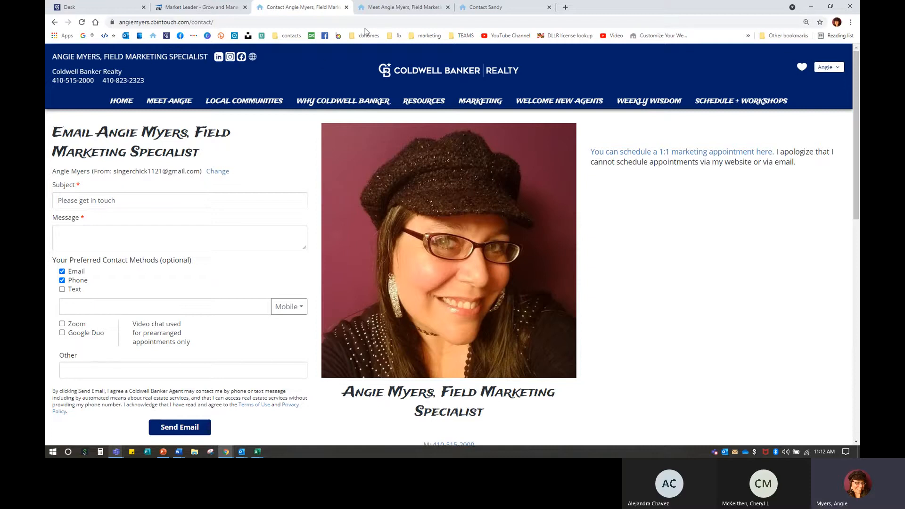
Step: Close the two extra agent-site tabs and return to the Market Leader bio settings
click(448, 7)
click(448, 7)
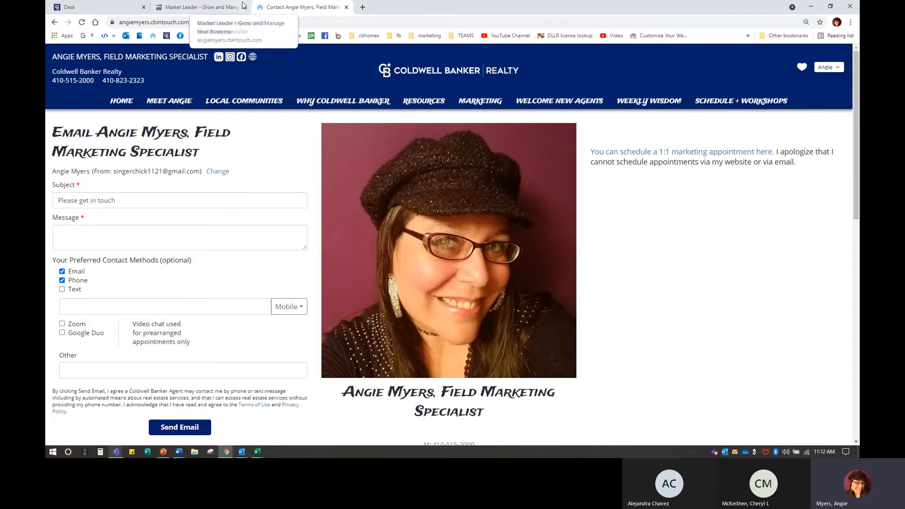
click(129, 105)
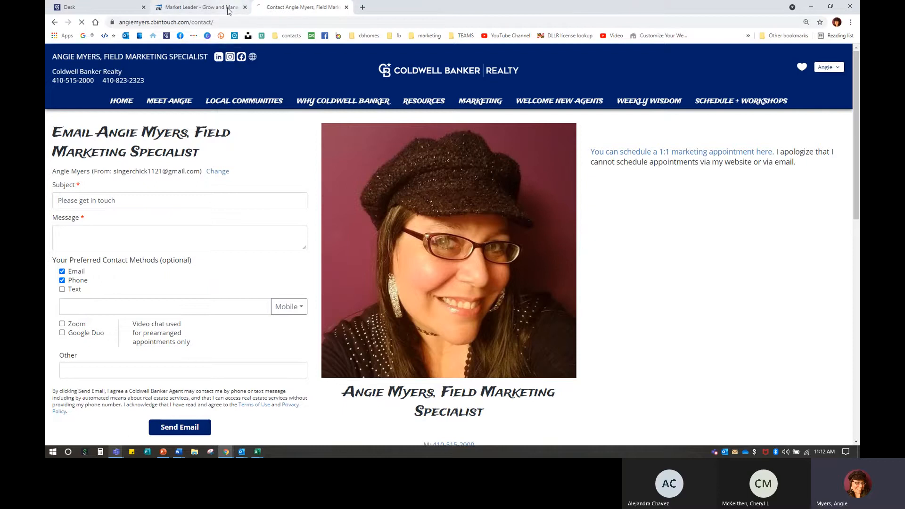
click(229, 8)
scroll(403, 276, down, 3)
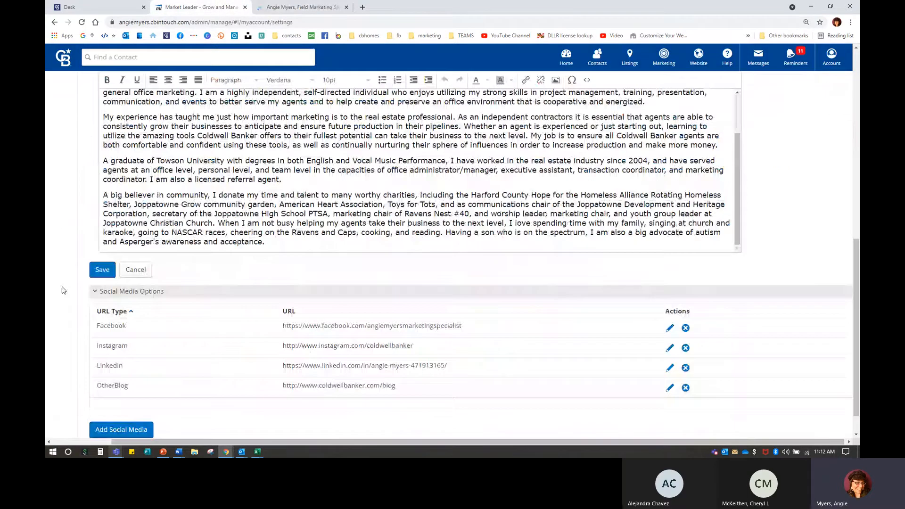
Step: Save the edited bio, relaunch InTouch from Desk, and scroll My Account to Social Media Options
click(104, 271)
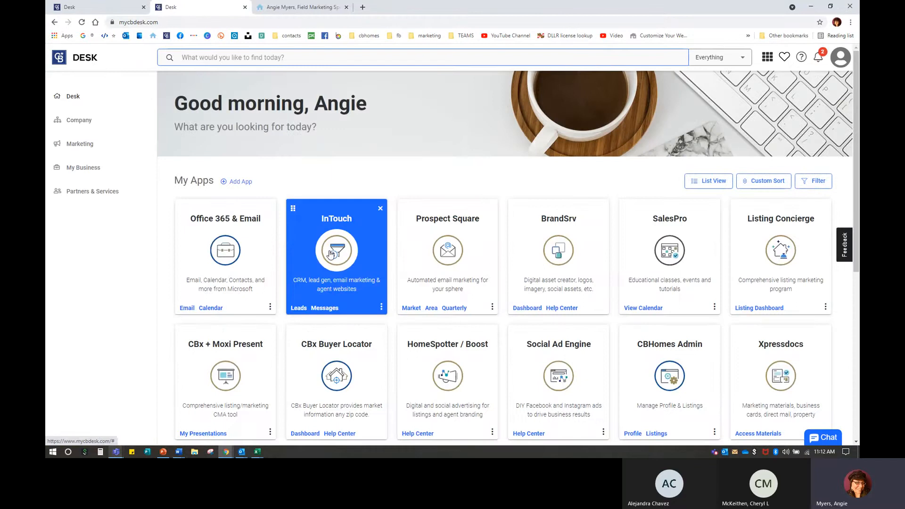
click(333, 254)
click(558, 311)
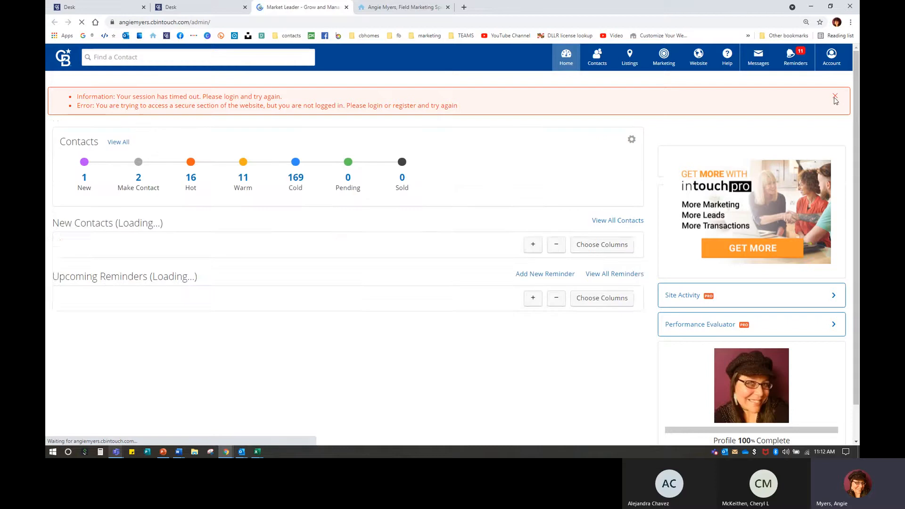
mouse_move(835, 62)
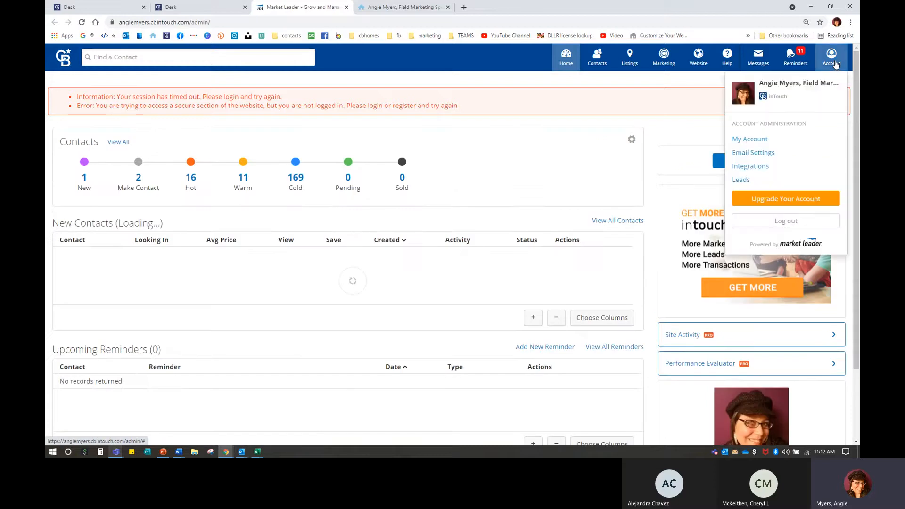
click(749, 139)
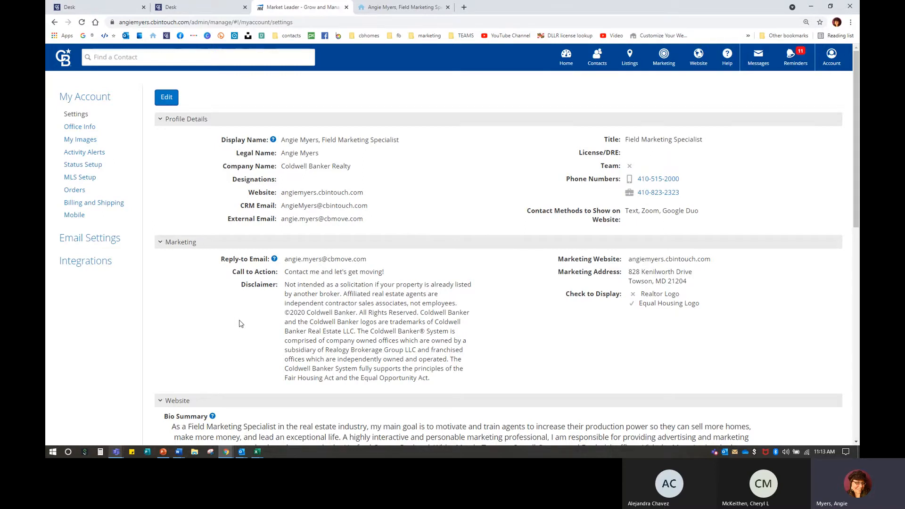
scroll(241, 324, down, 10)
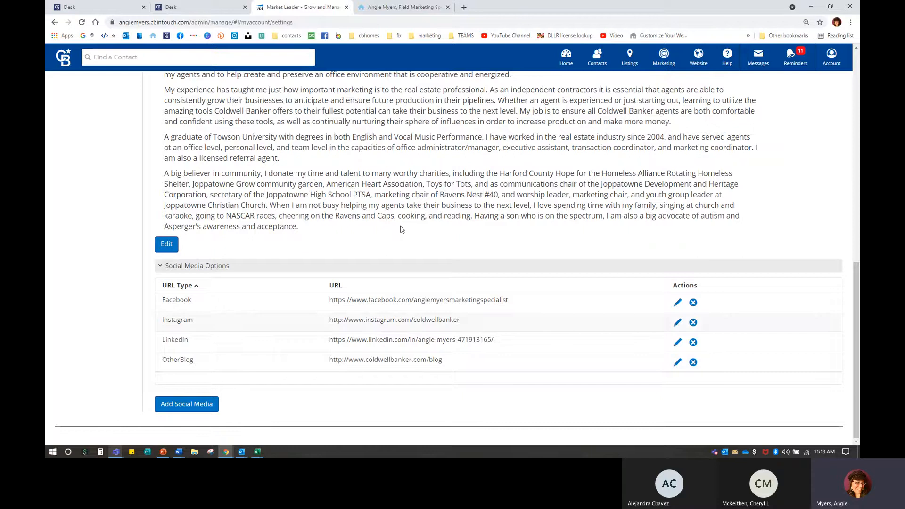
Step: Copy the YouTube channel playlists page address from the bookmark, then close that tab
click(463, 8)
click(511, 35)
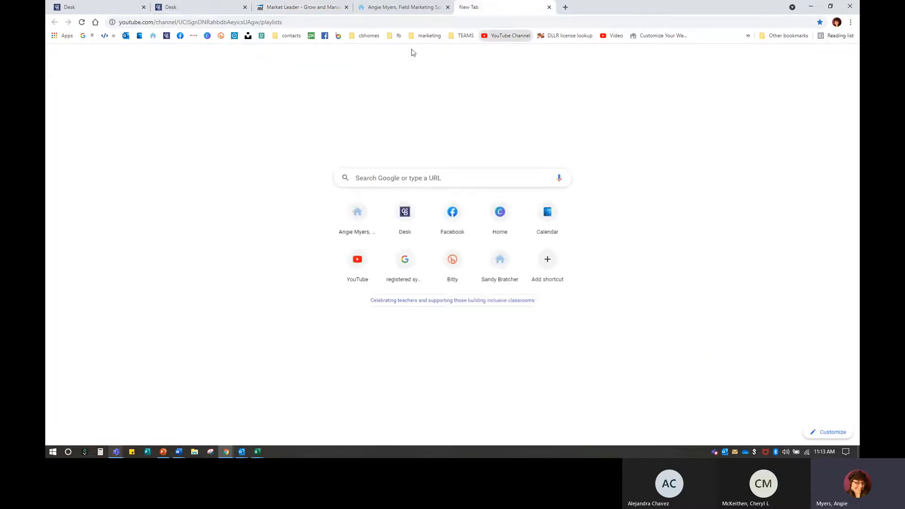
click(182, 24)
right_click(183, 24)
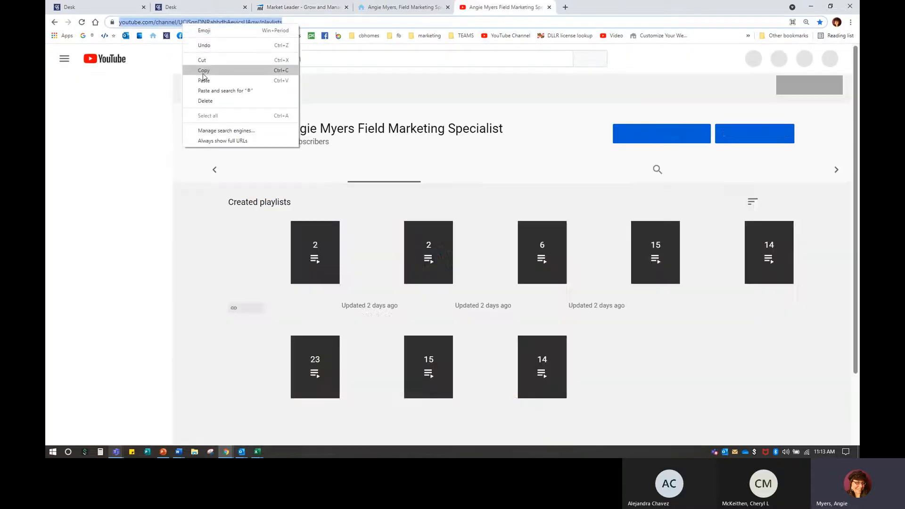
click(204, 70)
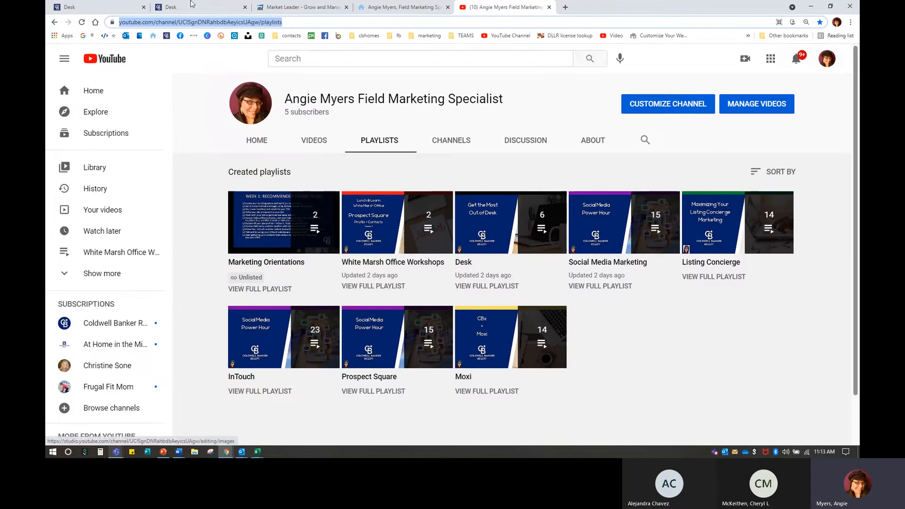
click(550, 7)
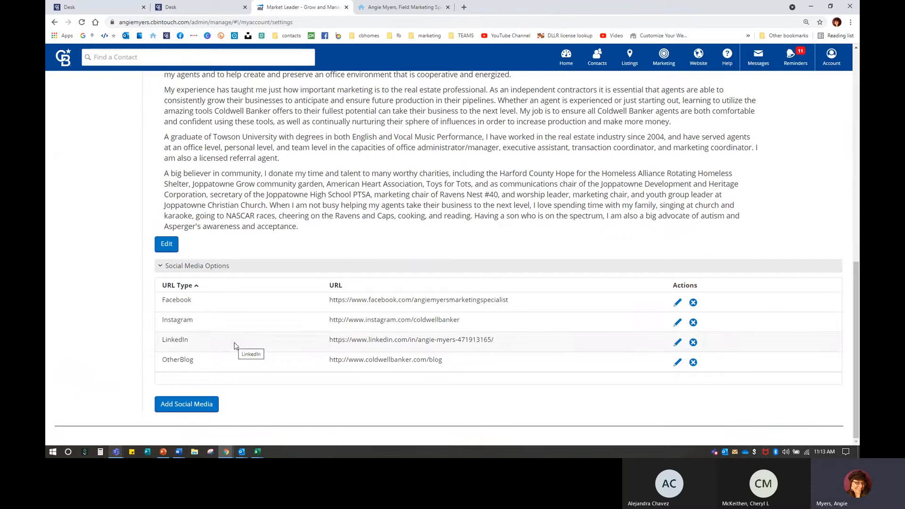
Step: Add a YouTube social media link with the pasted playlists URL and save it
mouse_move(179, 452)
click(181, 417)
click(186, 404)
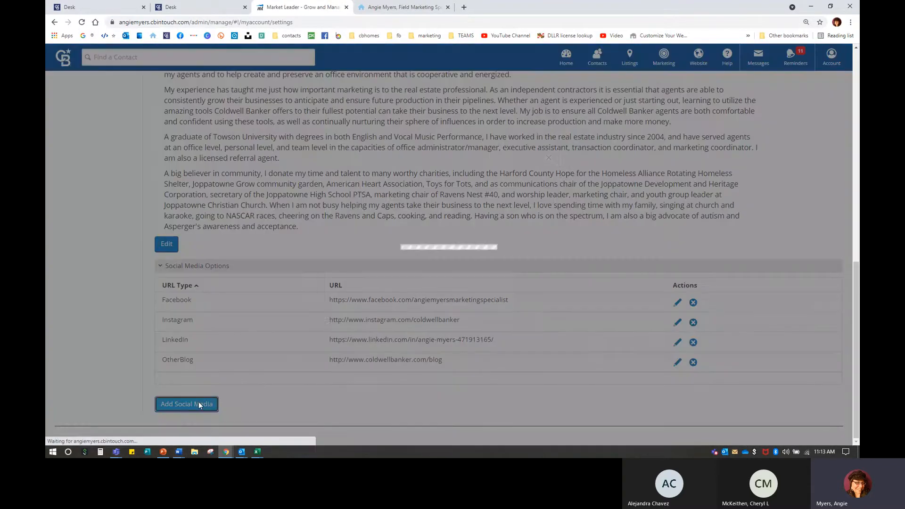
click(387, 194)
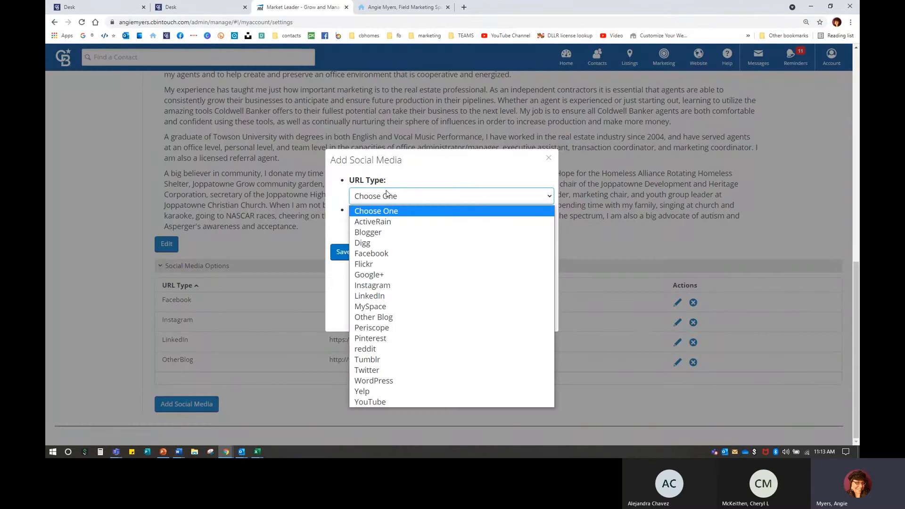
click(383, 401)
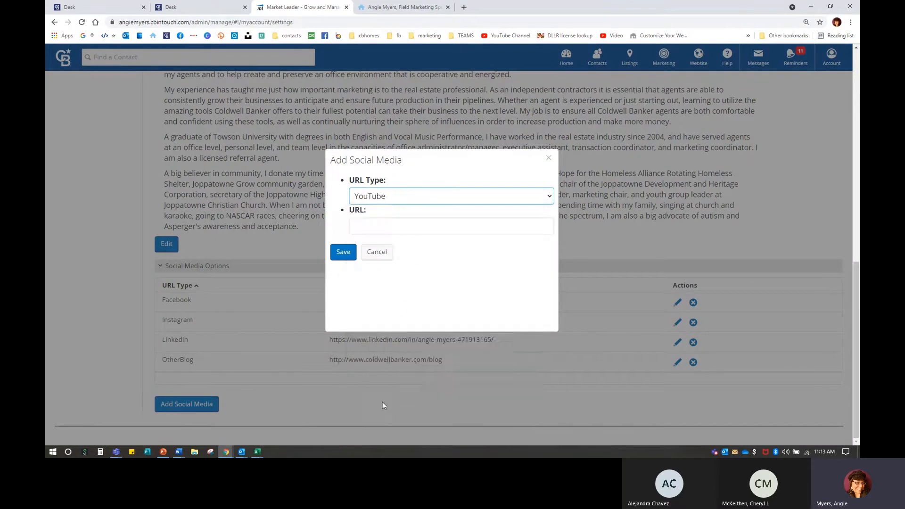
click(388, 200)
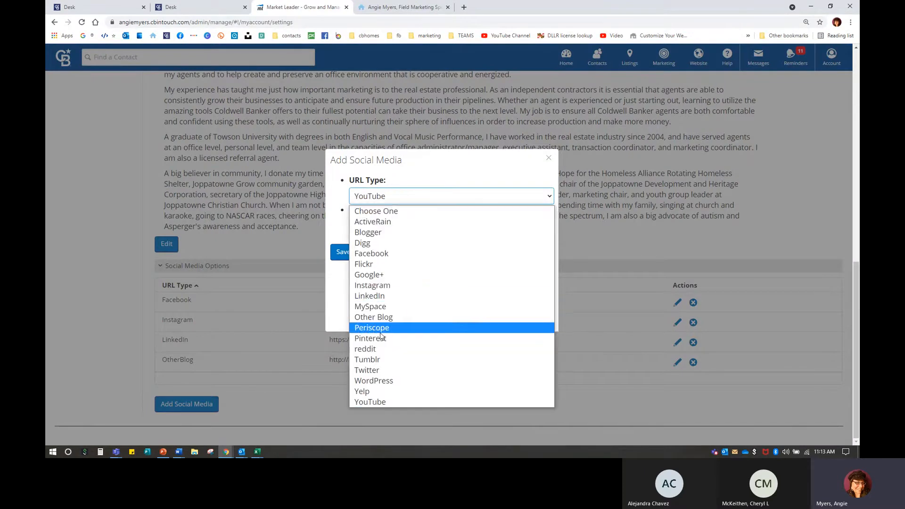
click(383, 402)
click(385, 227)
right_click(385, 231)
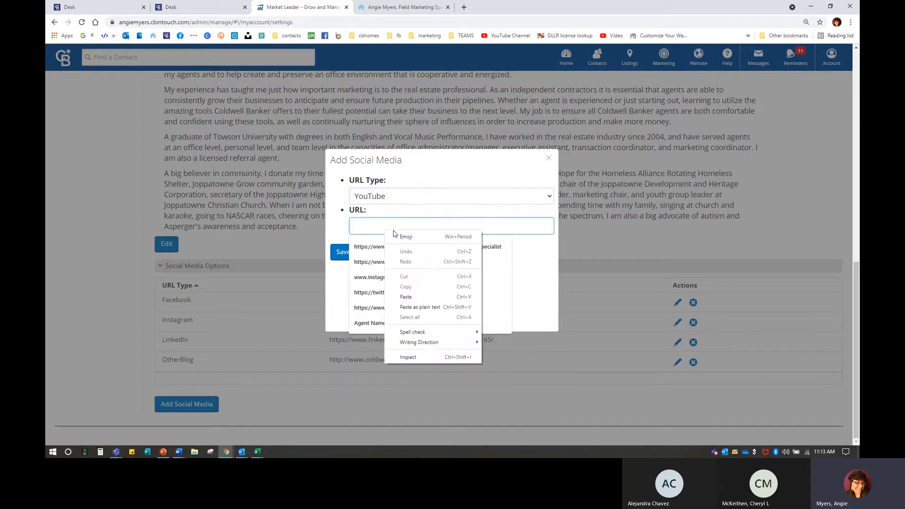
click(406, 296)
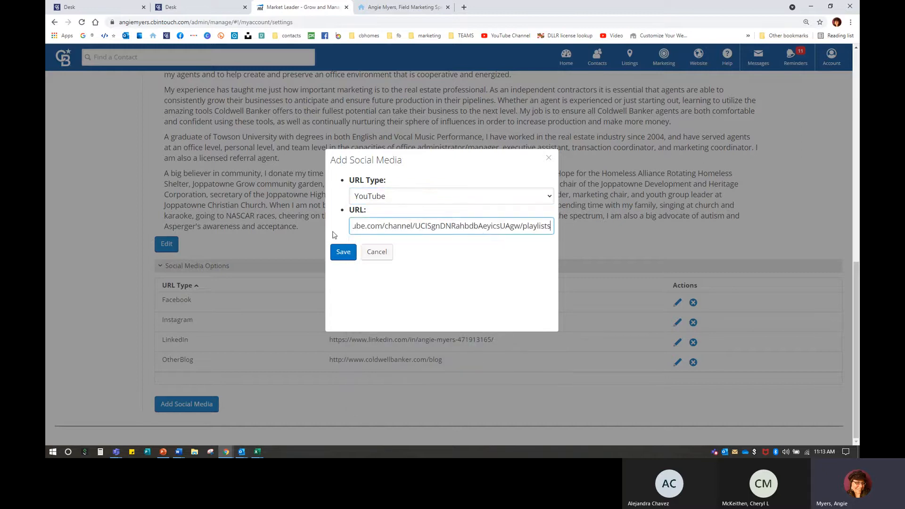
click(344, 251)
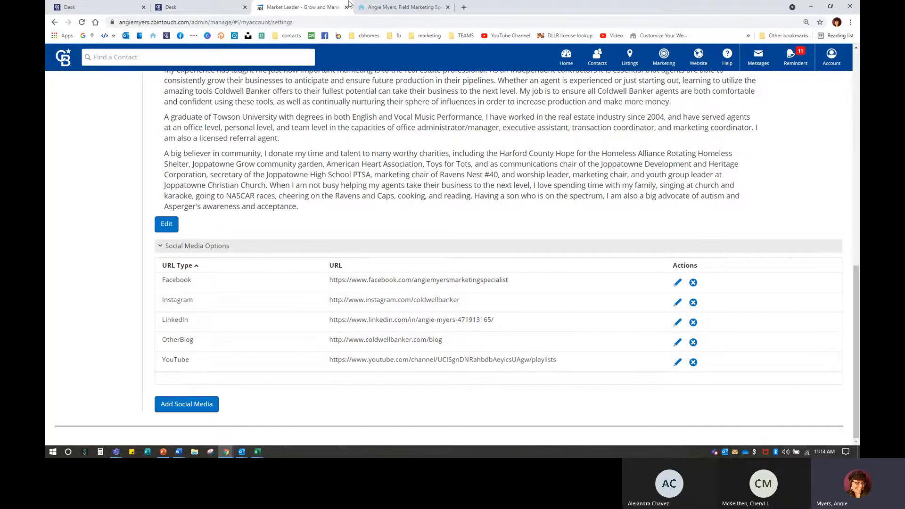
click(394, 14)
Step: Reload the agent website to show the changes and open the agent's about page
click(82, 22)
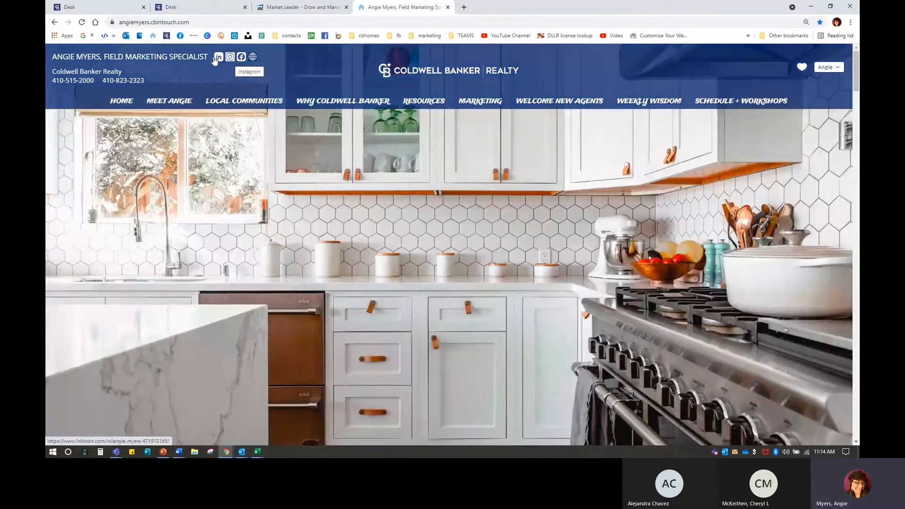
mouse_move(177, 103)
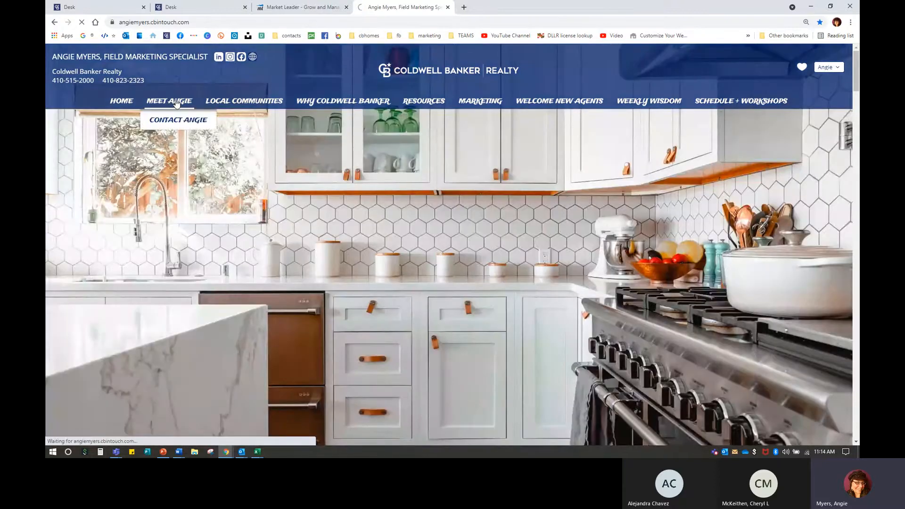
click(177, 103)
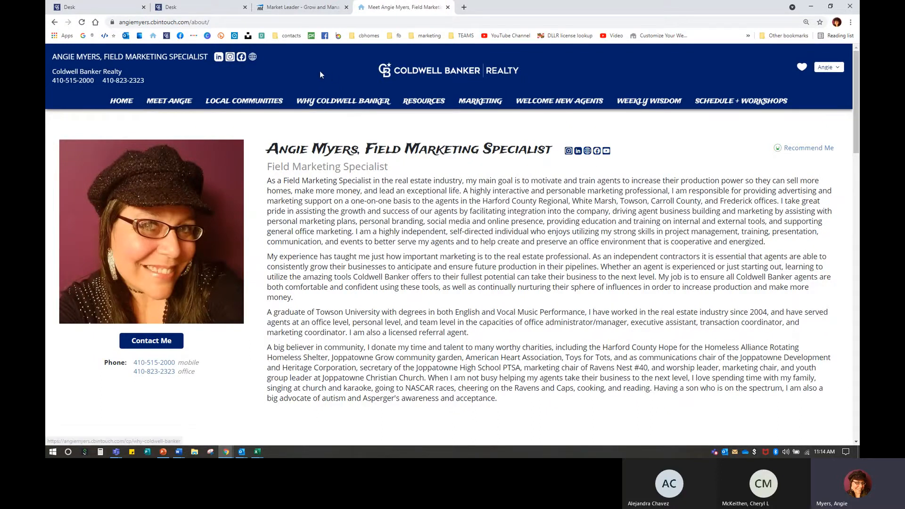
click(225, 6)
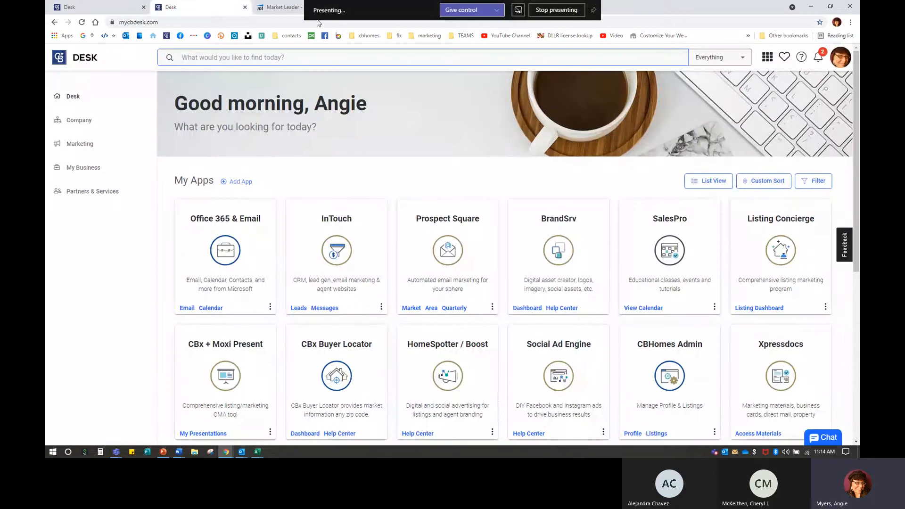
Step: Open Office Info from the InTouch account settings and reload the page
click(282, 7)
scroll(166, 363, up, 10)
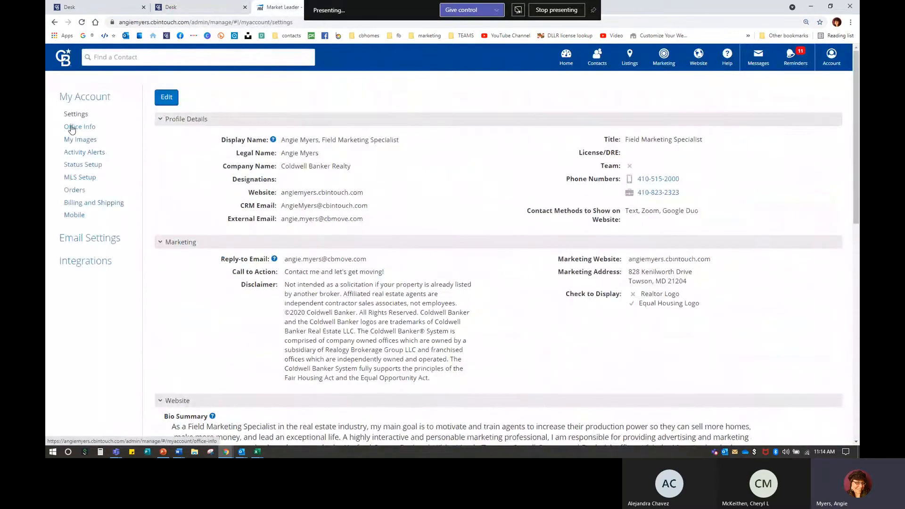
key(ctrl)
click(80, 128)
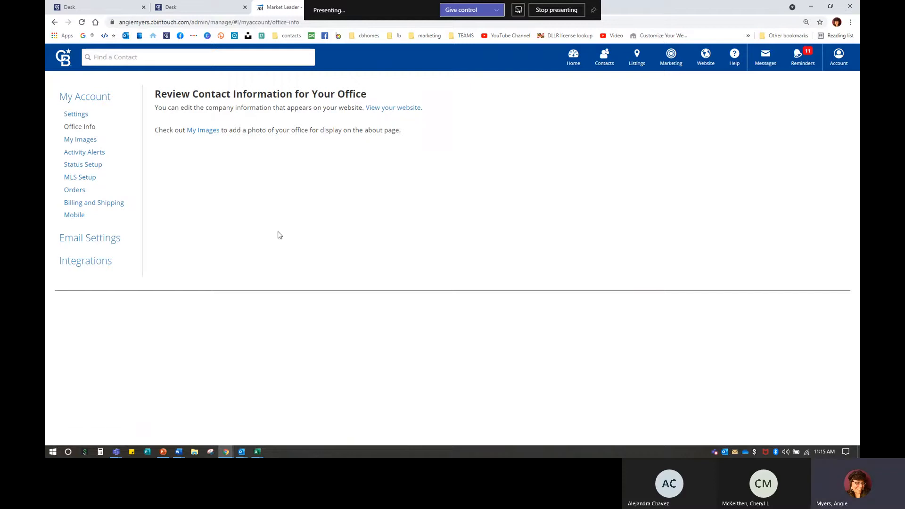
click(82, 23)
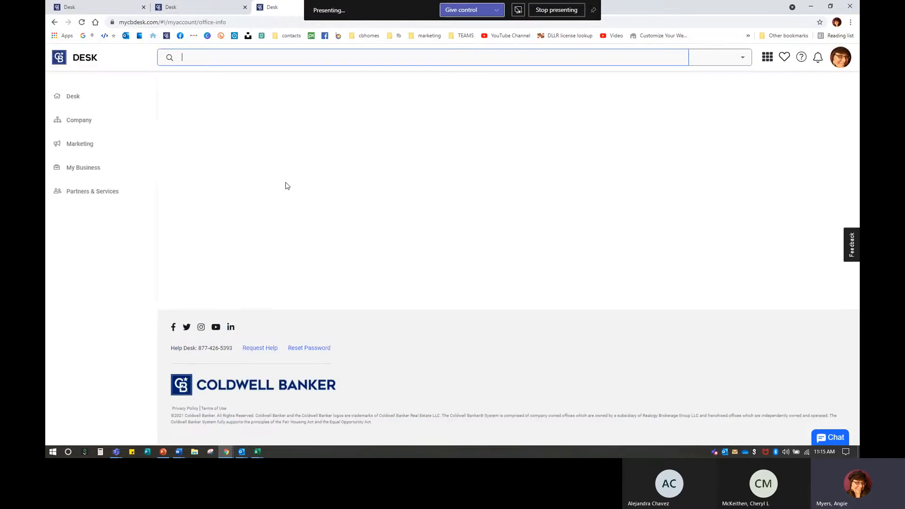
Step: Relaunch InTouch from Desk and reach My Account's Office Info page
click(347, 217)
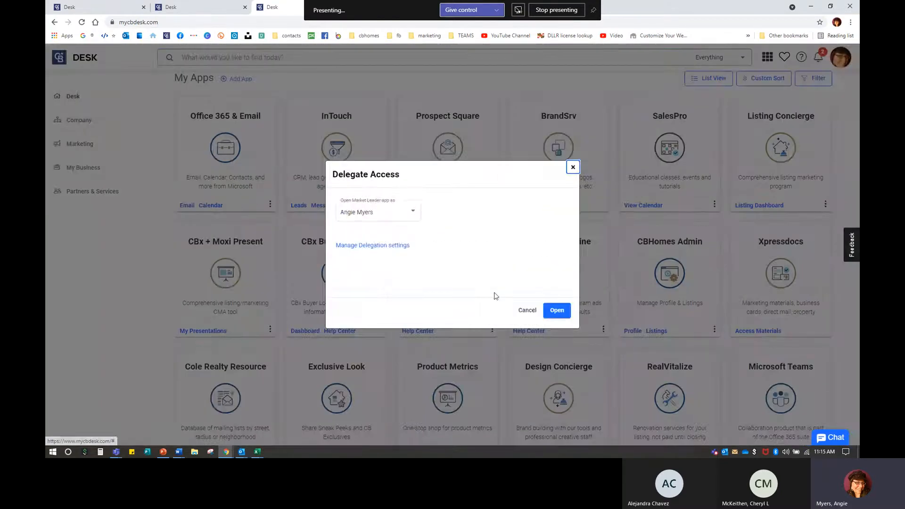
click(555, 308)
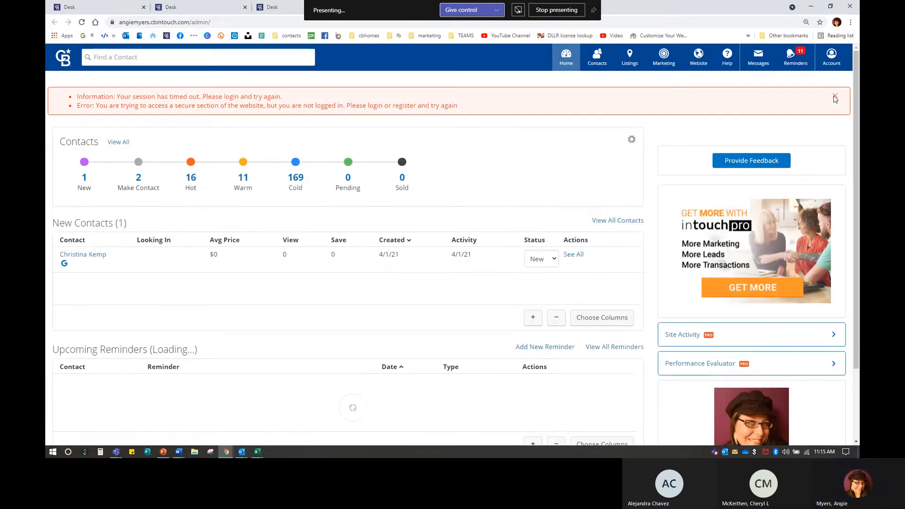
click(831, 56)
click(746, 139)
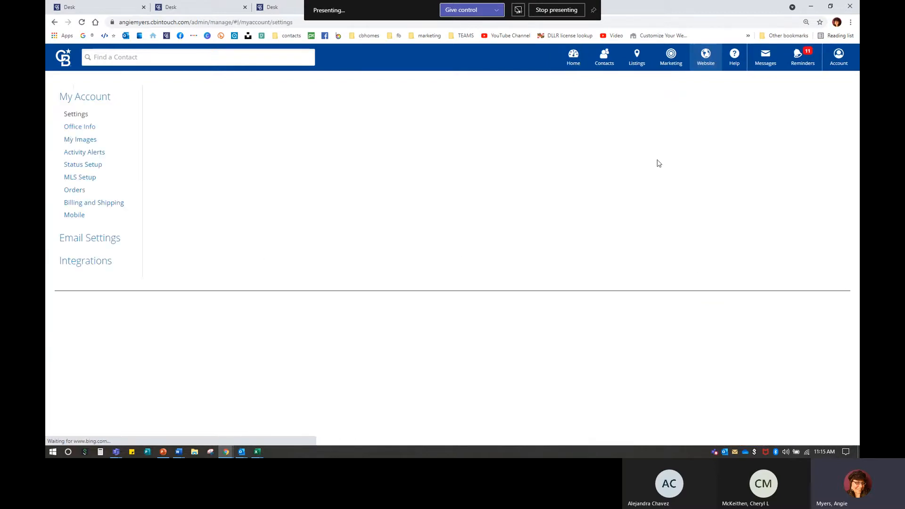
click(83, 129)
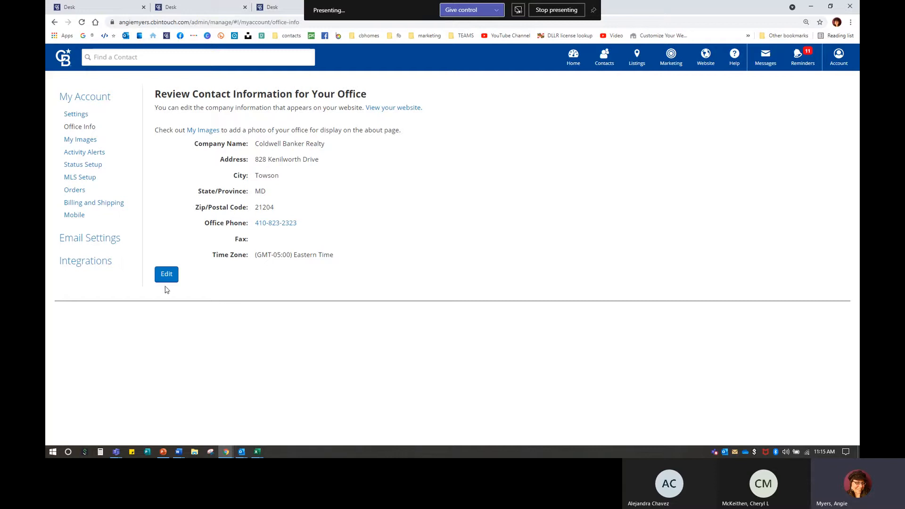
Step: Check the Eastern Time zone on Office Info, then open the My Images page
drag(292, 255, 357, 255)
click(380, 255)
click(82, 142)
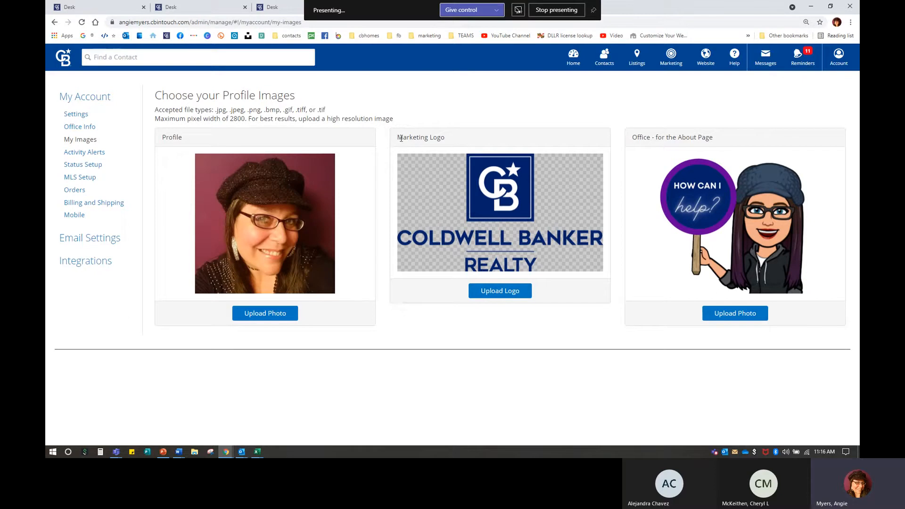
Step: Make the blue stacked Coldwell Banker Realty stock image the marketing logo, then close the extra Desk tab
drag(397, 138, 463, 142)
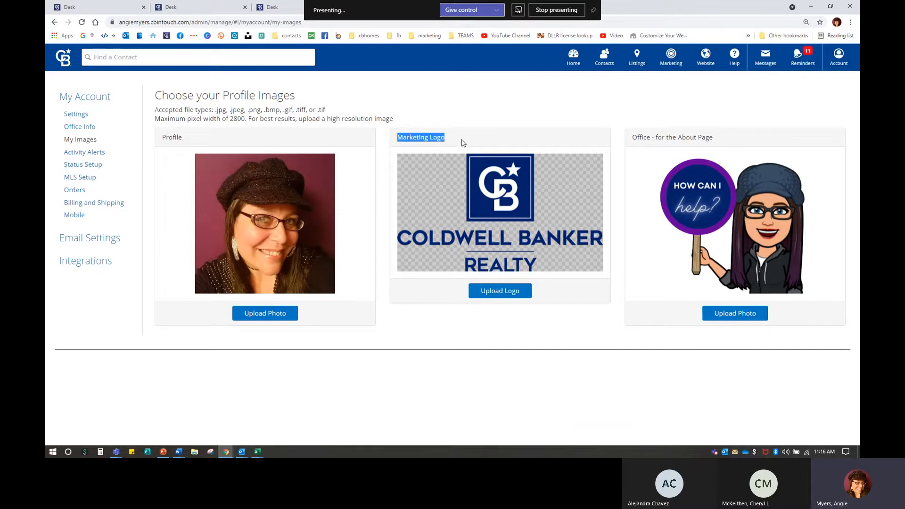
click(503, 291)
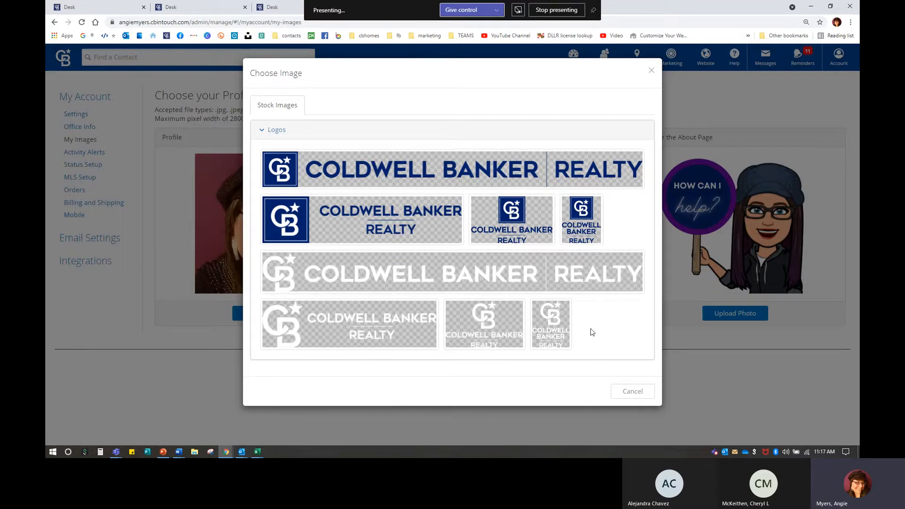
click(531, 219)
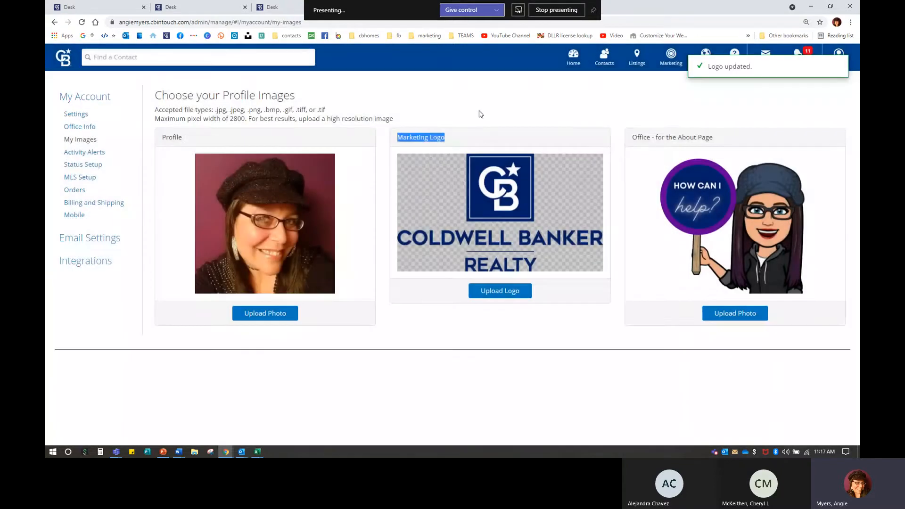
click(480, 114)
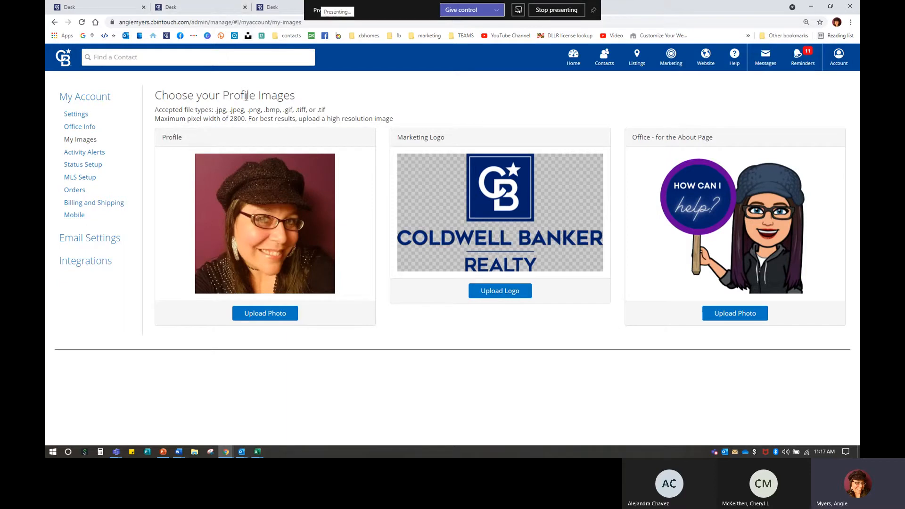
click(245, 7)
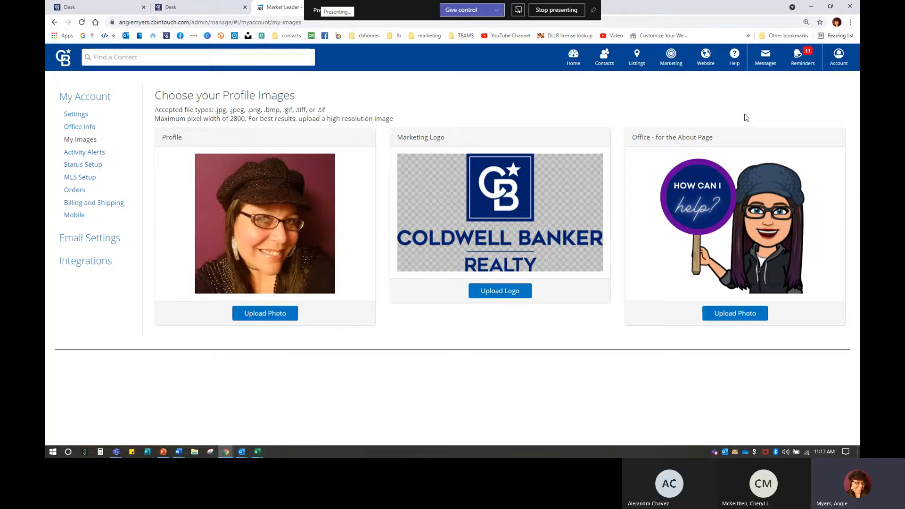
key(ctrl+n)
click(152, 35)
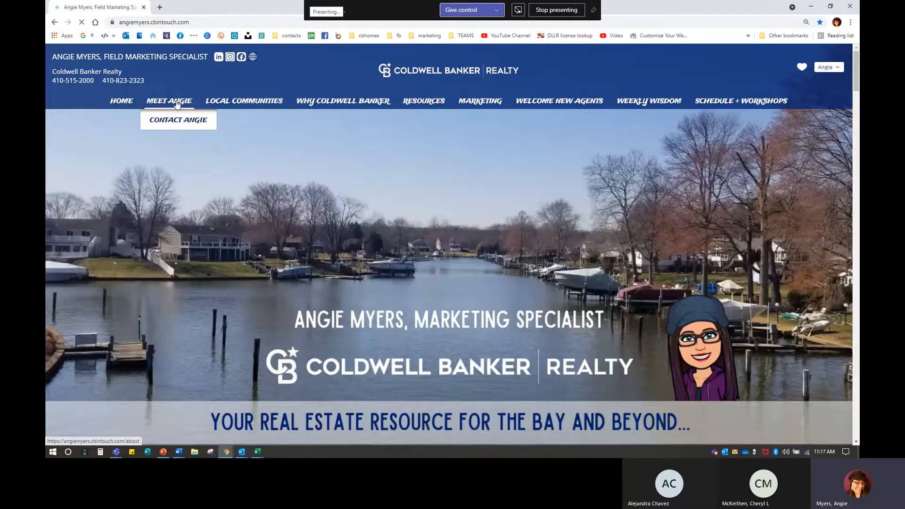
click(177, 102)
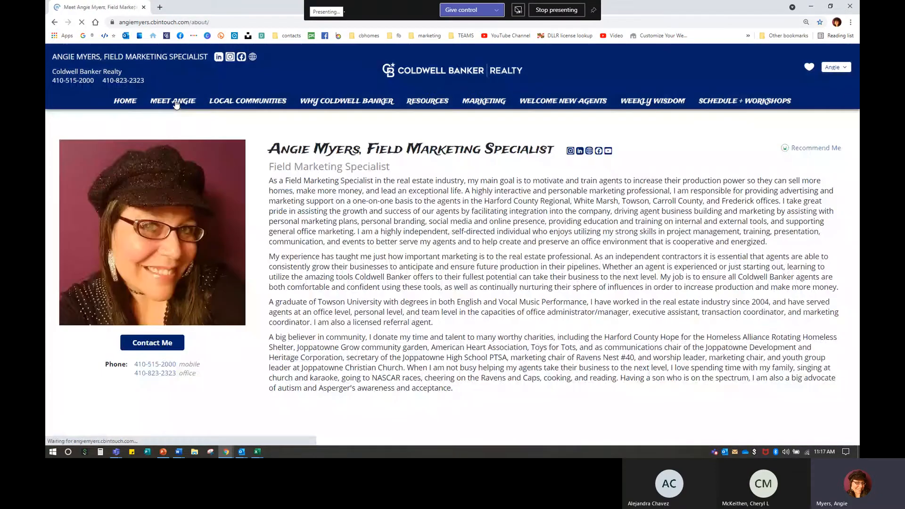
scroll(638, 319, down, 15)
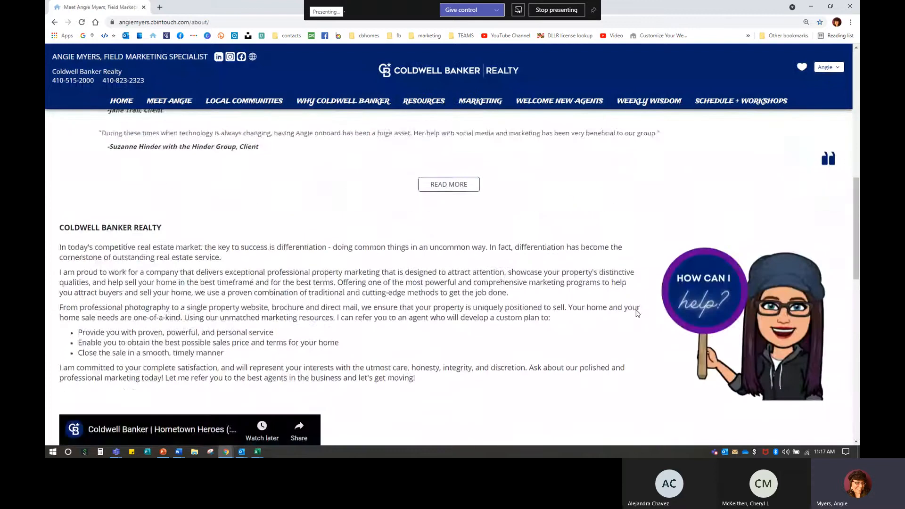
scroll(647, 295, up, 1)
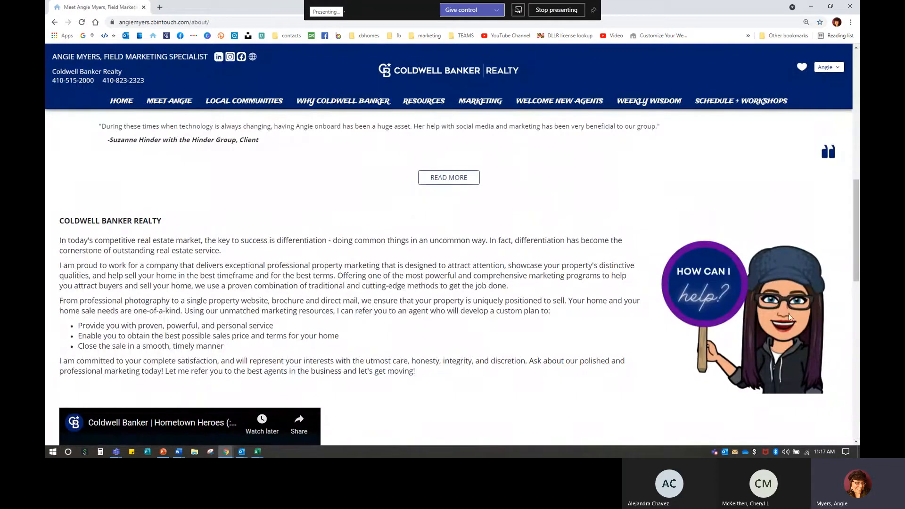
click(145, 7)
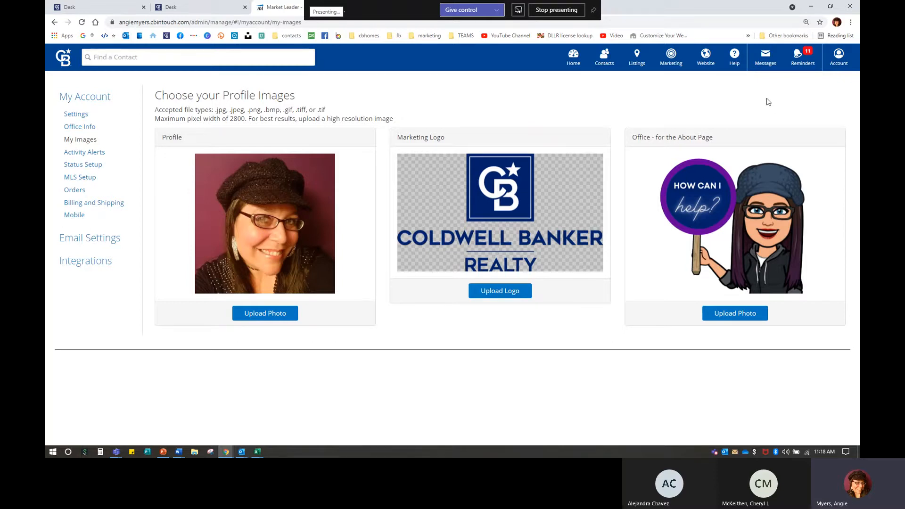
Step: Go to Website > Edit Site for the Pages and Menus editor and reload that page
click(706, 66)
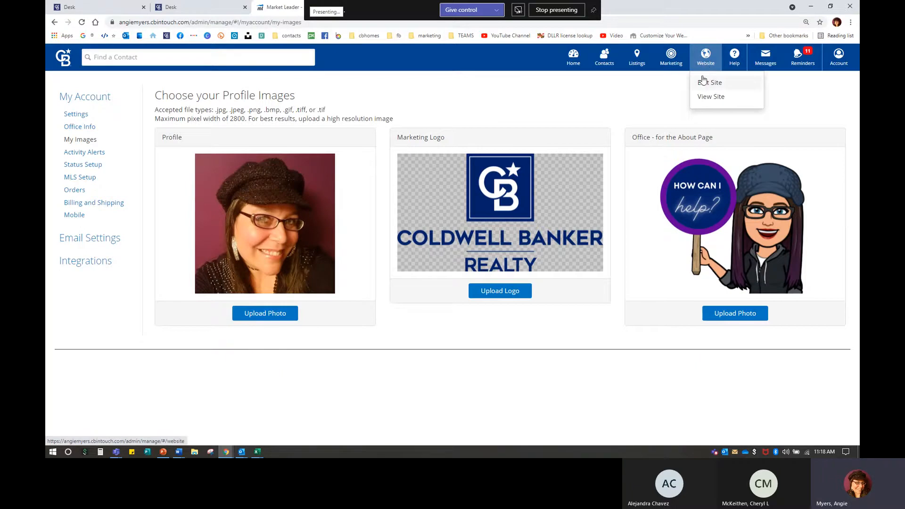
click(705, 83)
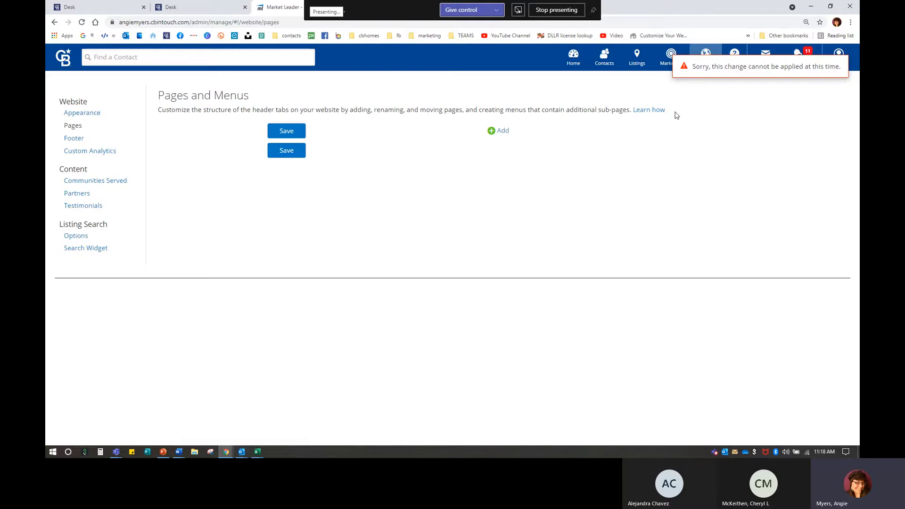
click(81, 22)
click(493, 70)
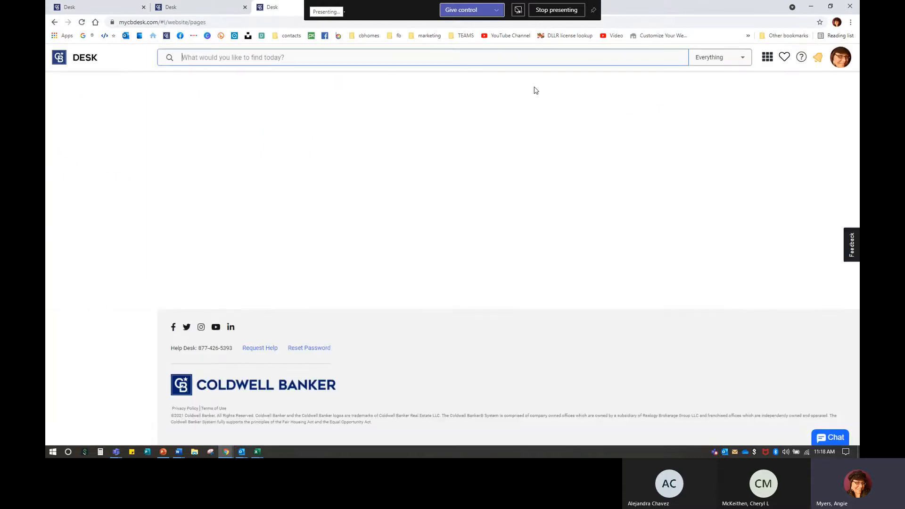
Step: Relaunch InTouch from Desk My Apps with delegate access and choose Website > Edit Site
click(337, 222)
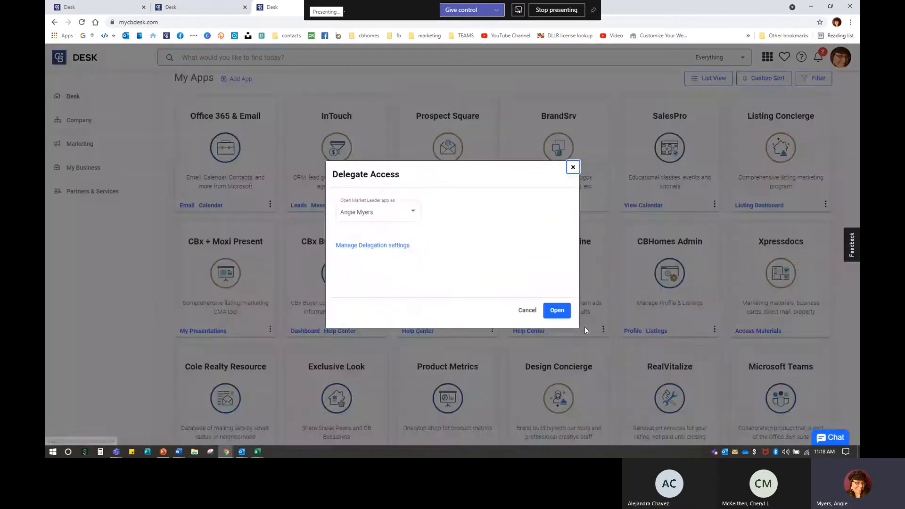
click(557, 312)
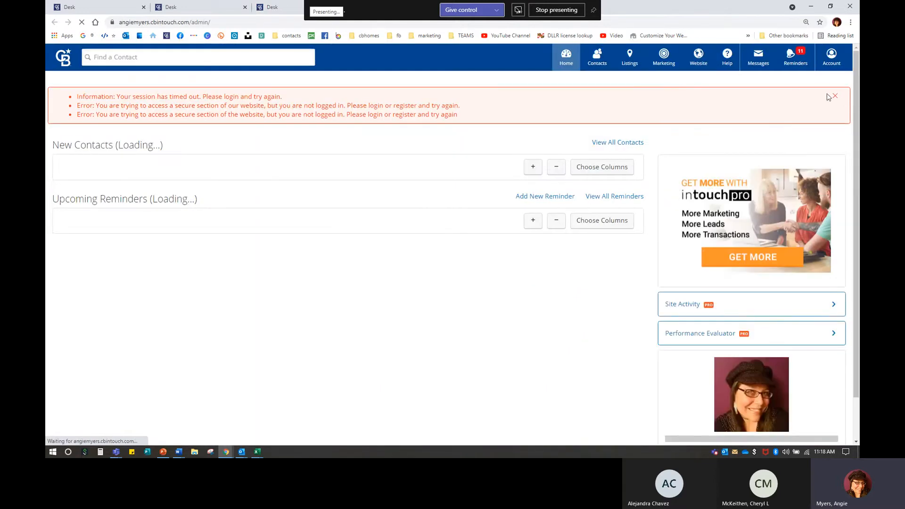
click(699, 57)
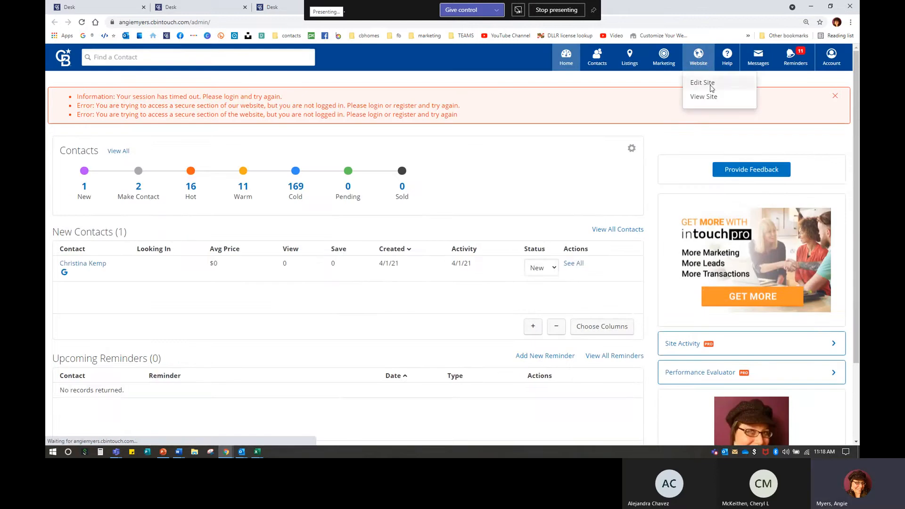
click(710, 83)
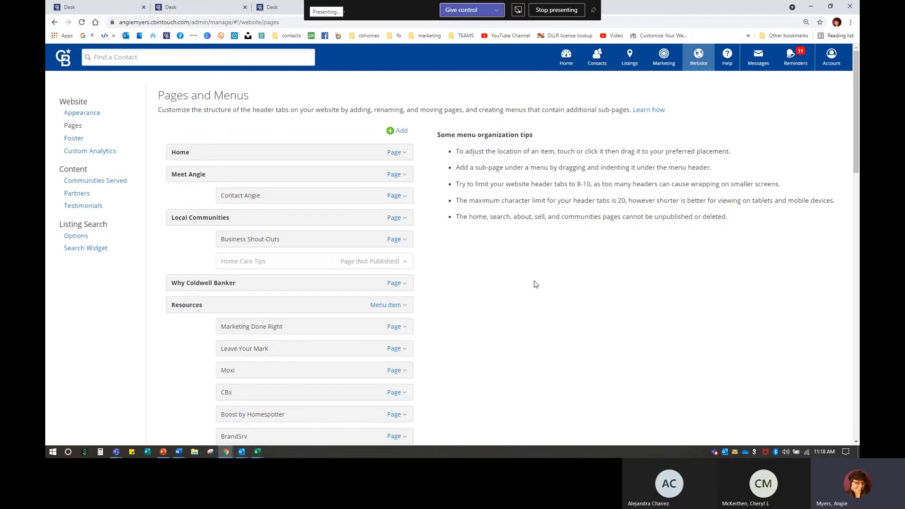
Step: Scroll through the website's Pages list, then open a new blank Chrome window
scroll(508, 279, down, 2)
scroll(507, 279, up, 1)
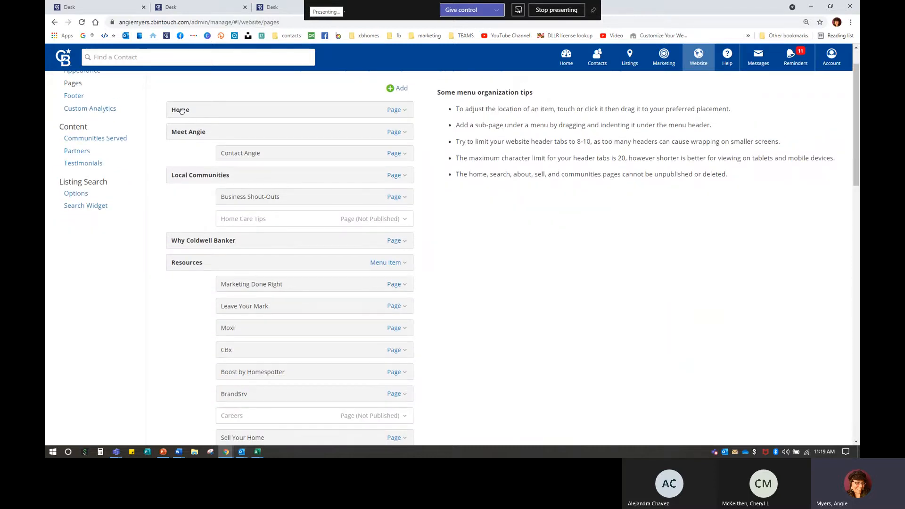
scroll(186, 348, down, 4)
scroll(245, 268, up, 5)
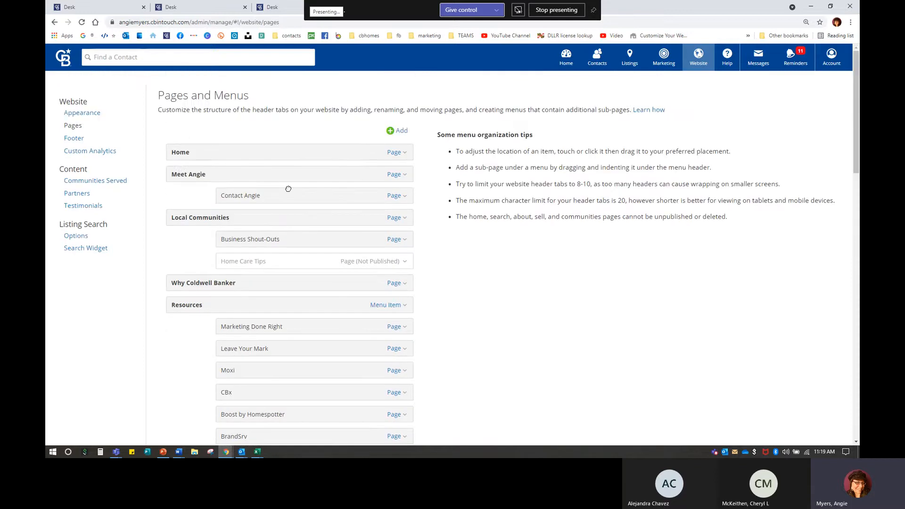
key(ctrl+n)
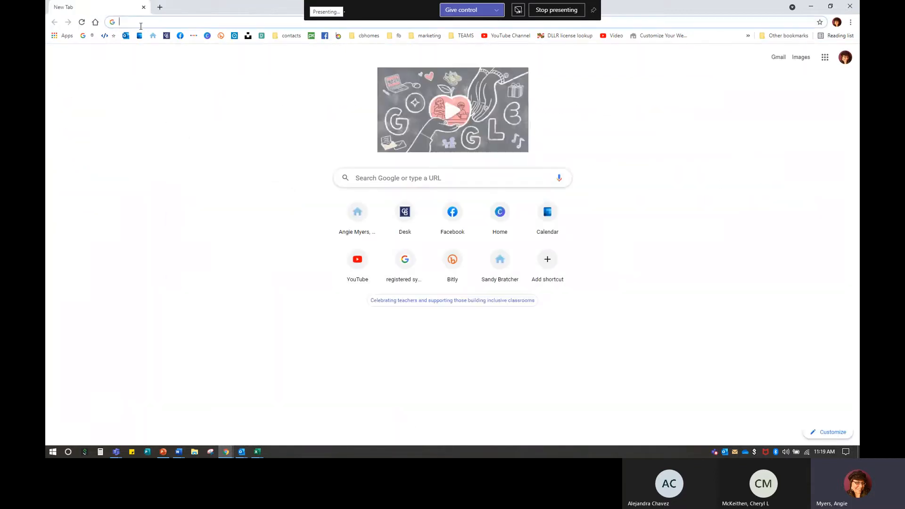
Step: Load the agent's live website from the home bookmark and compare its header with the admin Pages list
click(150, 38)
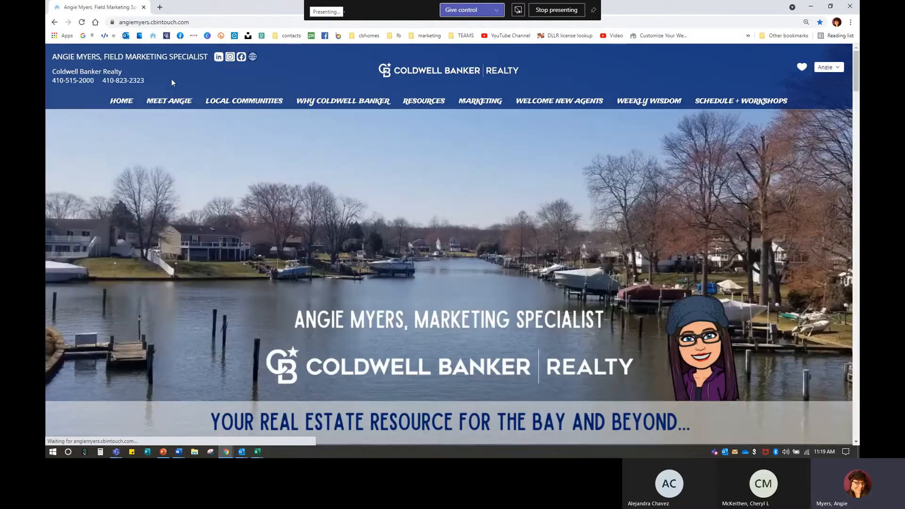
mouse_move(742, 111)
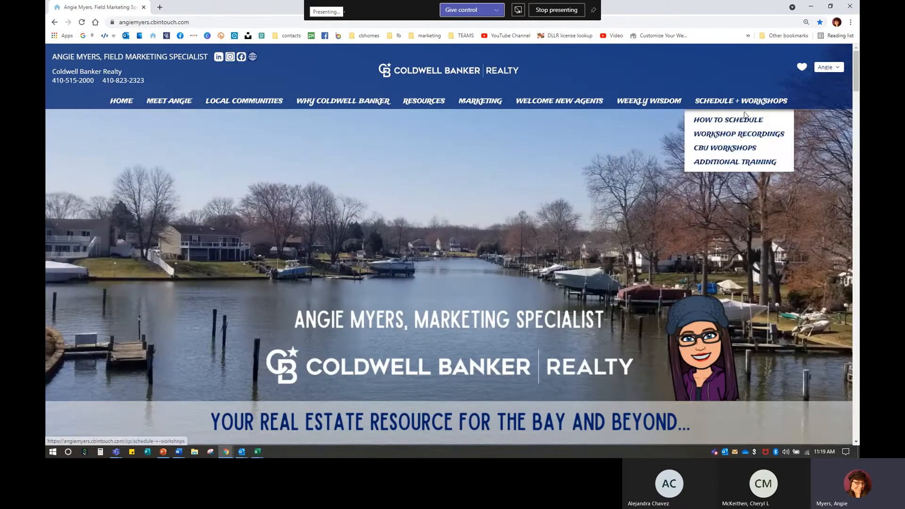
click(810, 6)
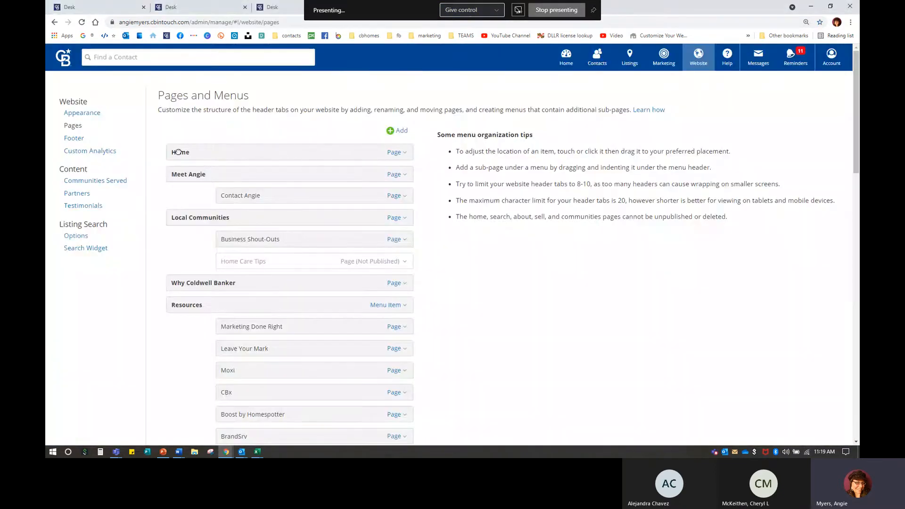
scroll(198, 327, down, 20)
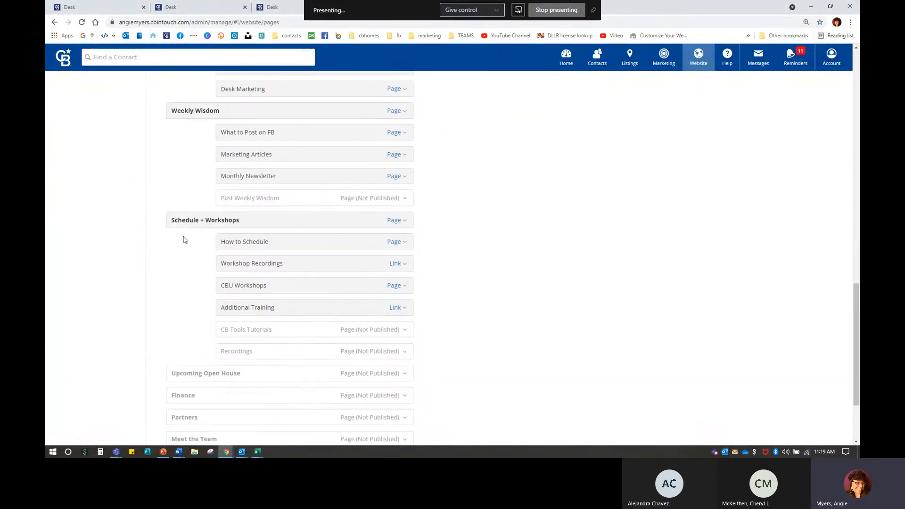
scroll(245, 300, up, 6)
scroll(246, 301, up, 11)
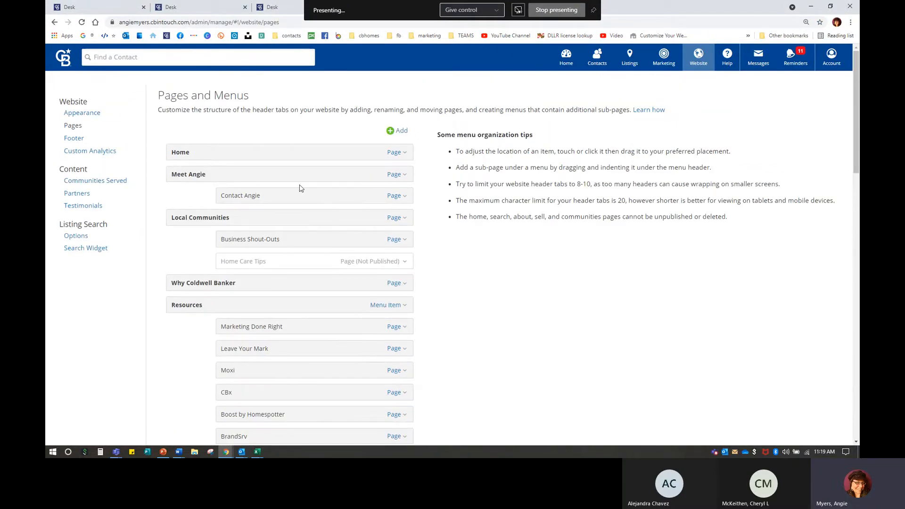
Step: Bring the live site back, check its Resources and Weekly Wisdom menus, then close it
mouse_move(226, 454)
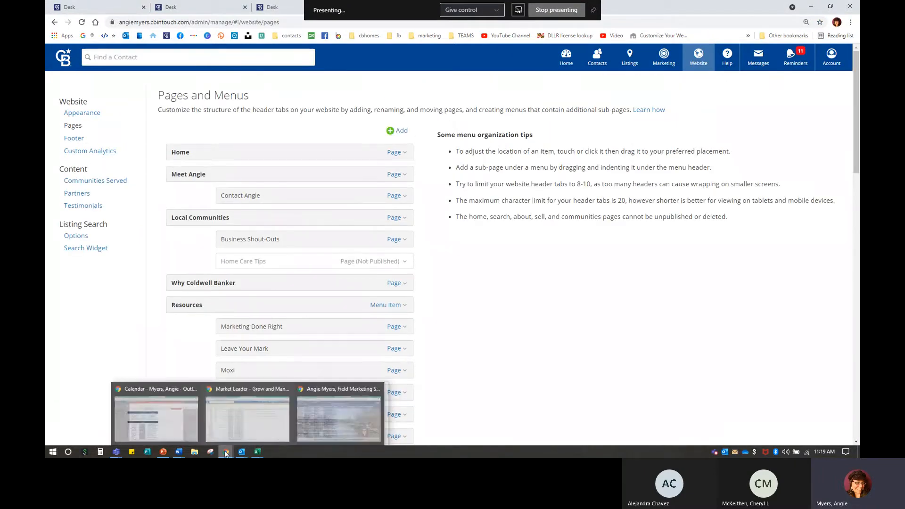
click(313, 417)
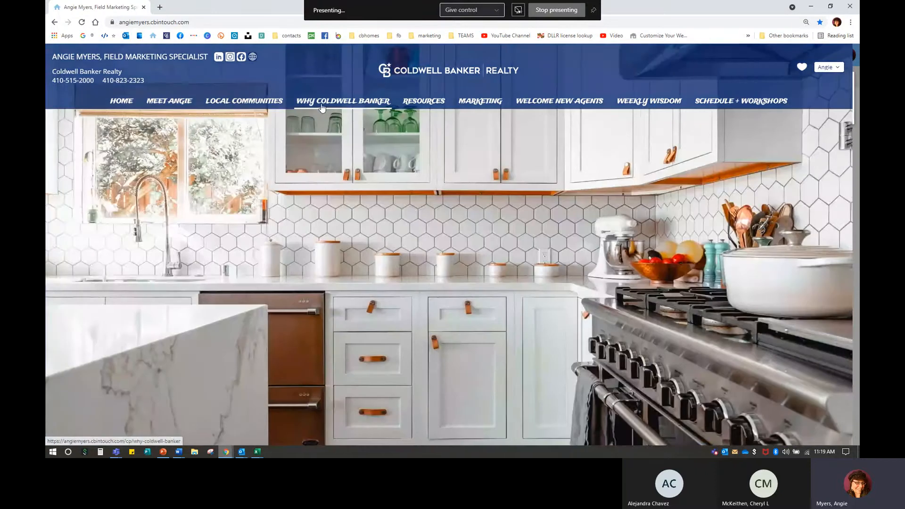
mouse_move(437, 104)
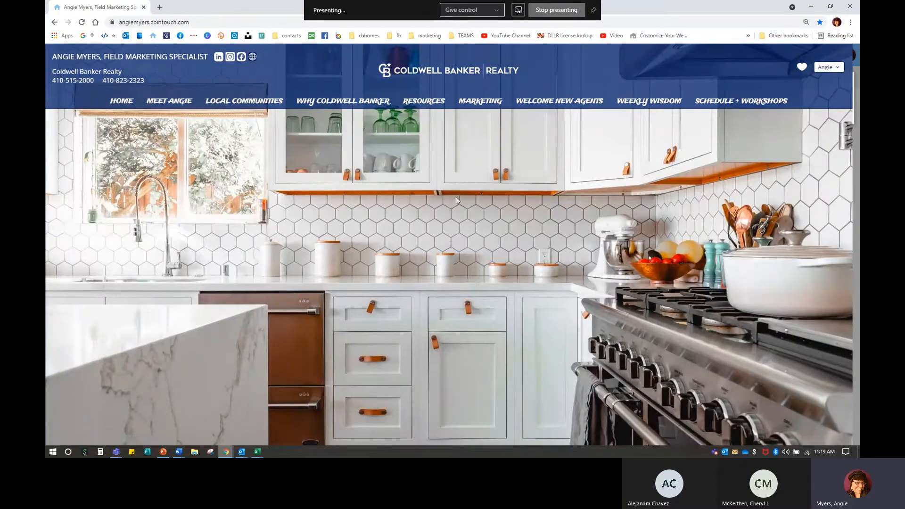
mouse_move(660, 99)
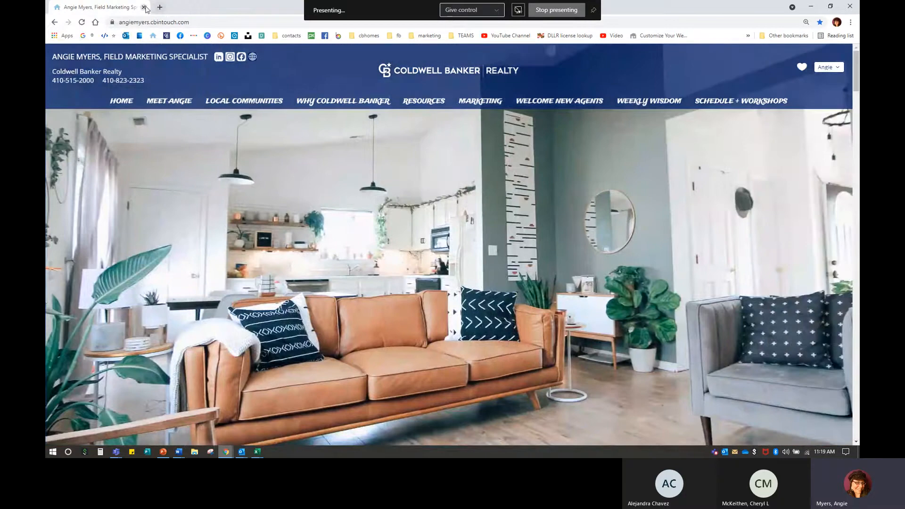
click(143, 7)
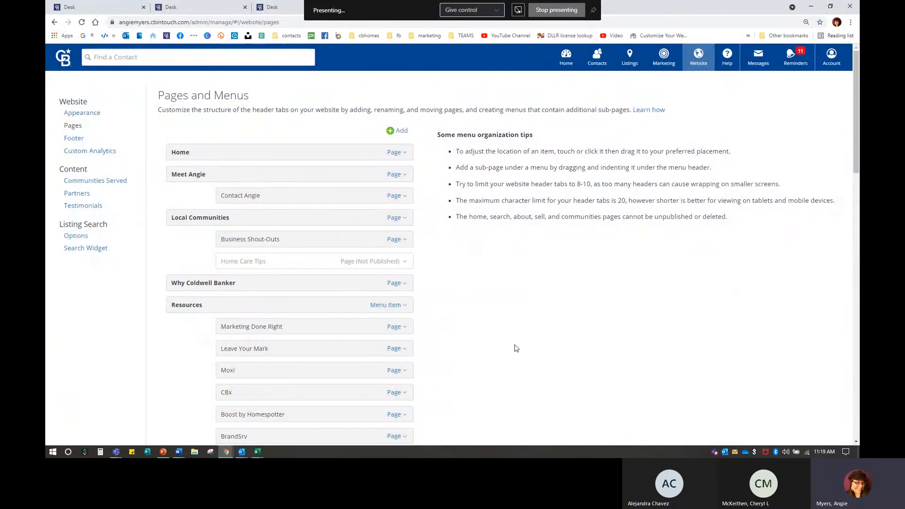
scroll(509, 339, down, 1)
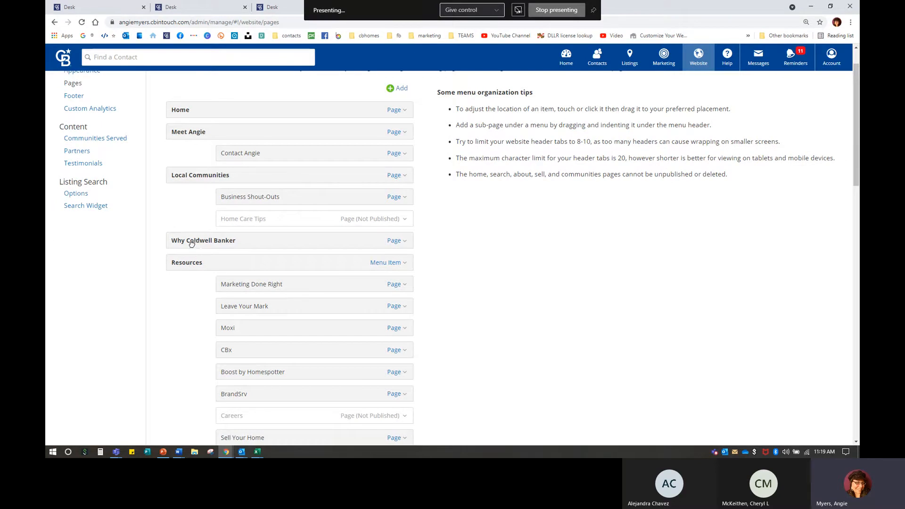
drag(191, 242, 191, 104)
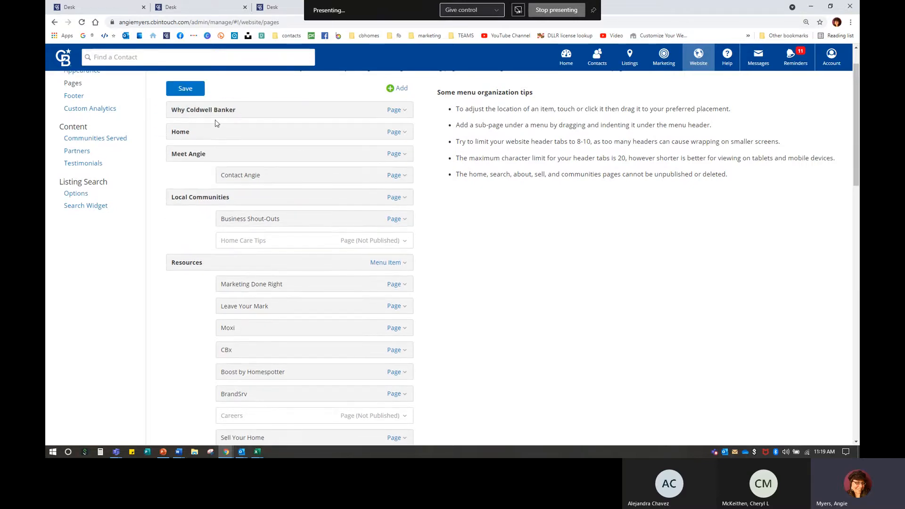
drag(184, 108, 179, 235)
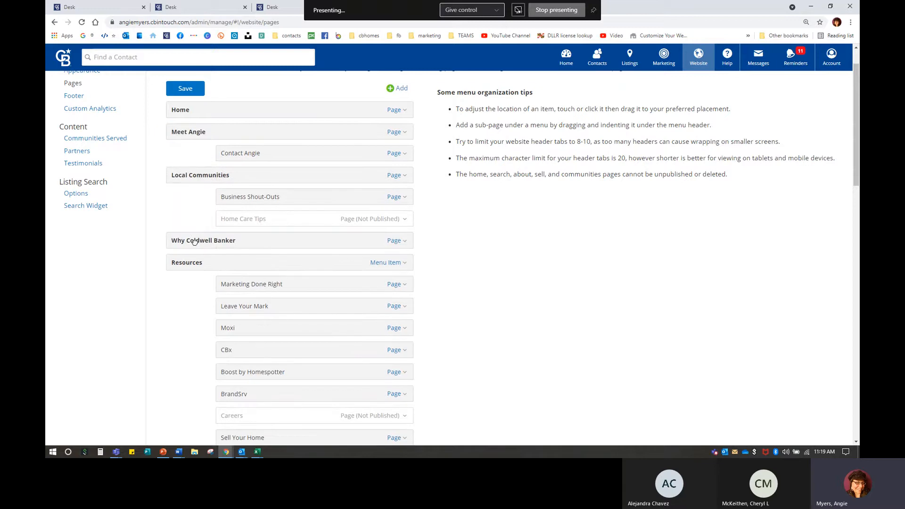
click(192, 92)
drag(186, 241, 236, 150)
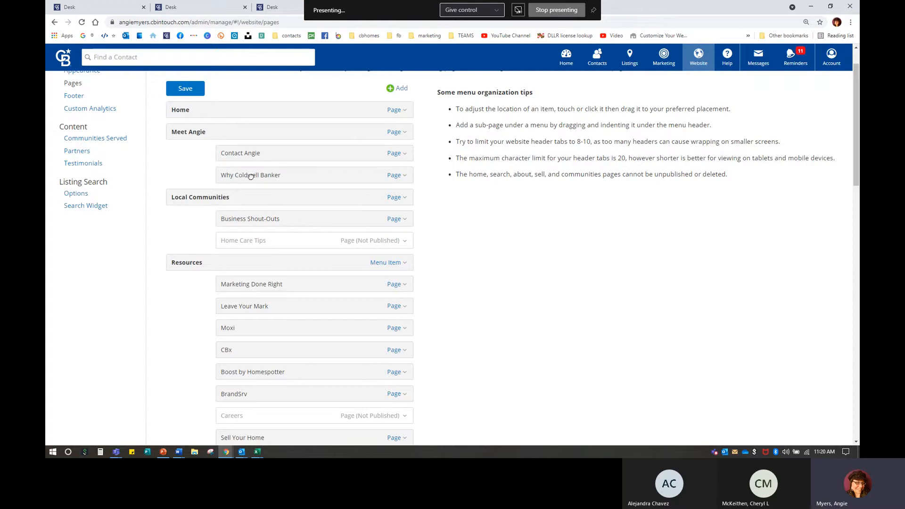
drag(236, 174, 182, 237)
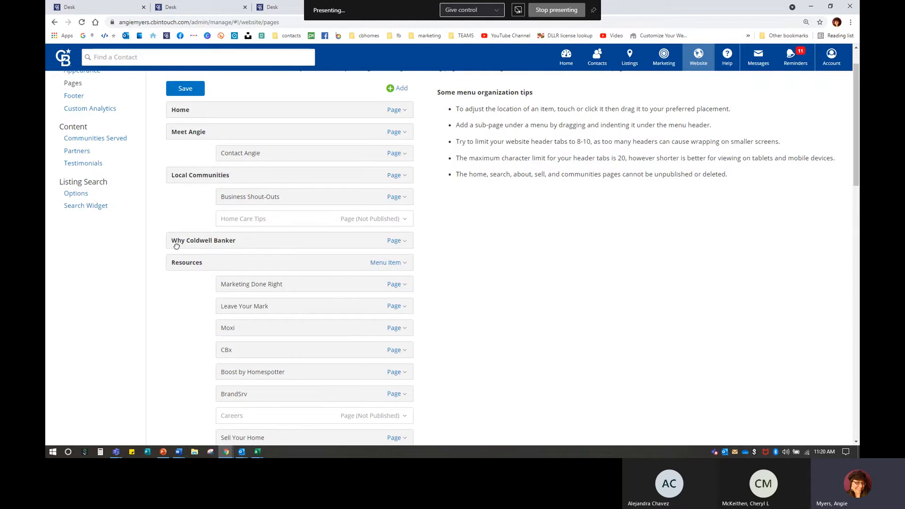
click(188, 90)
scroll(476, 249, down, 1)
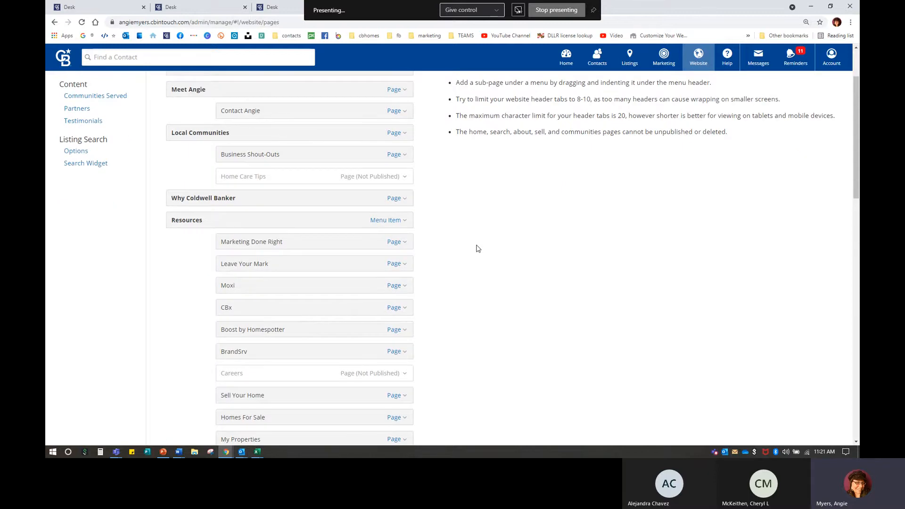
scroll(476, 249, up, 1)
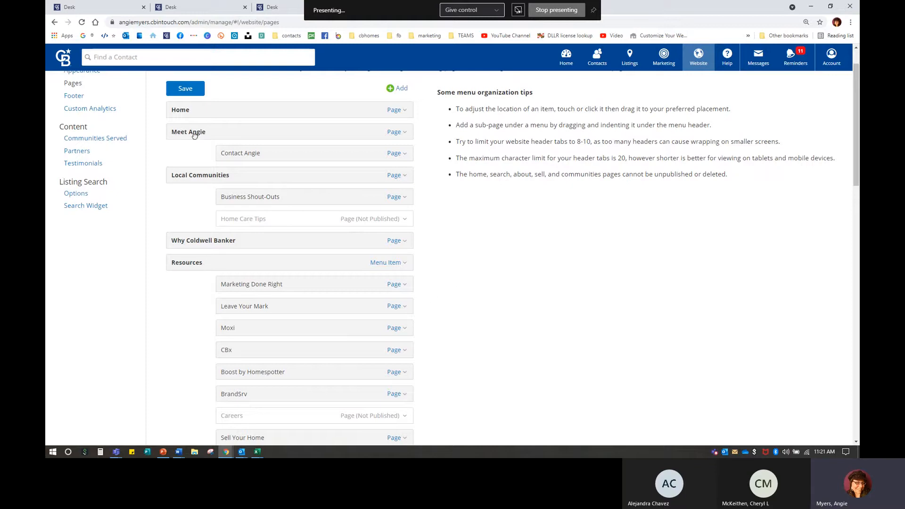
click(394, 132)
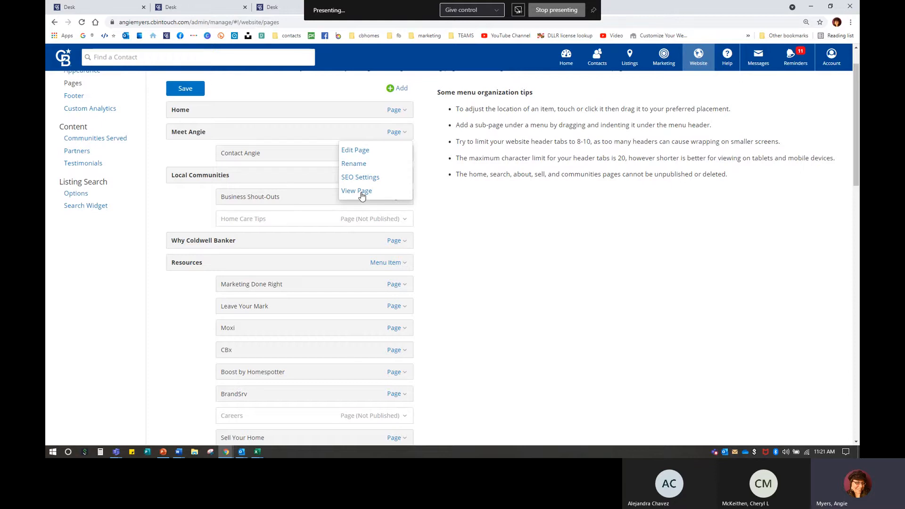
click(357, 165)
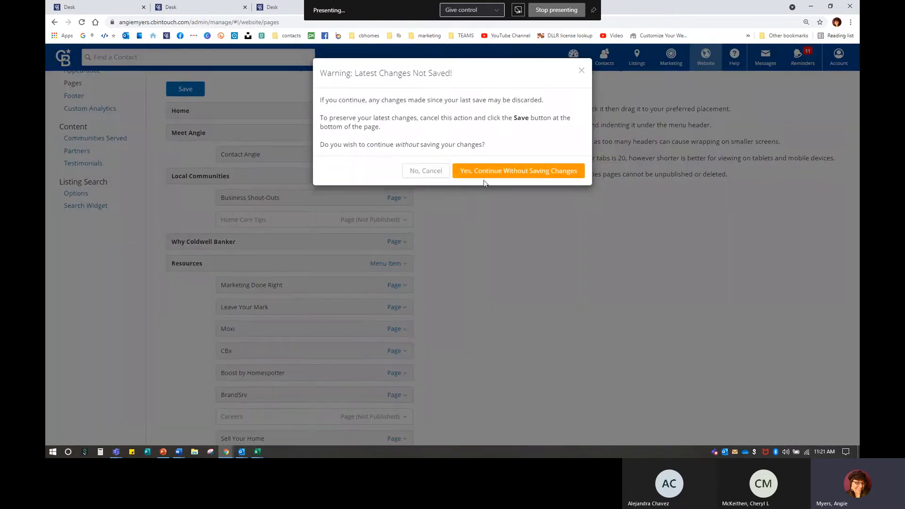
click(484, 183)
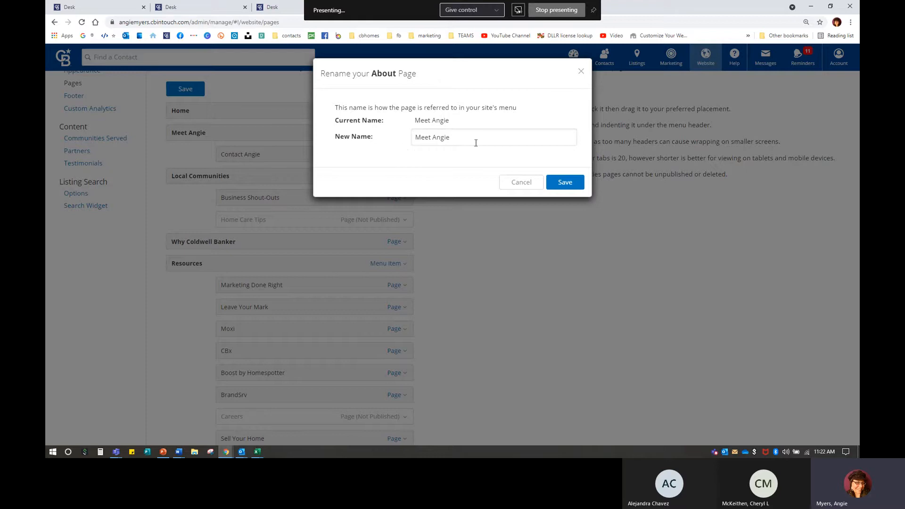
click(566, 182)
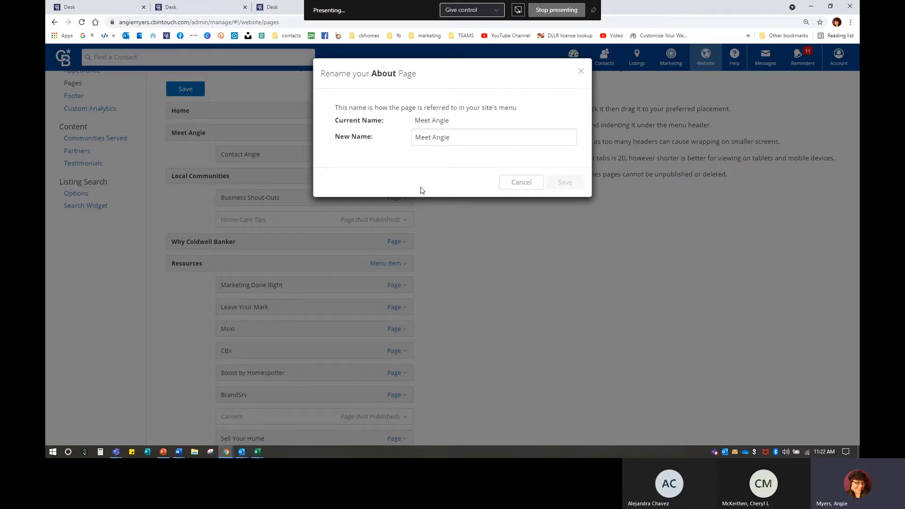
click(523, 182)
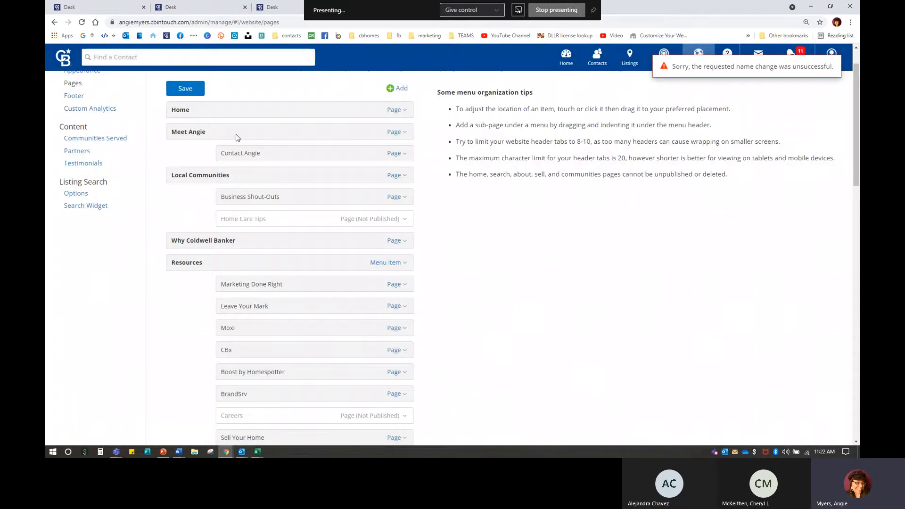
click(191, 95)
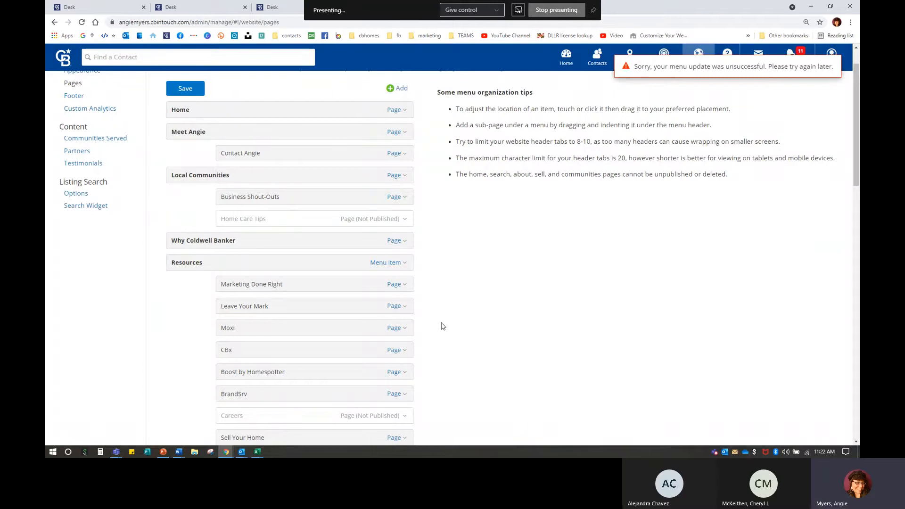
Step: Publish the unpublished Careers page
scroll(457, 297, down, 5)
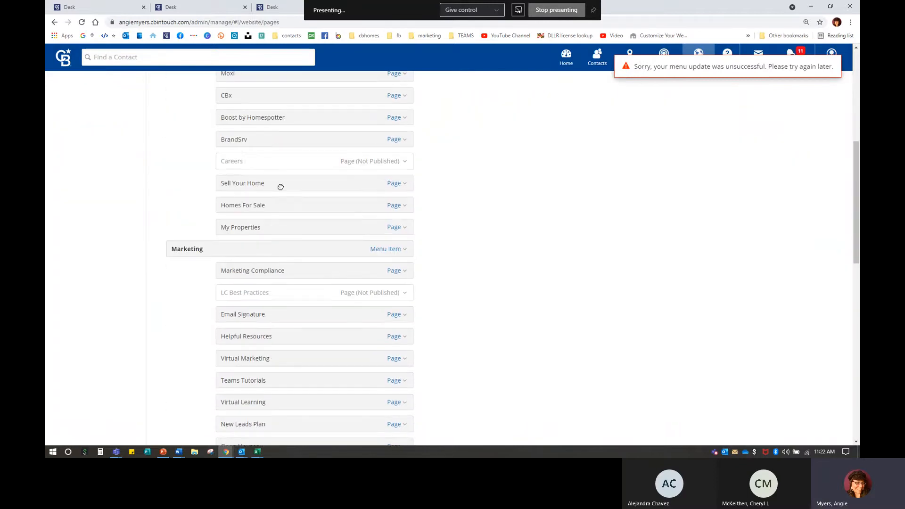
click(398, 163)
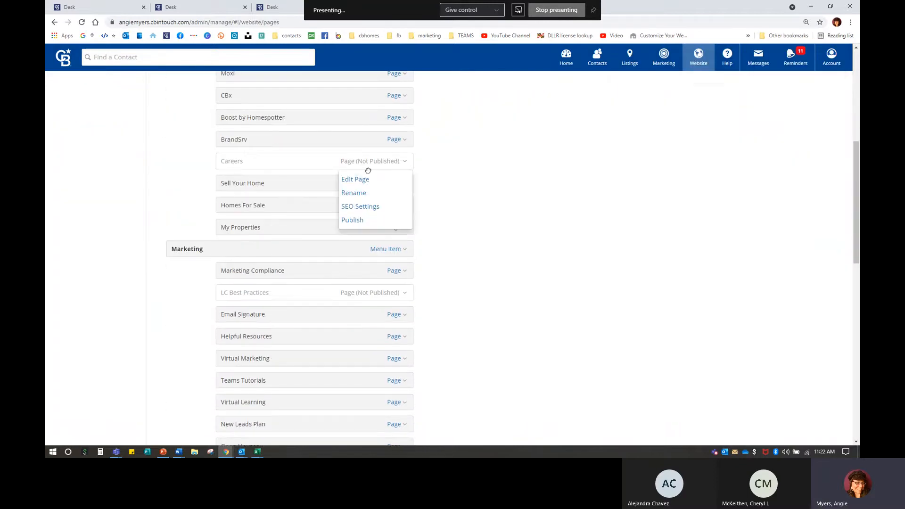
click(353, 220)
Step: Scroll down to the Upcoming Open House page and look over its actions menu
scroll(459, 339, down, 3)
scroll(459, 339, down, 4)
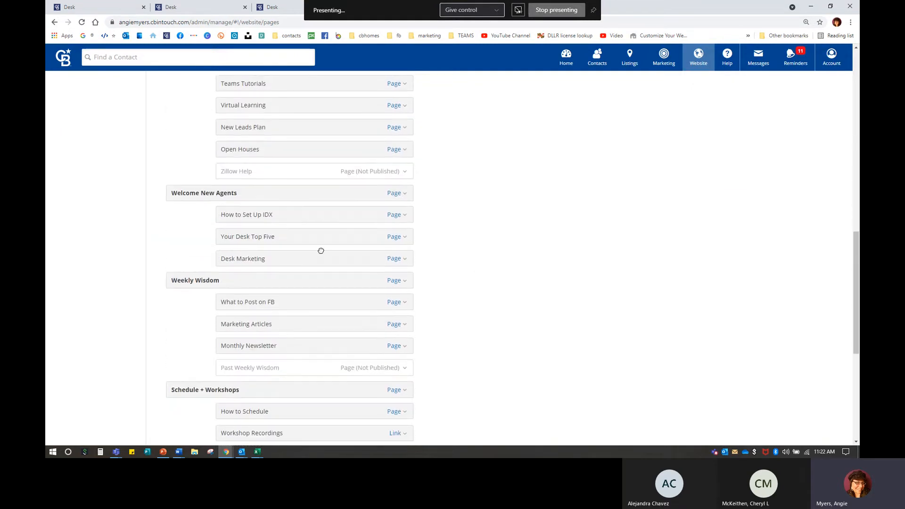
scroll(279, 376, down, 3)
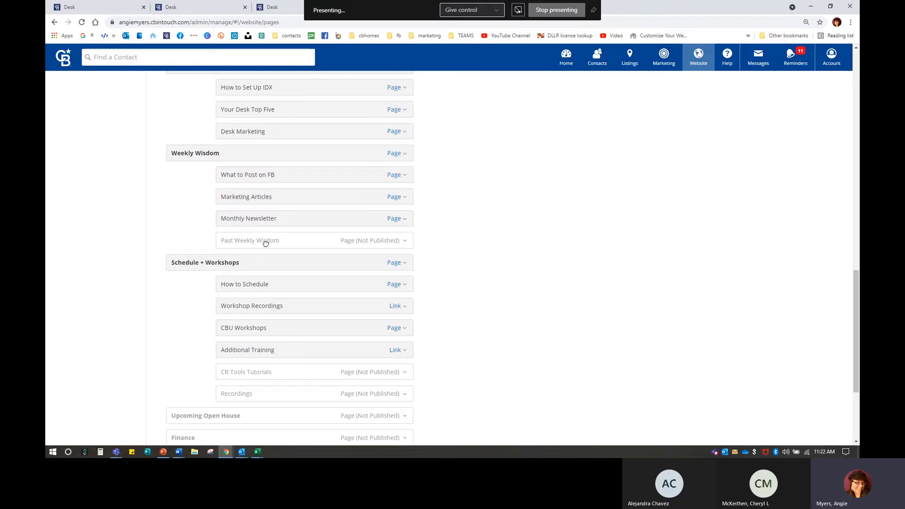
scroll(292, 362, down, 2)
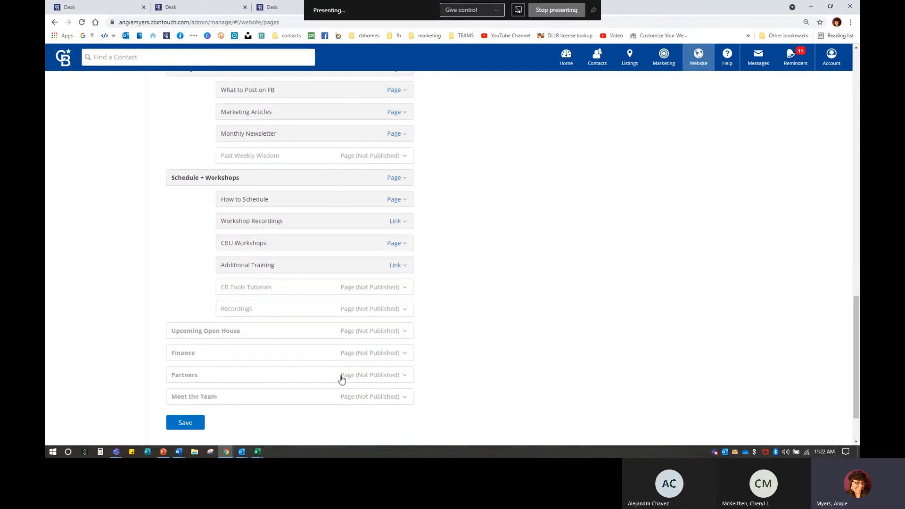
scroll(239, 400, down, 2)
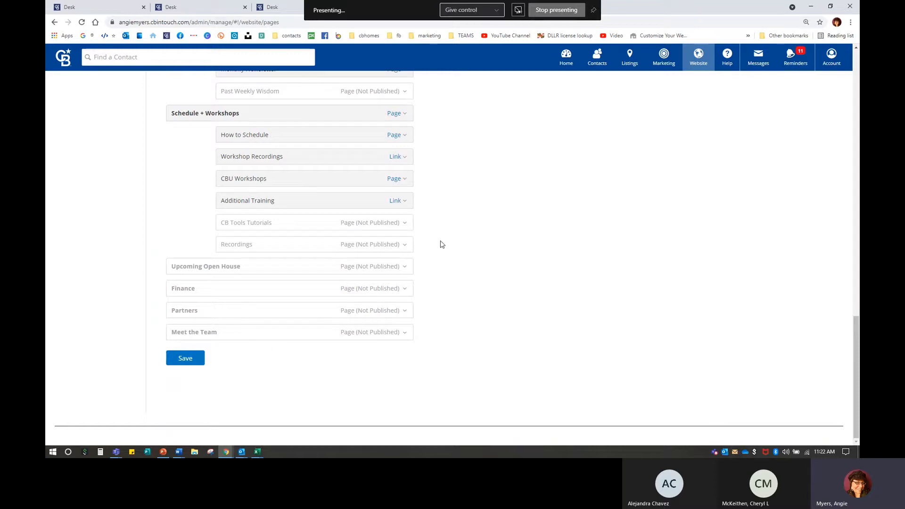
click(394, 267)
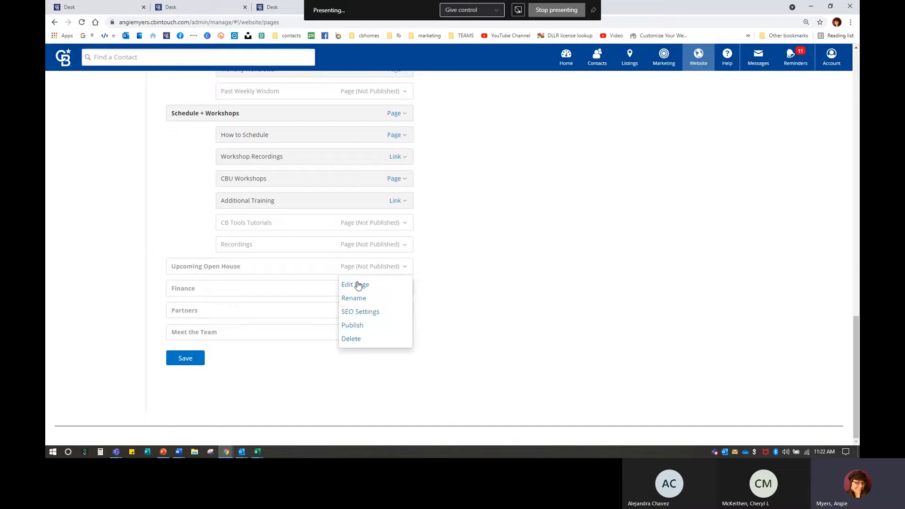
click(592, 234)
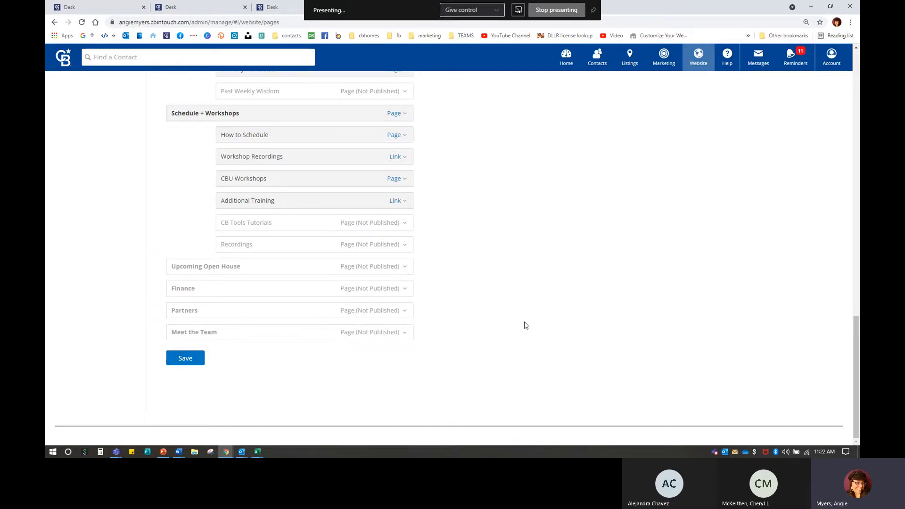
scroll(521, 326, up, 15)
scroll(521, 326, up, 7)
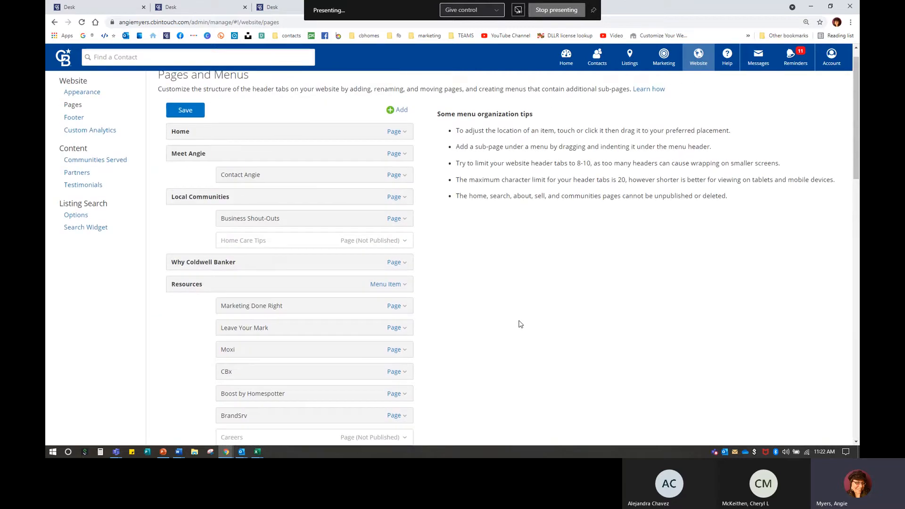
scroll(519, 321, down, 20)
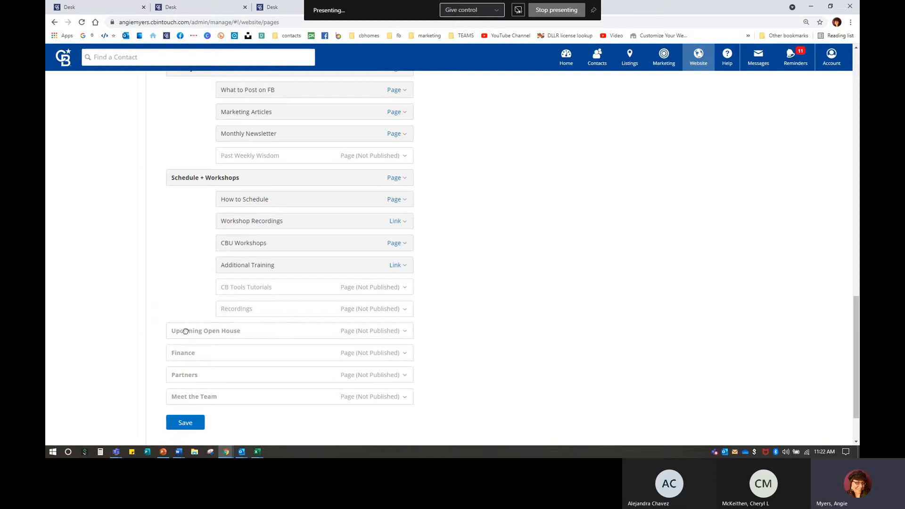
scroll(447, 344, down, 1)
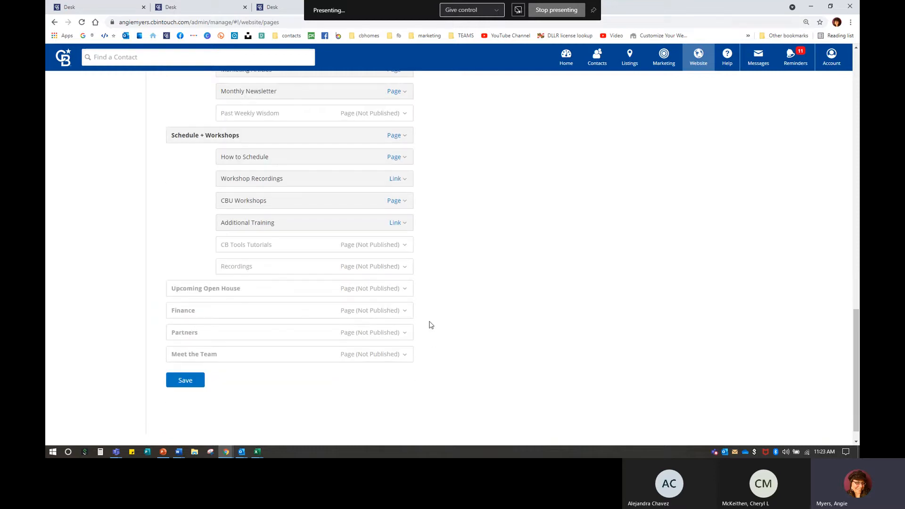
Step: Choose Edit Page for Upcoming Open House, continue without saving, and save the menu structure
click(368, 290)
click(359, 308)
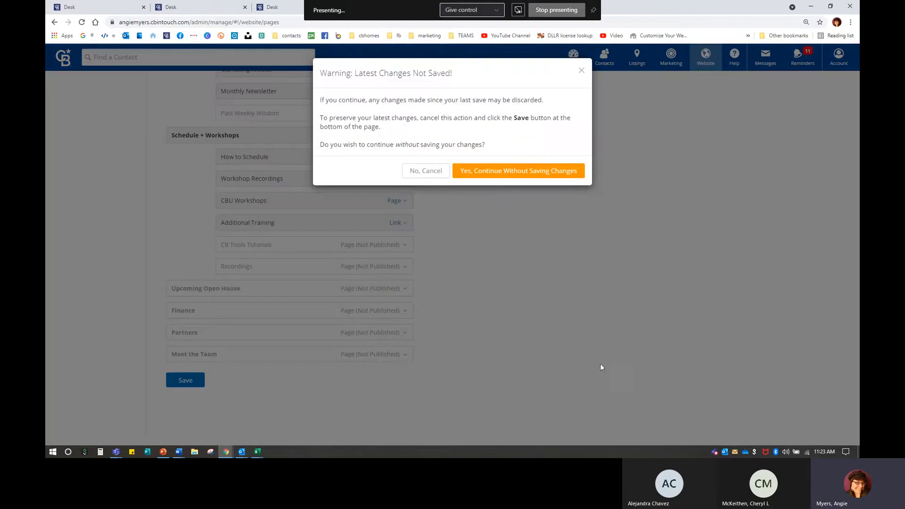
click(504, 186)
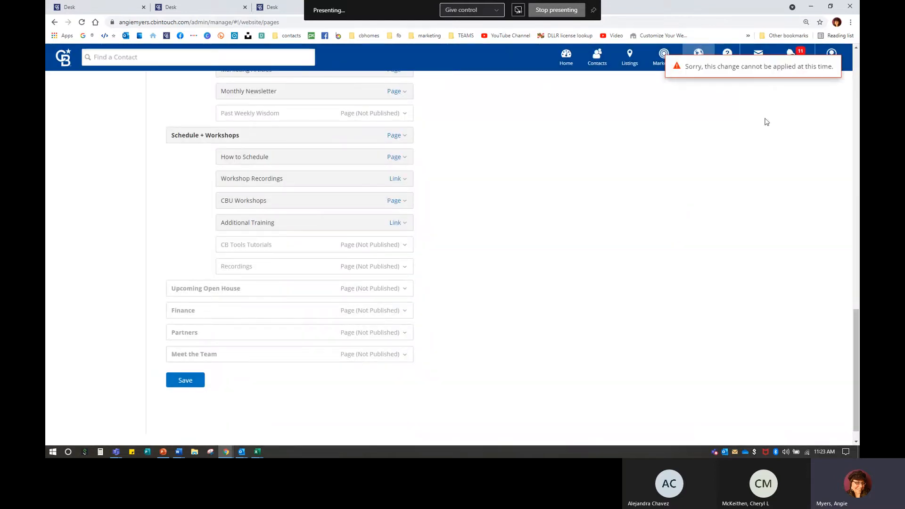
click(198, 383)
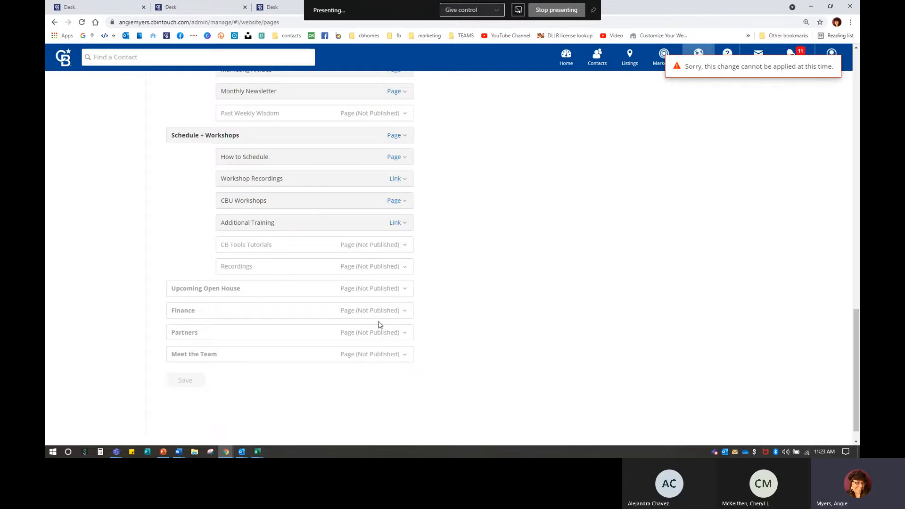
Step: Retry editing Upcoming Open House, cancel instead, and attempt saving the menu structure again
click(376, 292)
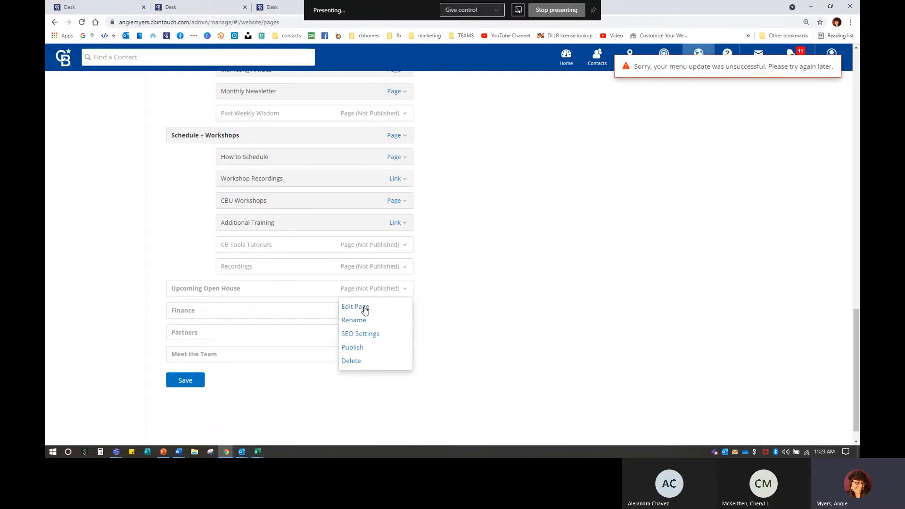
click(365, 308)
click(422, 171)
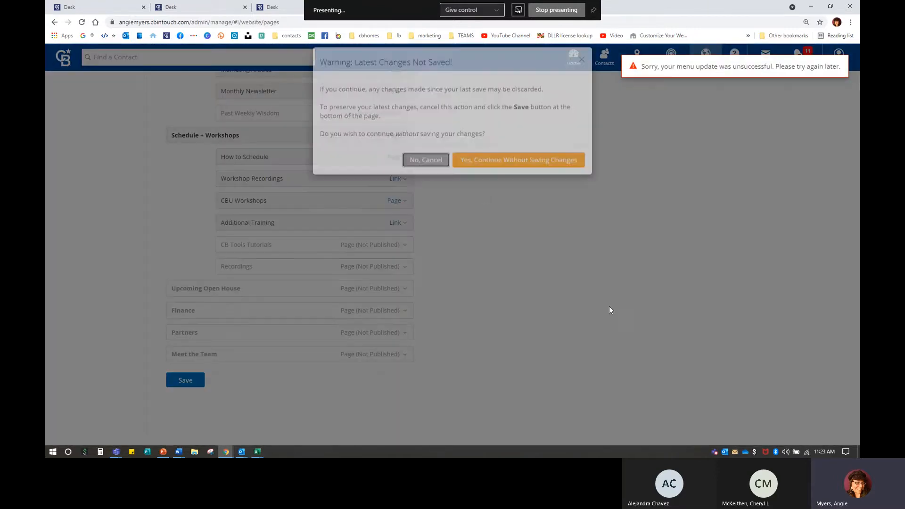
click(183, 384)
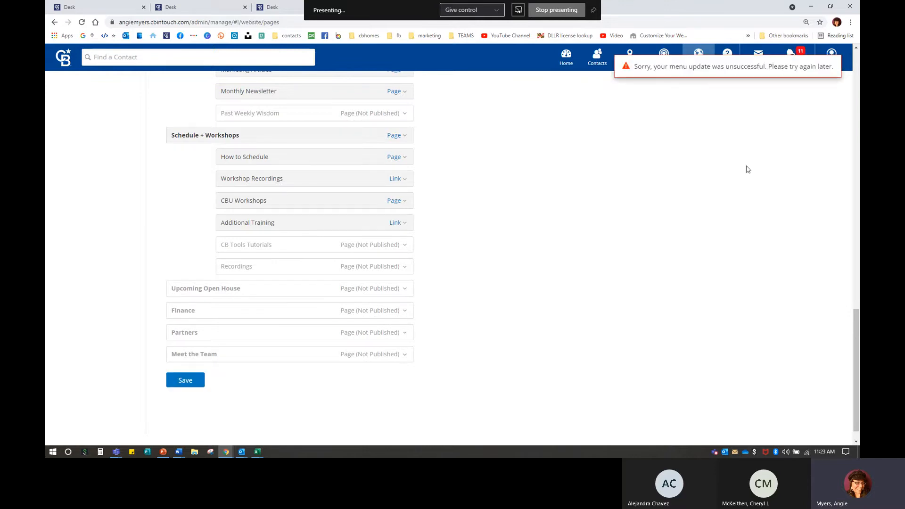
Step: Close the extra Desk tabs and the Market Leader admin tab, leaving despite unsaved changes
click(244, 7)
click(244, 7)
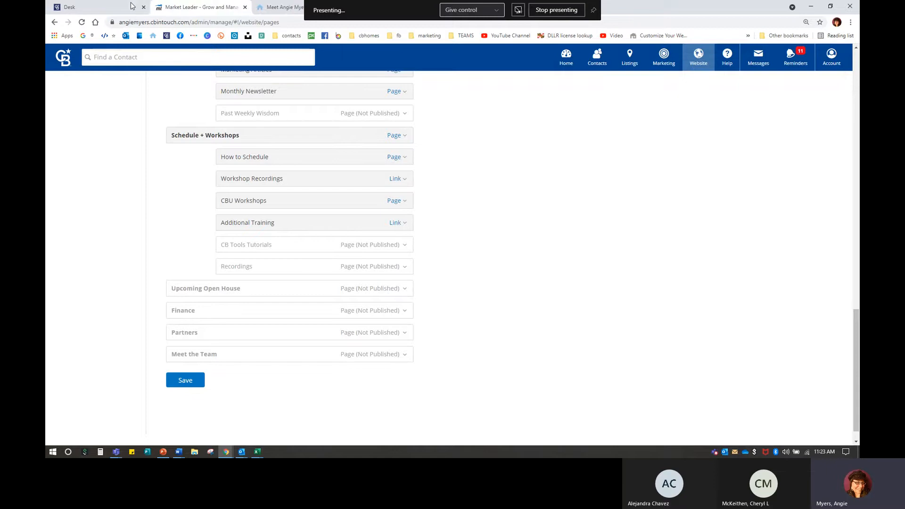
click(244, 7)
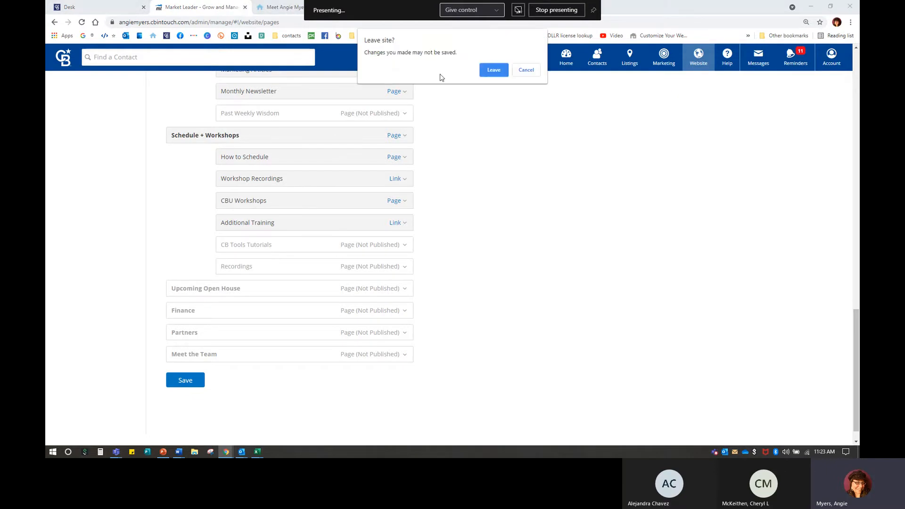
click(494, 70)
Step: Relaunch InTouch from Desk with delegate access and open Website > Edit Site's Pages and Menus list
click(69, 7)
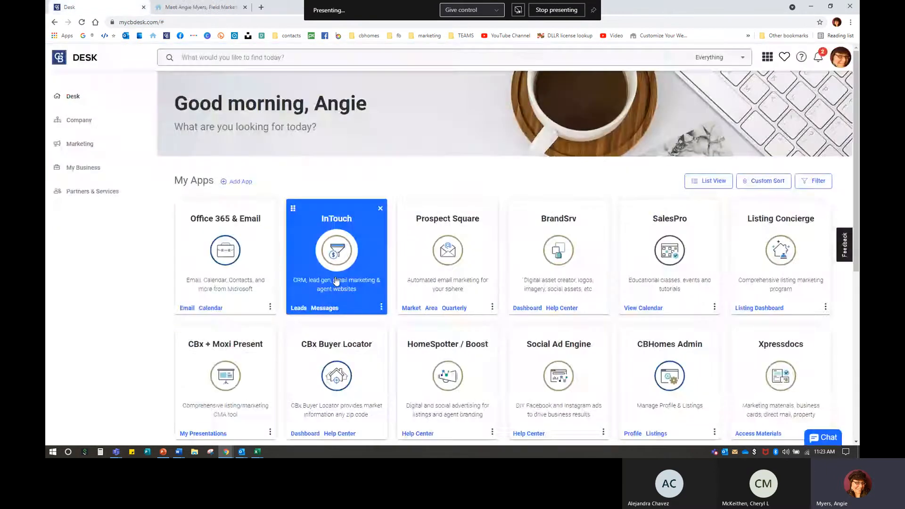
click(336, 281)
click(561, 310)
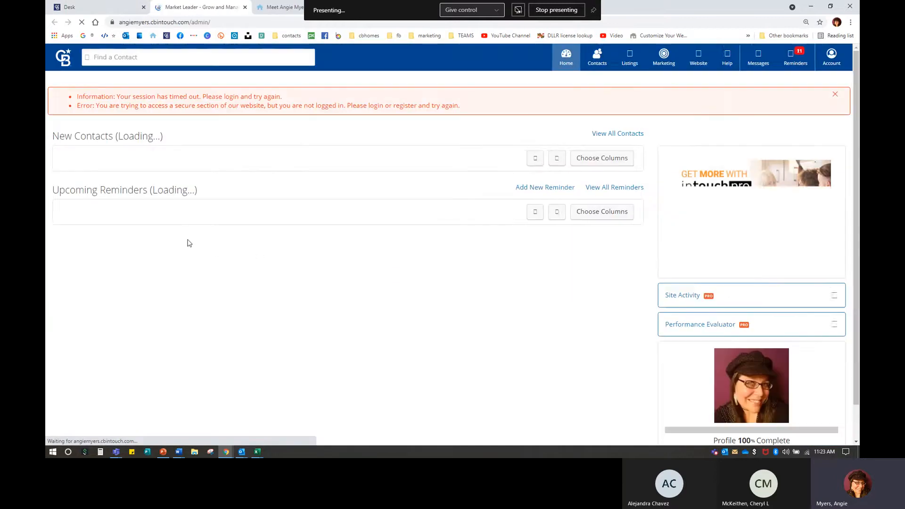
click(704, 59)
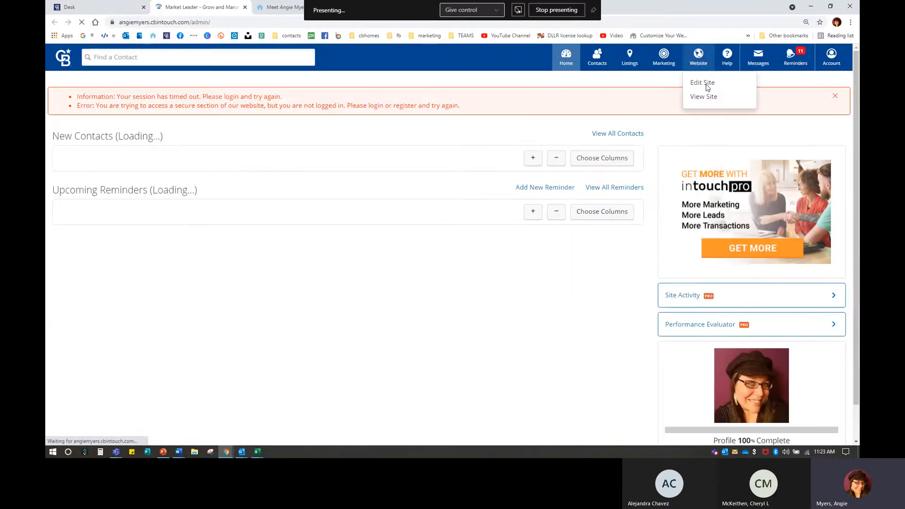
mouse_move(702, 69)
click(706, 86)
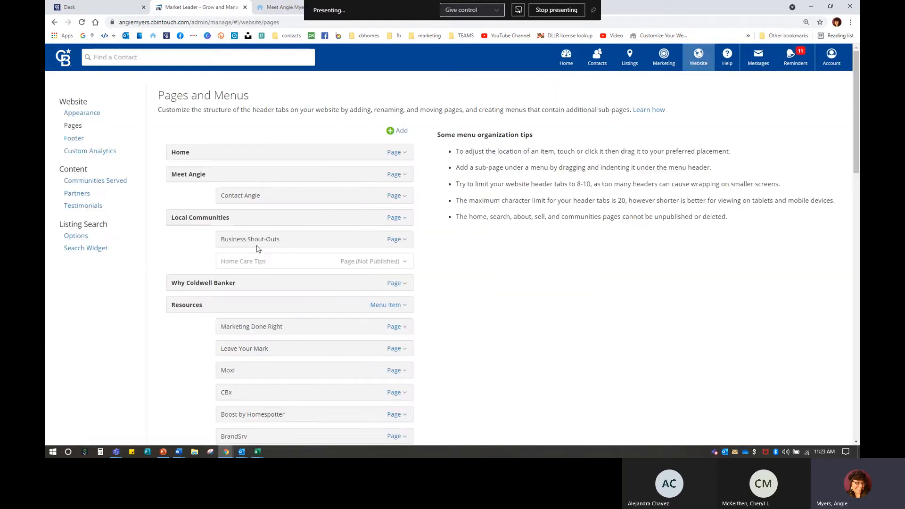
scroll(295, 277, down, 8)
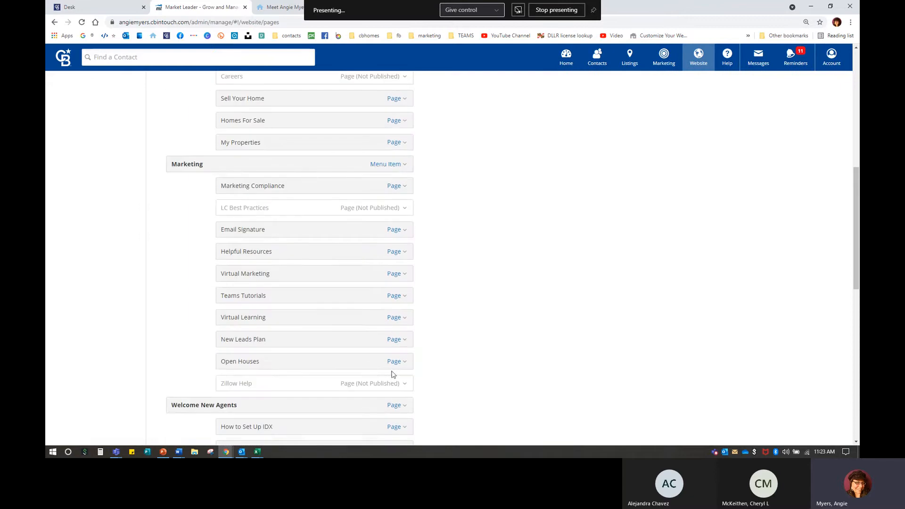
scroll(367, 368, up, 10)
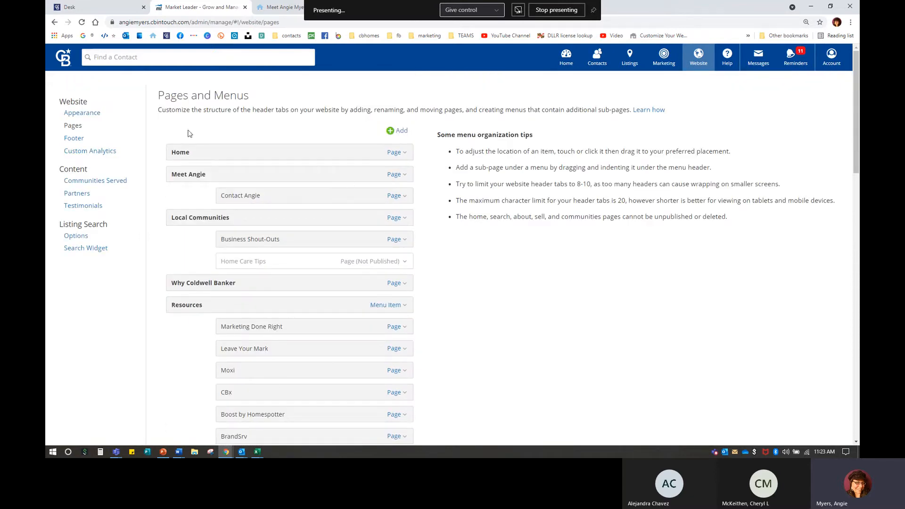
Step: Browse stock logos under Website Appearance without changing the logo, then switch to the live Meet Angie page
click(76, 116)
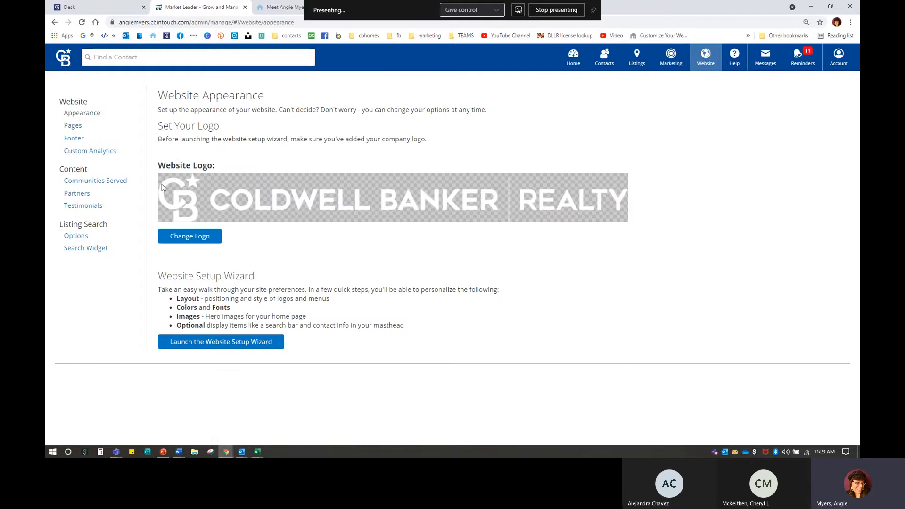
click(177, 236)
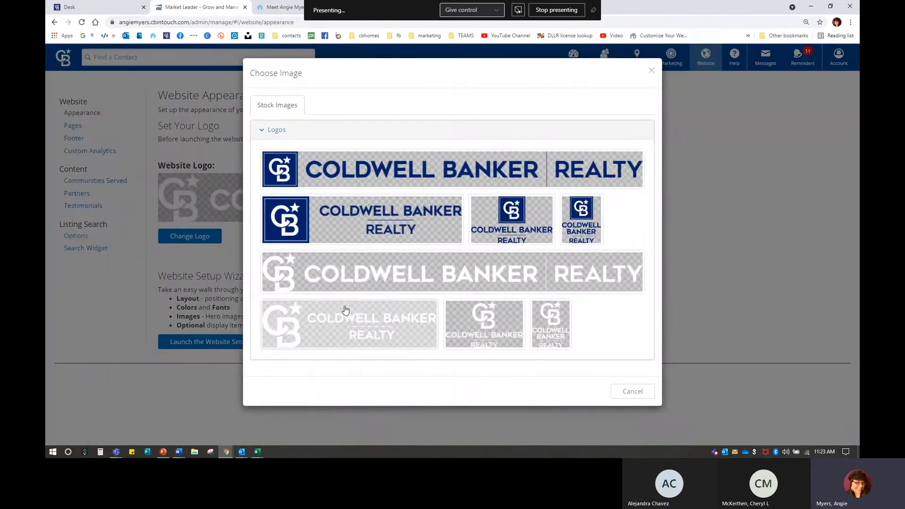
click(637, 396)
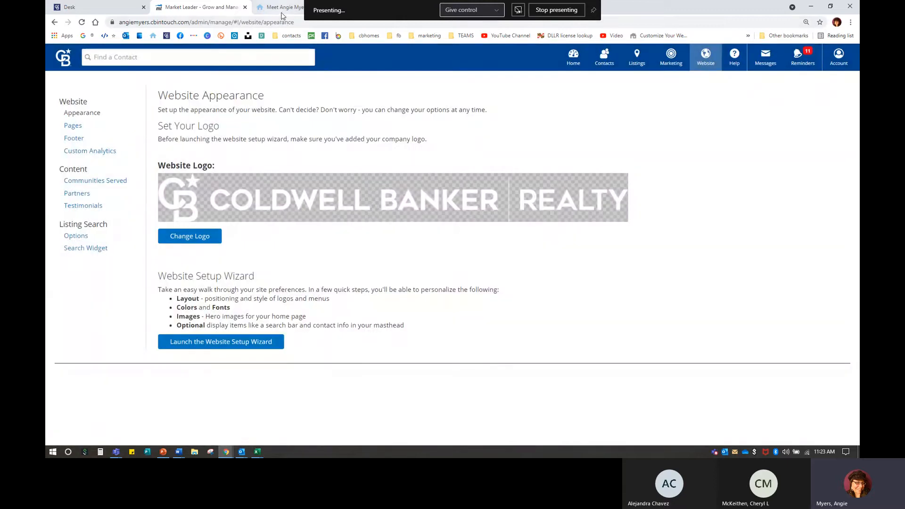
click(282, 14)
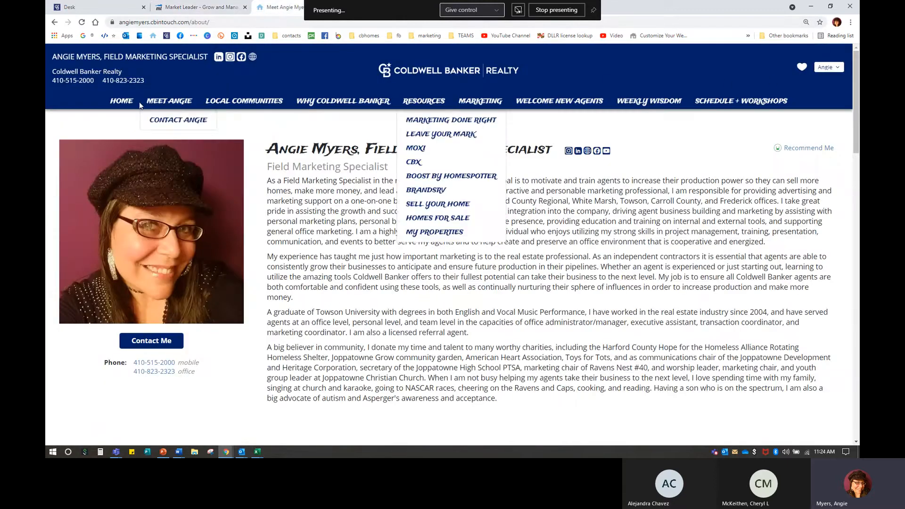
Step: Open the live site's HOME page, then switch back to the Market Leader admin tab
click(122, 102)
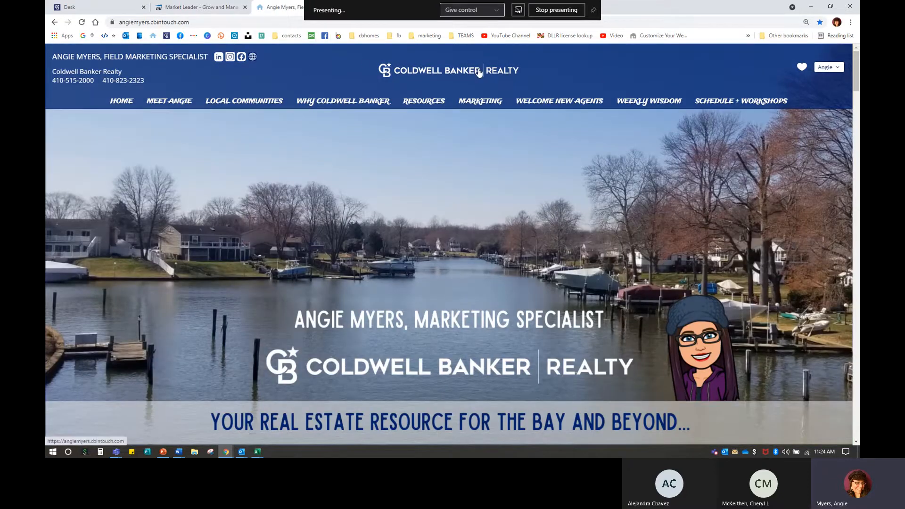
click(198, 7)
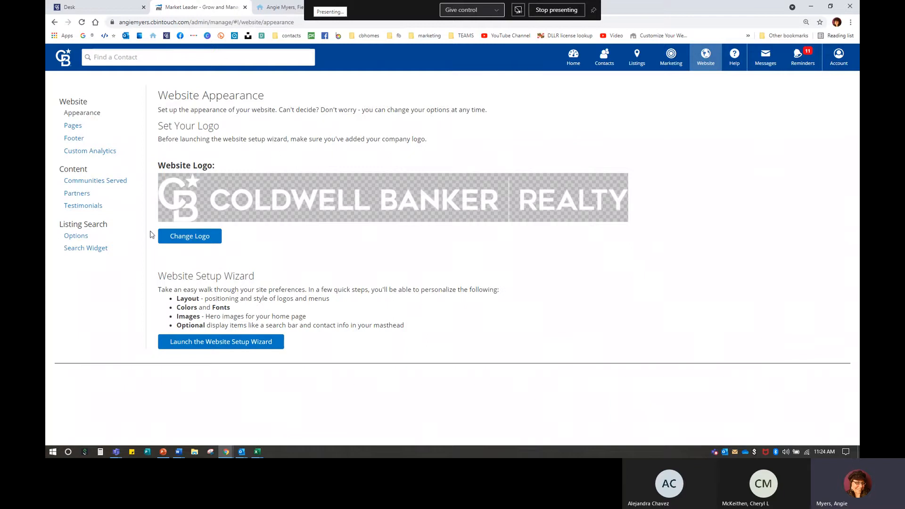
Step: Launch the Website Setup Wizard from Website Appearance, reaching its Layout step
key(ctrl)
key(ctrl)
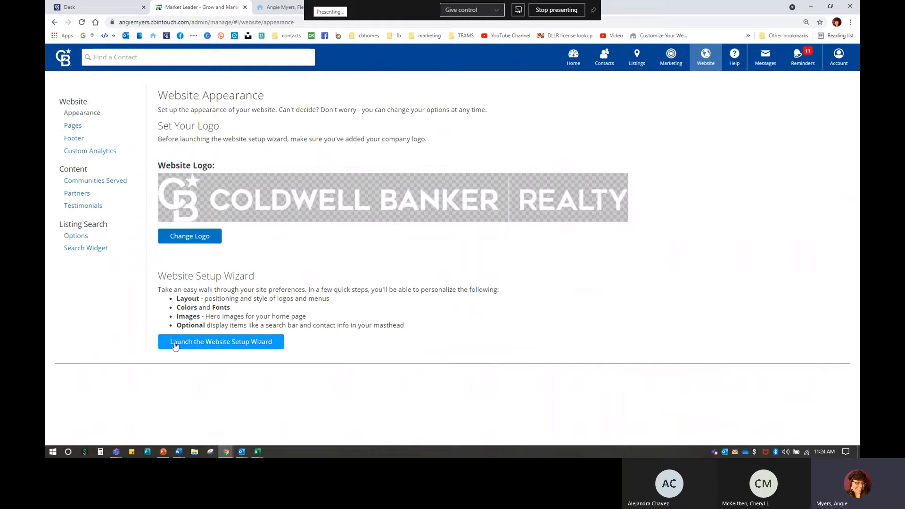
click(228, 346)
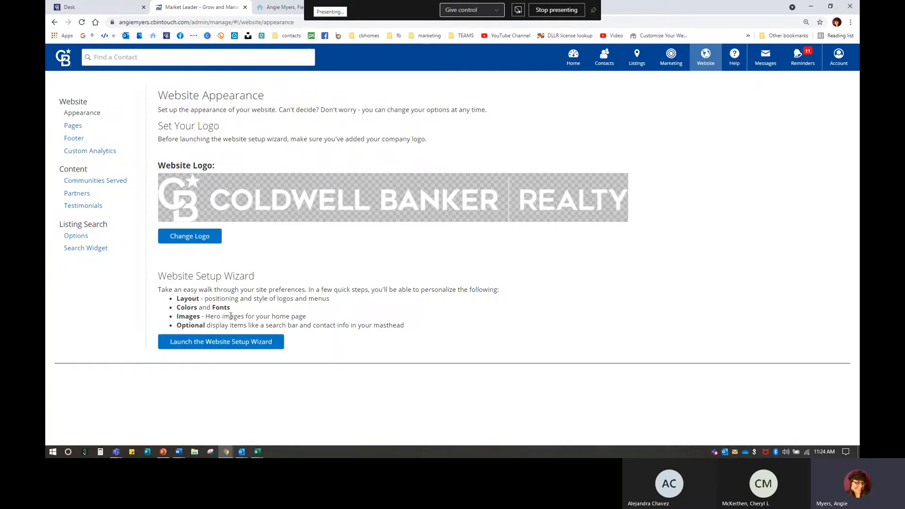
click(263, 348)
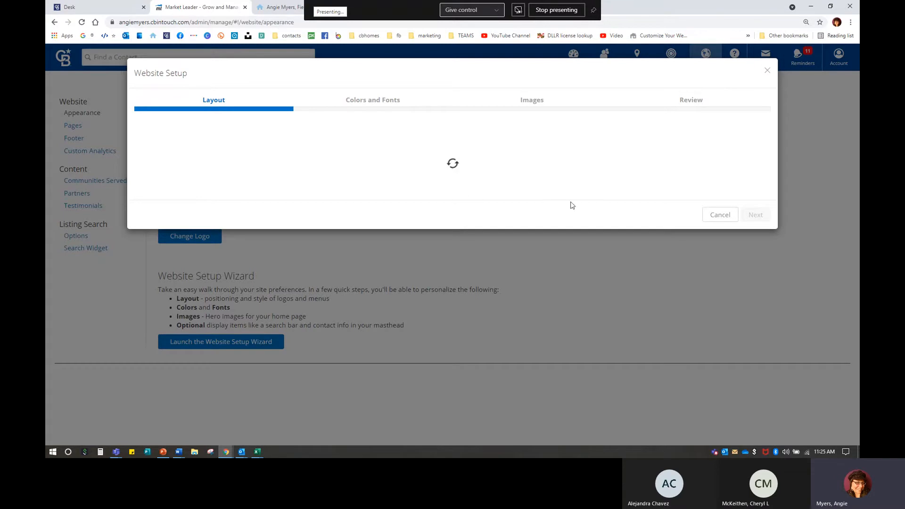
Step: Cancel the stalled website setup wizard and close the stuck InTouch browser tab
click(718, 215)
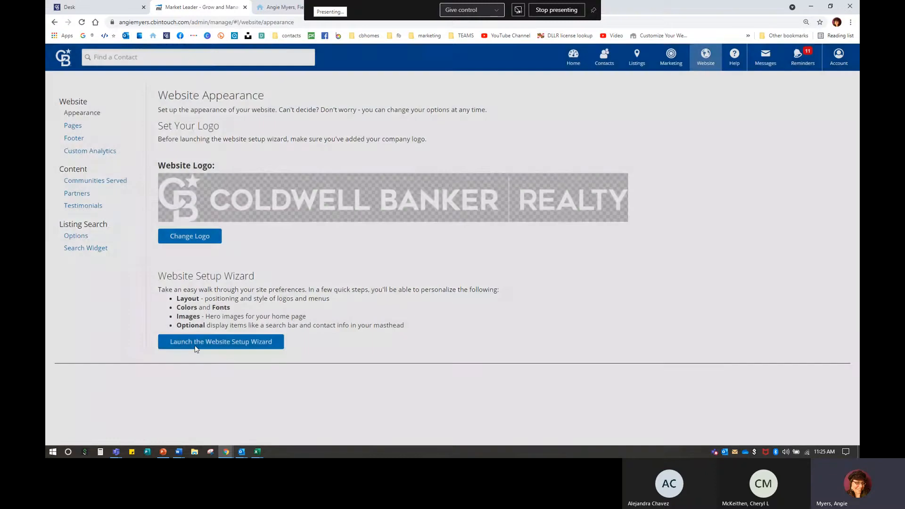
click(227, 348)
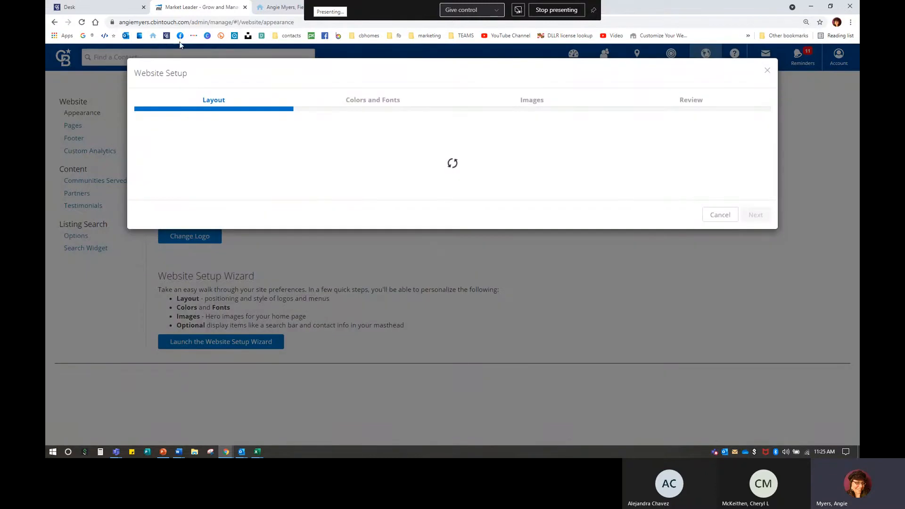
click(245, 8)
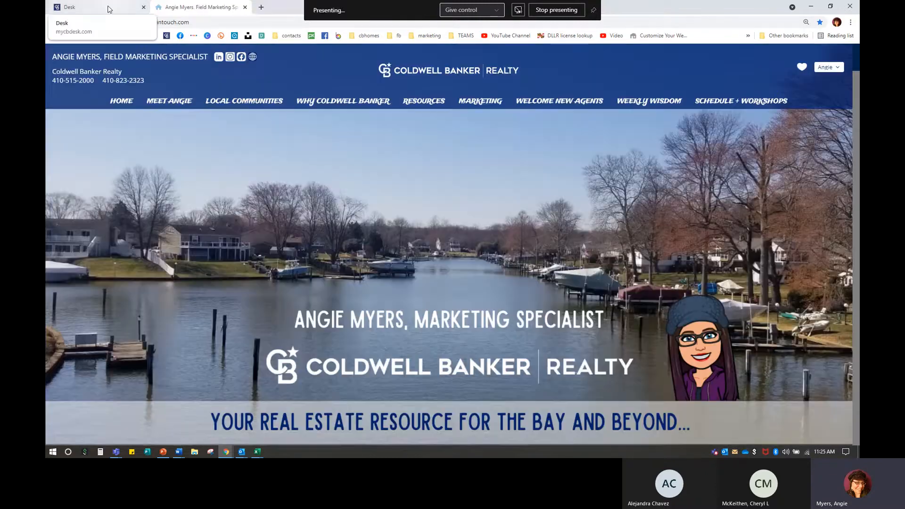
Step: Relaunch InTouch from the Desk home page and go to its website Appearance settings
click(108, 8)
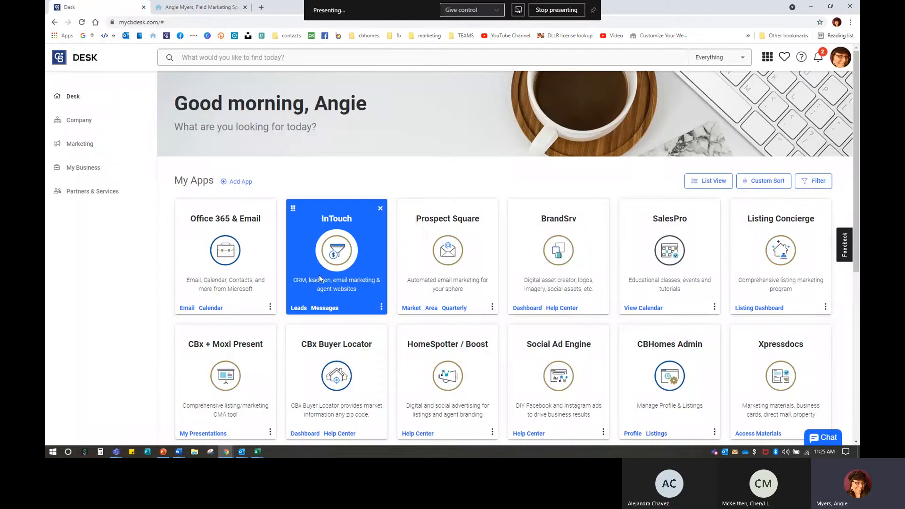
click(337, 269)
click(557, 313)
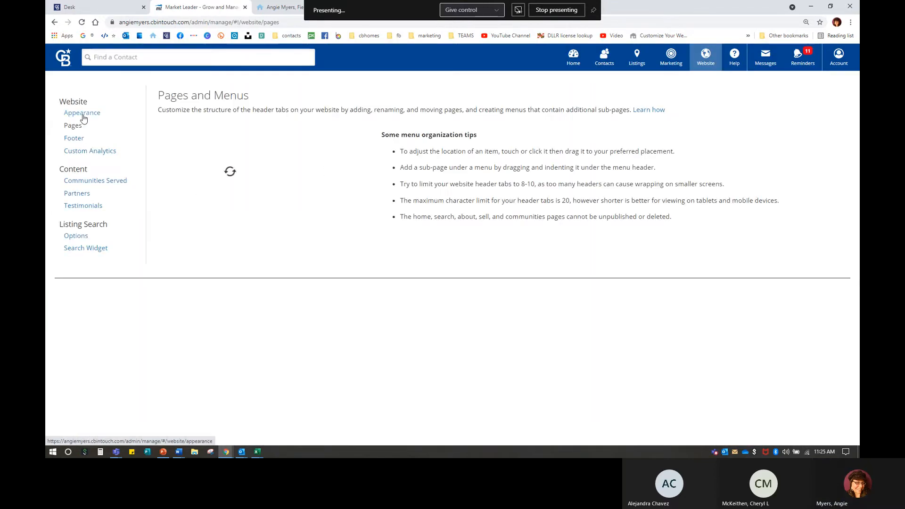
click(82, 116)
Step: Start the Website Setup wizard and review the Bungalow layout description against the live agent website
click(251, 338)
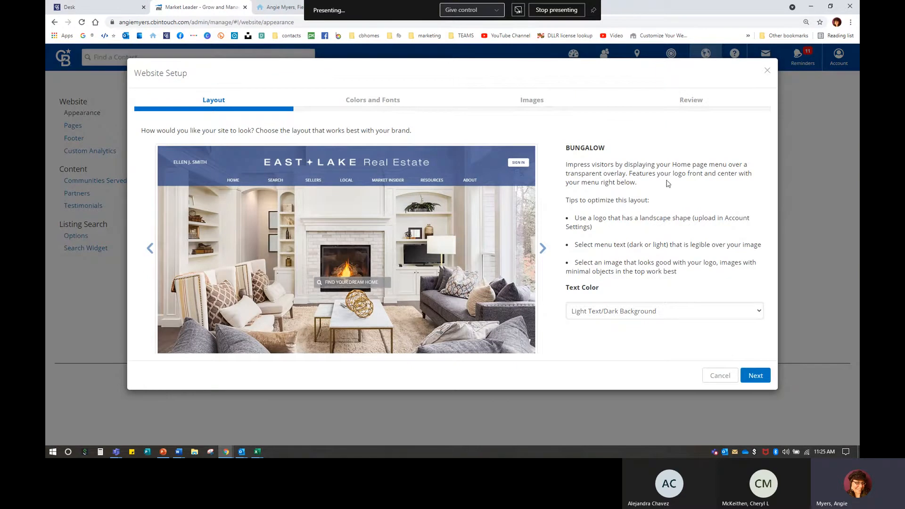
drag(567, 146, 689, 283)
click(689, 282)
drag(567, 200, 667, 202)
click(581, 200)
click(277, 7)
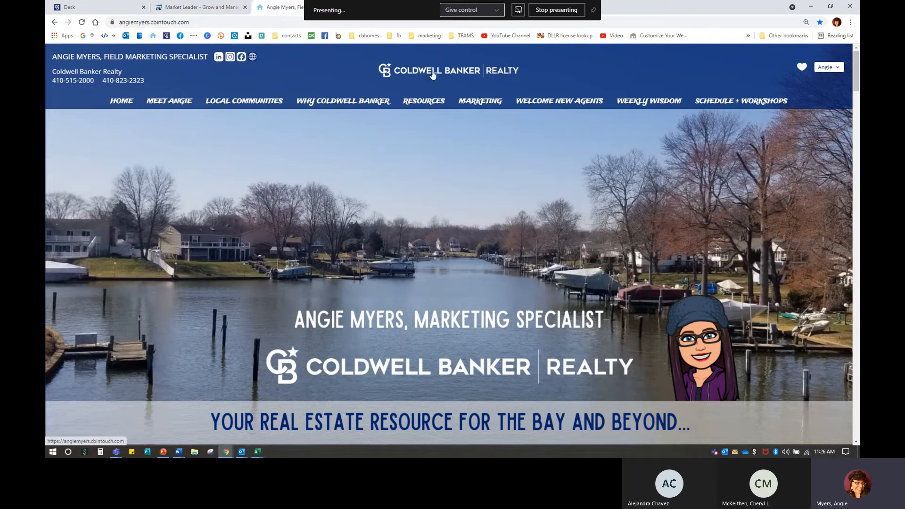
click(173, 8)
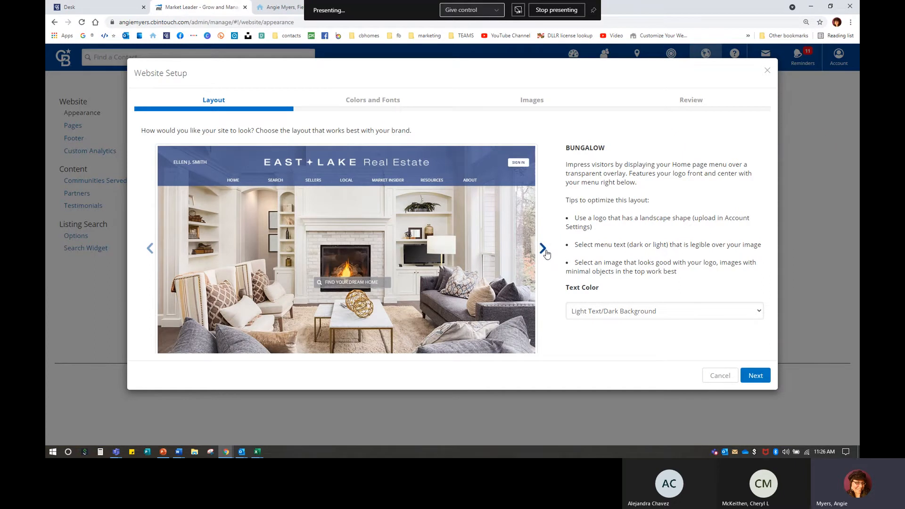
Step: Preview the Tudor and Villa layouts, then set Bungalow's text colour to dark on light
click(543, 249)
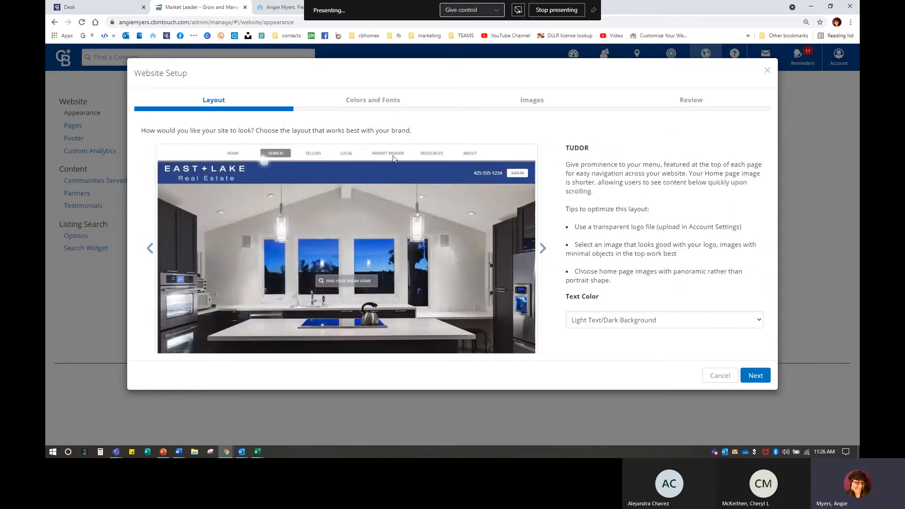
click(543, 250)
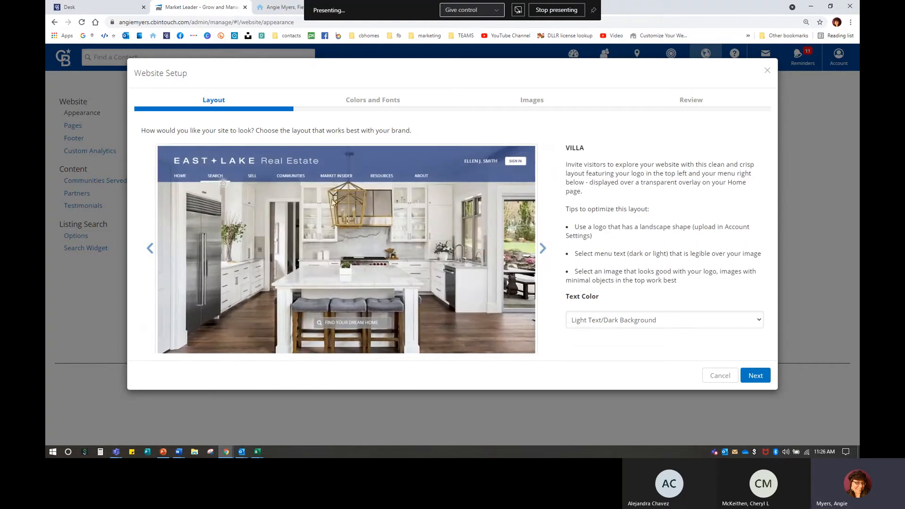
click(543, 249)
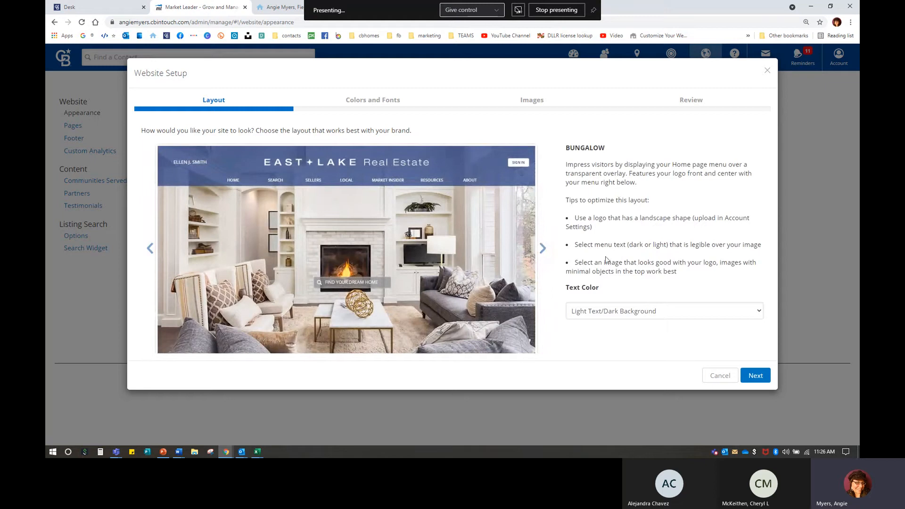
click(596, 317)
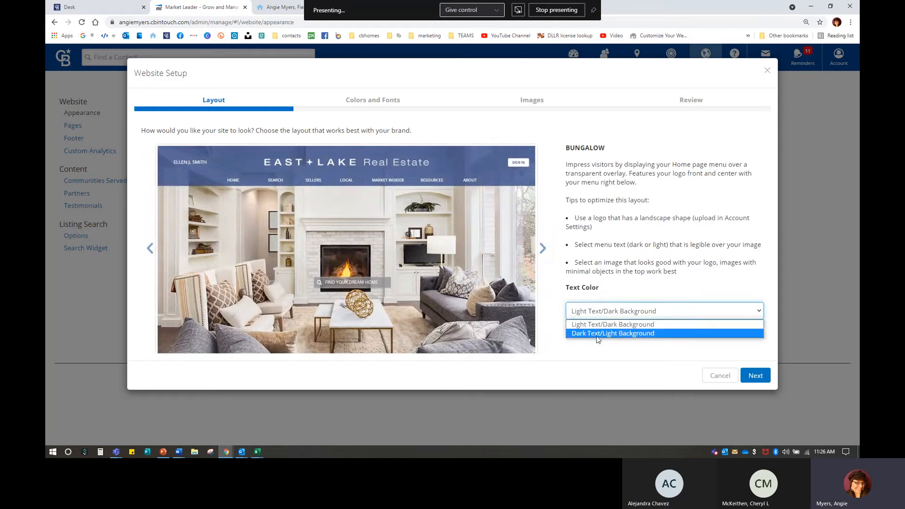
click(598, 335)
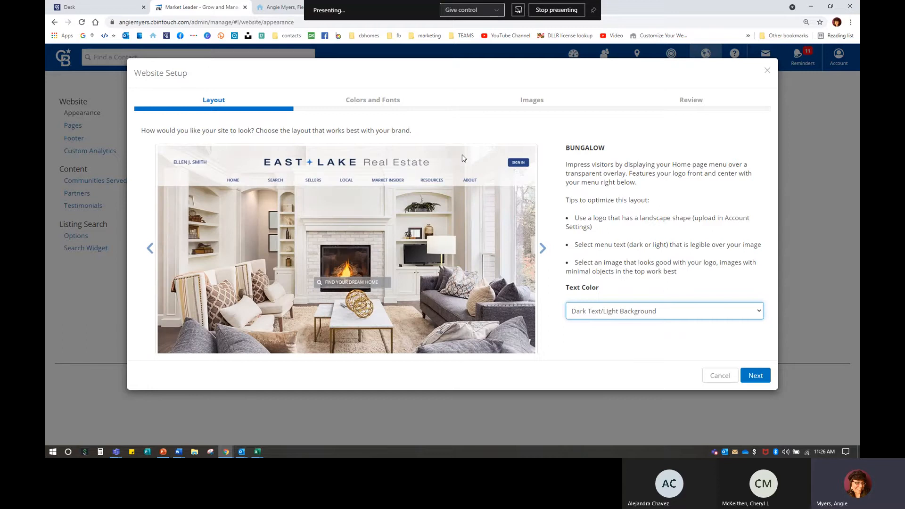
Step: Recheck Tudor and Villa, then keep Bungalow with light text on dark and continue
click(543, 249)
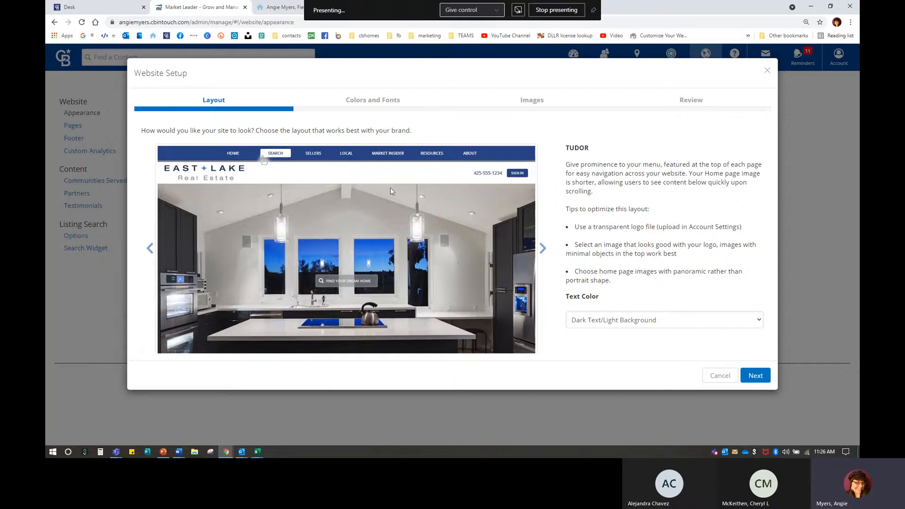
click(543, 248)
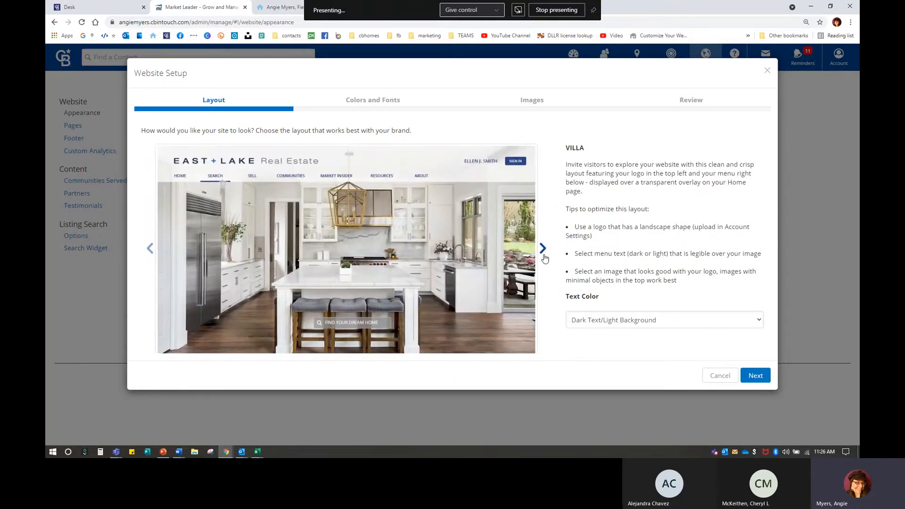
click(540, 249)
click(611, 311)
click(607, 323)
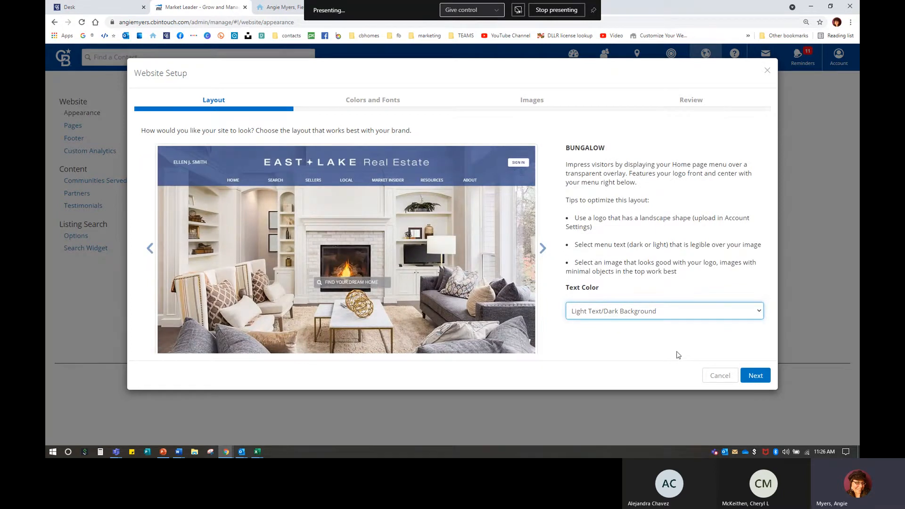
click(759, 375)
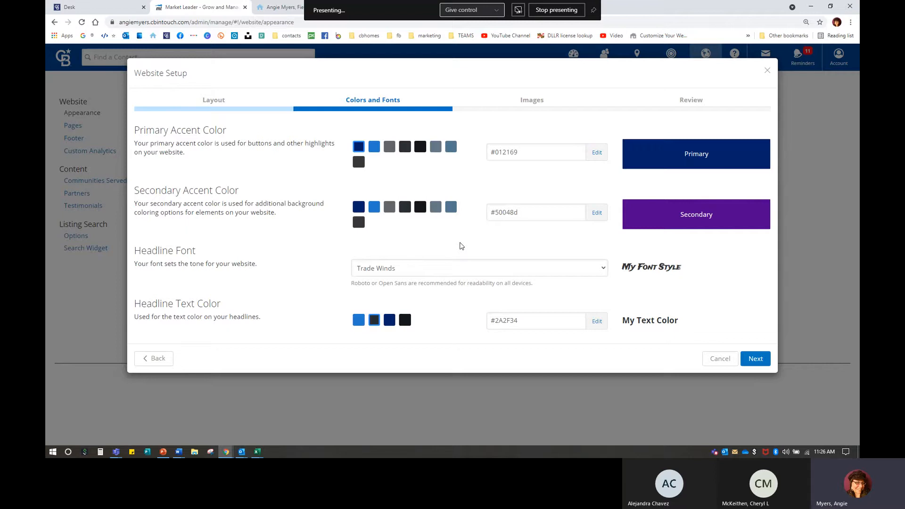
Step: Try grey, blue #2478CC, dark and grey-blue #657786 swatches as the secondary accent colour
click(390, 207)
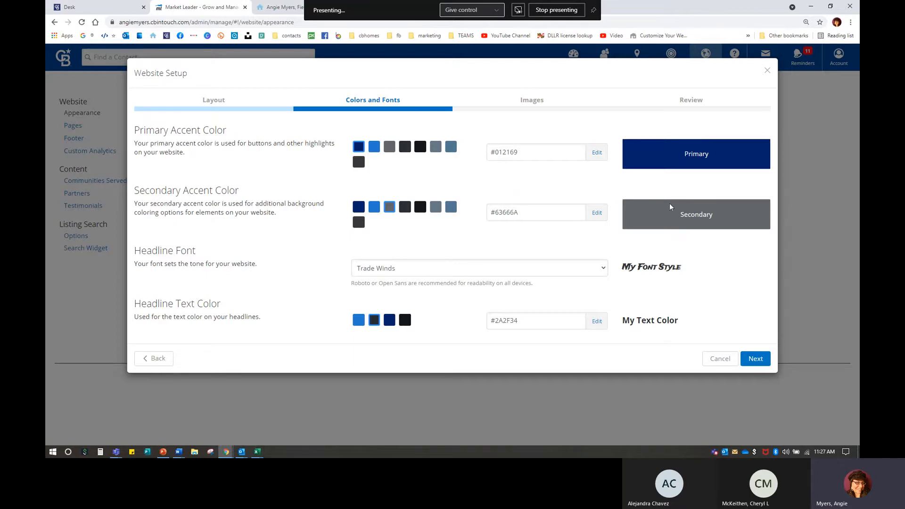
click(597, 213)
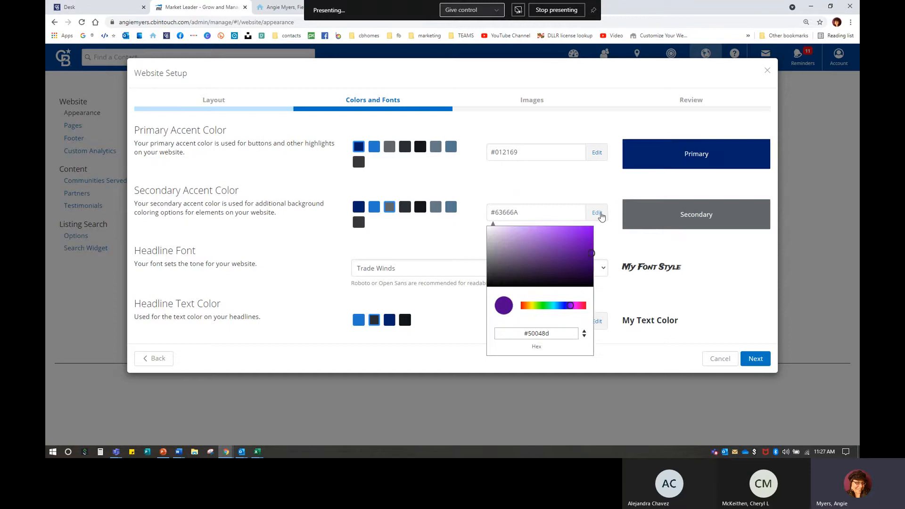
click(374, 207)
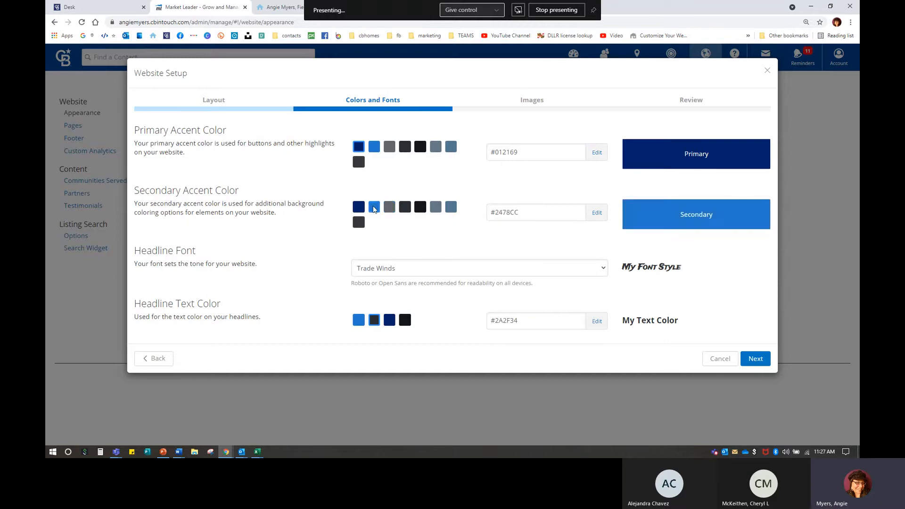
click(406, 208)
click(436, 208)
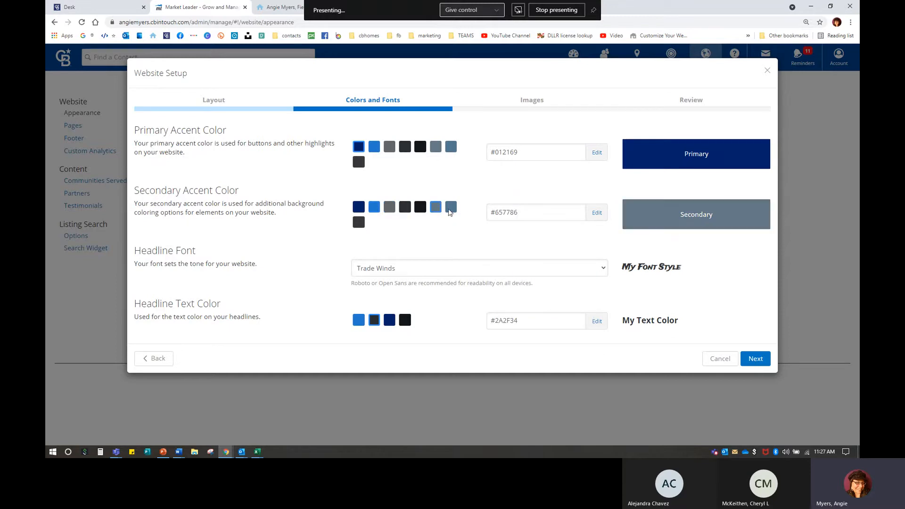
click(453, 209)
Step: Tune the custom colour picker to purple #9817c0 for the secondary accent and apply it
click(597, 213)
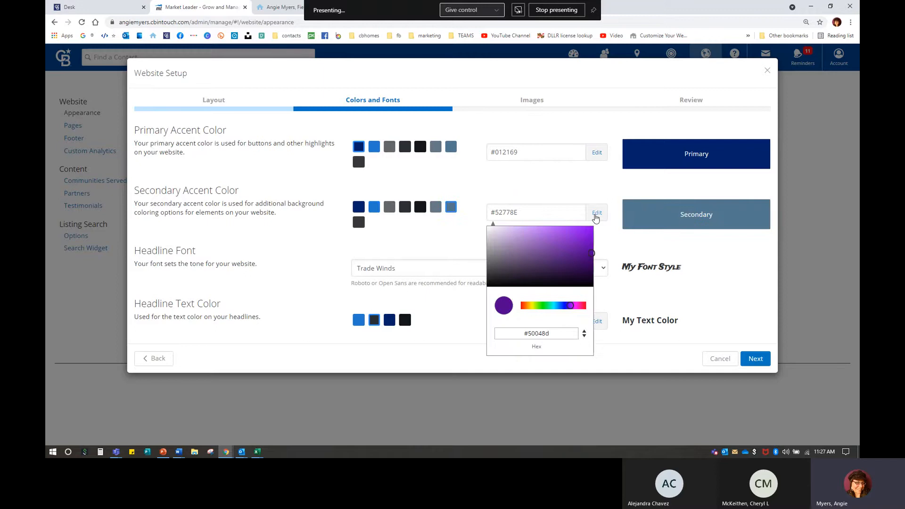
mouse_move(592, 253)
mouse_down()
mouse_move(593, 245)
mouse_move(593, 257)
mouse_move(578, 247)
mouse_up()
drag(571, 306, 573, 307)
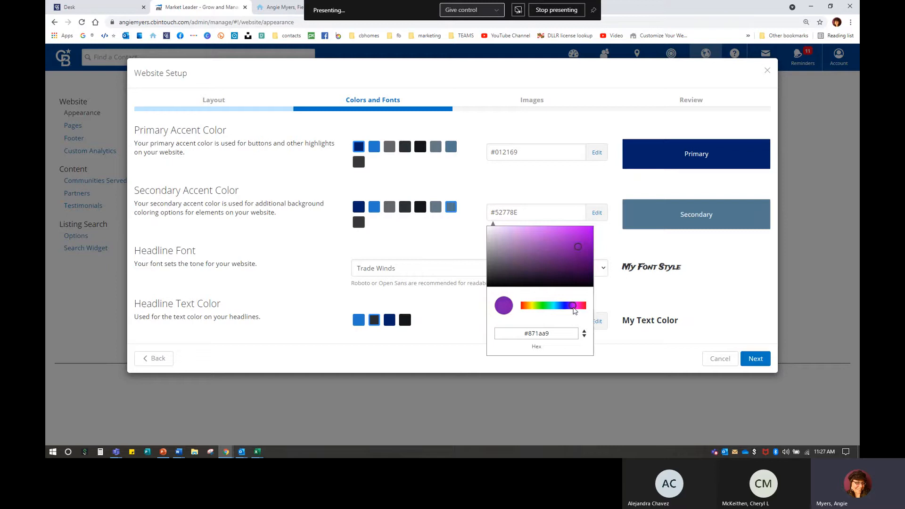
mouse_move(577, 247)
mouse_down()
mouse_move(595, 259)
mouse_move(582, 241)
mouse_up()
click(704, 293)
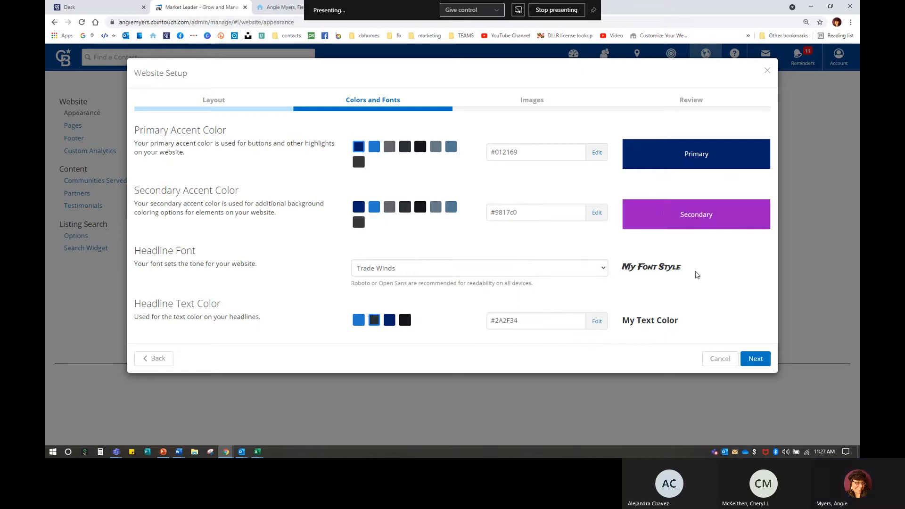
click(660, 206)
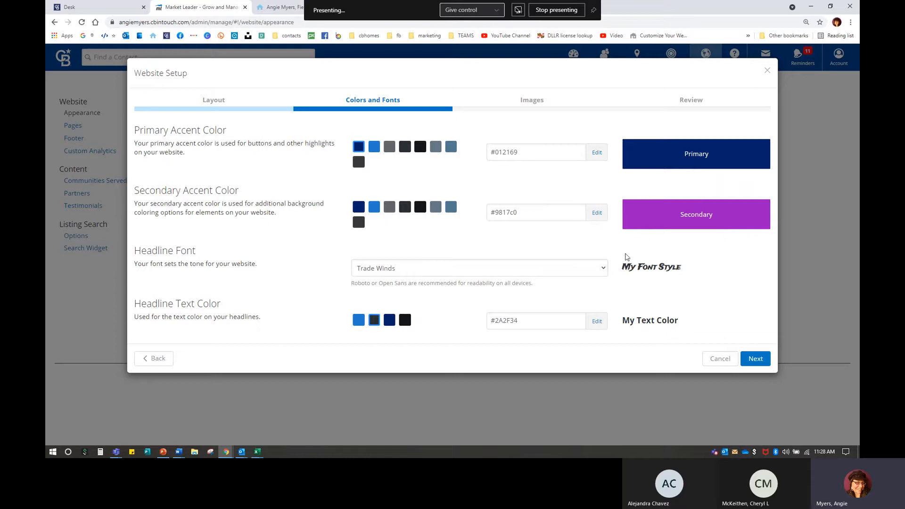
Step: Compare Lora and Open Sans as the headline font, keep Trade Winds, and continue to Images
click(364, 272)
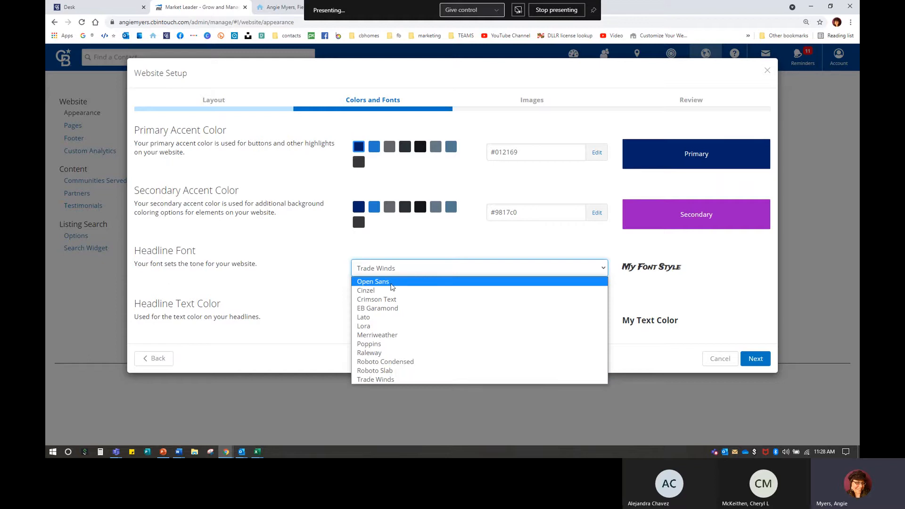
click(366, 328)
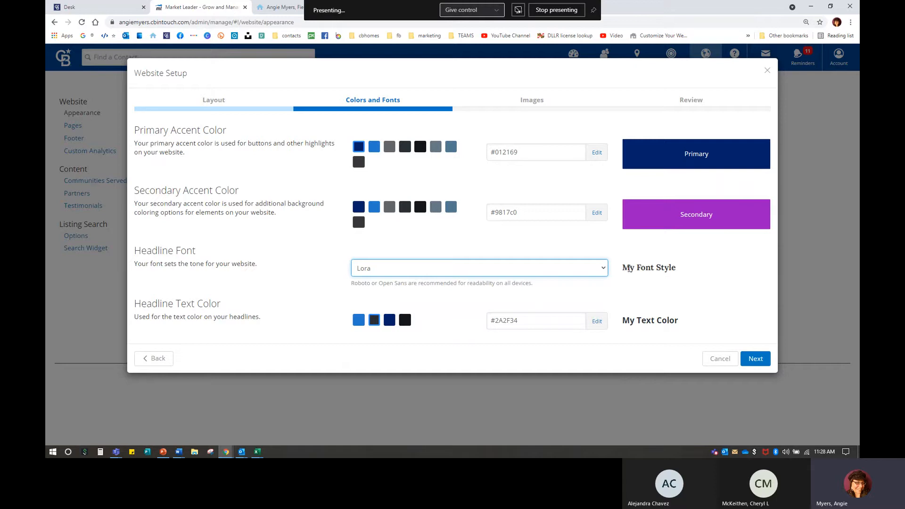
drag(621, 268, 689, 276)
click(689, 277)
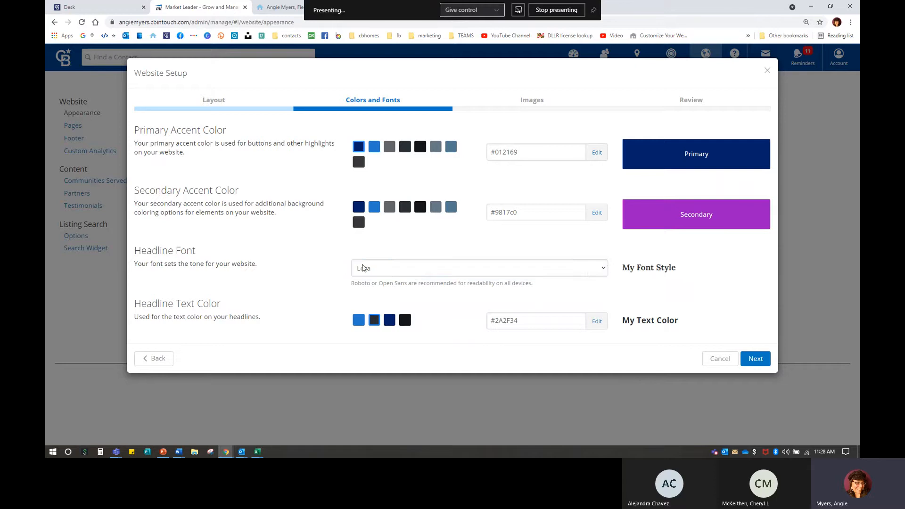
click(385, 273)
click(385, 281)
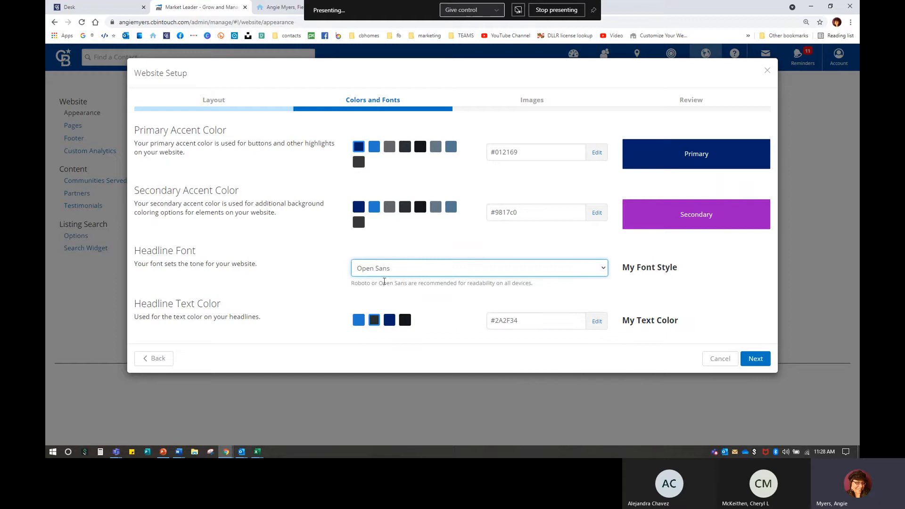
click(518, 268)
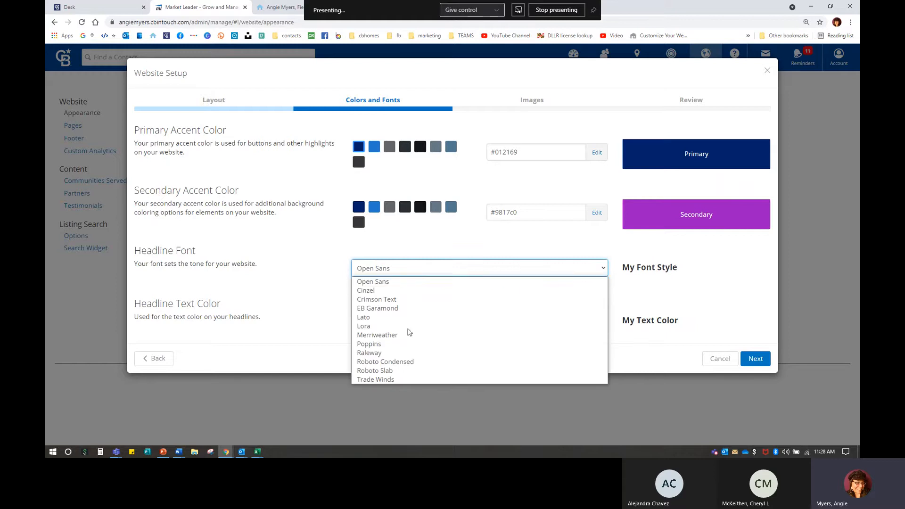
click(379, 380)
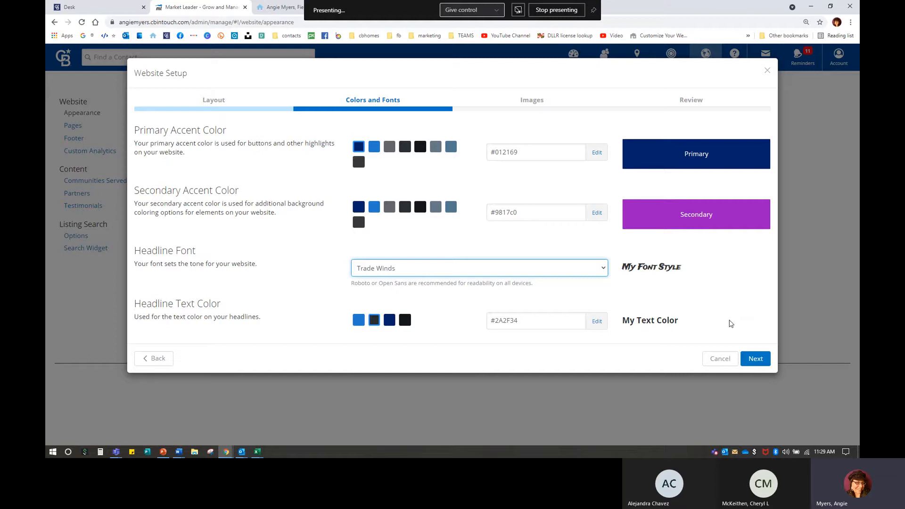
click(757, 360)
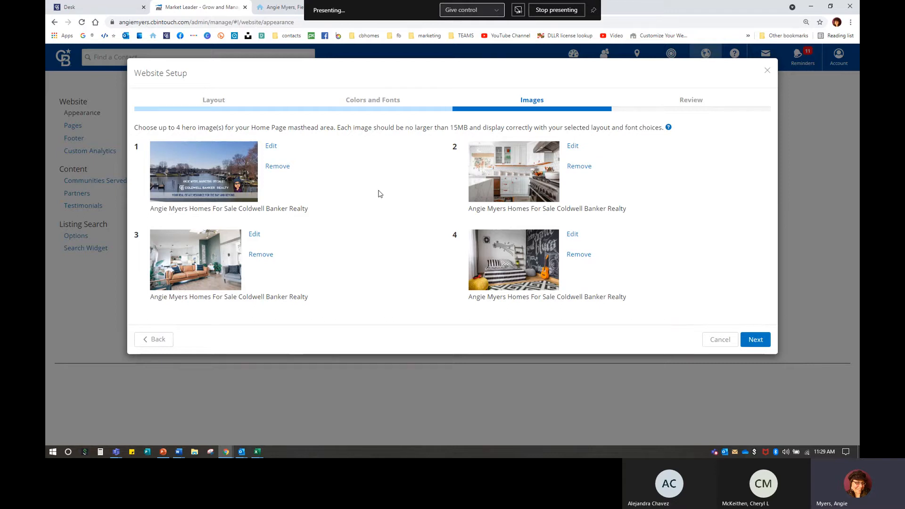
Step: View the live agent homepage with its waterfront hero banner, then return to the Images step
click(284, 8)
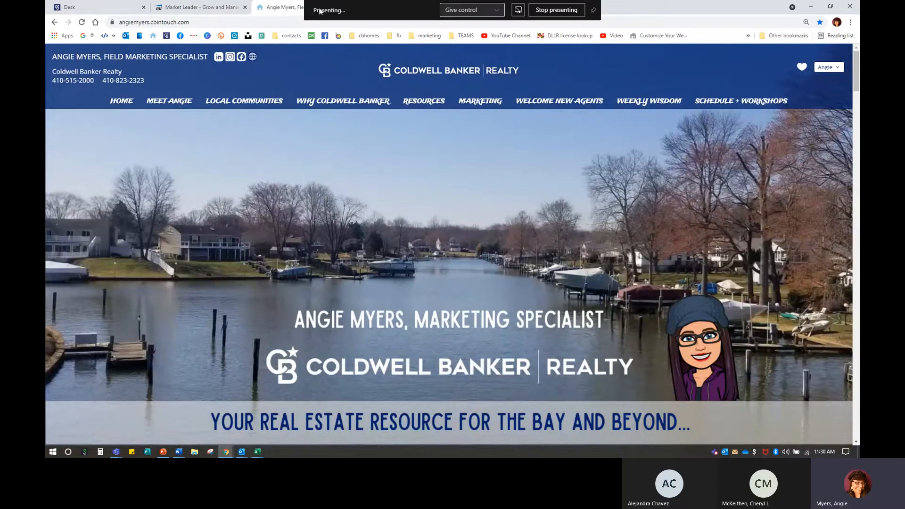
click(200, 8)
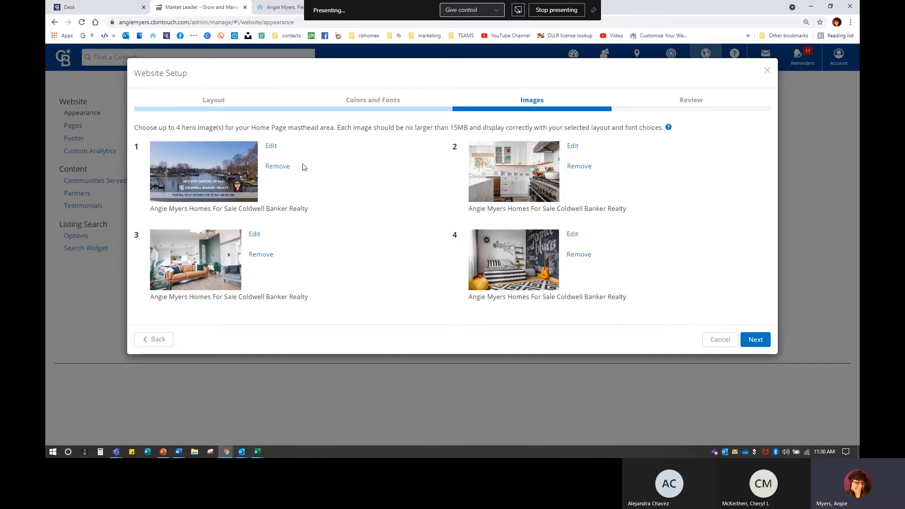
Step: Open a replacement image picker for hero image 1 and browse Websites images and catalog Banners
key(ctrl)
key(ctrl)
key(ctrl)
key(ctrl)
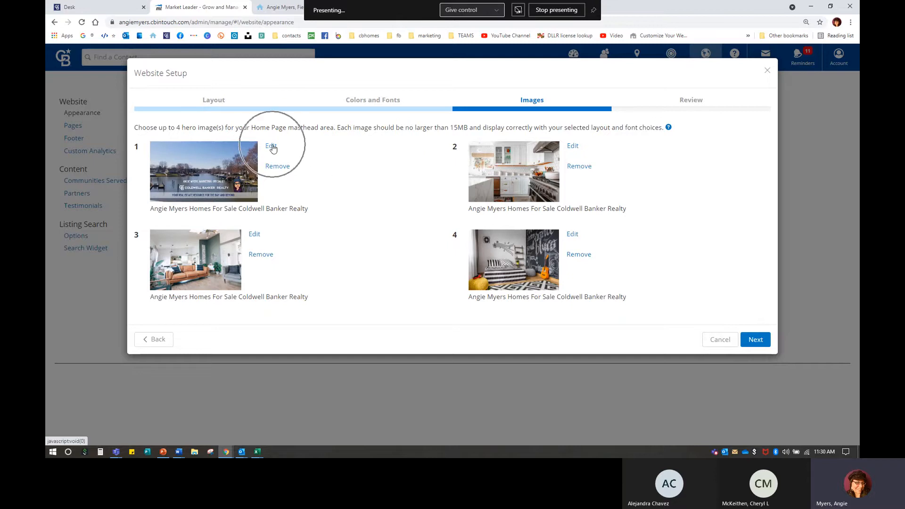
key(ctrl)
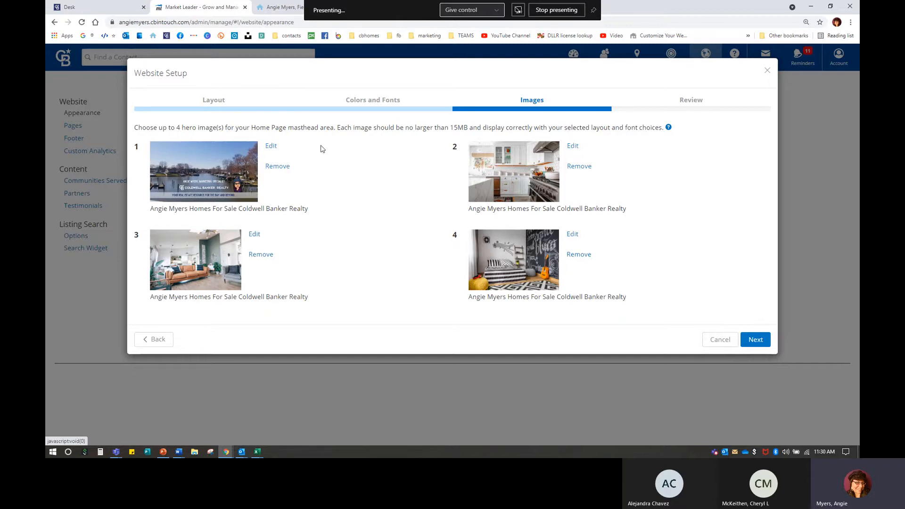
click(272, 148)
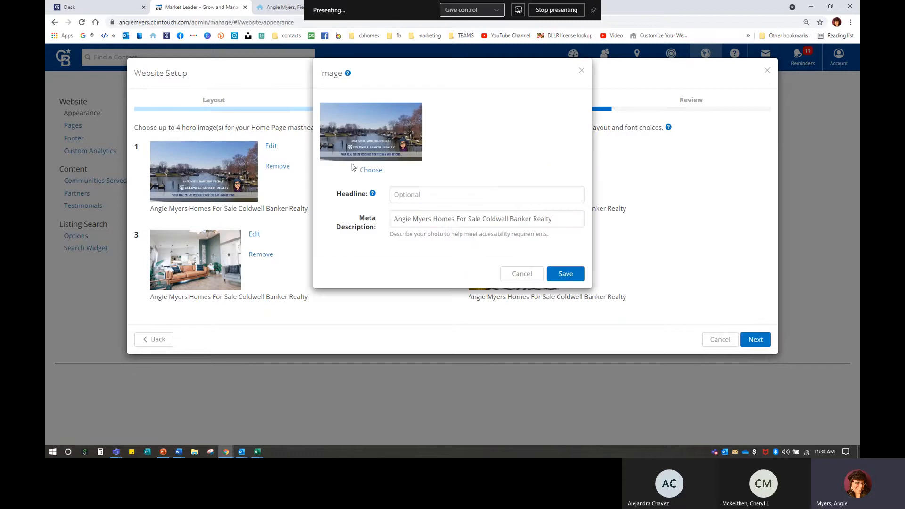
key(ctrl)
click(371, 171)
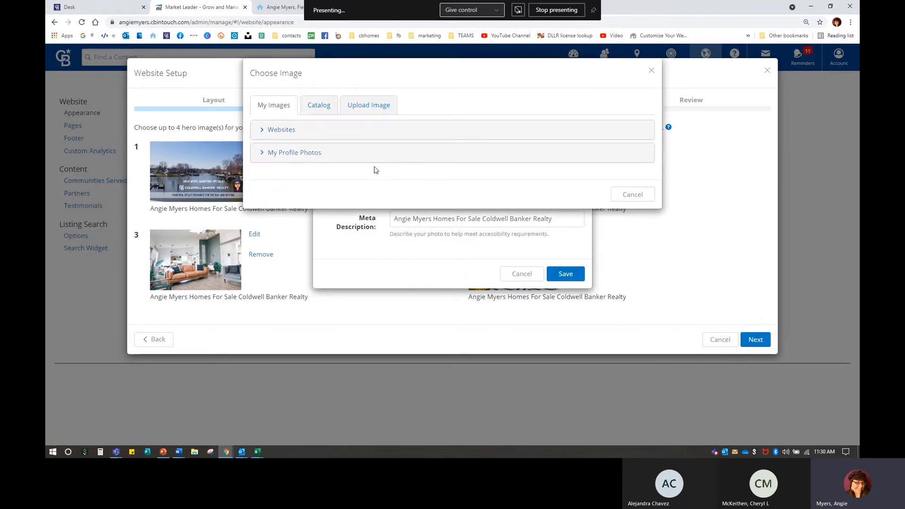
click(276, 130)
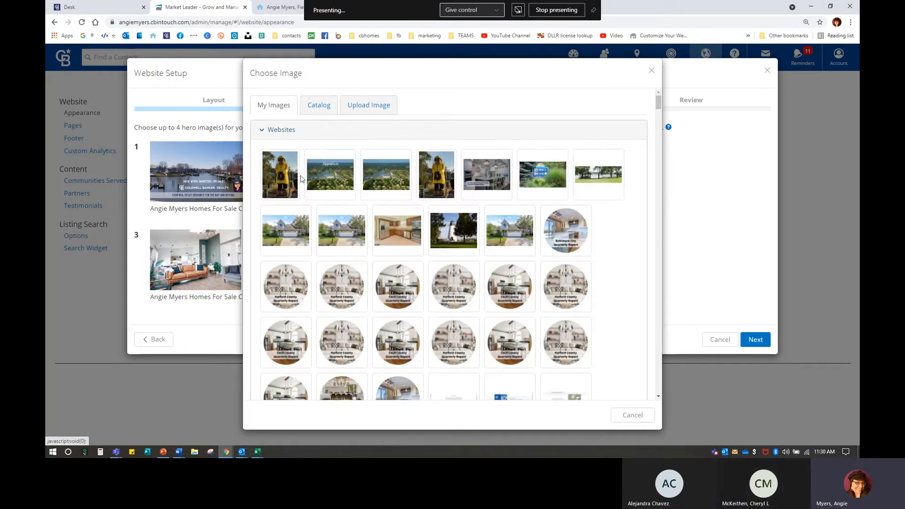
click(324, 107)
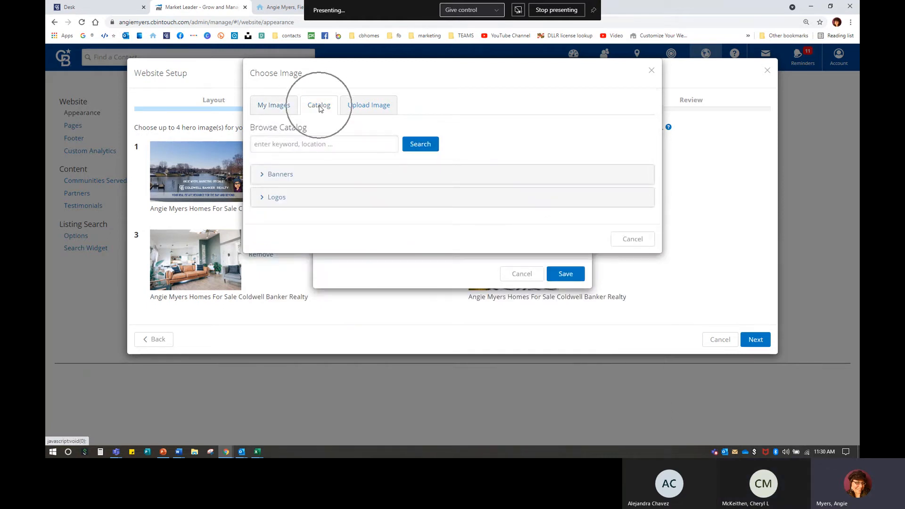
click(286, 178)
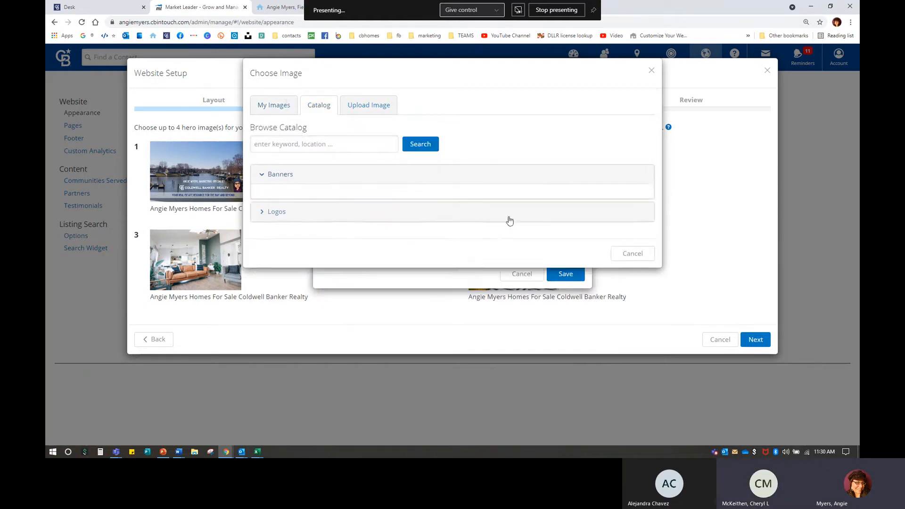
Step: Scroll the catalog banner photos down to the Logos section, then close the picker without choosing
scroll(563, 293, down, 12)
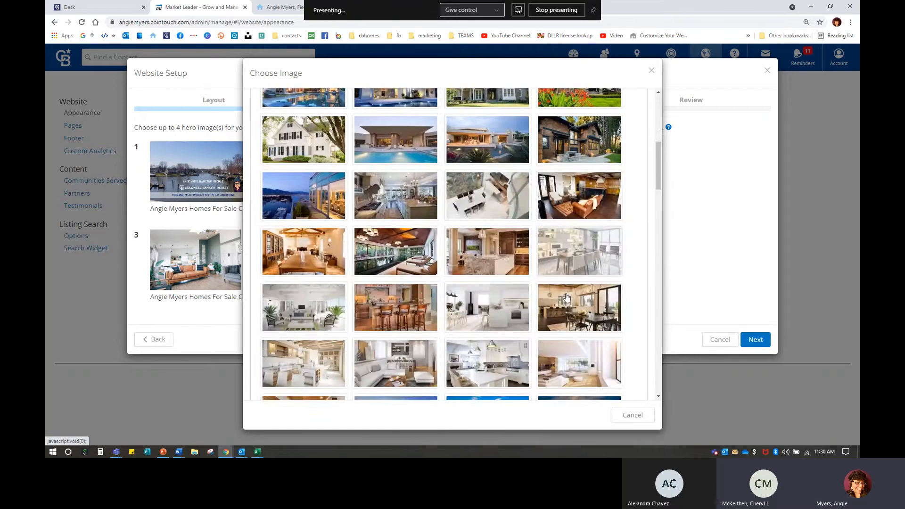
scroll(567, 297, down, 15)
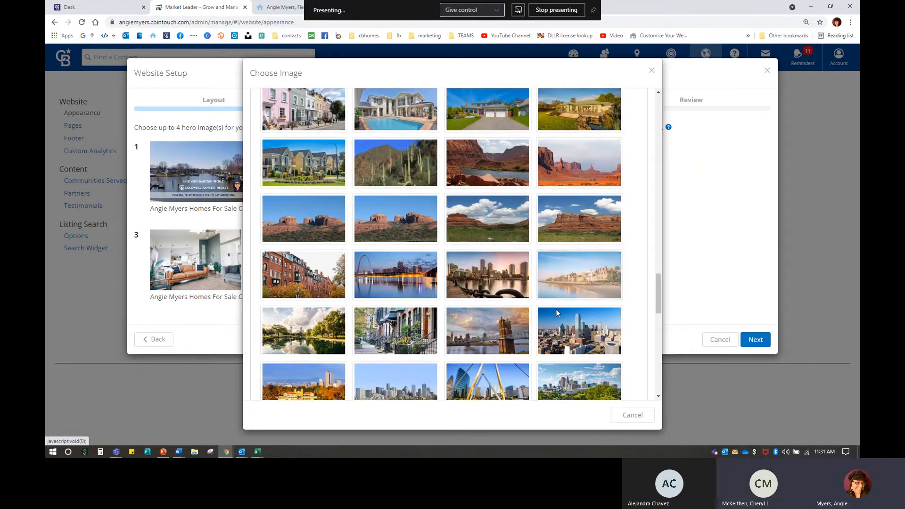
scroll(558, 319, down, 1)
scroll(560, 324, down, 6)
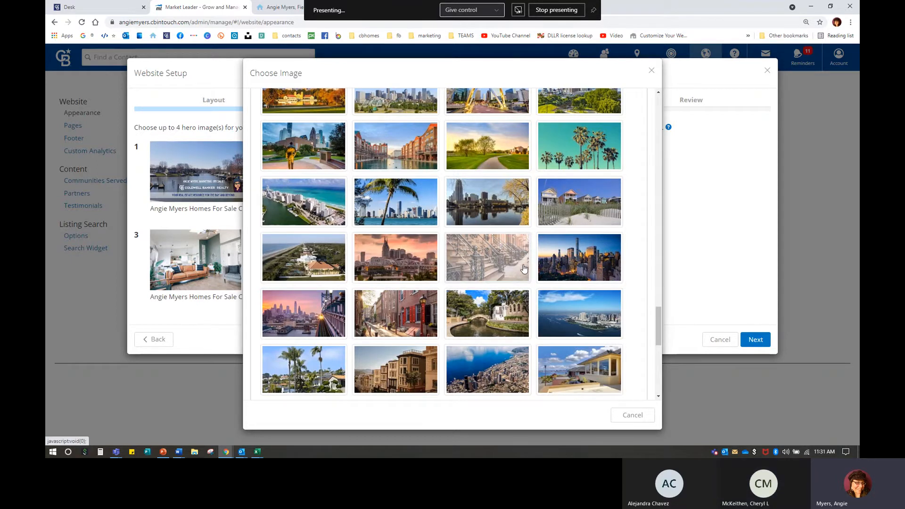
scroll(522, 264, down, 4)
scroll(520, 297, down, 5)
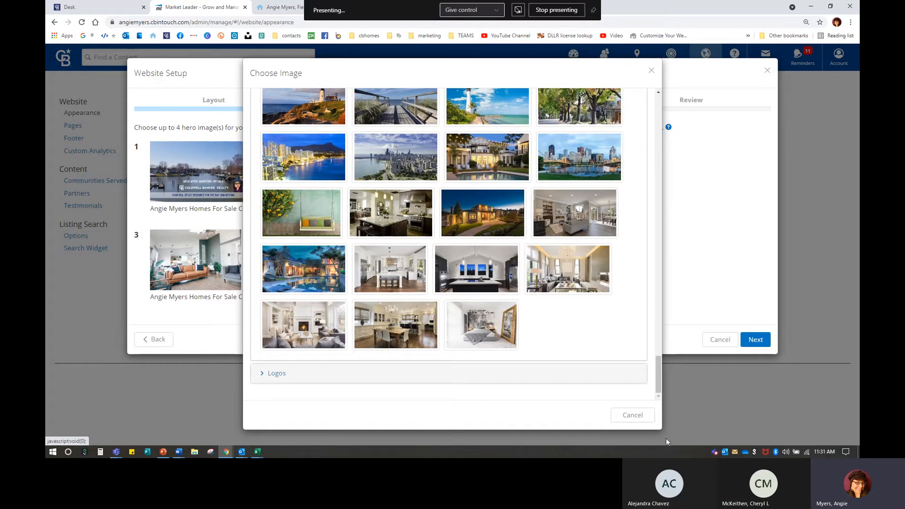
click(633, 415)
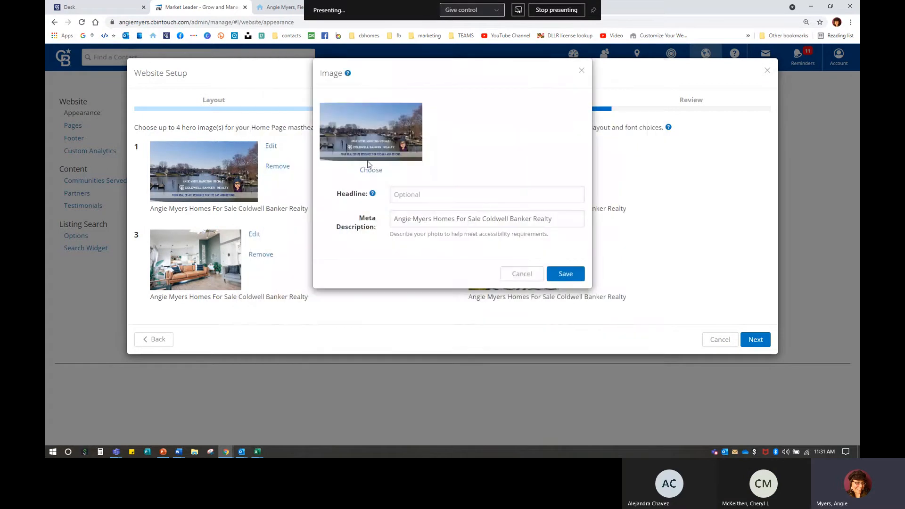
Step: Reopen the image picker, look at the Upload Image tab, and cancel without uploading
click(369, 174)
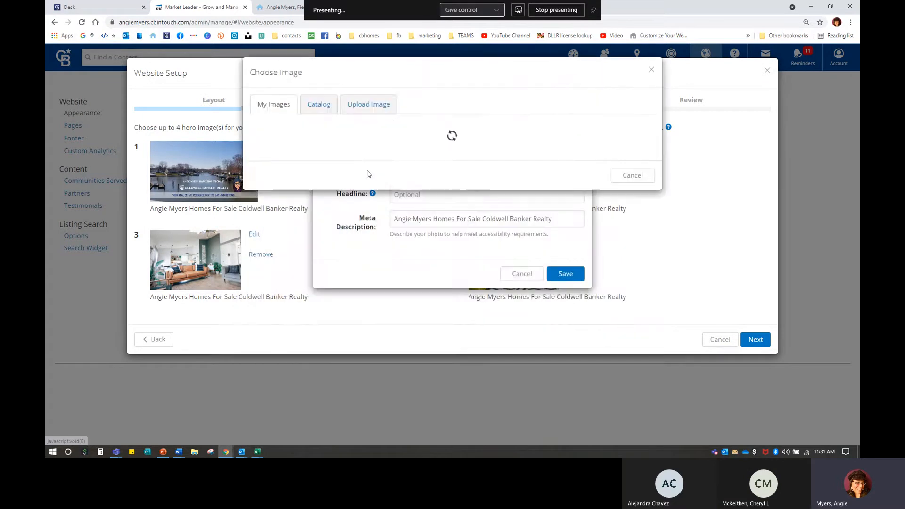
click(383, 106)
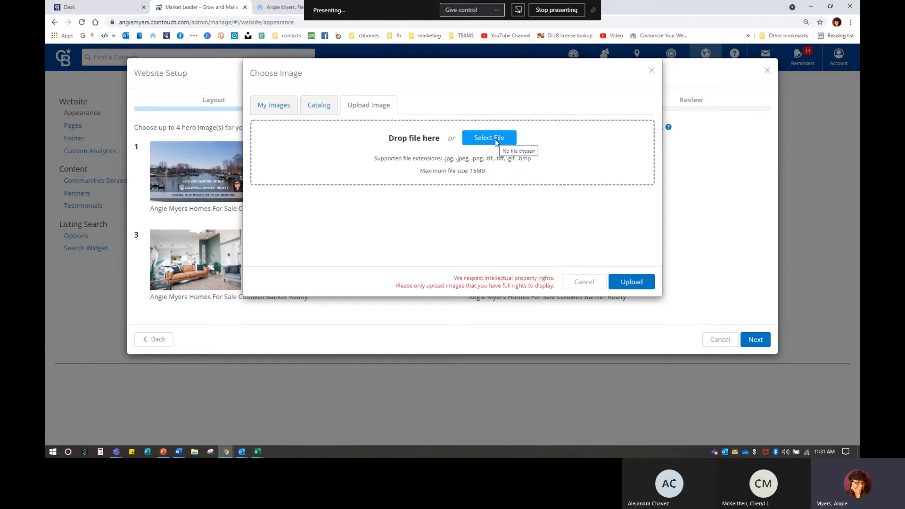
click(565, 289)
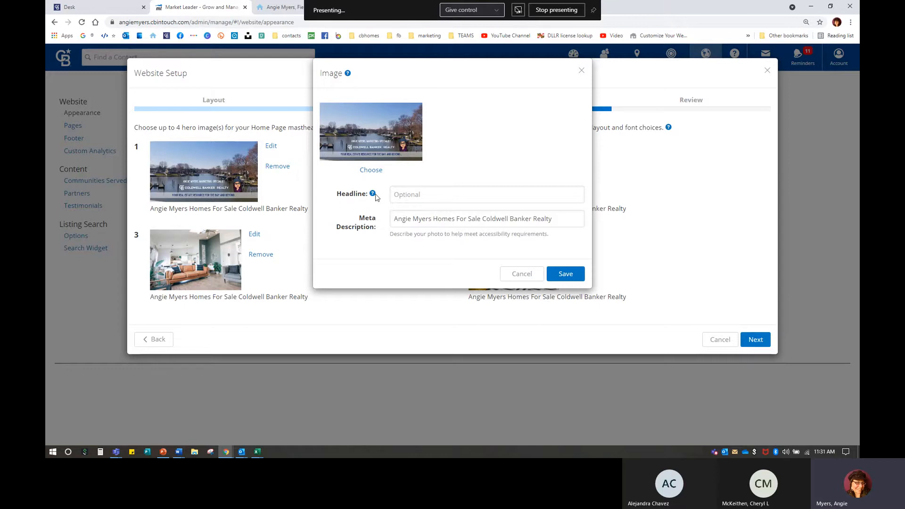
Step: Read the Headline help tip about white centred text, then place the cursor in the Headline field
mouse_move(373, 197)
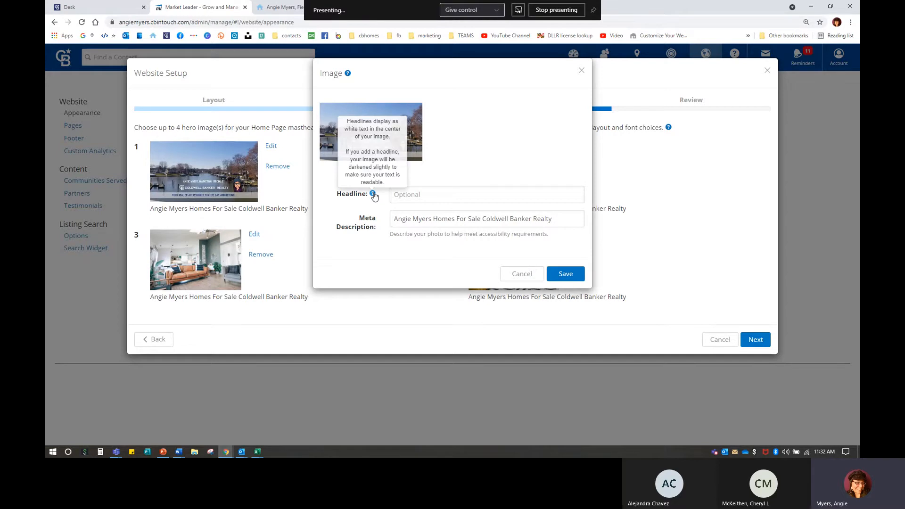
click(424, 194)
Step: Replace the autofilled 'Marketing Done Right.' headline with 'Search 123 Main Street for more details!'
click(436, 216)
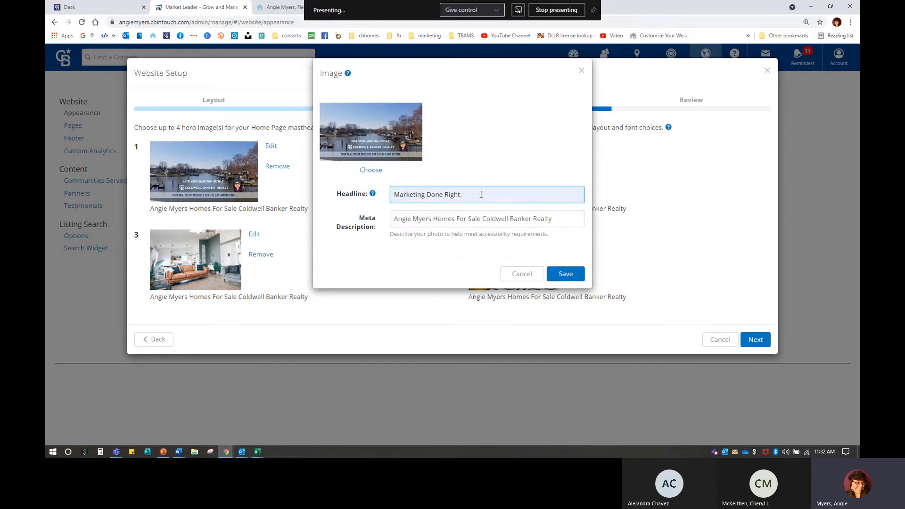
drag(481, 195, 388, 198)
key(BackSpace)
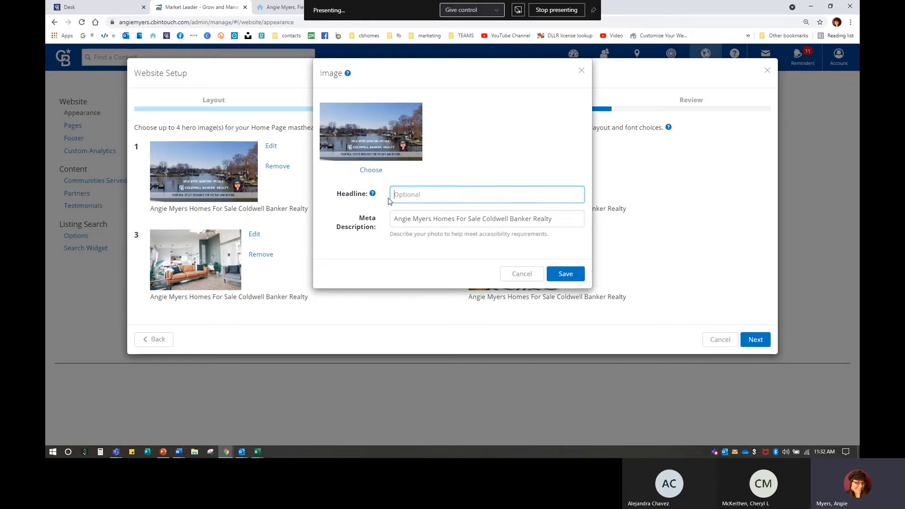
click(429, 198)
click(432, 224)
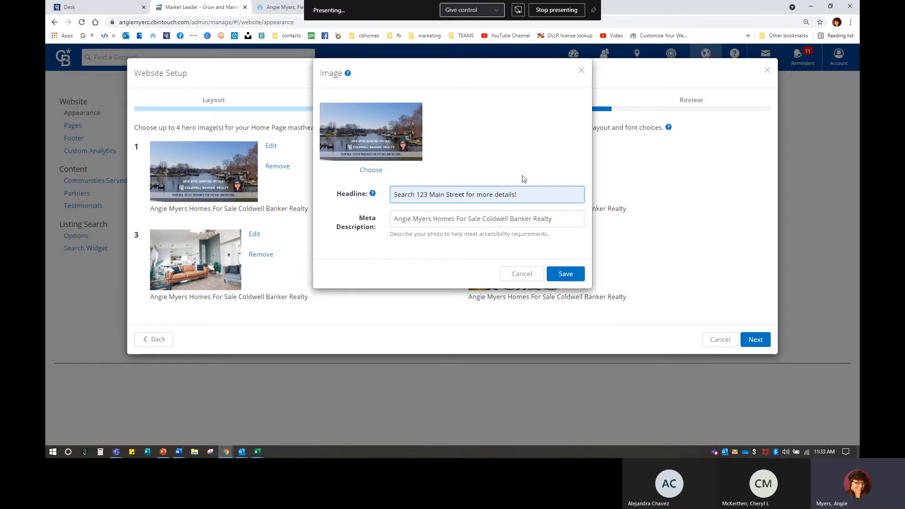
Step: Clear the headline, check the meta description, save the first hero image, and advance the wizard
key(ctrl)
drag(520, 201, 349, 204)
key(BackSpace)
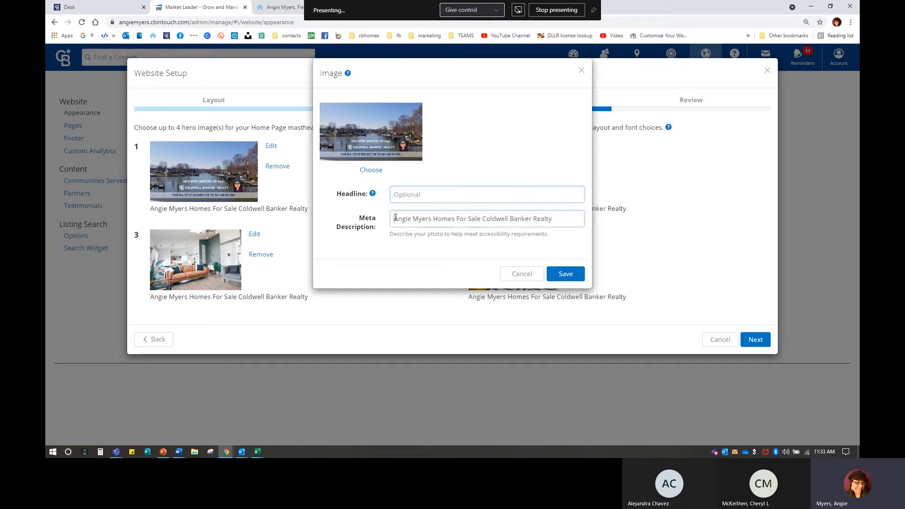
drag(395, 219, 571, 221)
click(478, 152)
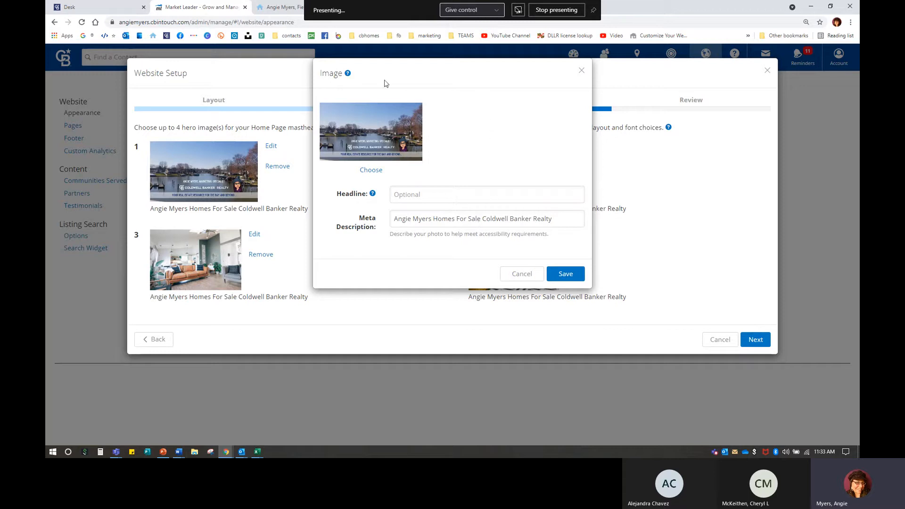
mouse_move(347, 75)
click(565, 274)
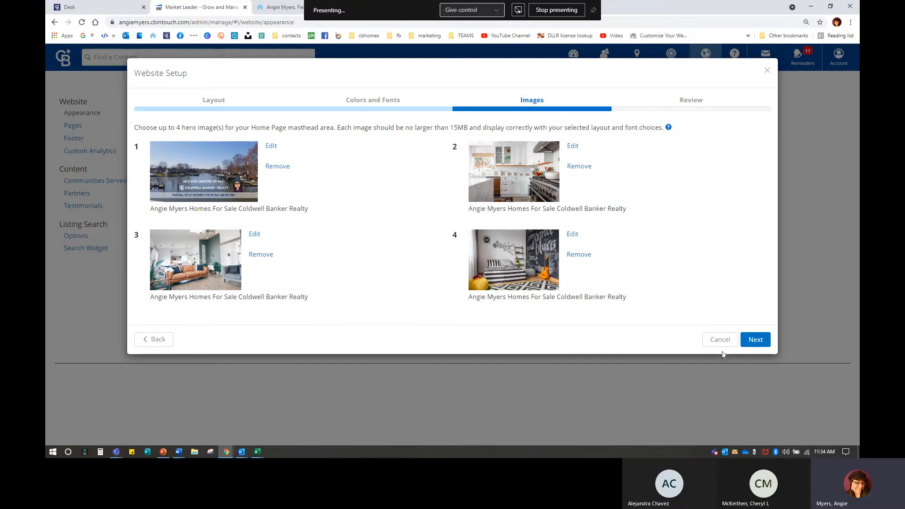
click(759, 341)
Step: Advance the Website Setup to the Review step, then switch to the live agent website
click(757, 339)
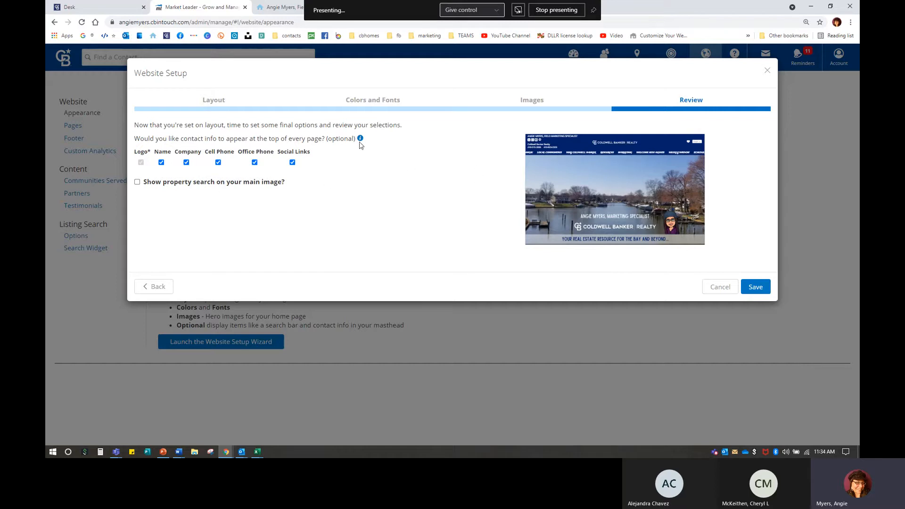
mouse_move(360, 139)
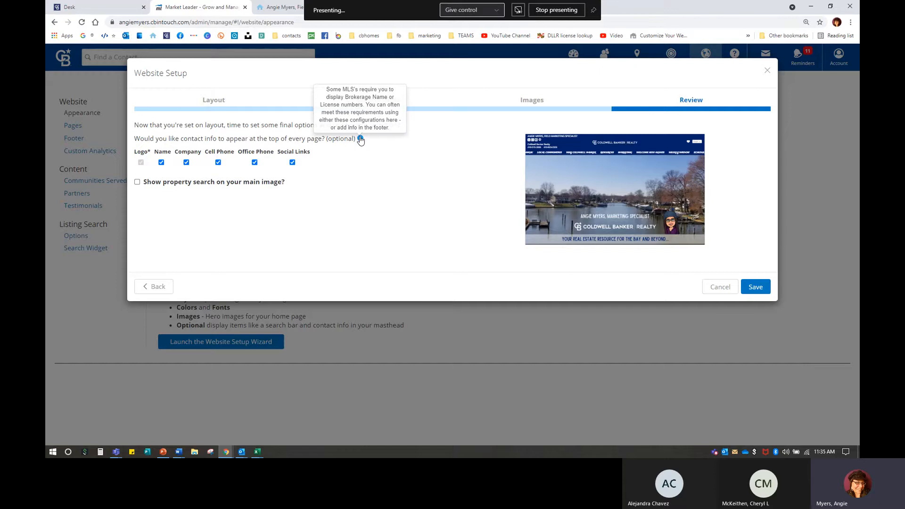
click(270, 8)
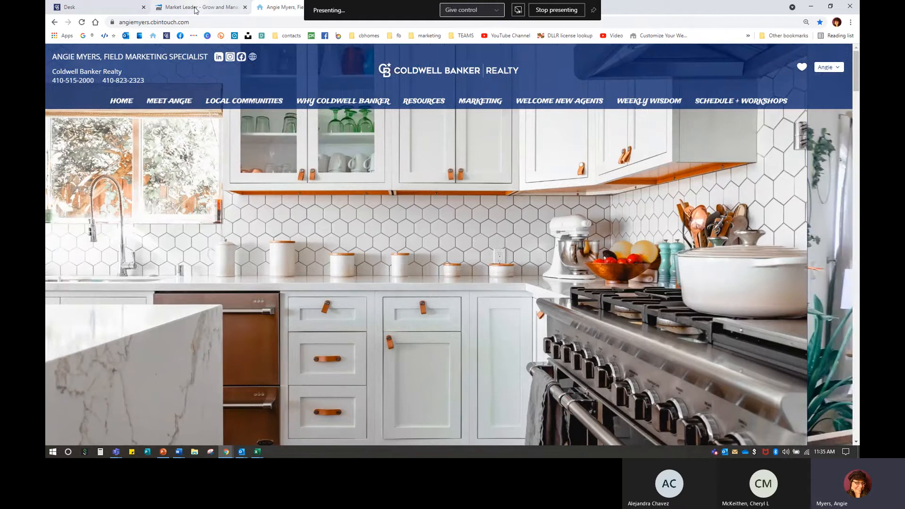
Step: Return from the live site's kitchen hero image to the Website Setup Review step
click(196, 8)
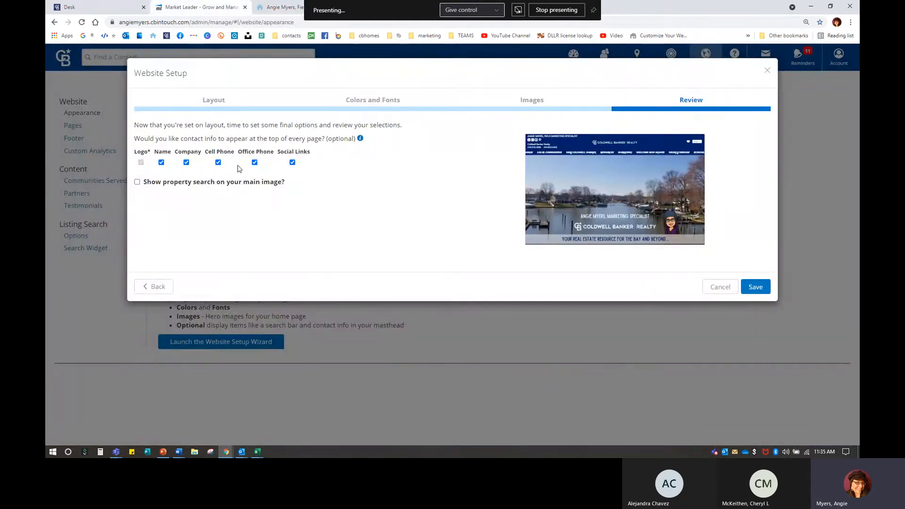
Step: Toggle Company and Social Links off and back on, then enable property search on the main image
click(186, 162)
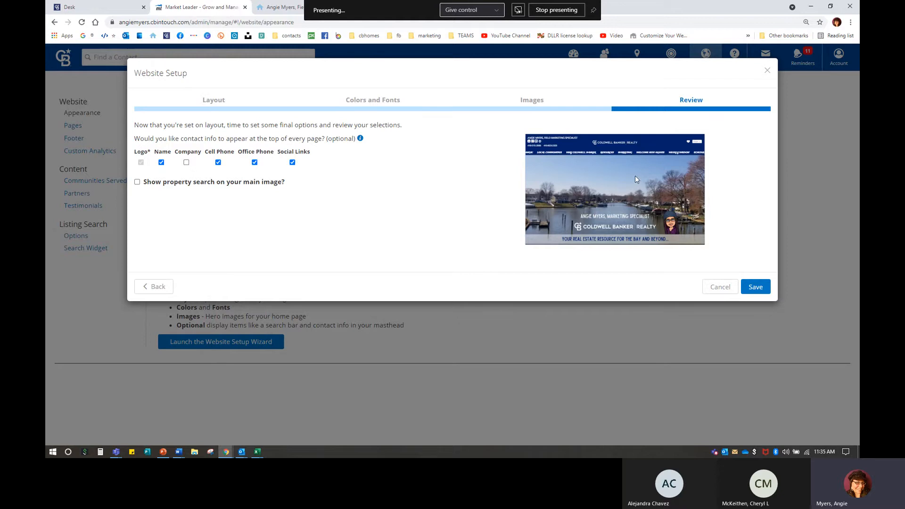
click(187, 163)
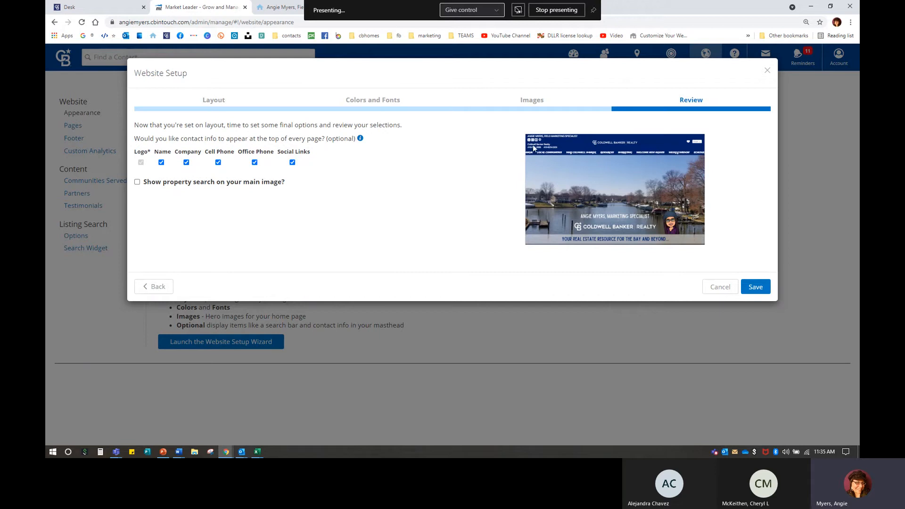
key(ctrl)
key(ctrl)
click(294, 162)
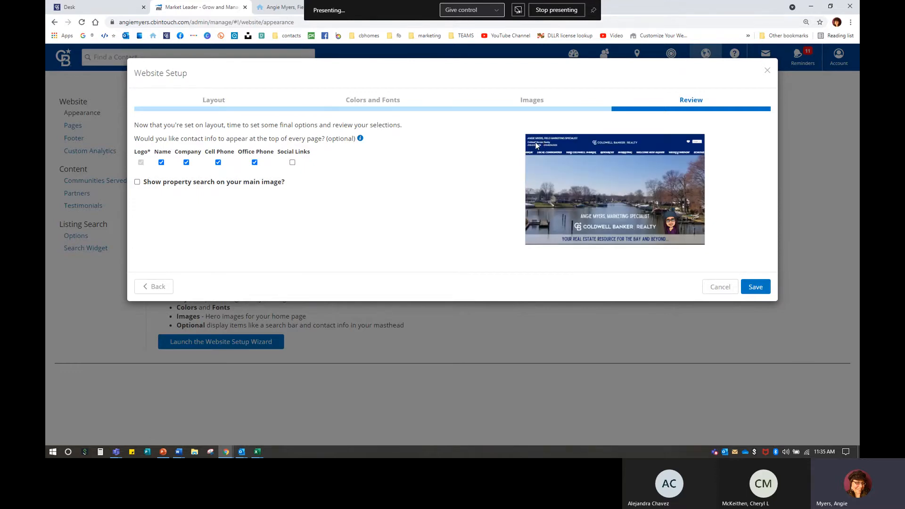
click(292, 163)
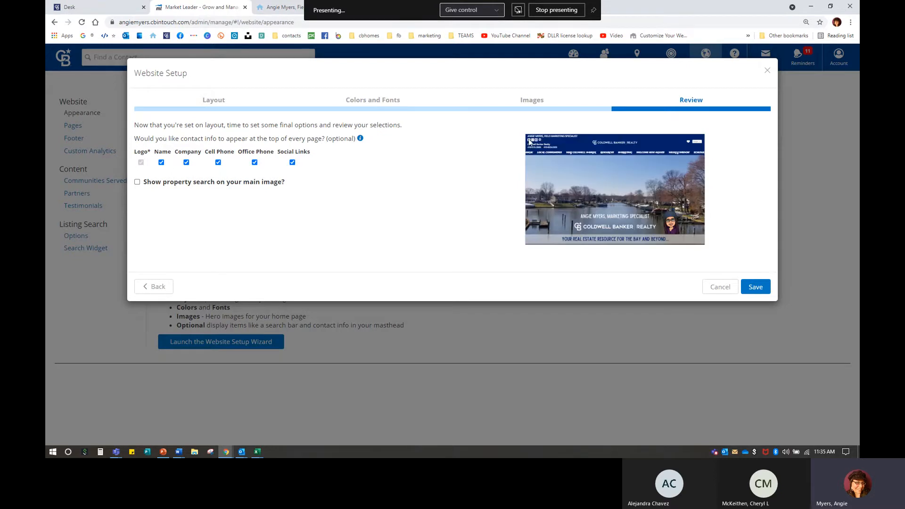
click(137, 182)
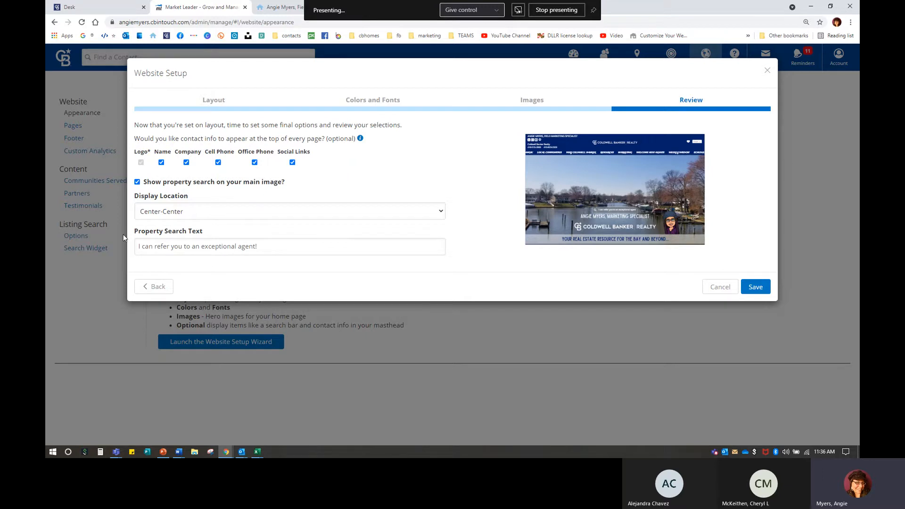
Step: Keep Center-Center, turn property search off, and view the live site's Discover Your Dream Home section
click(164, 215)
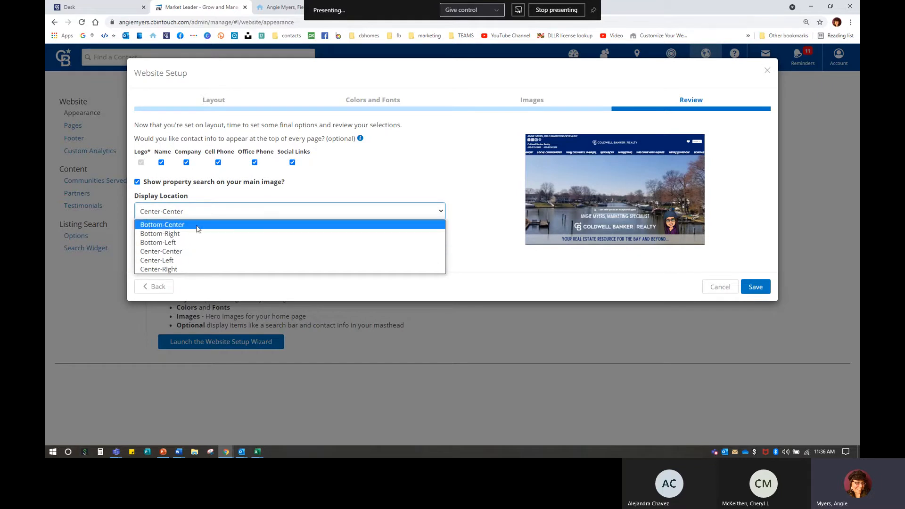
click(197, 251)
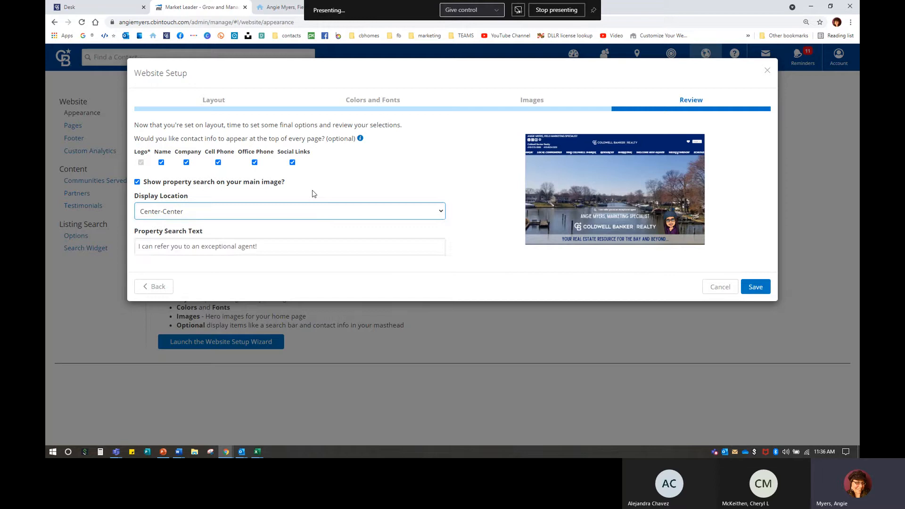
click(137, 182)
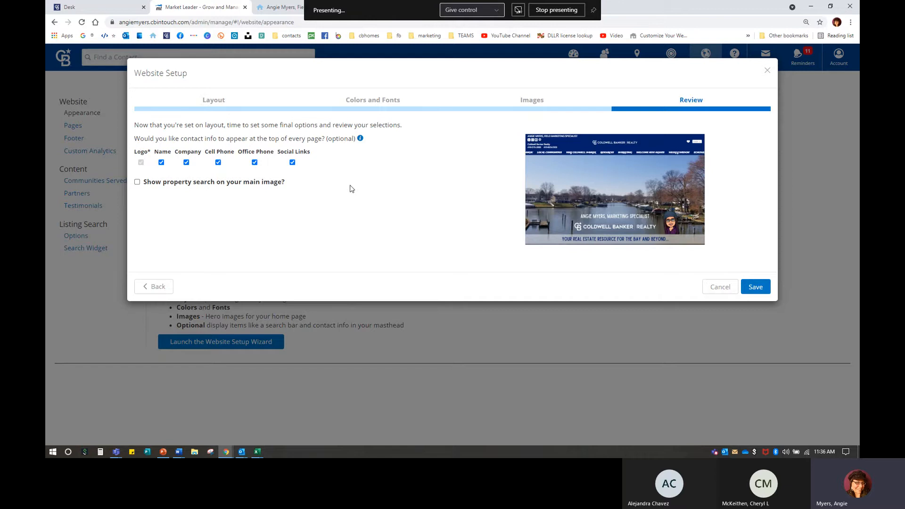
click(272, 4)
scroll(225, 250, down, 8)
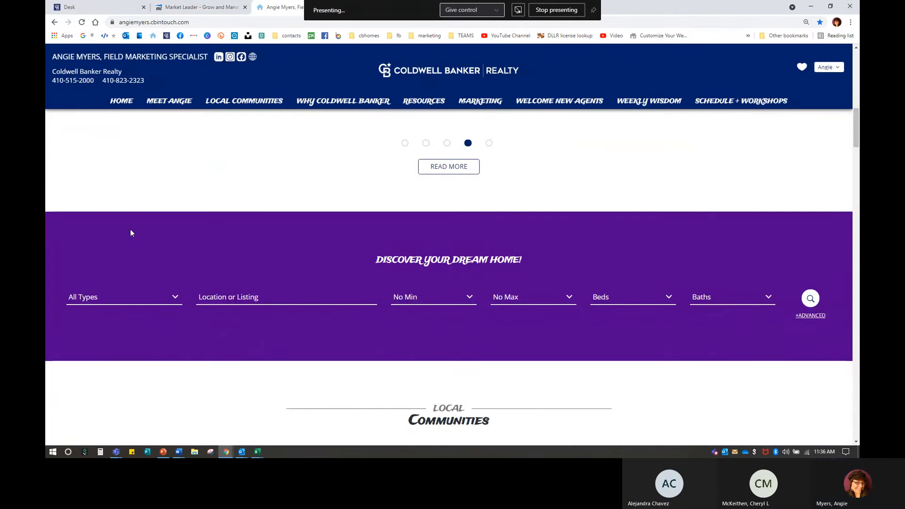
Step: Refresh the live agent website, then go back to the Market Leader setup wizard
click(82, 22)
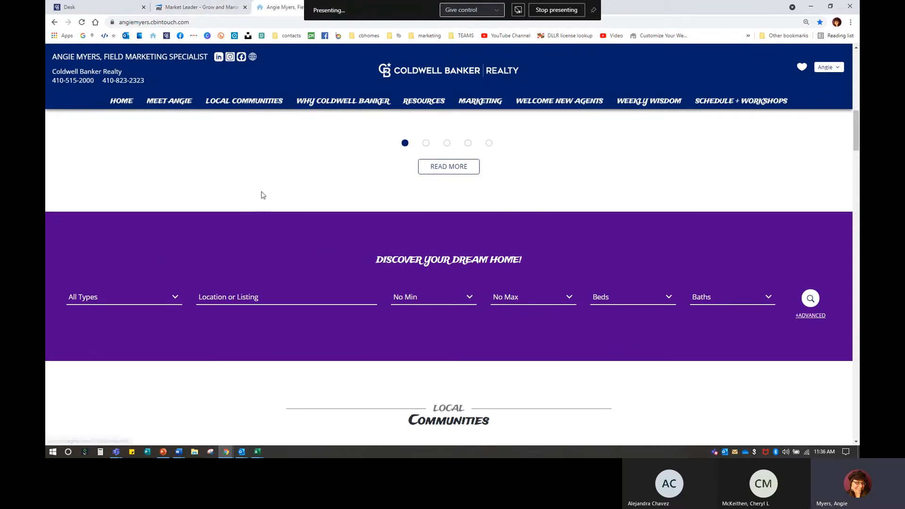
click(214, 7)
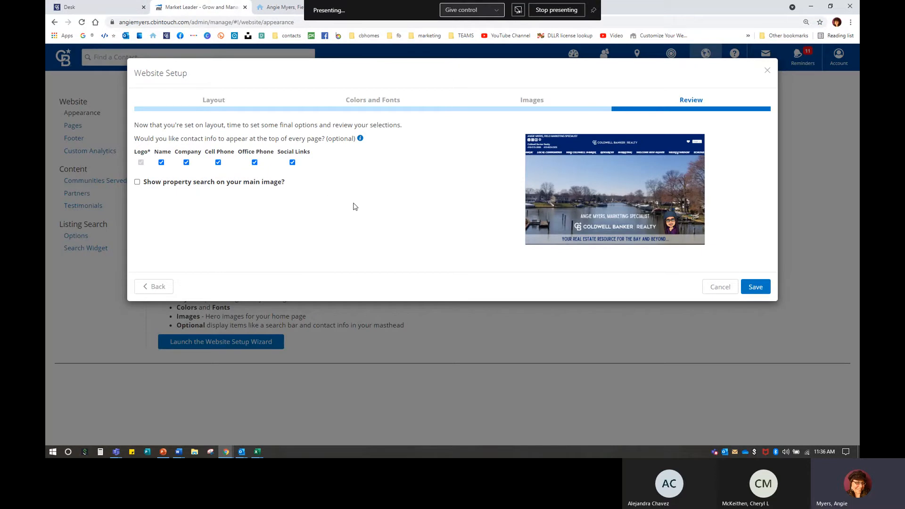
Step: Try saving the Website Setup choices, then cancel out of the wizard
click(757, 294)
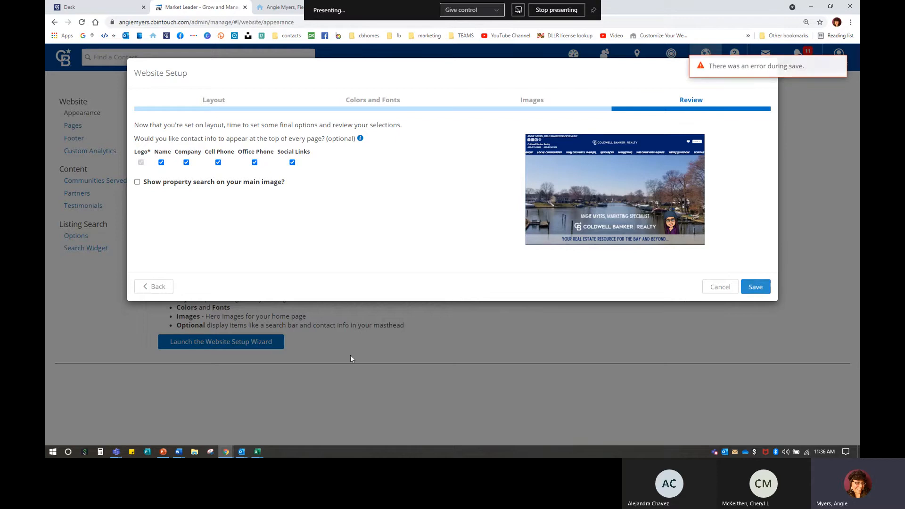
click(721, 287)
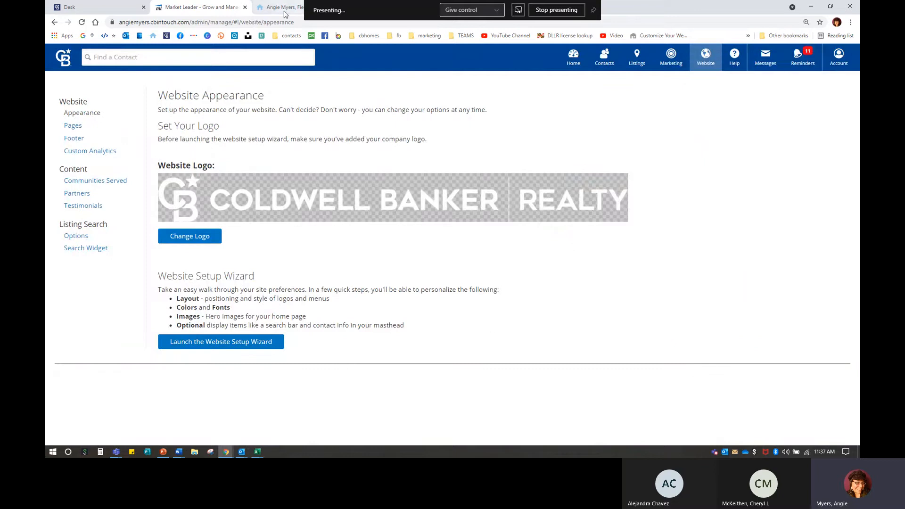
click(704, 60)
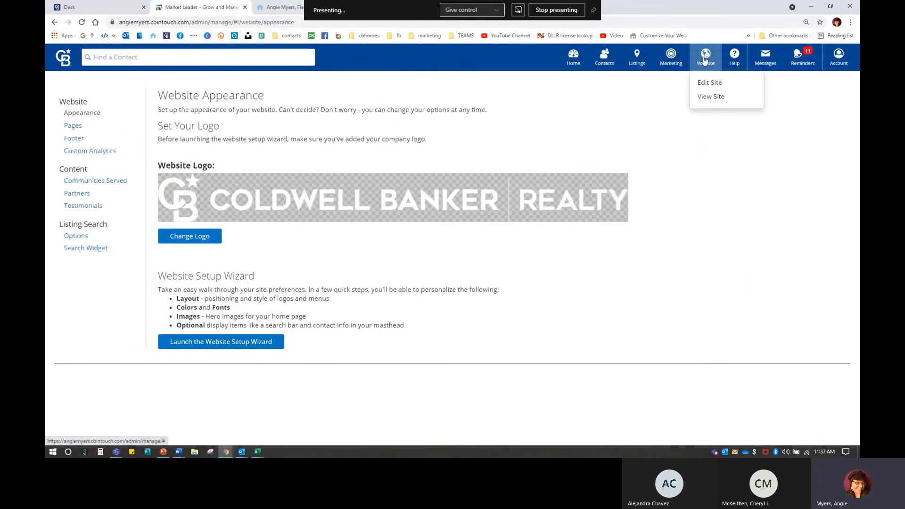
click(710, 99)
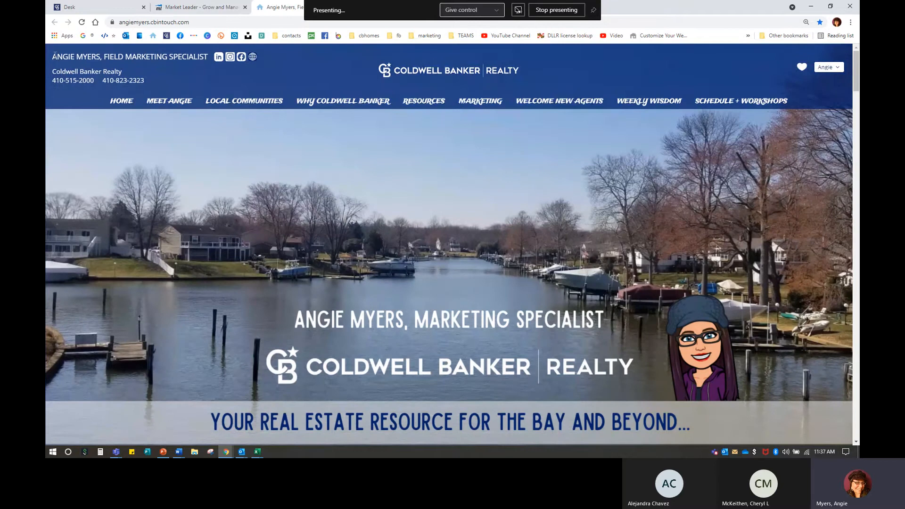
drag(55, 55, 278, 77)
click(140, 70)
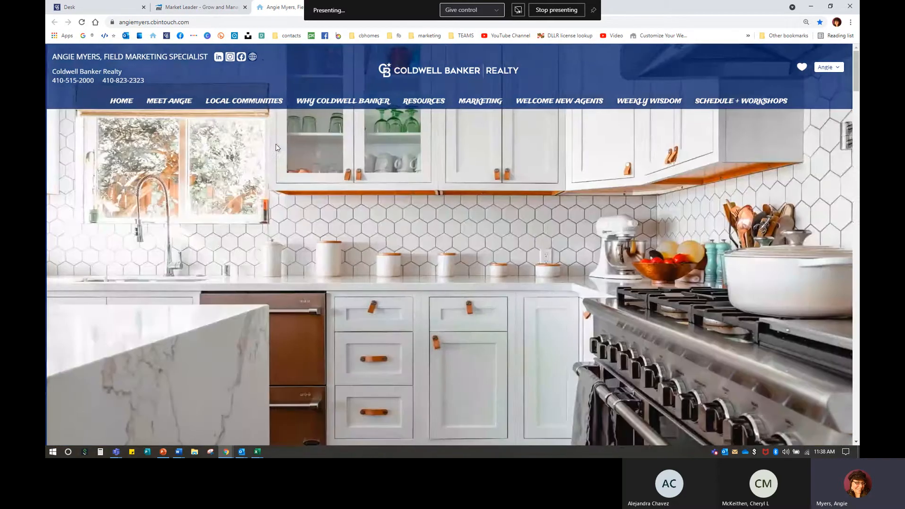
click(202, 7)
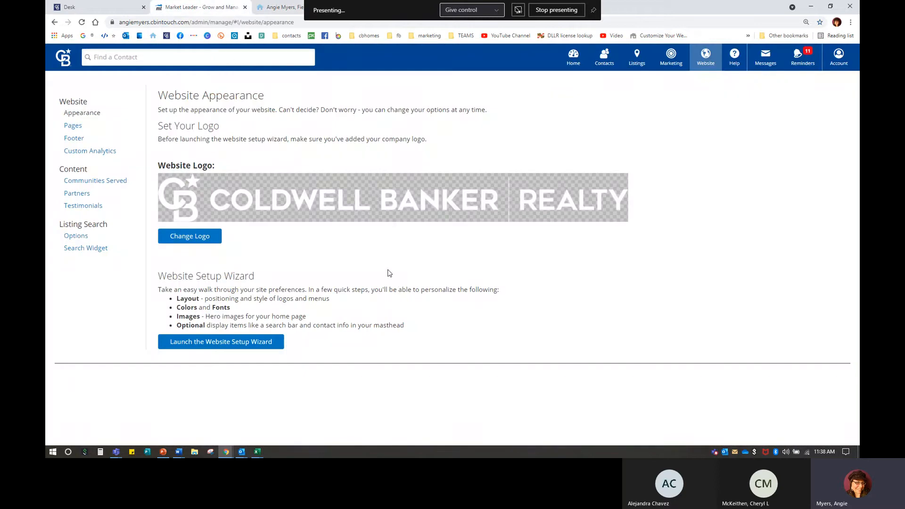
Step: Reload after the session error, reopen InTouch from Desk, and choose Website > Edit Site
click(73, 126)
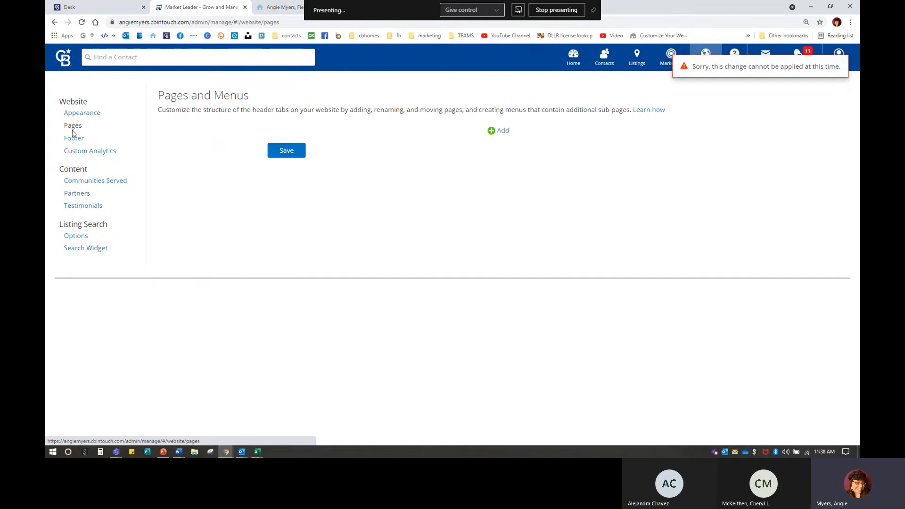
click(81, 22)
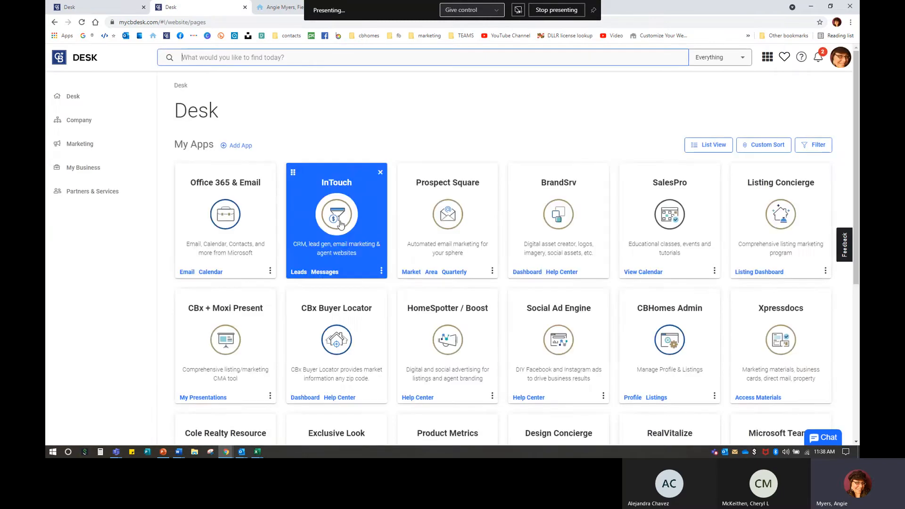
click(349, 239)
click(566, 315)
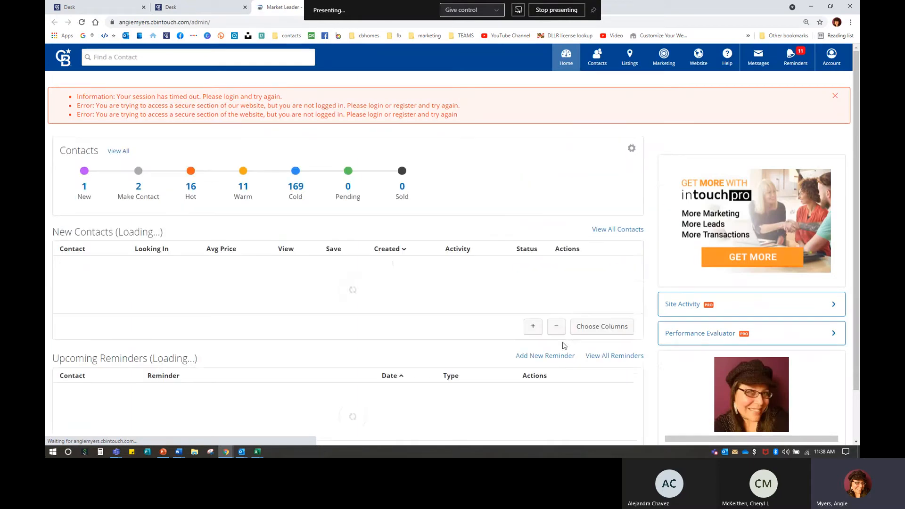
mouse_move(700, 59)
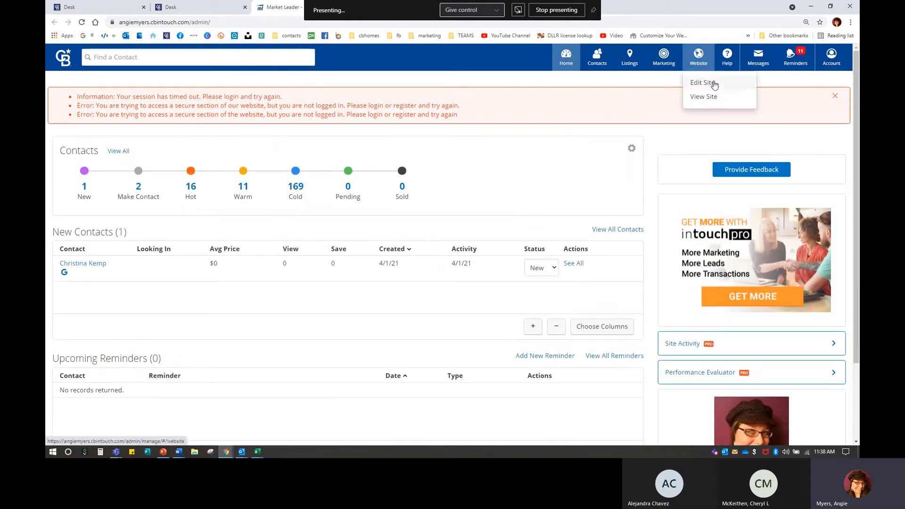
click(714, 84)
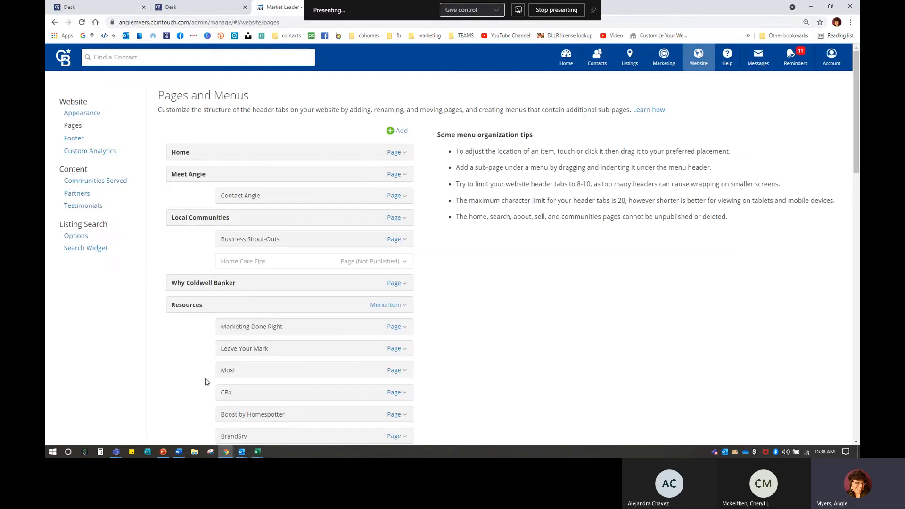
Step: Open Rename for the Local Communities page, cancel without changes, and open a new browser window
scroll(176, 124, down, 2)
scroll(180, 138, up, 2)
click(390, 220)
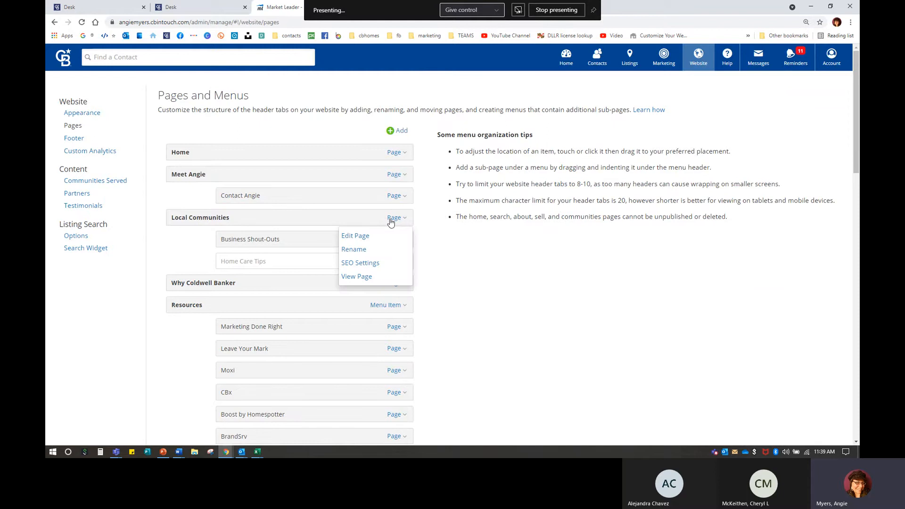
click(346, 249)
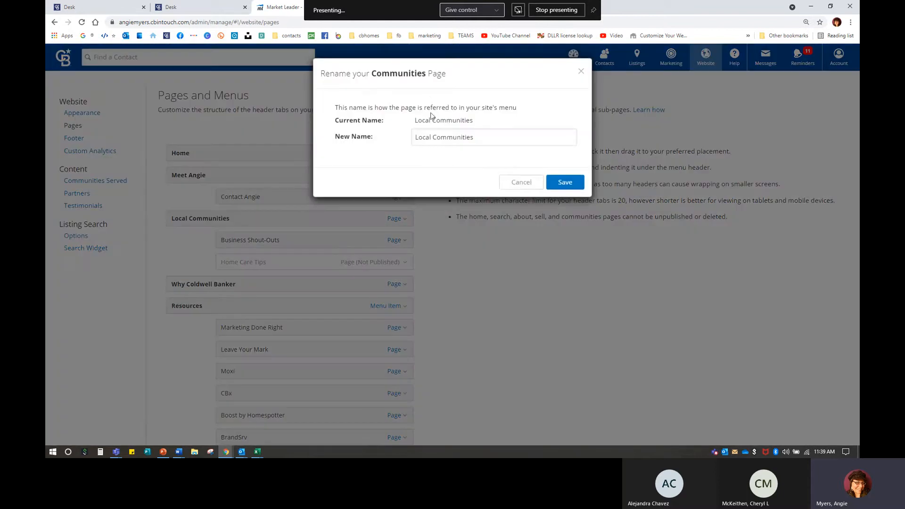
click(520, 182)
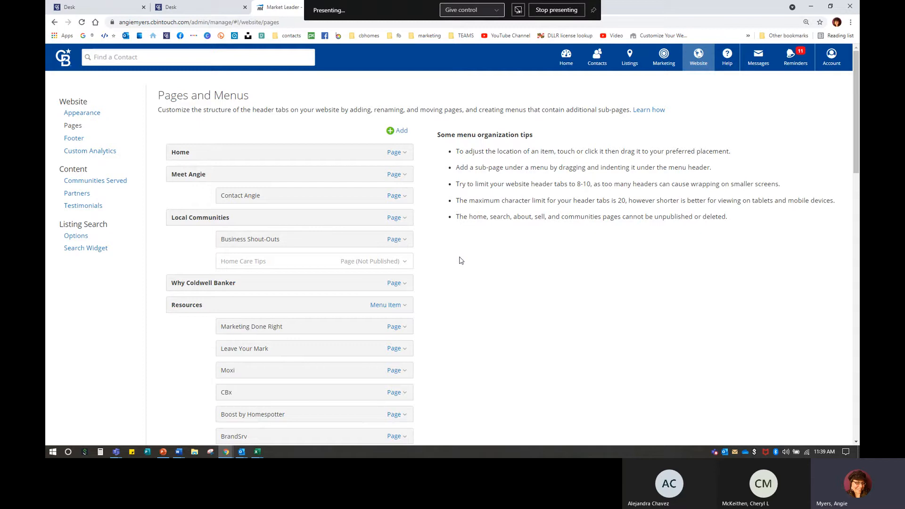
key(ctrl+n)
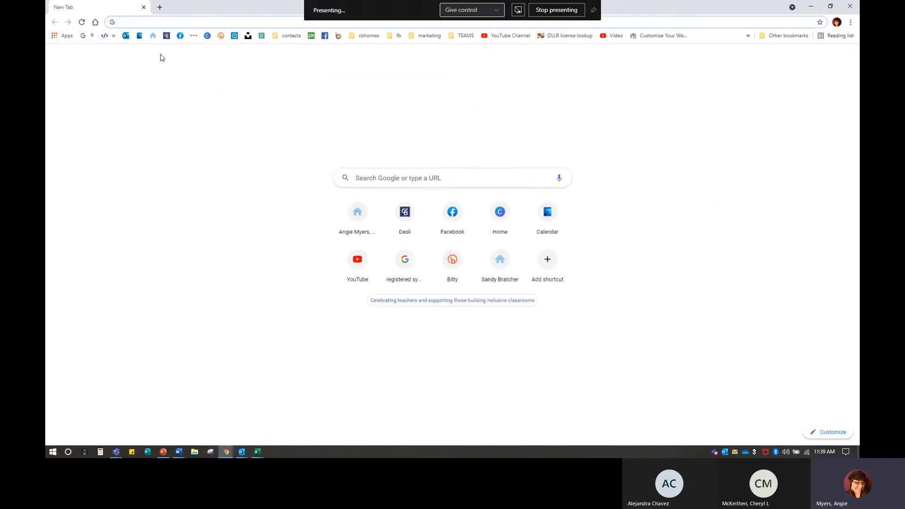
Step: Load the agent's live site and scroll through its Local Communities page sections
click(153, 36)
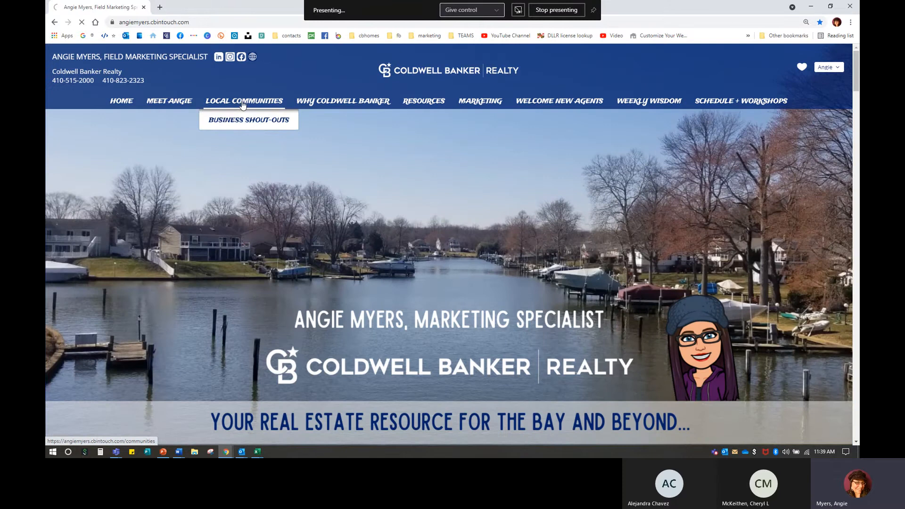
click(243, 104)
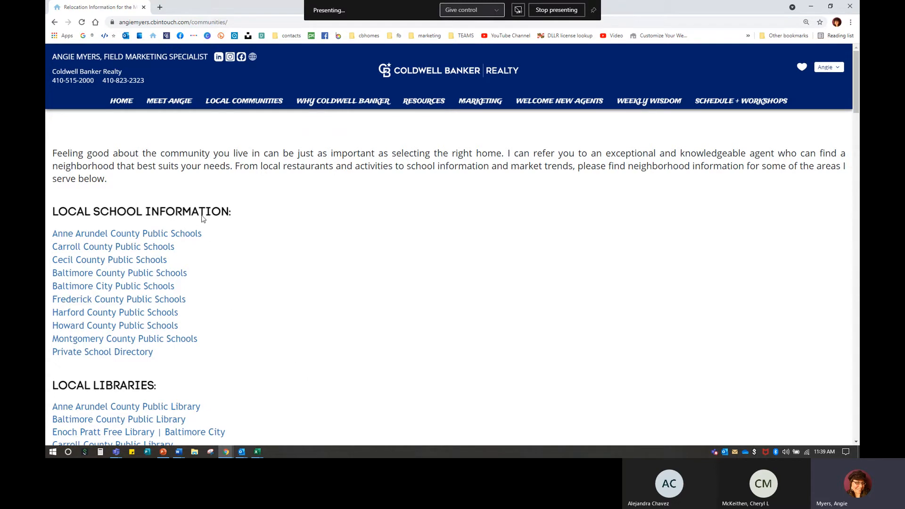
scroll(267, 277, down, 1)
scroll(266, 278, down, 4)
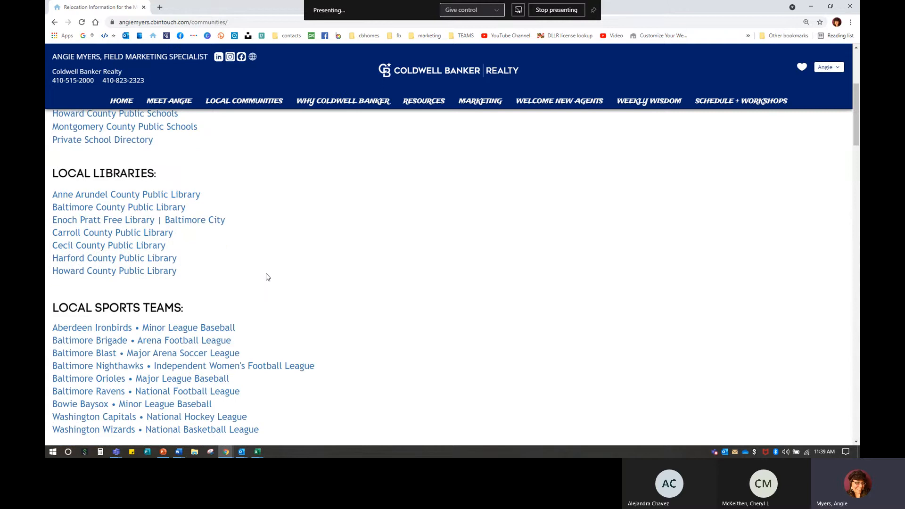
scroll(253, 248, down, 3)
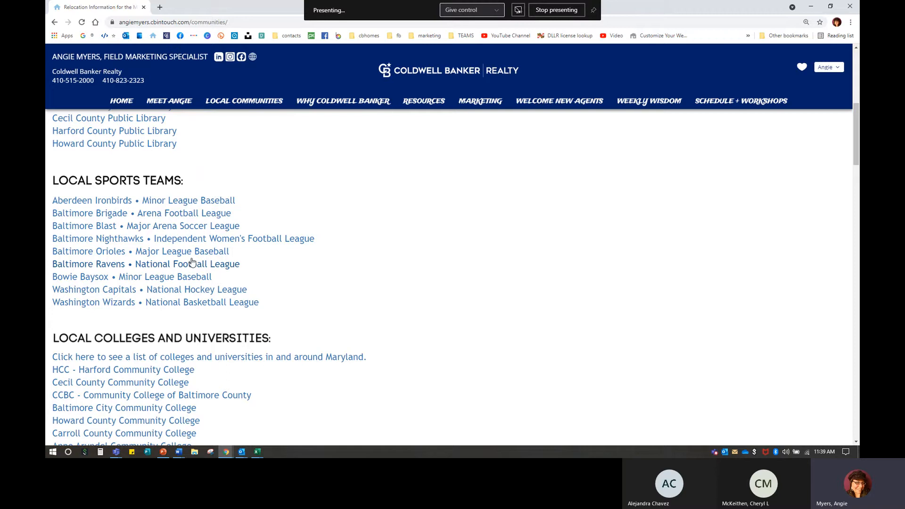
scroll(315, 295, down, 4)
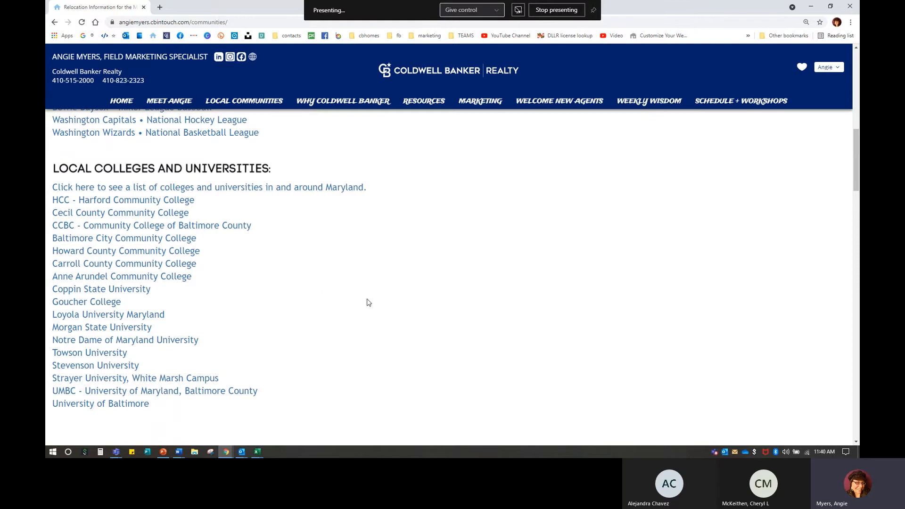
scroll(379, 312, up, 9)
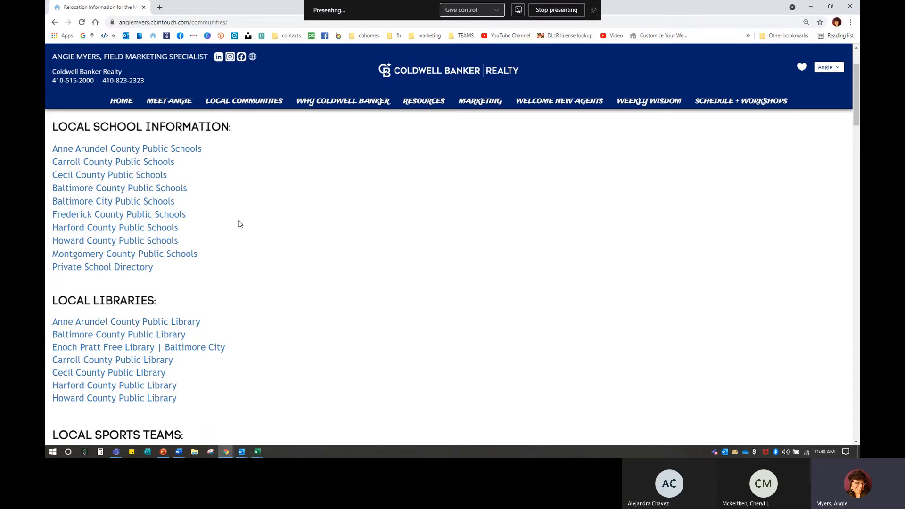
scroll(243, 224, down, 1)
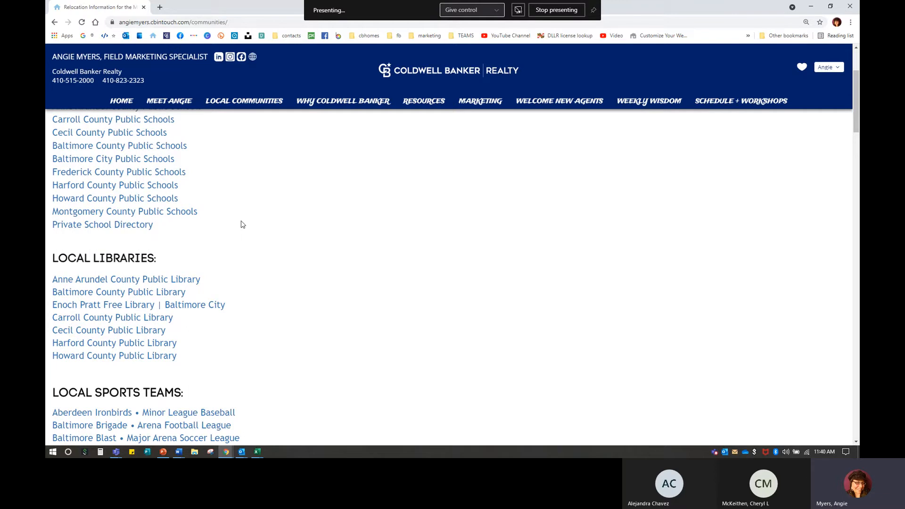
scroll(243, 225, down, 2)
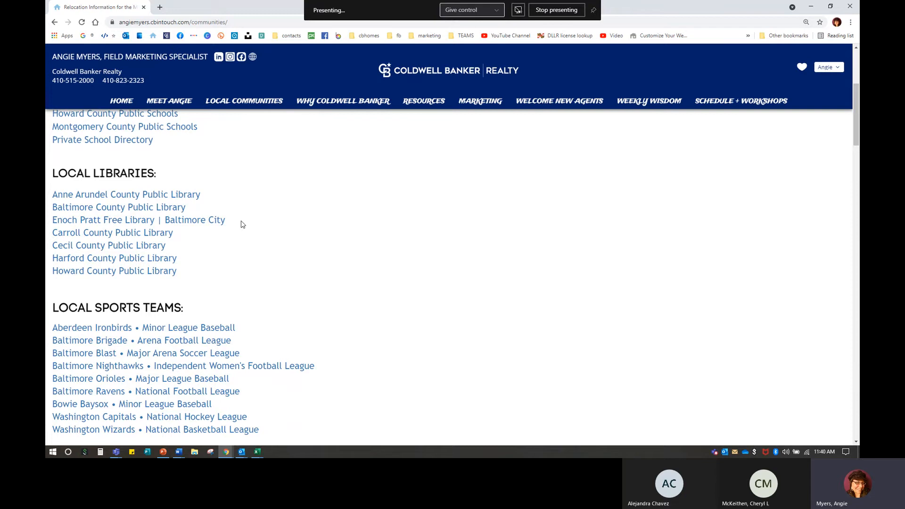
scroll(242, 224, down, 16)
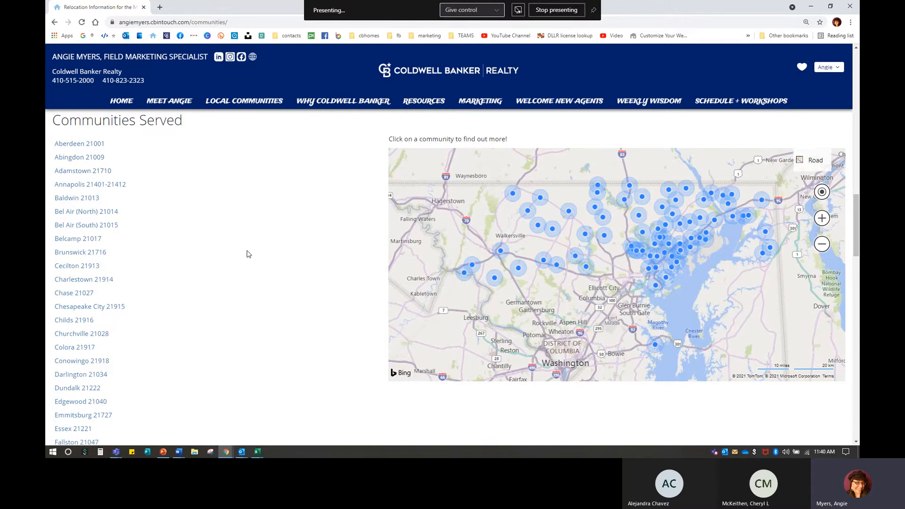
scroll(249, 254, down, 6)
scroll(248, 254, up, 6)
scroll(220, 367, up, 1)
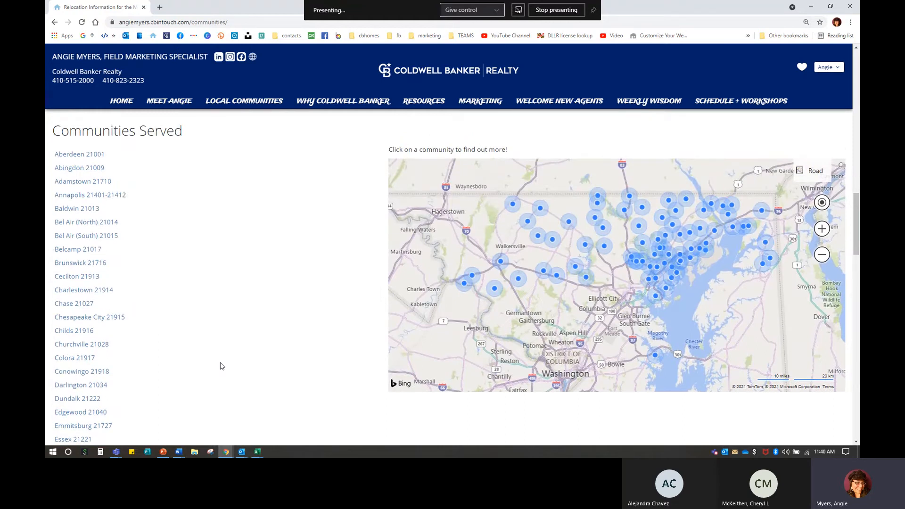
scroll(220, 367, up, 3)
drag(52, 198, 124, 211)
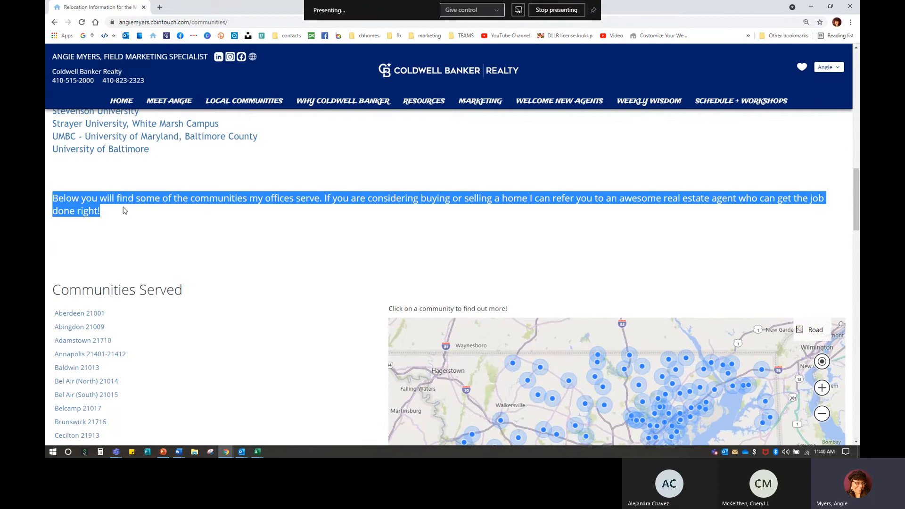
click(198, 231)
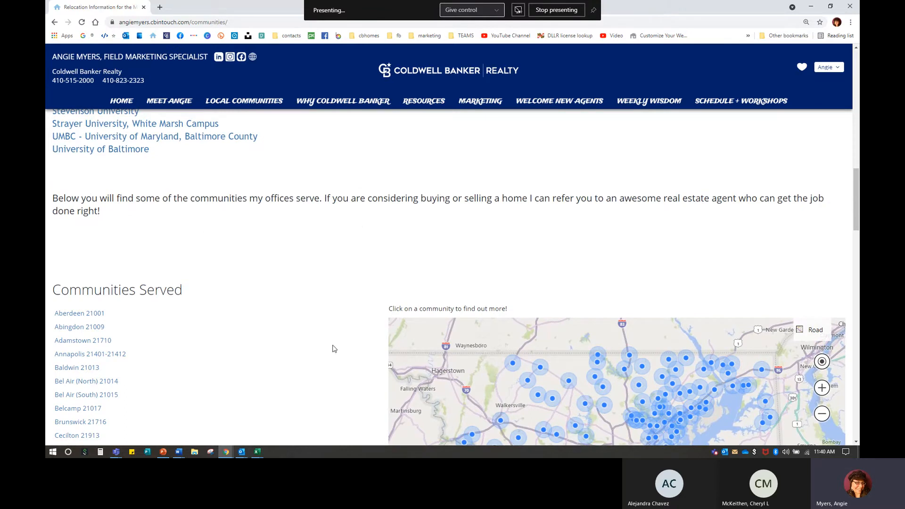
scroll(334, 353, down, 3)
Step: Go to teamgavinwins.com in a new tab
click(159, 7)
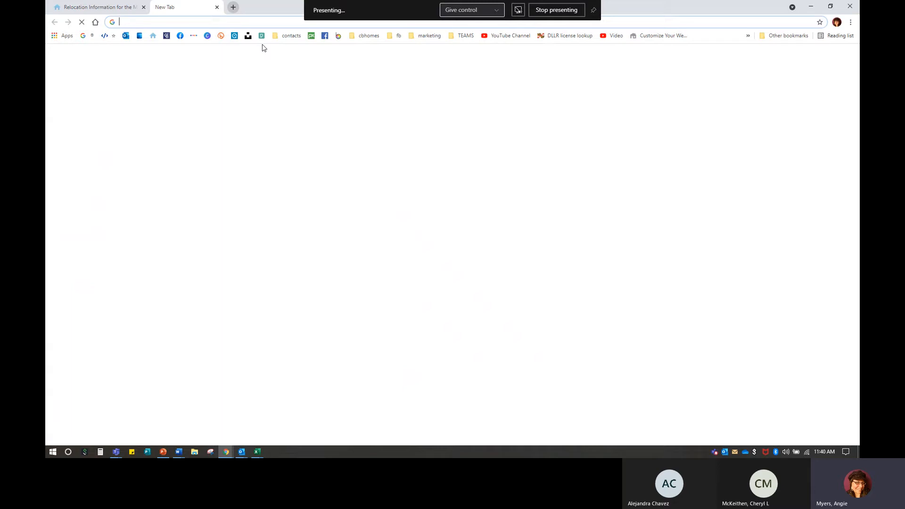
text(taer)
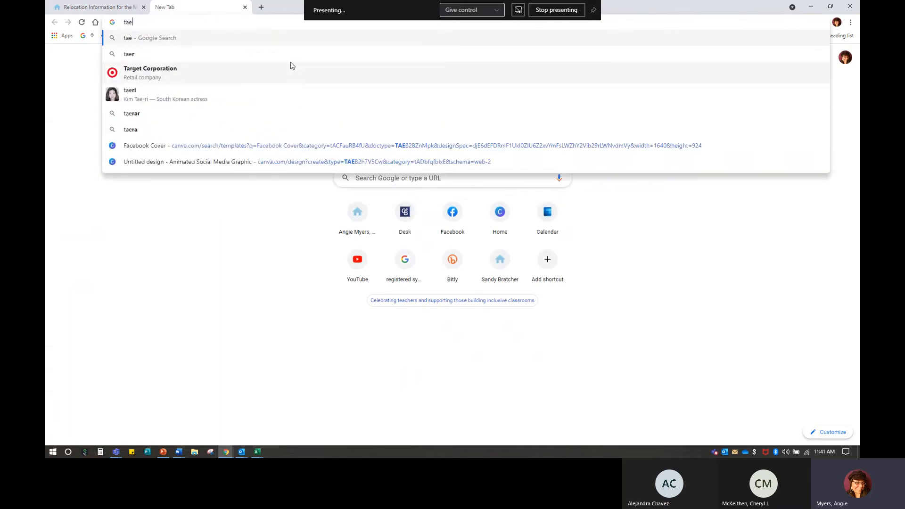
key(BackSpace)
key(BackSpace)
key(BackSpace)
text(eam)
key(Return)
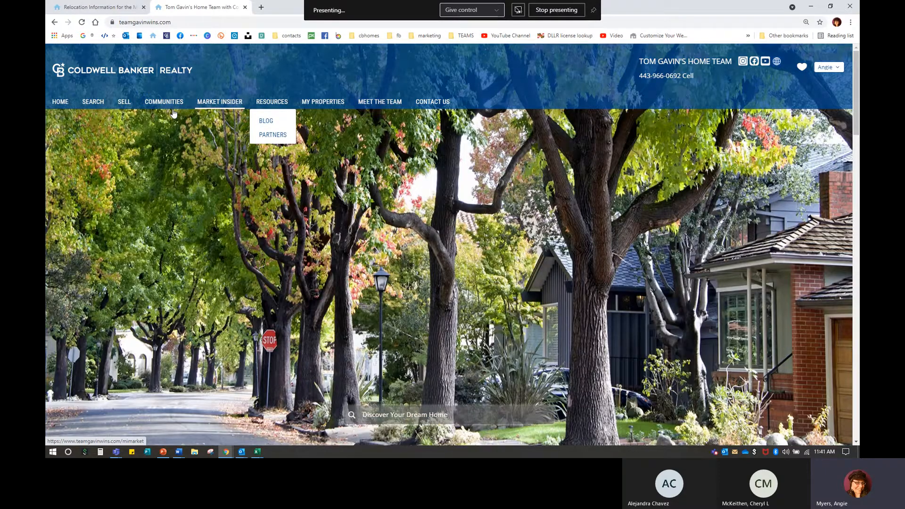
Step: Open the team site's COMMUNITIES page, scroll to its three Communities Served, then close the tab
click(171, 104)
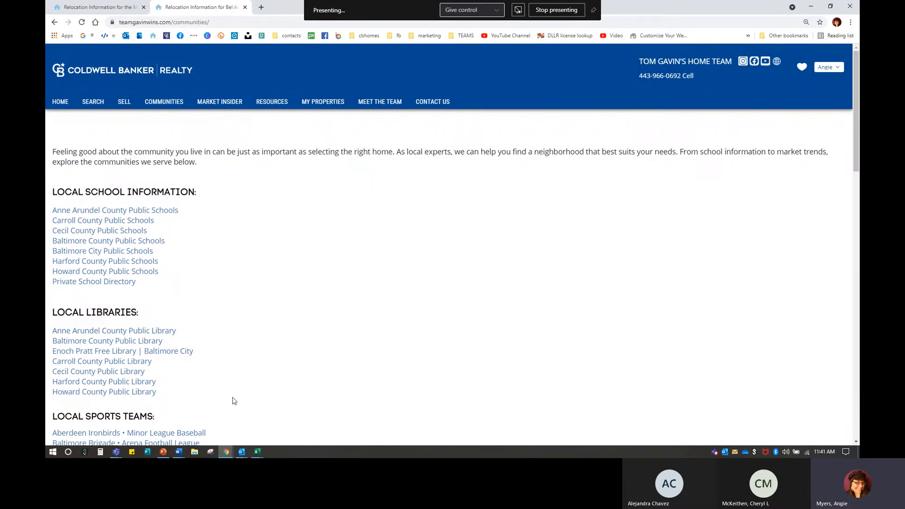
scroll(137, 283, down, 12)
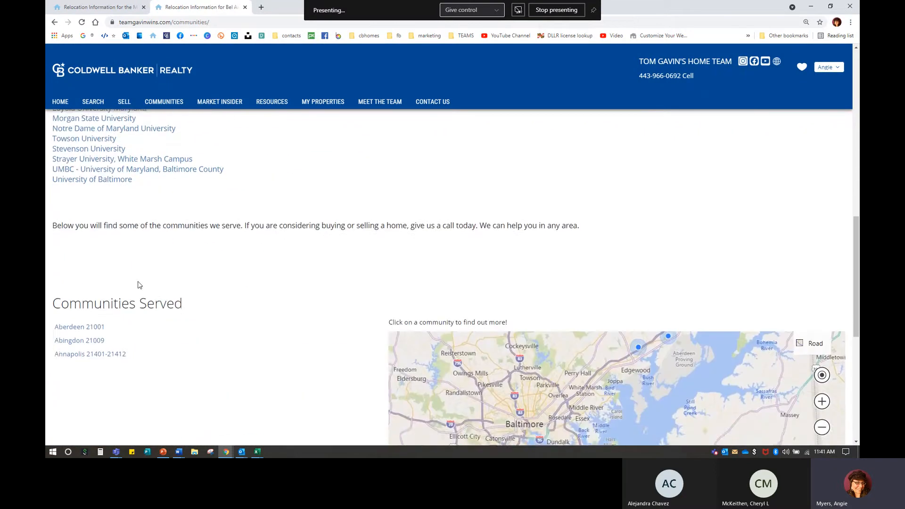
scroll(134, 278, down, 2)
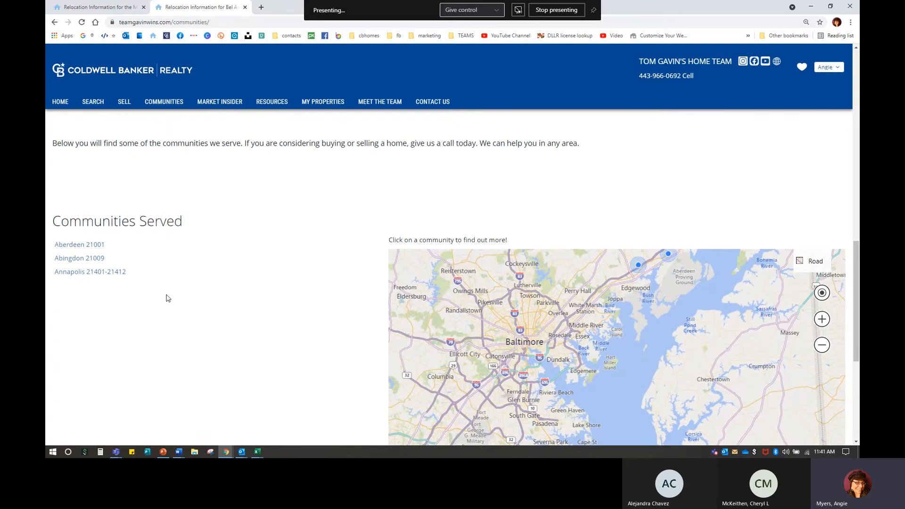
scroll(166, 298, down, 1)
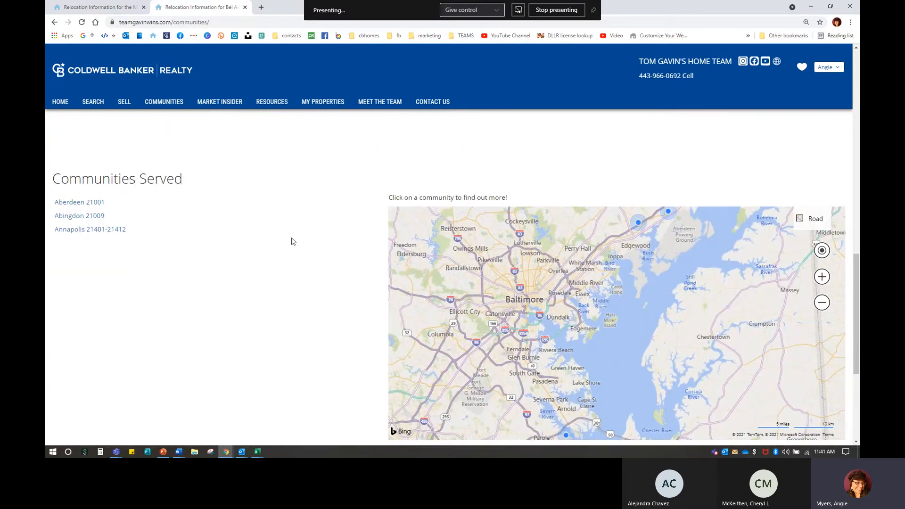
click(245, 8)
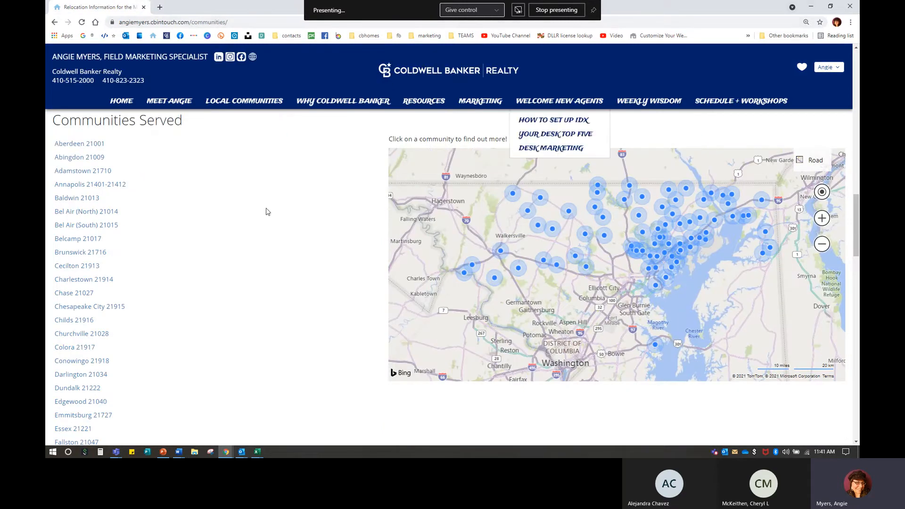
Step: Scroll down the agent site's Communities Served list and open Joppatowne 21085
scroll(212, 261, down, 2)
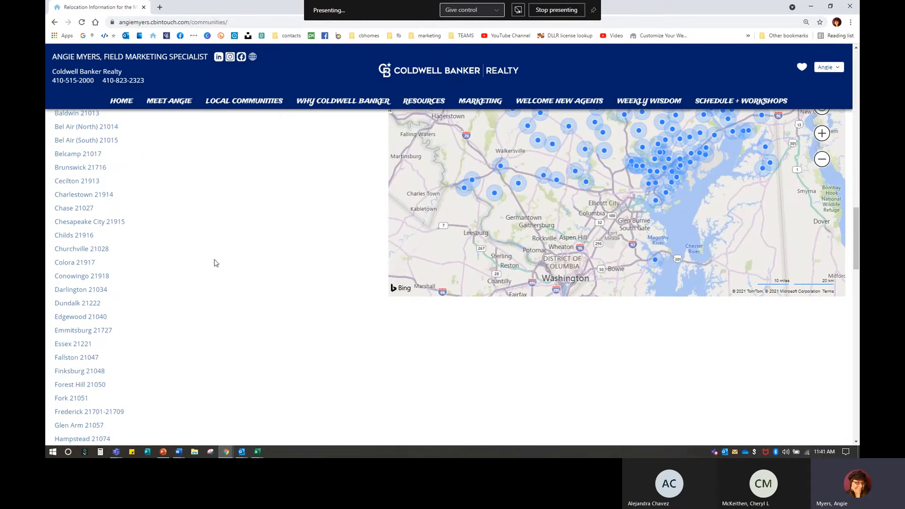
scroll(217, 263, down, 2)
scroll(215, 262, down, 2)
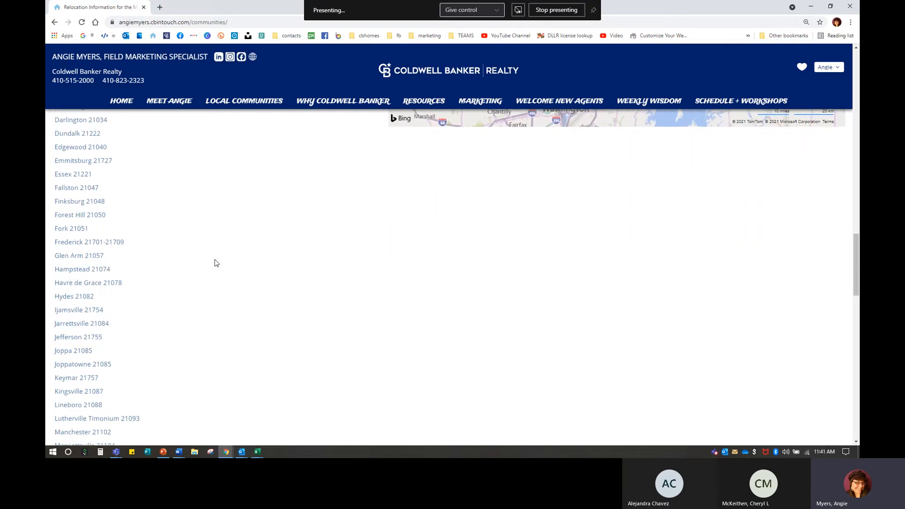
scroll(185, 352, down, 1)
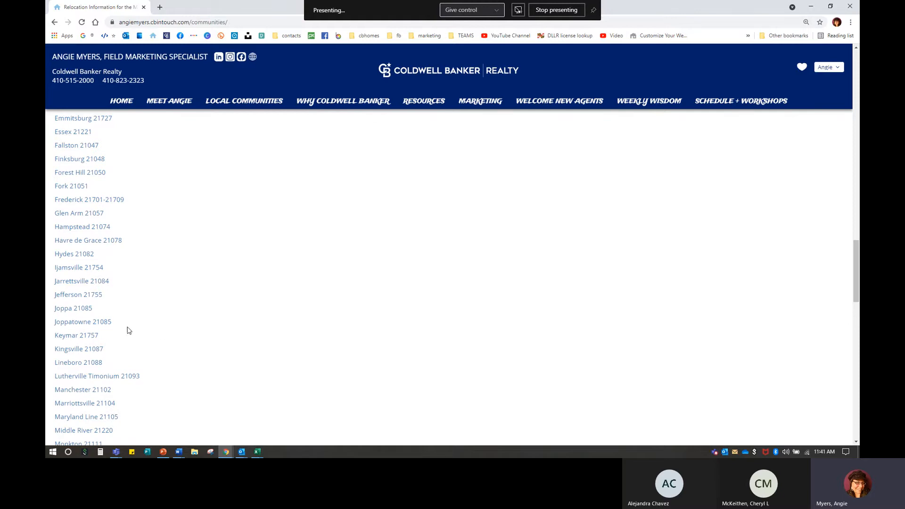
click(105, 322)
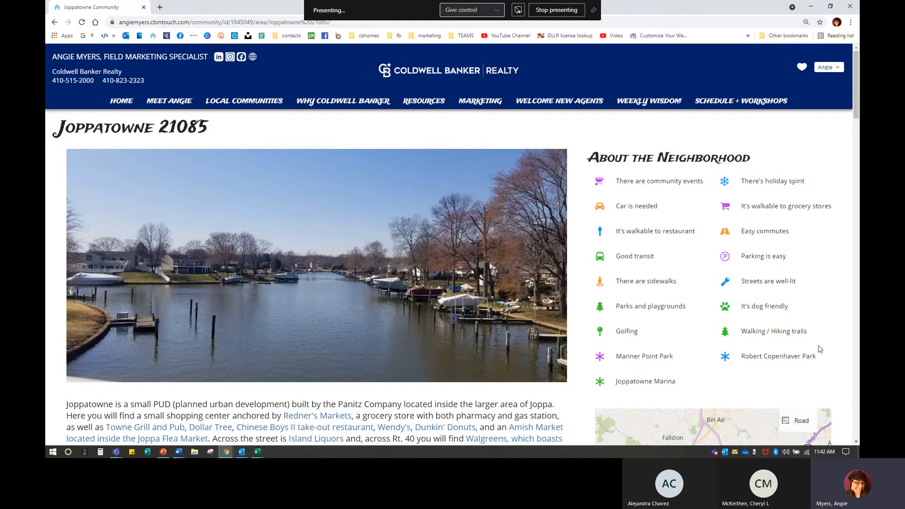
scroll(217, 278, down, 1)
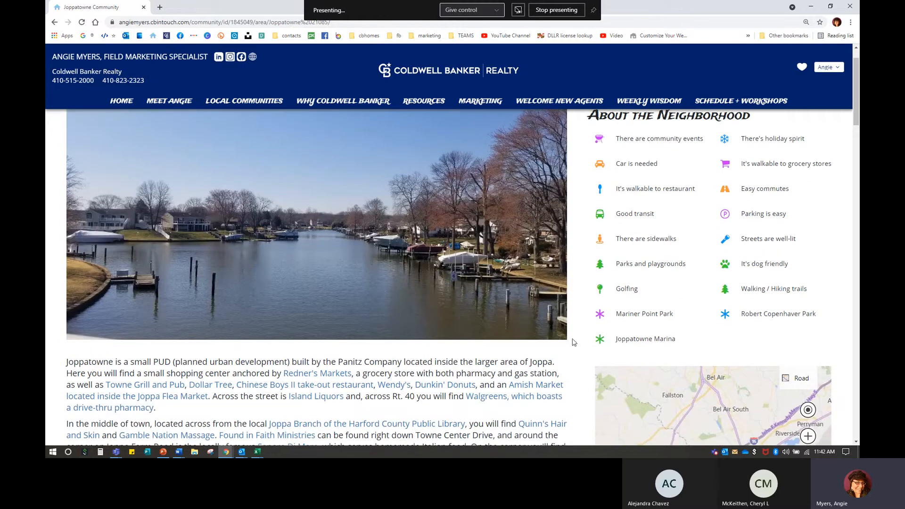
key(ctrl)
key(ctrl)
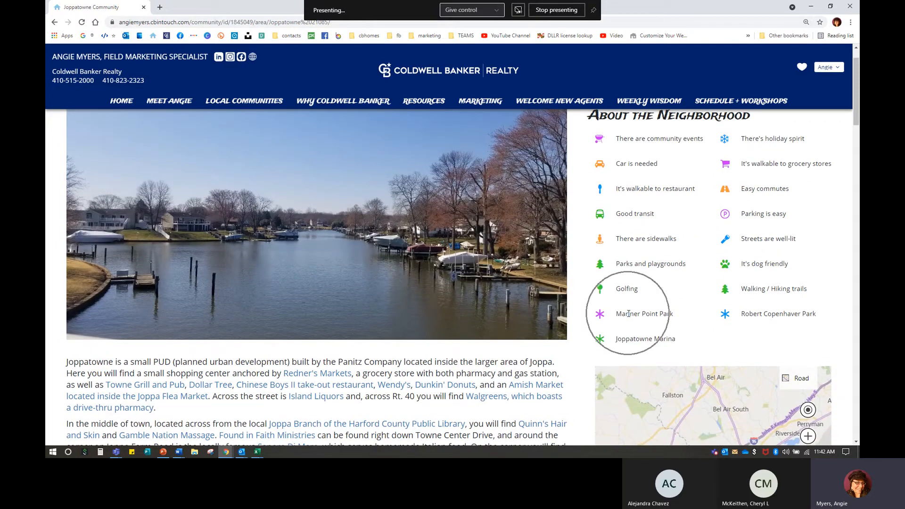
key(ctrl)
key(ctrl)
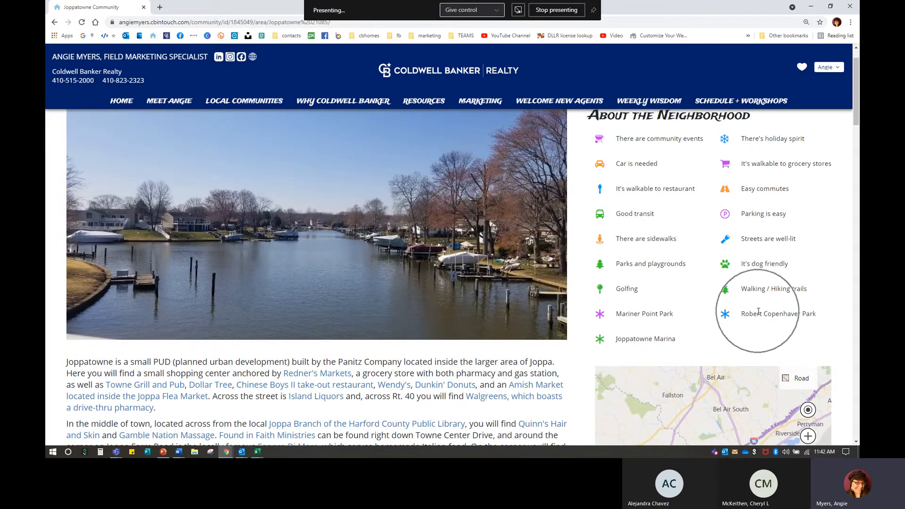
scroll(231, 391, down, 4)
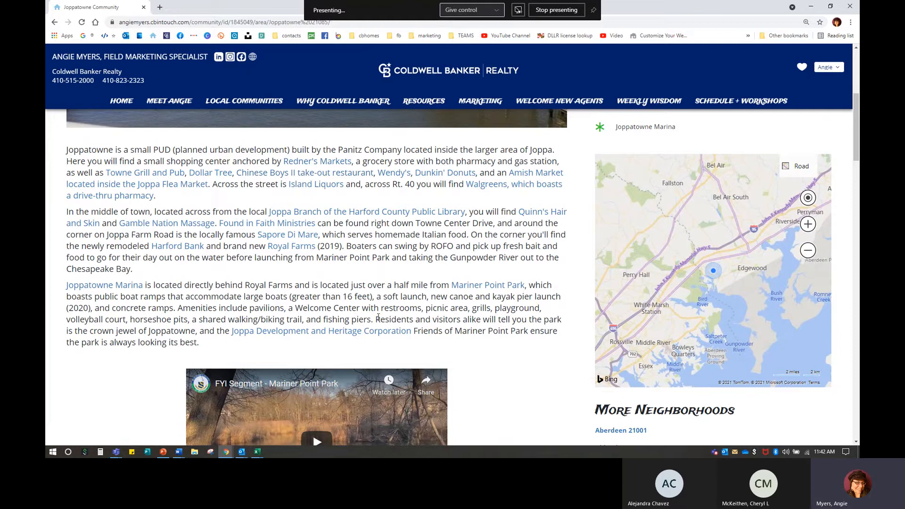
scroll(139, 135, down, 1)
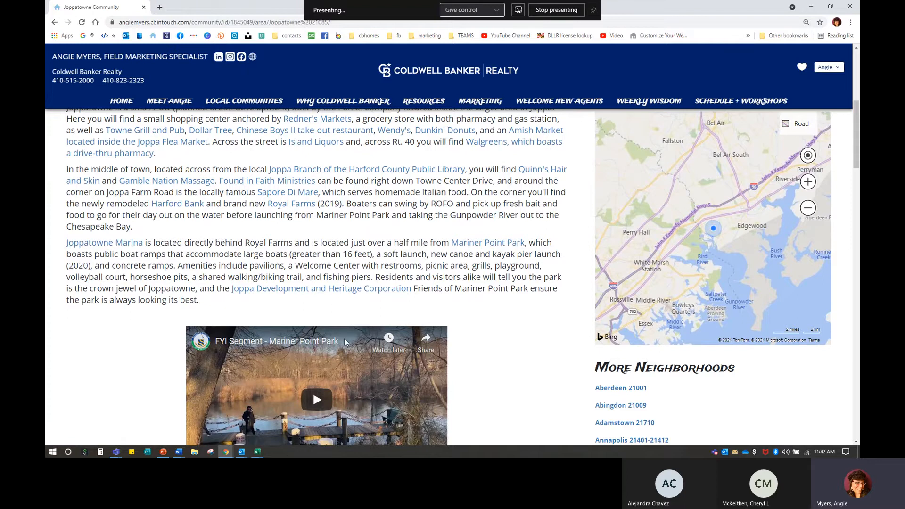
scroll(324, 275, up, 1)
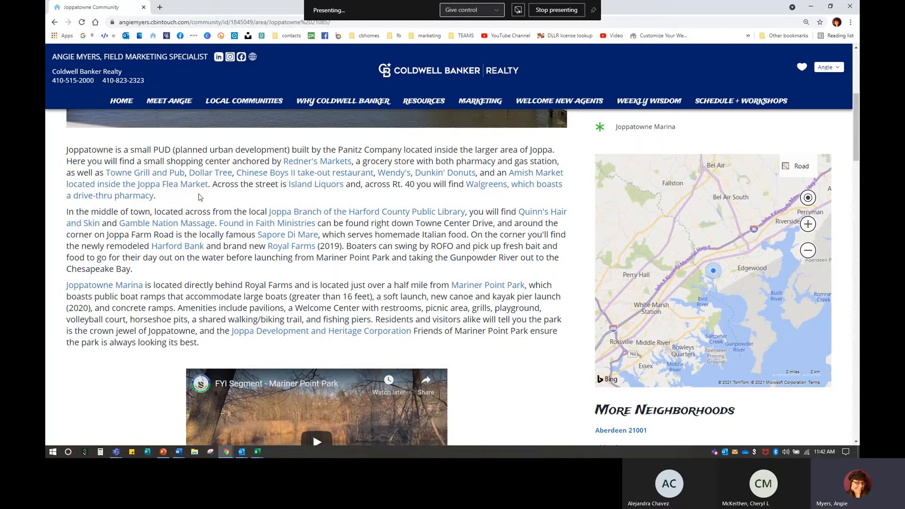
scroll(273, 270, down, 2)
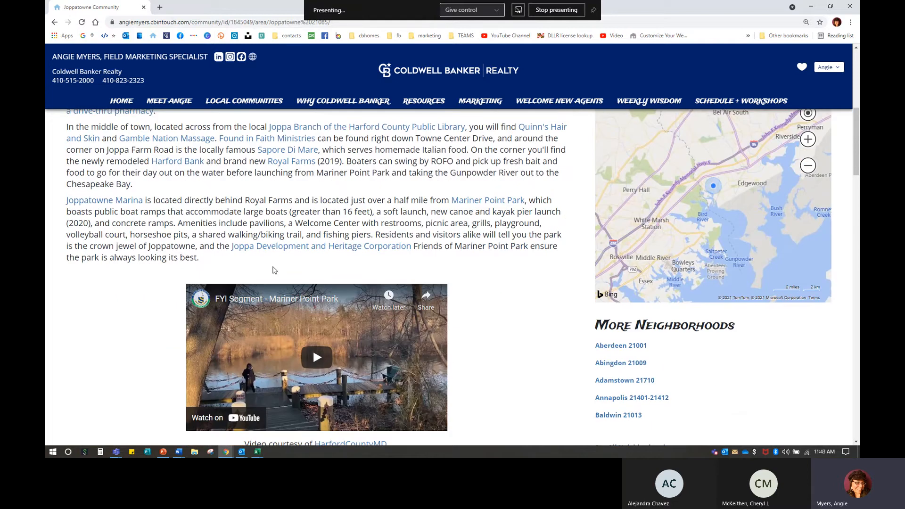
scroll(274, 270, down, 2)
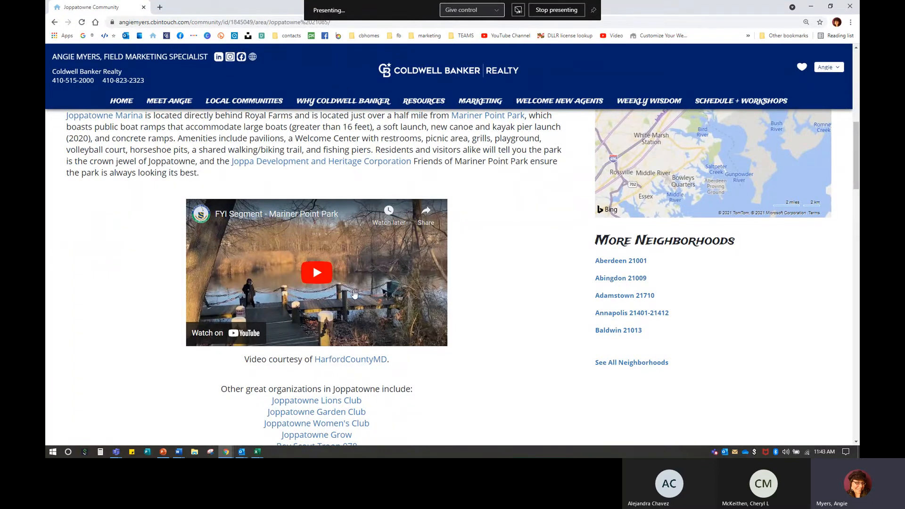
scroll(353, 288, down, 5)
scroll(330, 326, down, 2)
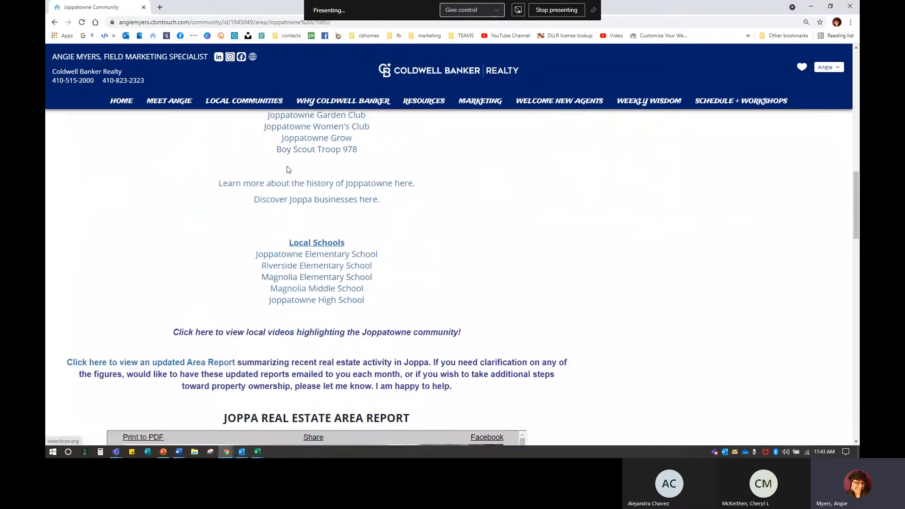
scroll(369, 311, down, 3)
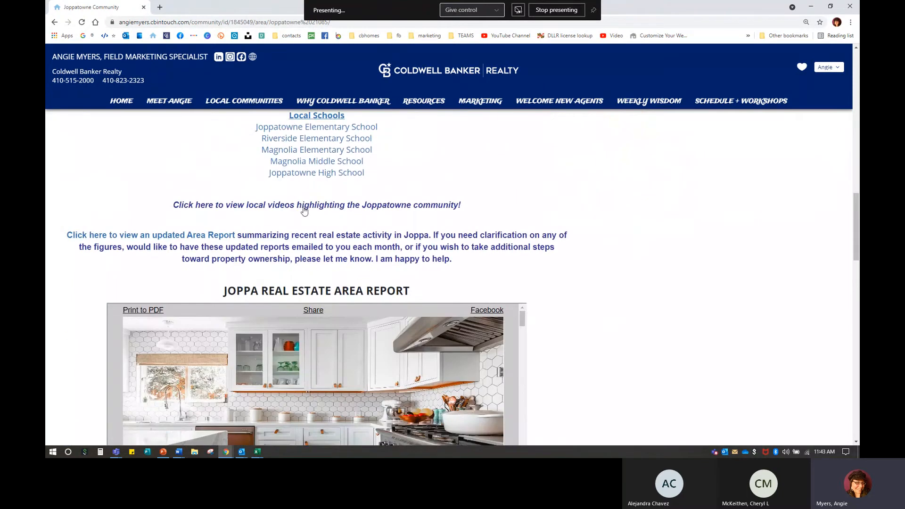
scroll(344, 358, down, 2)
scroll(575, 366, down, 3)
scroll(559, 359, up, 2)
scroll(277, 319, up, 2)
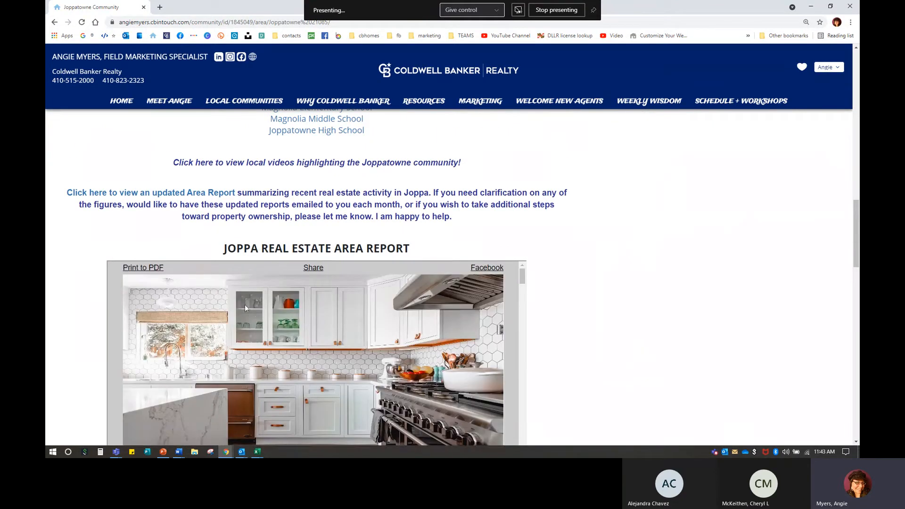
scroll(661, 324, down, 4)
scroll(216, 244, down, 1)
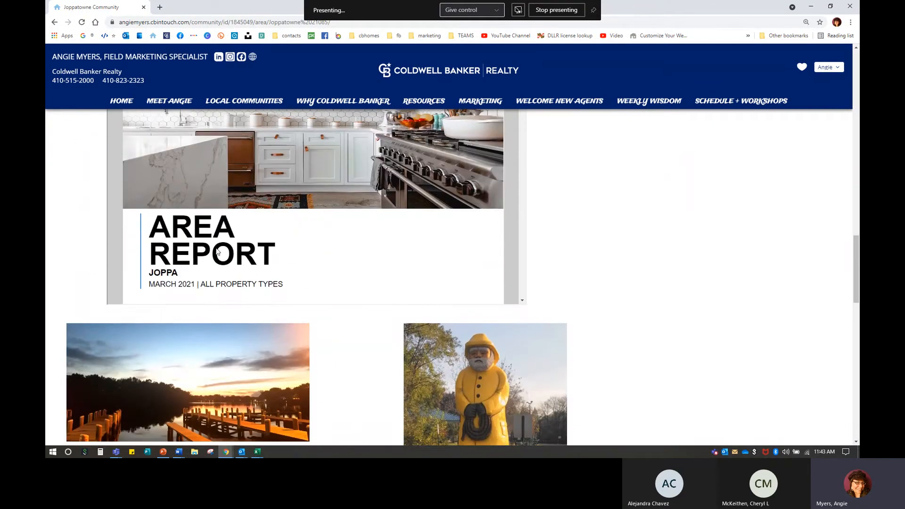
scroll(346, 269, up, 3)
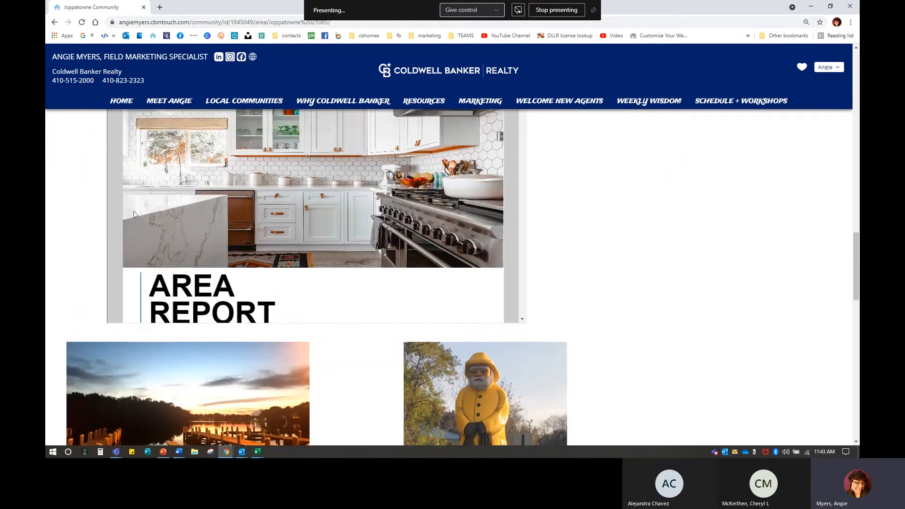
scroll(134, 211, up, 4)
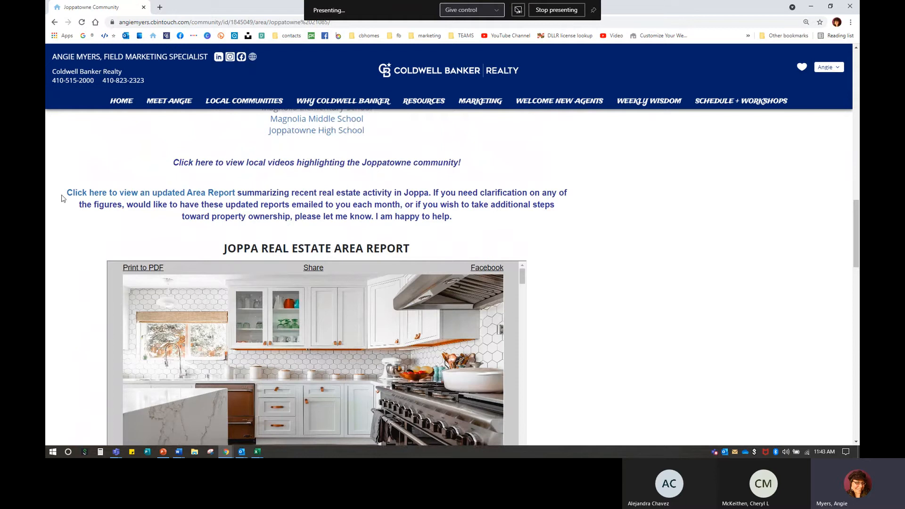
click(131, 193)
scroll(432, 242, down, 9)
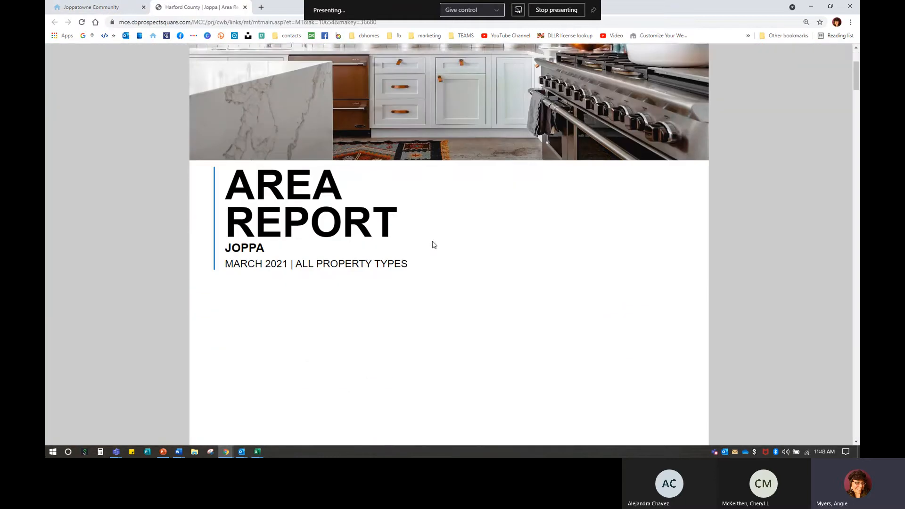
scroll(432, 241, down, 7)
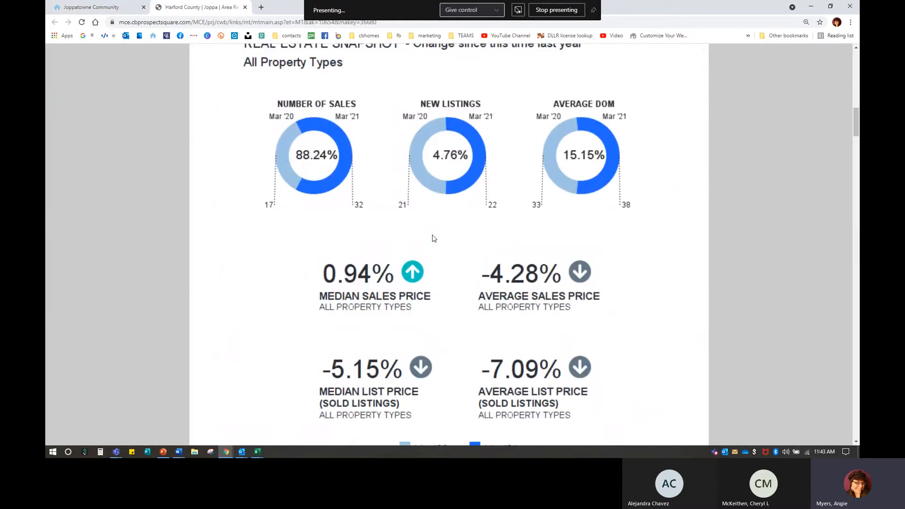
click(245, 8)
scroll(618, 373, down, 6)
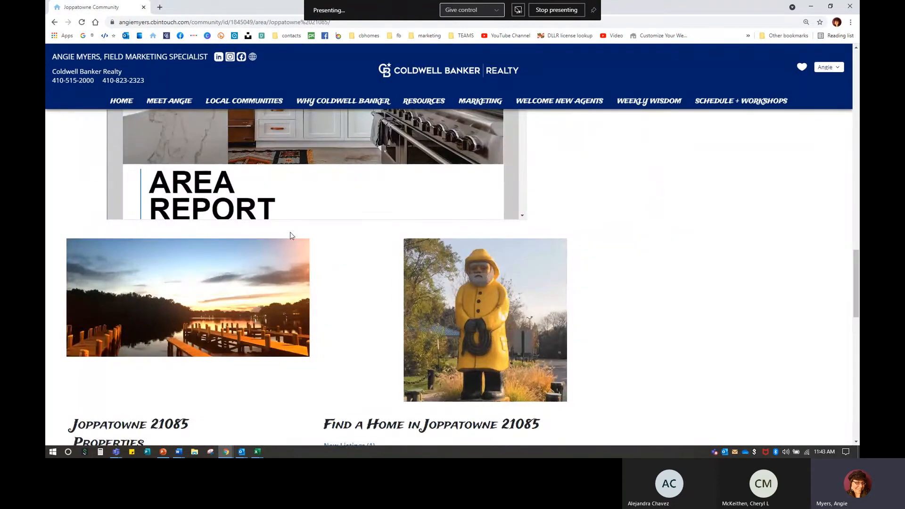
scroll(265, 273, down, 4)
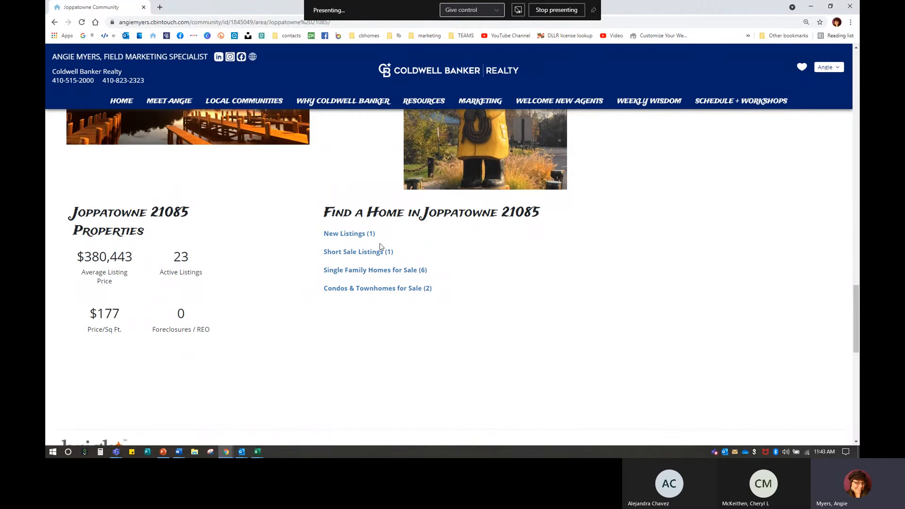
scroll(242, 363, up, 2)
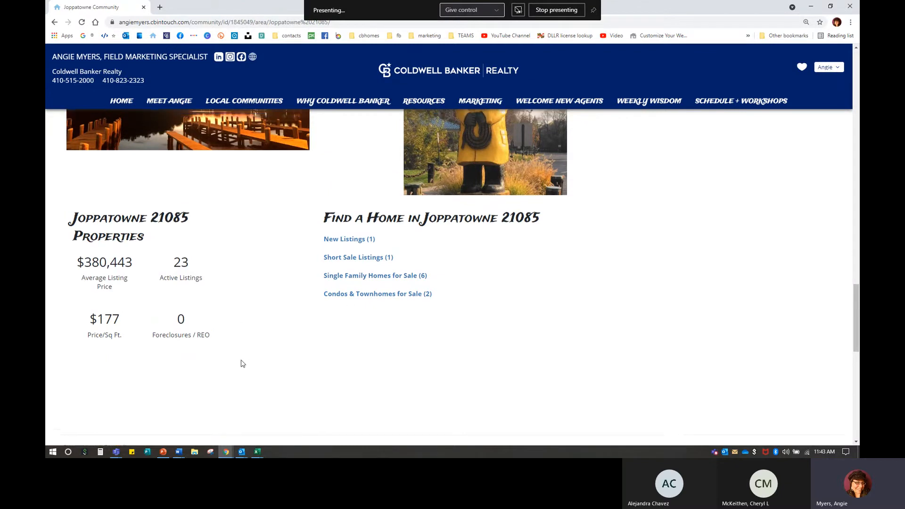
scroll(243, 364, up, 1)
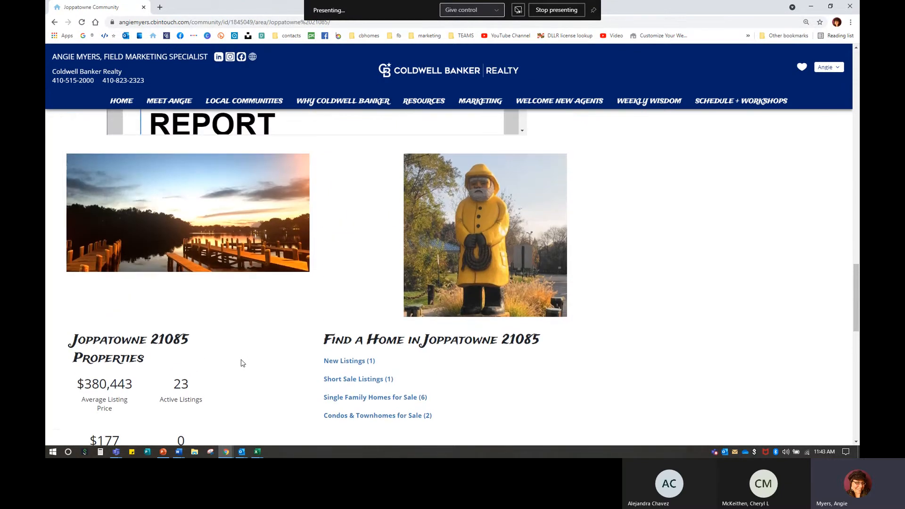
scroll(242, 364, up, 18)
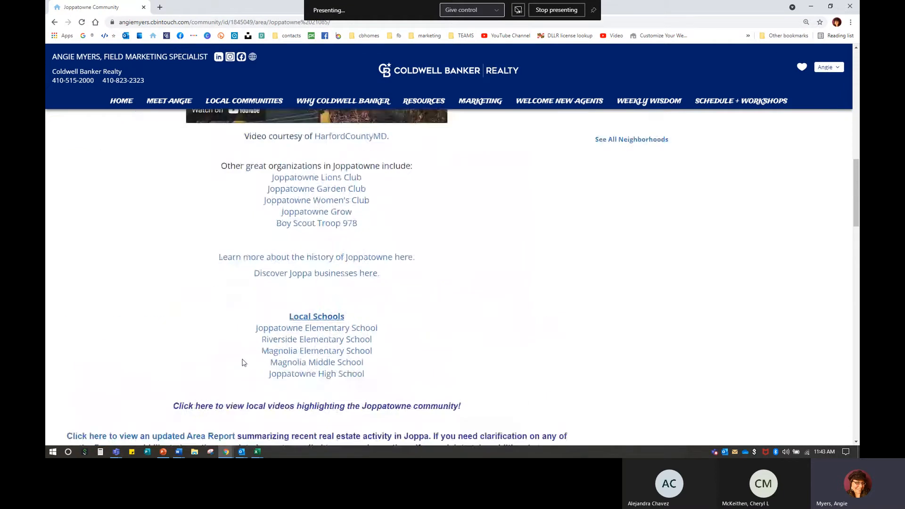
scroll(245, 363, up, 8)
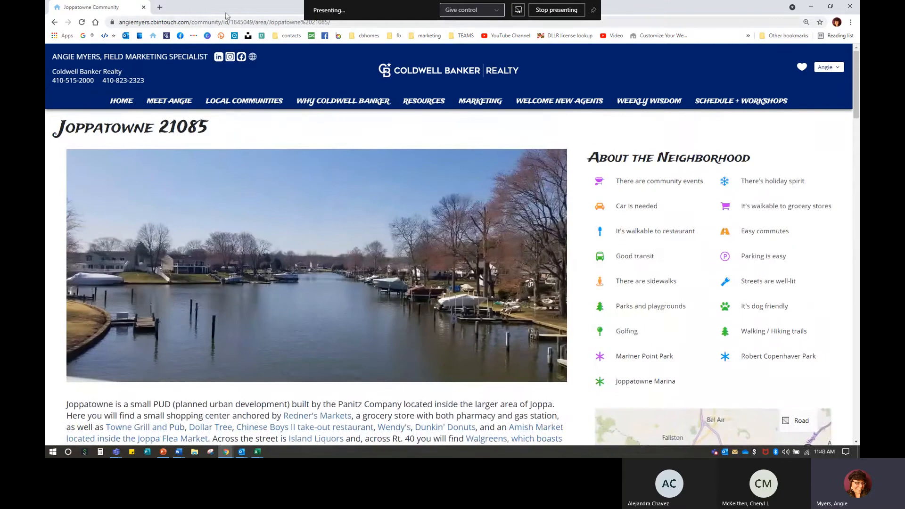
Step: Minimize the site, edit the Local Communities page, and open its Communities Served section
click(812, 6)
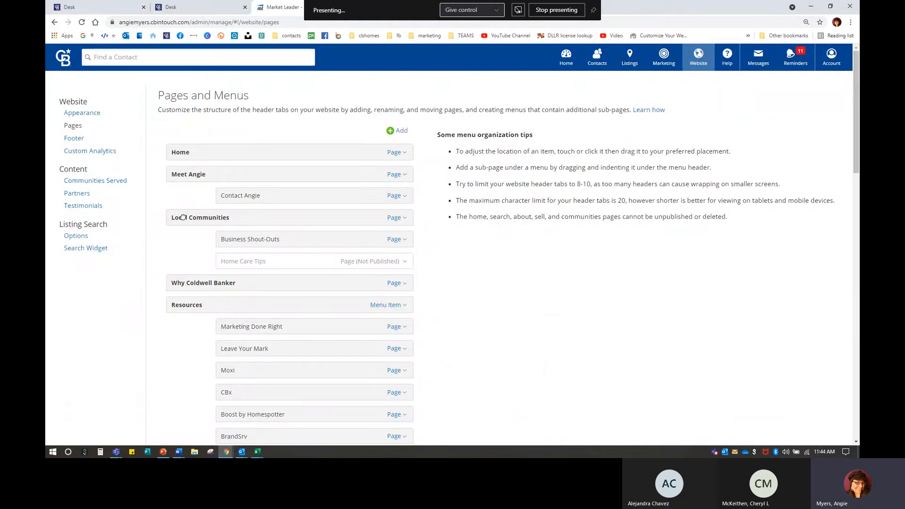
click(393, 217)
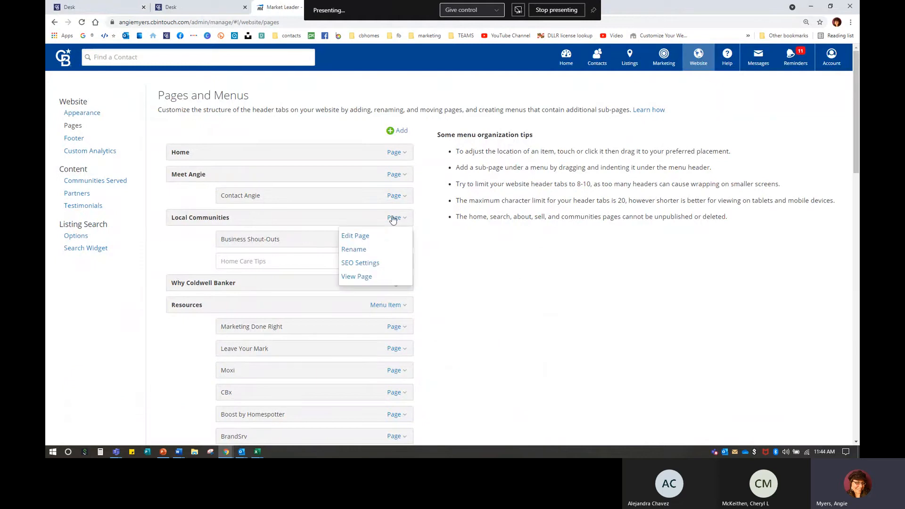
click(356, 233)
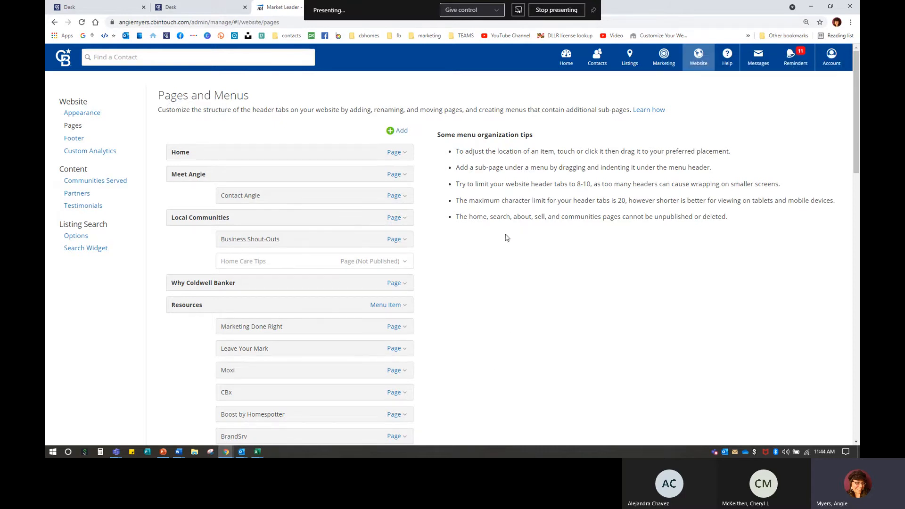
click(91, 188)
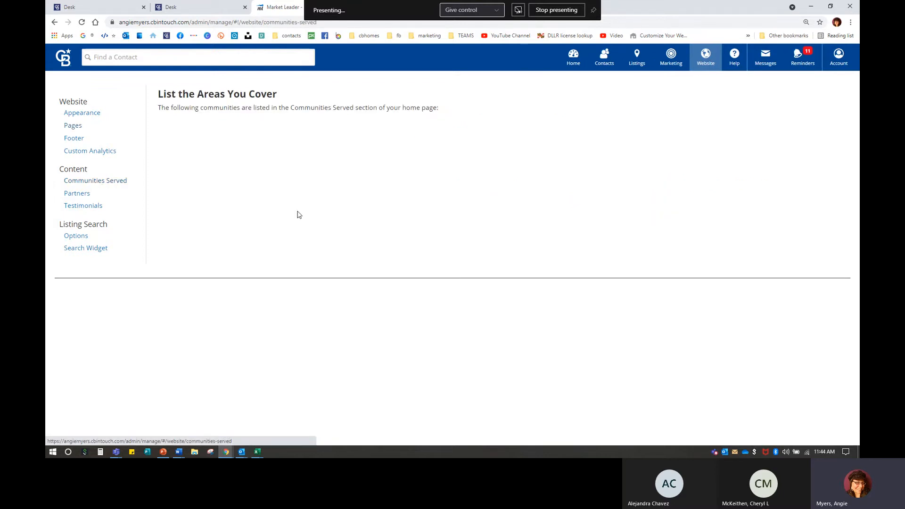
Step: In the InTouch support tools, search the agent by name in the Harford branch and log into their dashboard
click(187, 10)
click(381, 307)
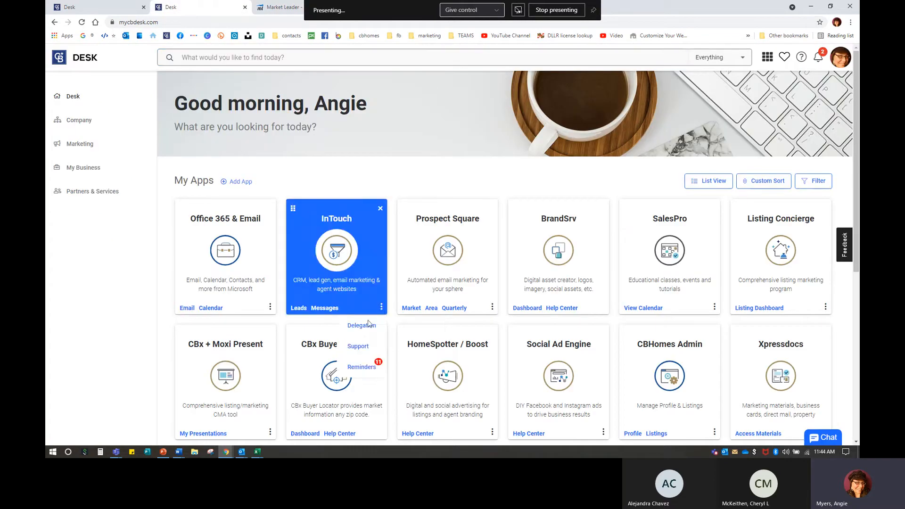
click(358, 347)
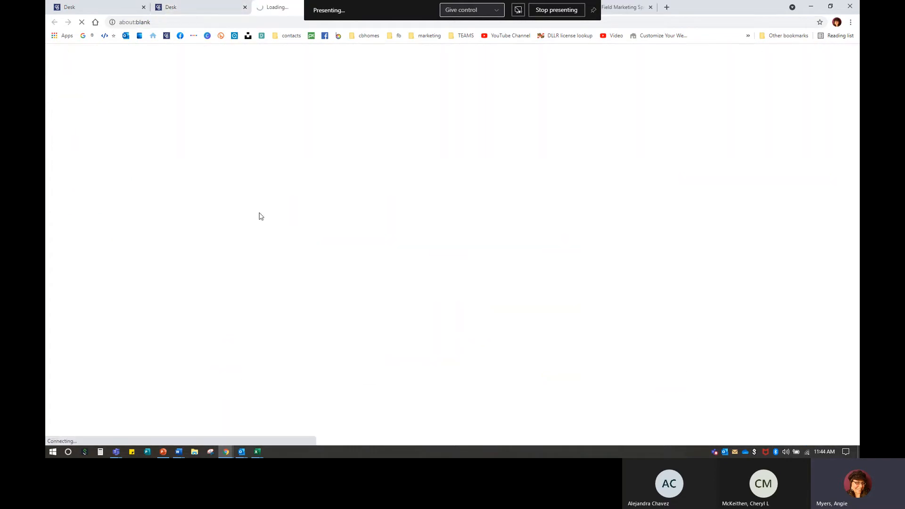
click(160, 125)
text(sandy)
key(Tab)
key(Tab)
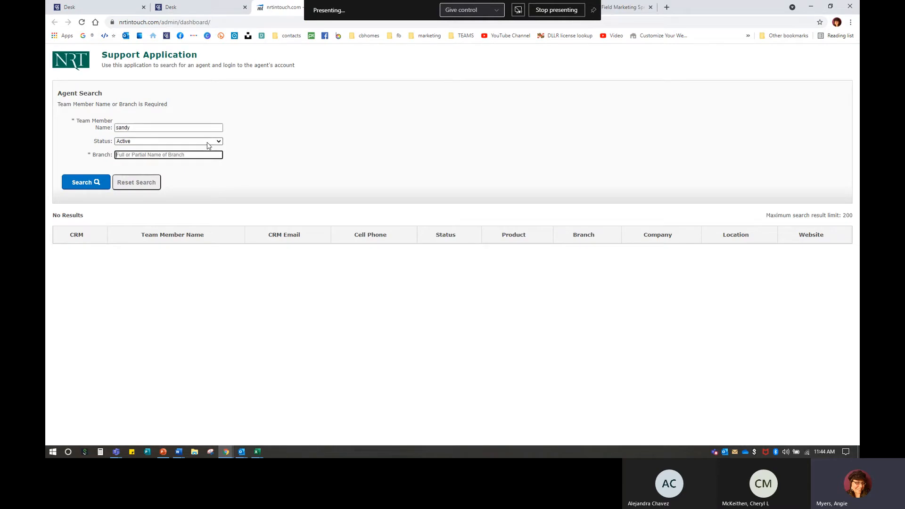
text(harford)
key(Return)
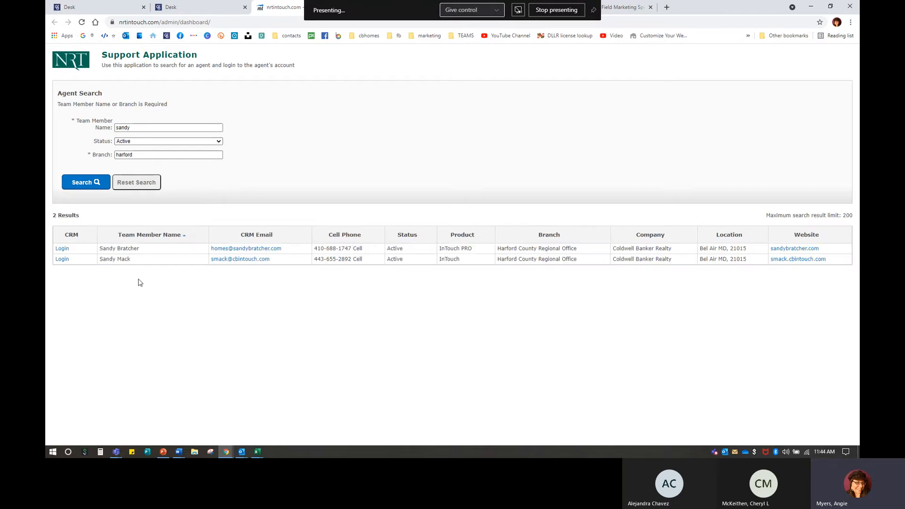
click(62, 259)
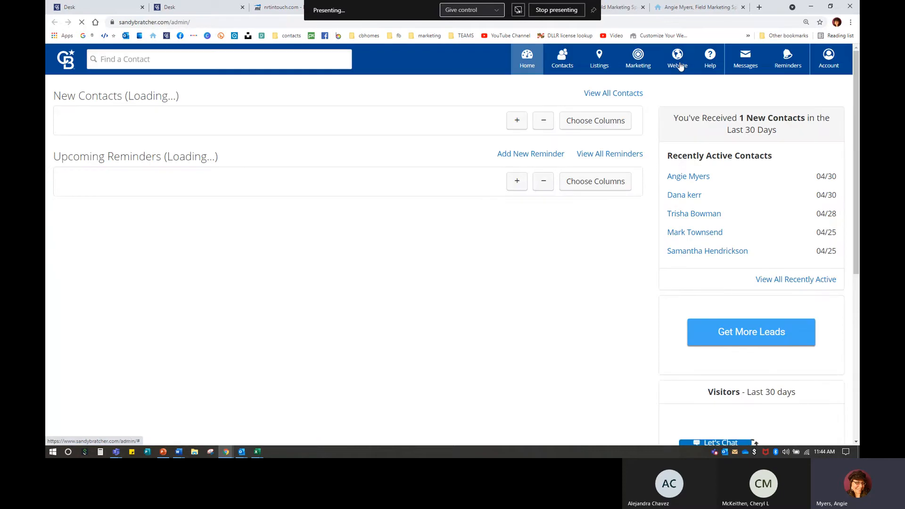
Step: Open the website editor and start editing the Communities page
click(681, 66)
click(686, 90)
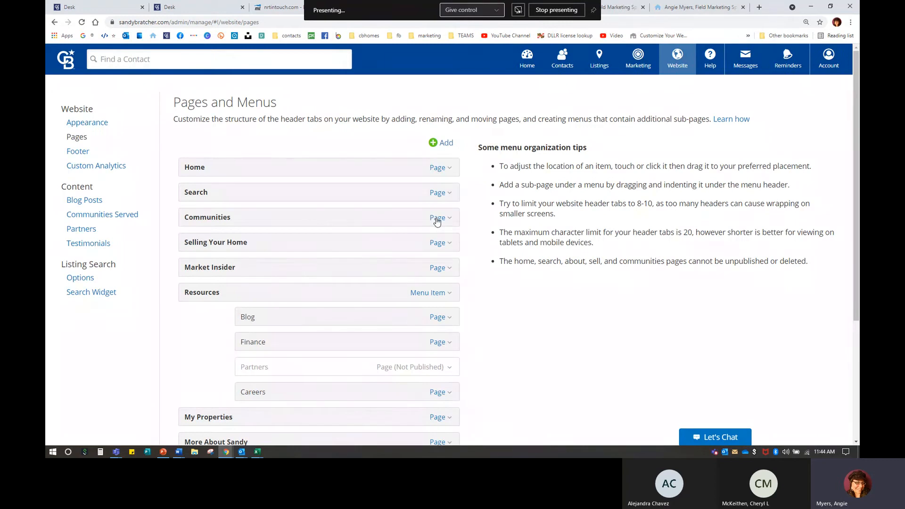
click(437, 219)
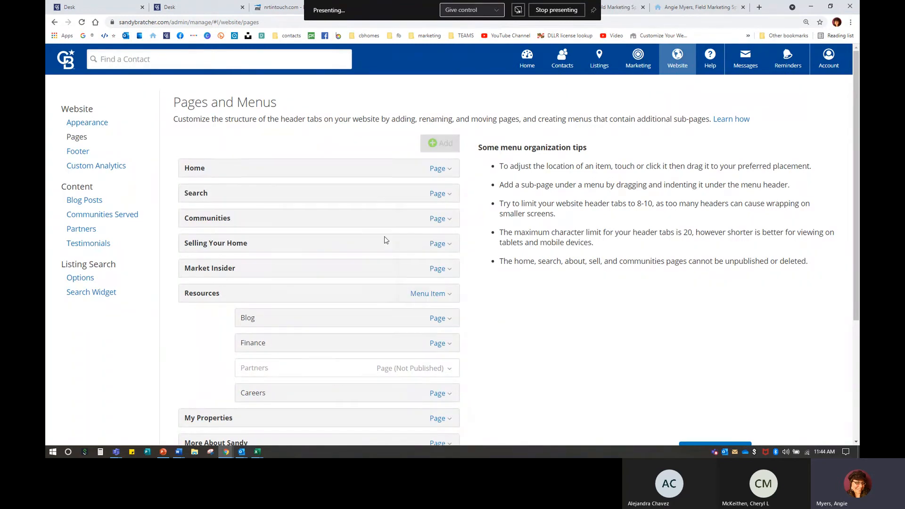
click(384, 237)
Step: Look over the Communities intro paragraph and save the page
drag(140, 135, 750, 173)
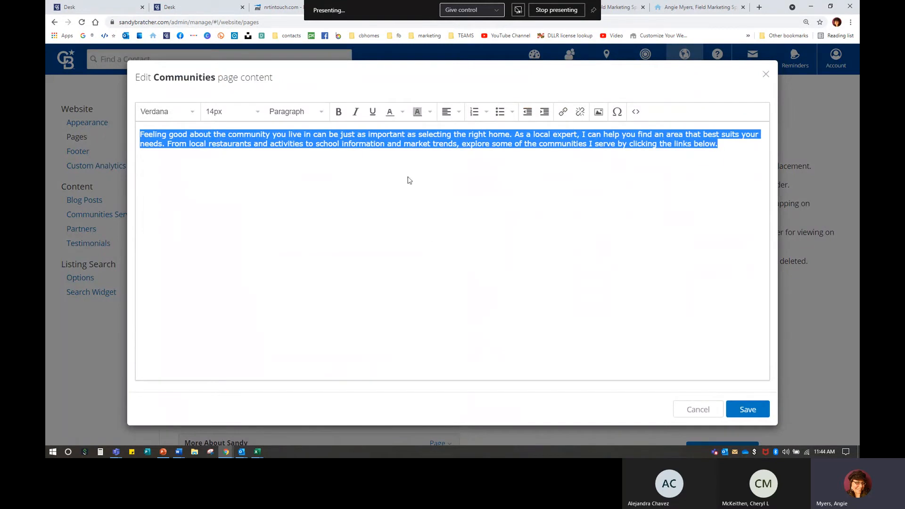
click(434, 237)
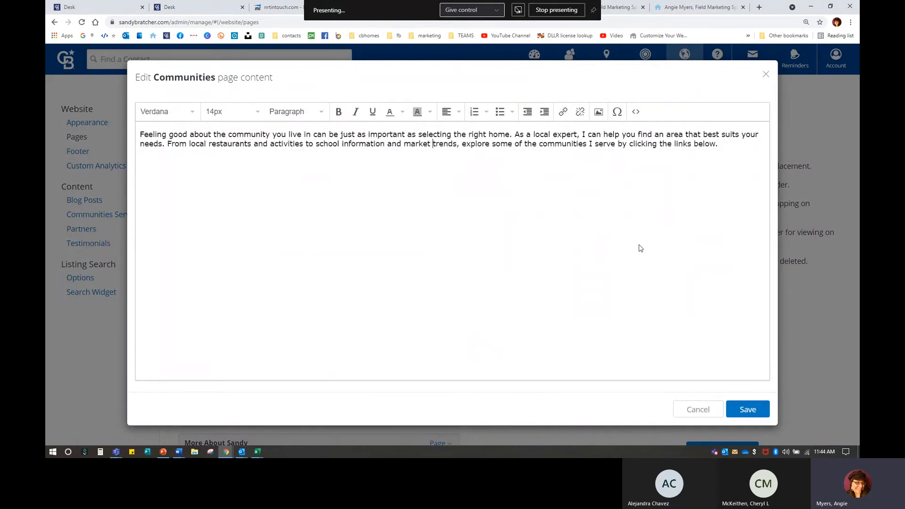
drag(461, 144, 730, 147)
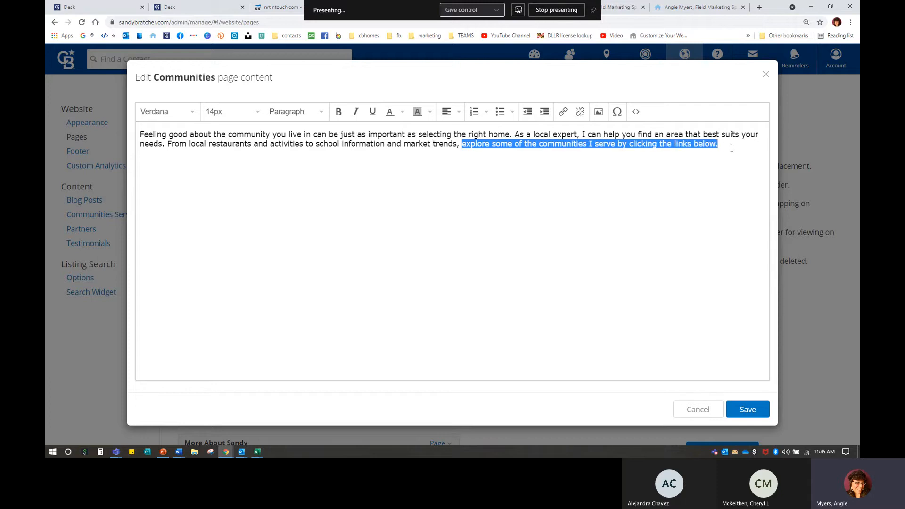
click(513, 135)
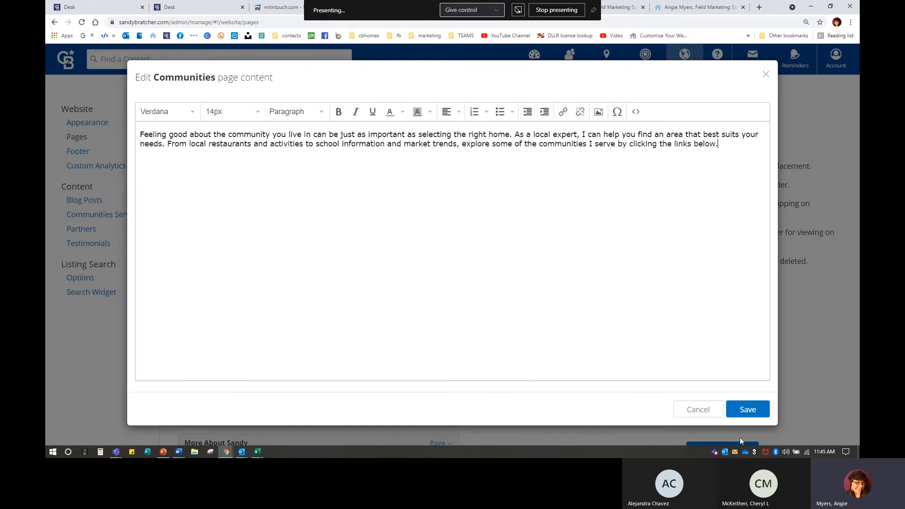
click(748, 409)
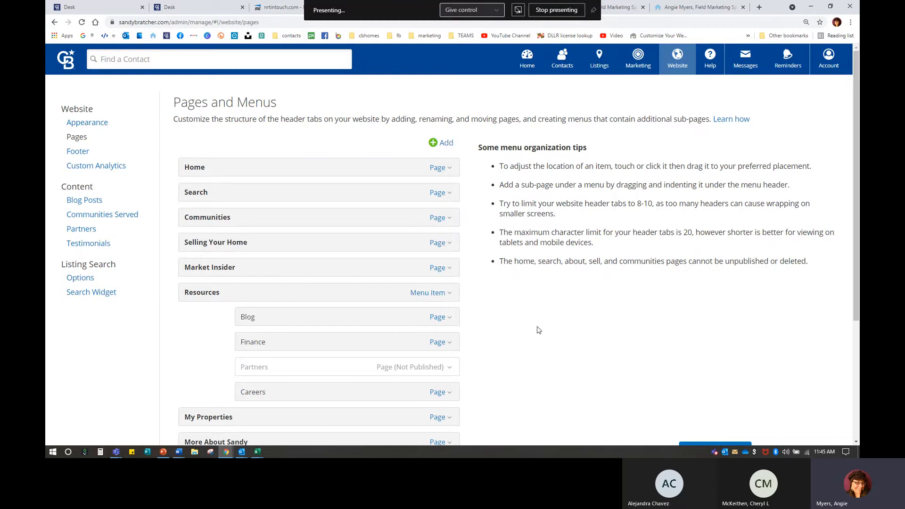
Step: Open Communities Served, scroll to the end of the Aberdeen–Whiteford list, and start a new community
scroll(539, 330, down, 1)
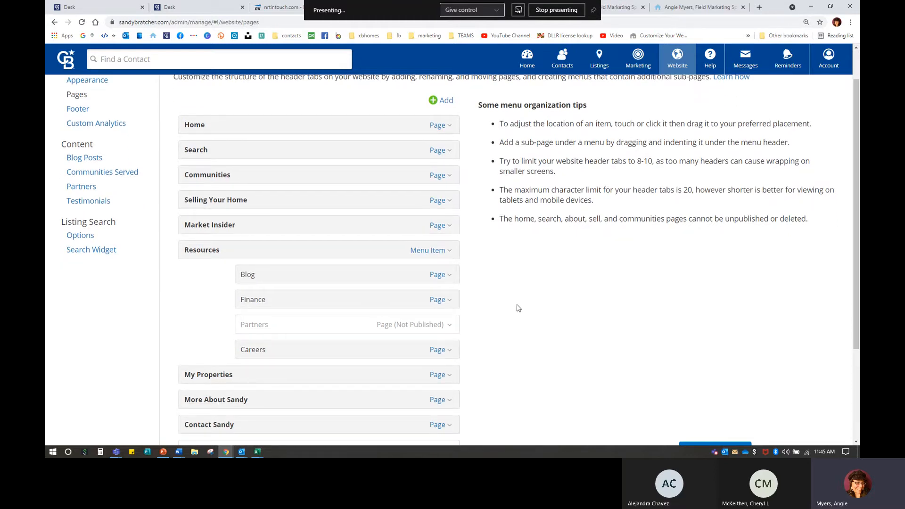
click(111, 172)
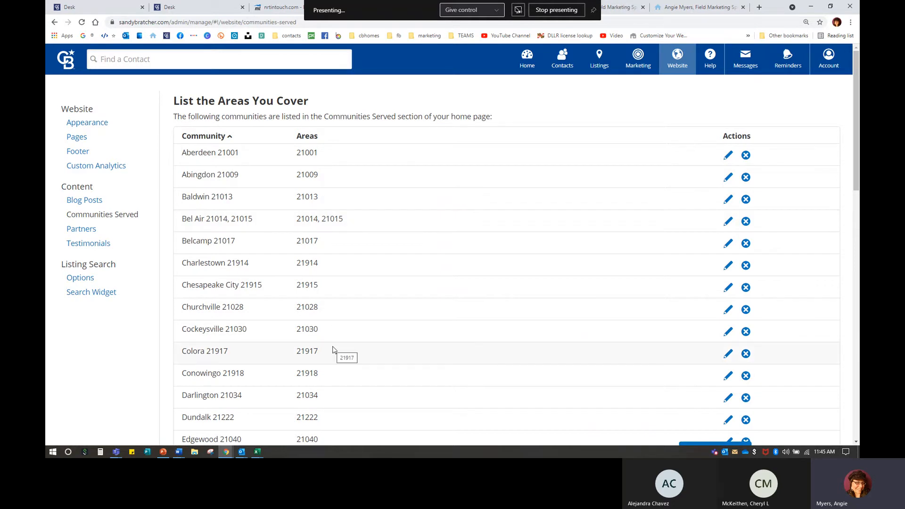
scroll(330, 351, down, 9)
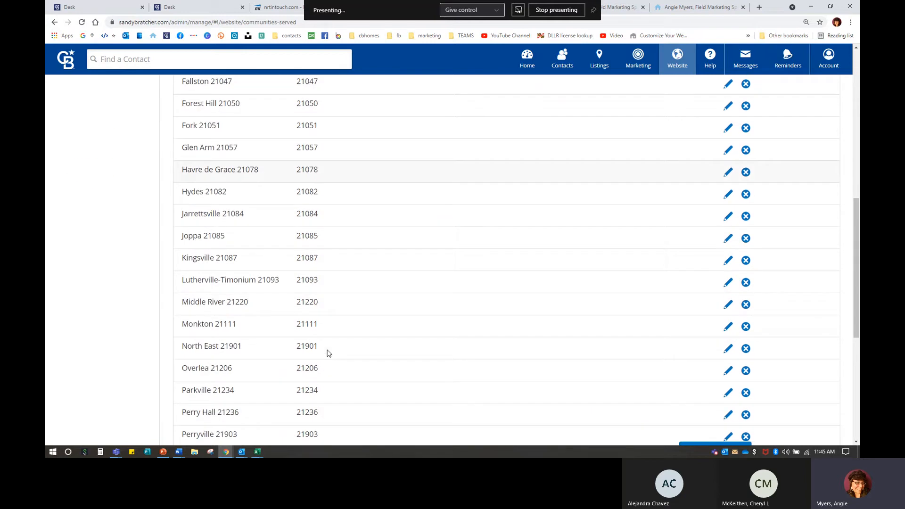
scroll(329, 353, down, 6)
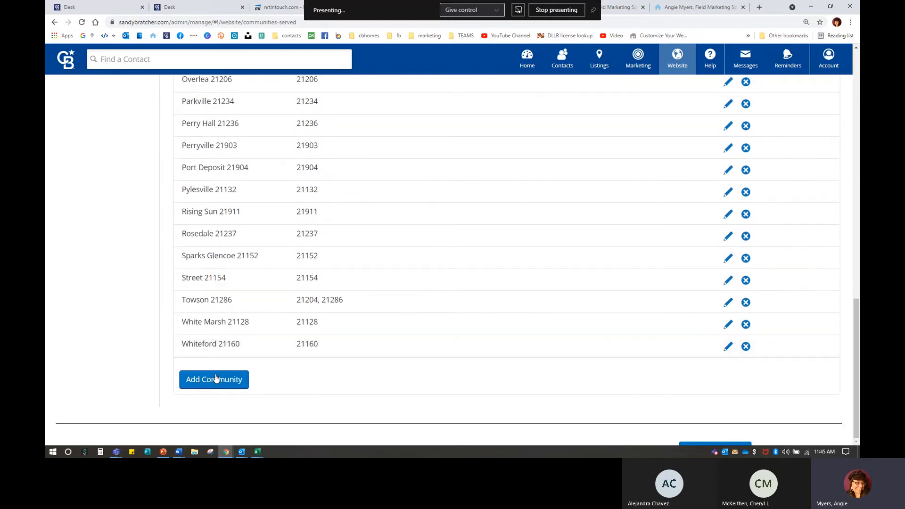
click(215, 379)
click(215, 381)
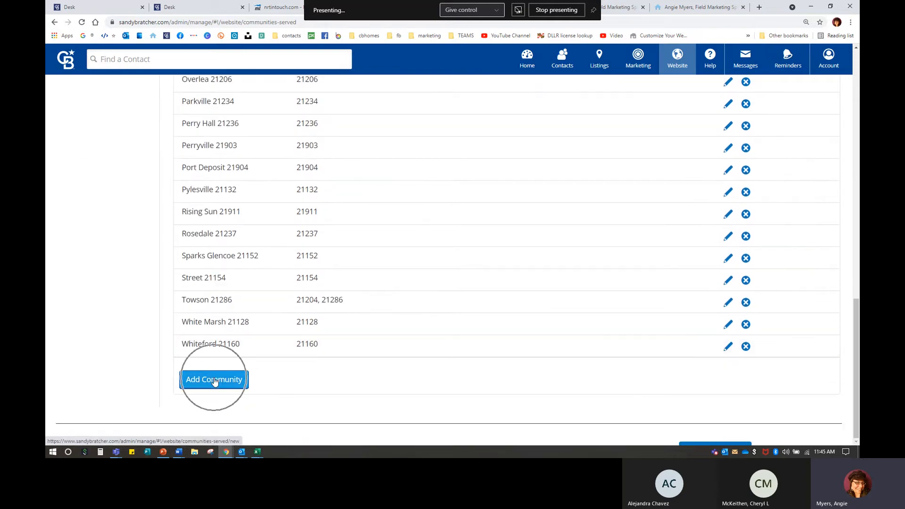
Step: Name the new community 'Westminster 21157'
scroll(276, 355, up, 2)
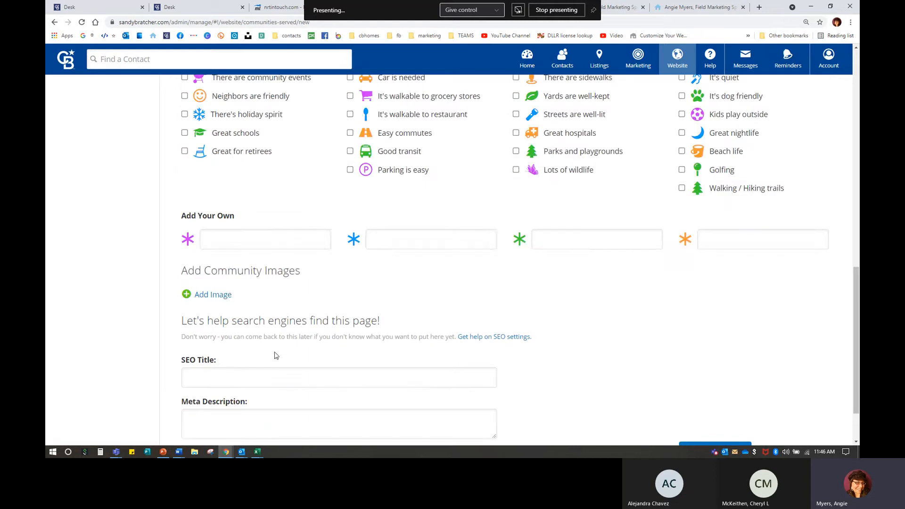
scroll(277, 356, up, 10)
click(270, 149)
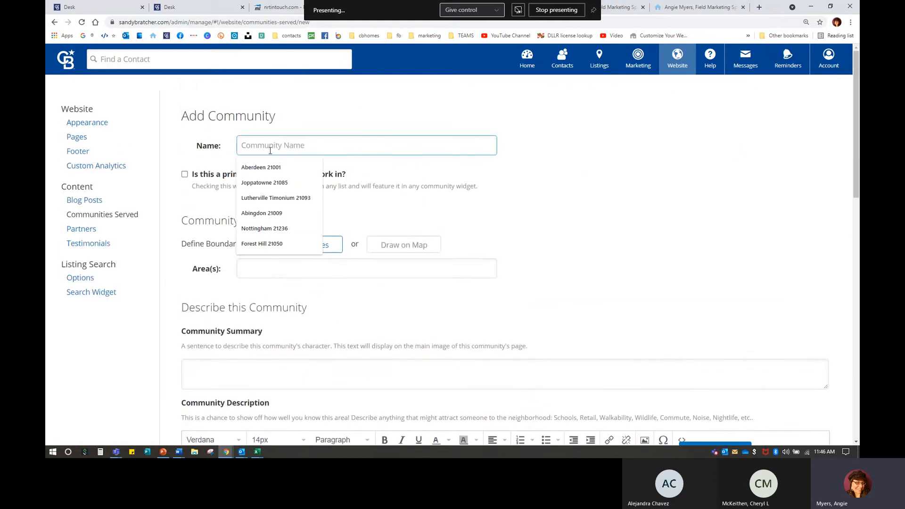
text(Westm)
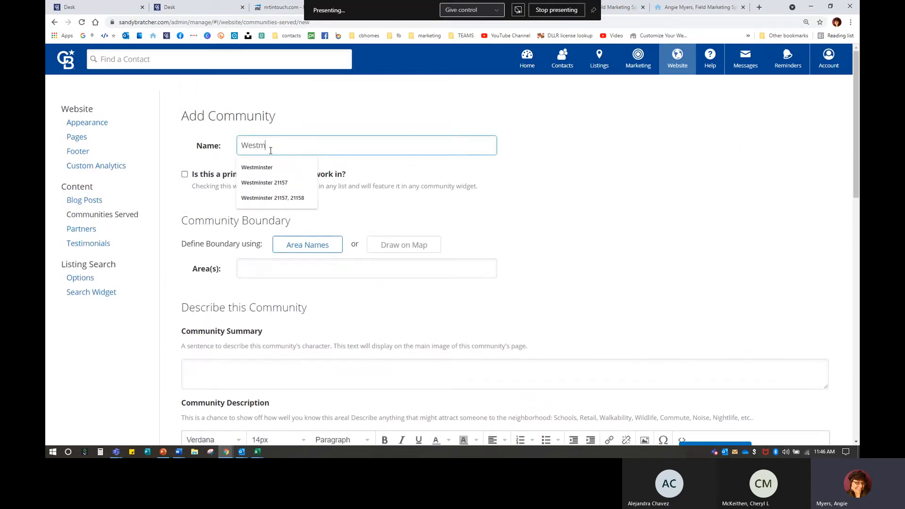
text(inster )
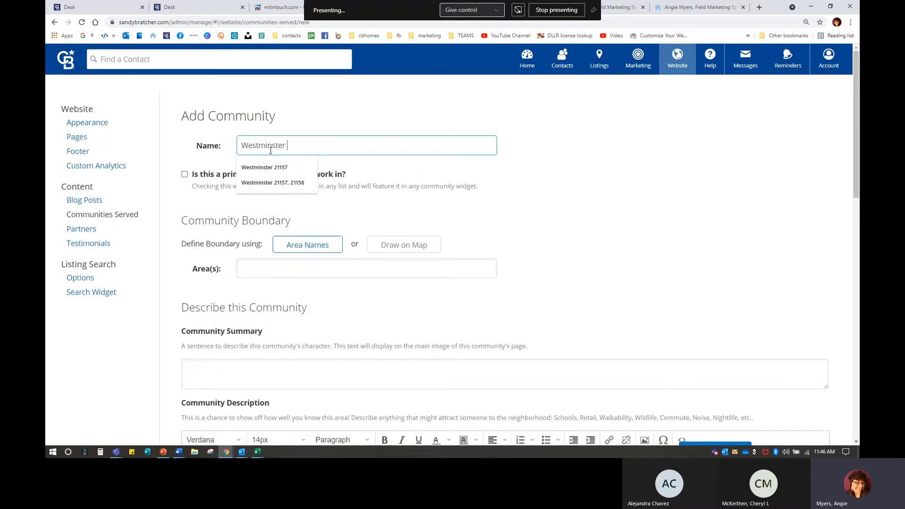
text(21157)
key(Down)
key(Return)
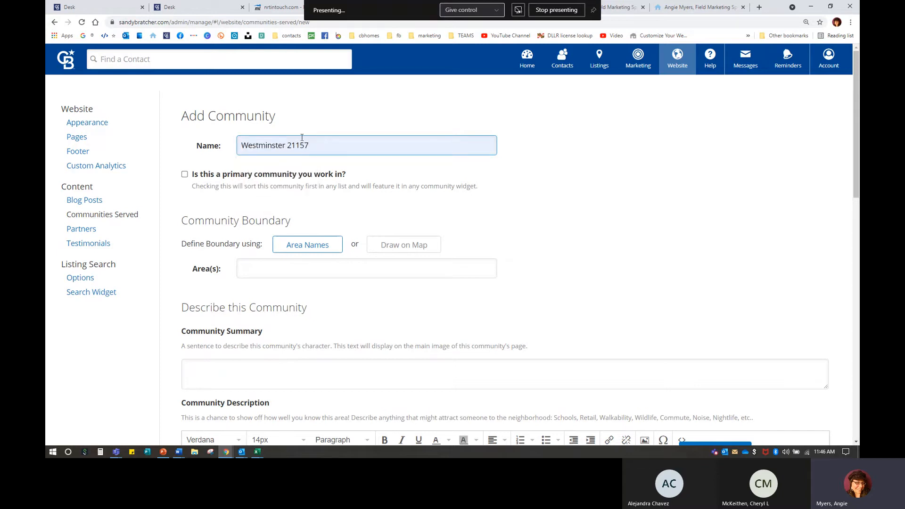
Step: Add area 21157 (Westminster, MD) and type placeholder text in the Community Description
click(278, 267)
text(21)
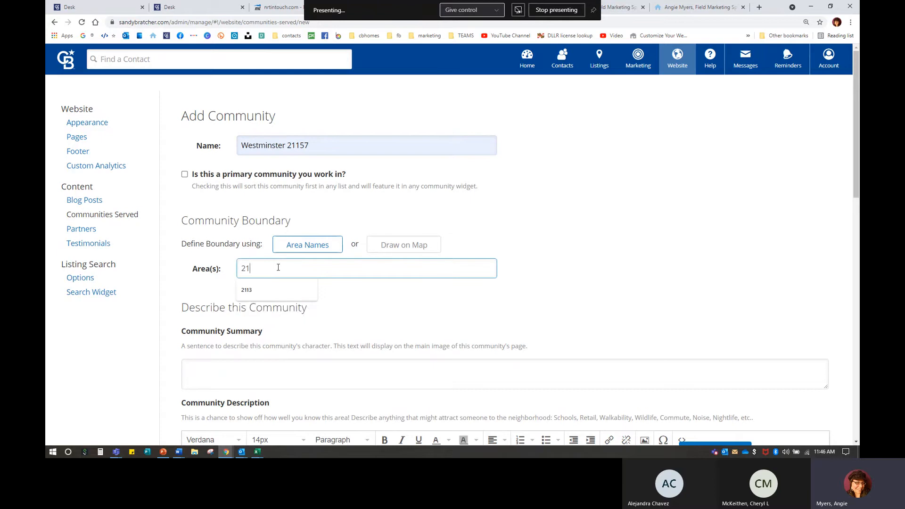
text(157)
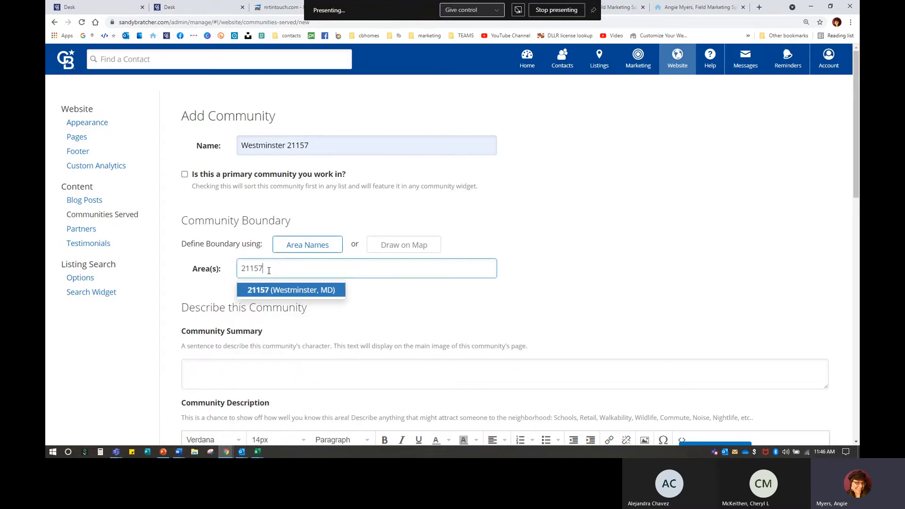
click(267, 291)
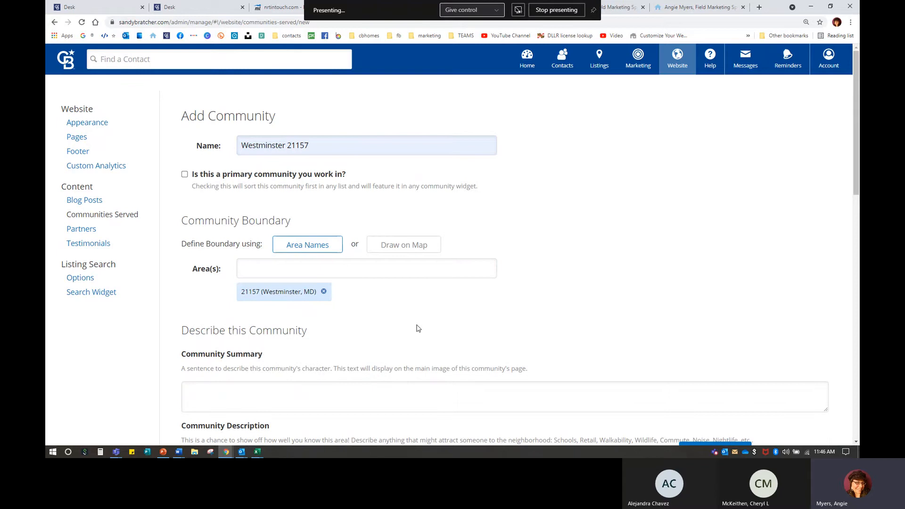
scroll(418, 328, down, 5)
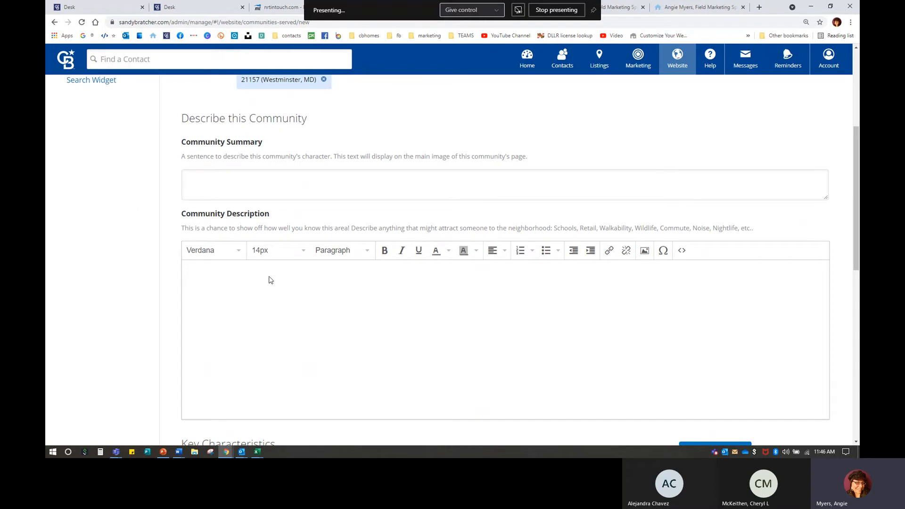
text(skdjgfklsdjfklSJFKLSJLKFJSDKLFAJ)
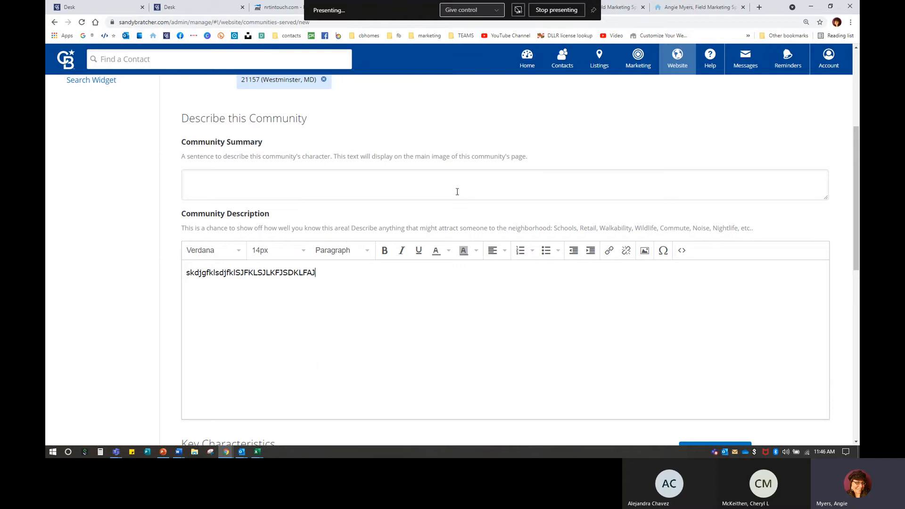
key(ctrl+n)
Step: Search WESTMINSTER, copy the westminstermd.gov address, close that window, and select the placeholder description
text(WESTMINSTER)
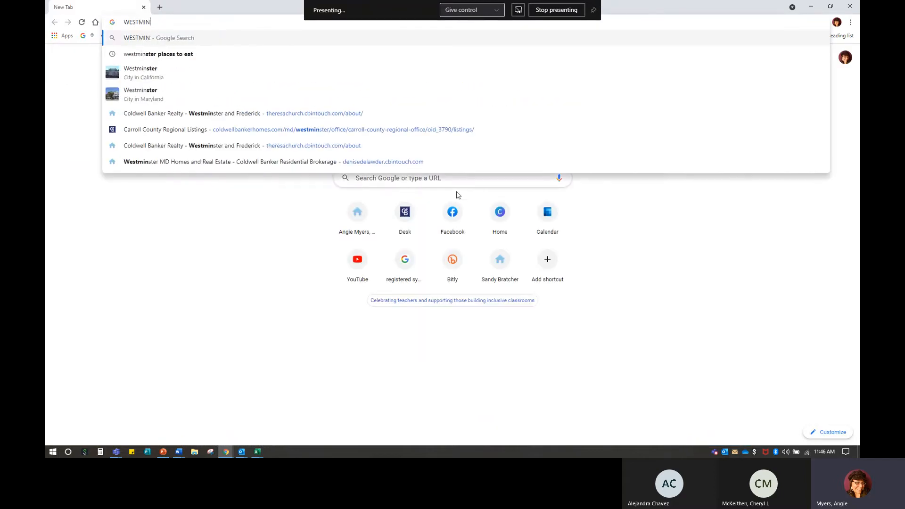
key(Return)
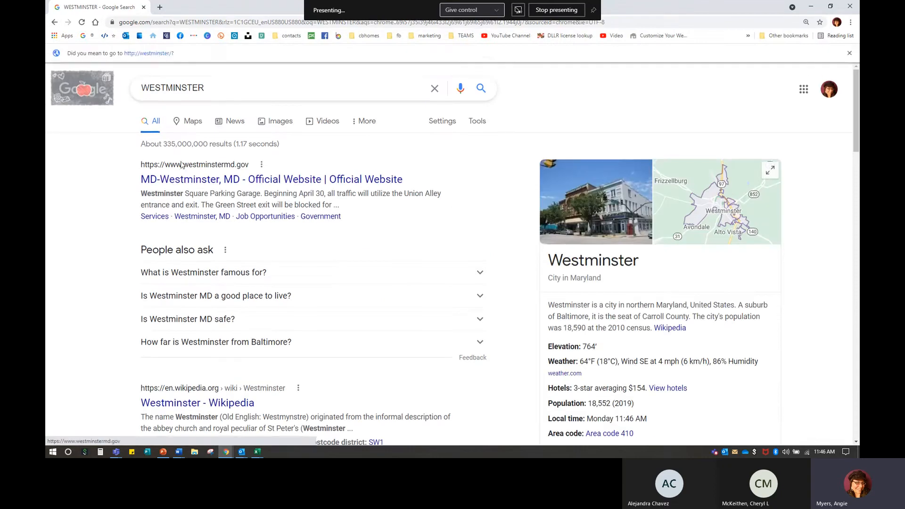
click(228, 181)
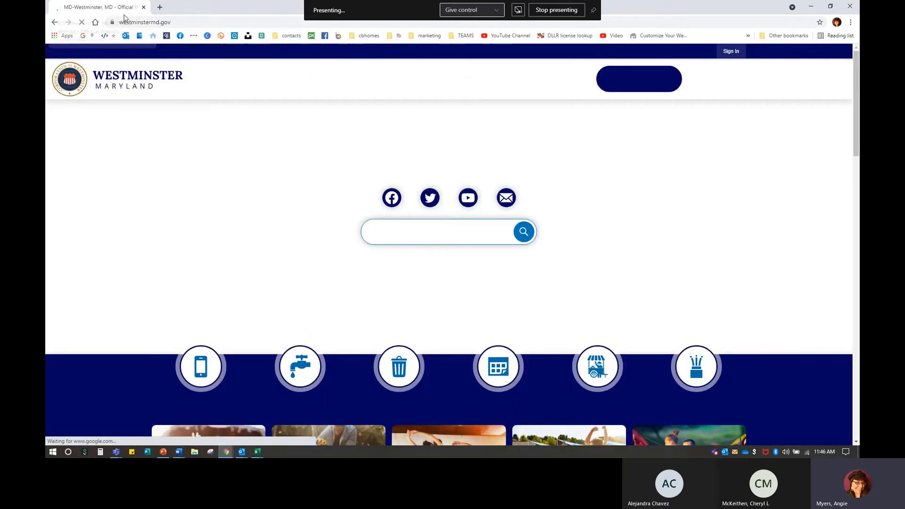
right_click(171, 24)
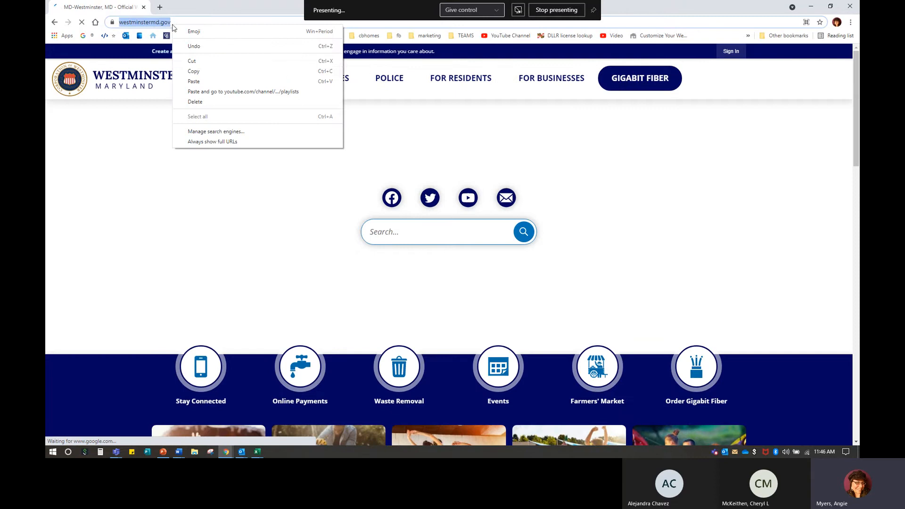
click(193, 73)
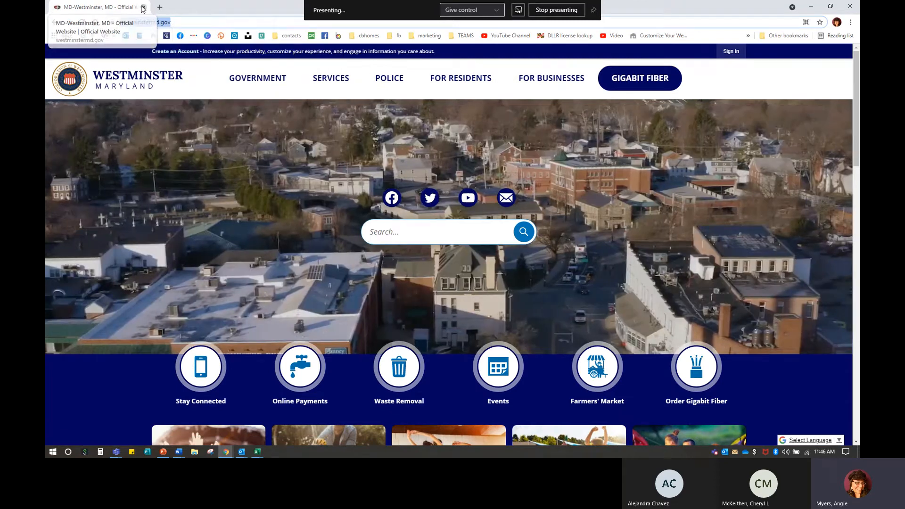
click(143, 7)
drag(332, 271, 279, 273)
key(ctrl+a)
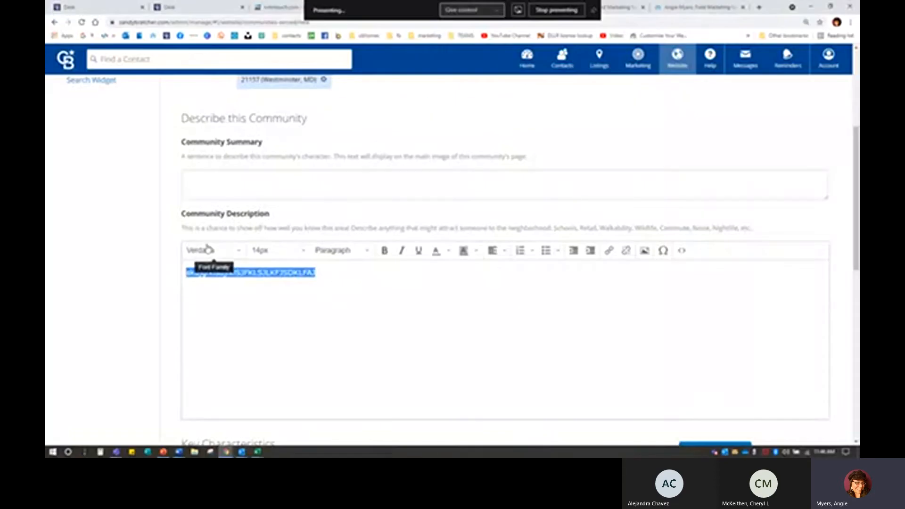
Step: Replace the description with 'Welcome to Westminster! Discover more information about this wonderful town here.'
text(WELCOME)
key(BackSpace)
key(BackSpace)
key(BackSpace)
key(BackSpace)
key(BackSpace)
text(elcome to Westminster! )
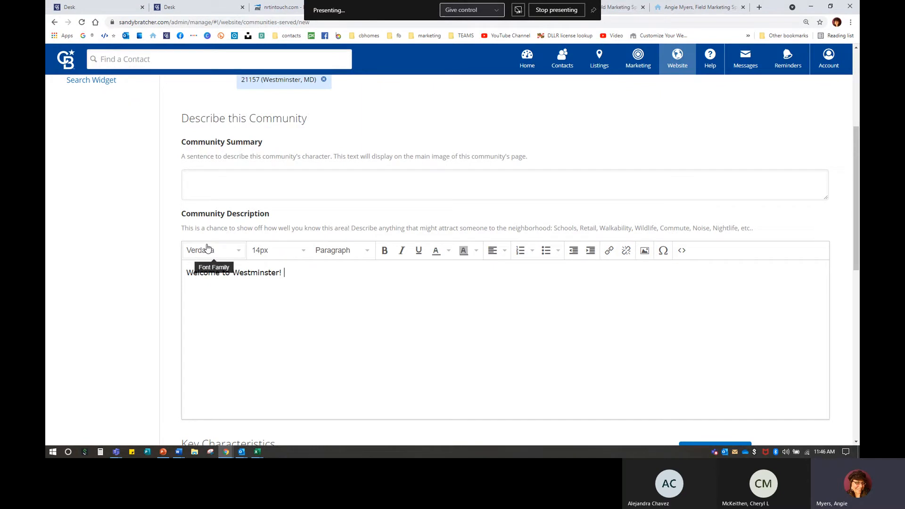
text(Discover more information about this wonder)
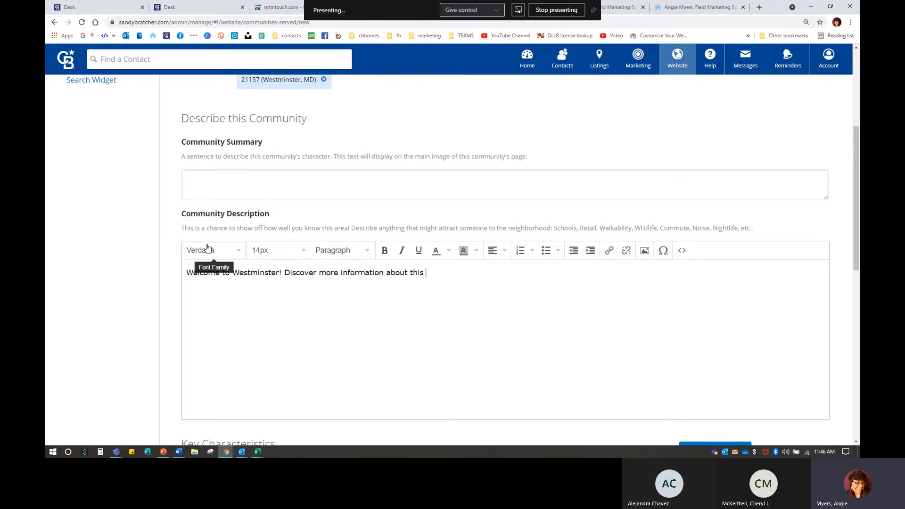
key(BackSpace)
key(BackSpace)
key(BackSpace)
key(BackSpace)
key(BackSpace)
text(town here.)
drag(285, 273, 479, 281)
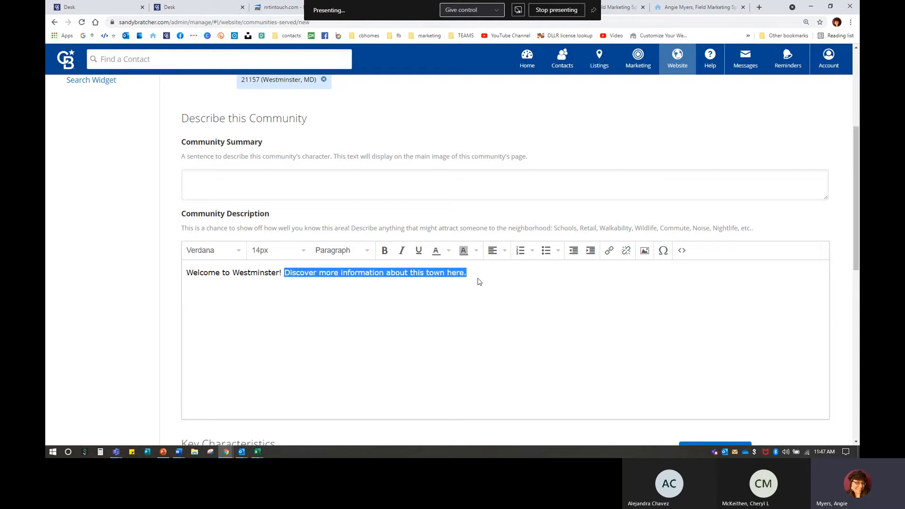
click(610, 251)
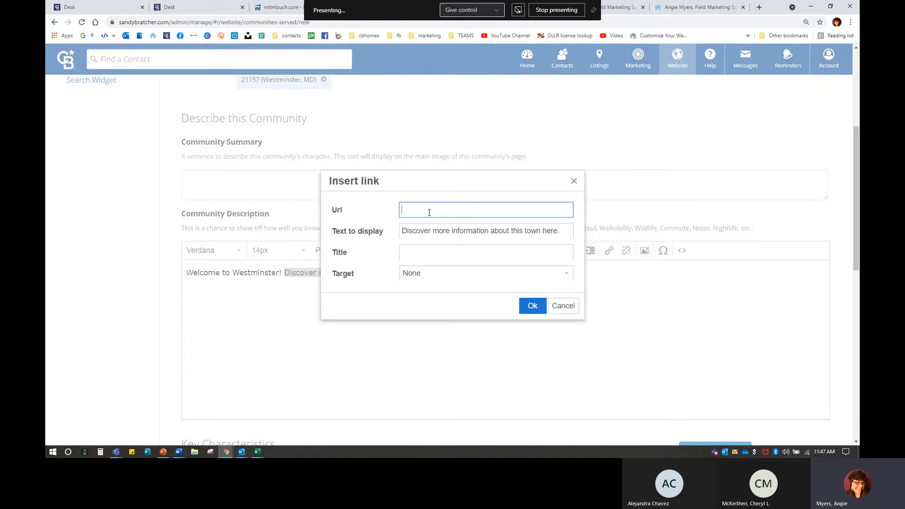
right_click(429, 212)
click(457, 278)
click(423, 280)
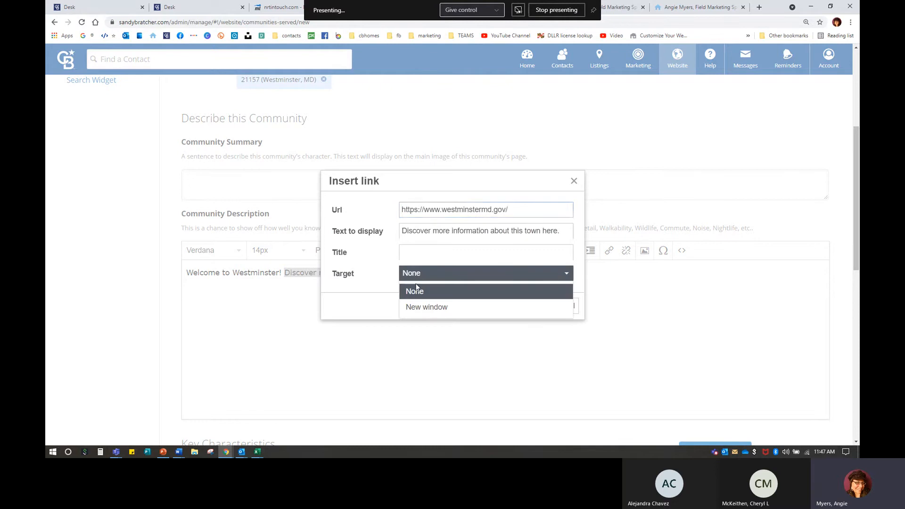
click(415, 307)
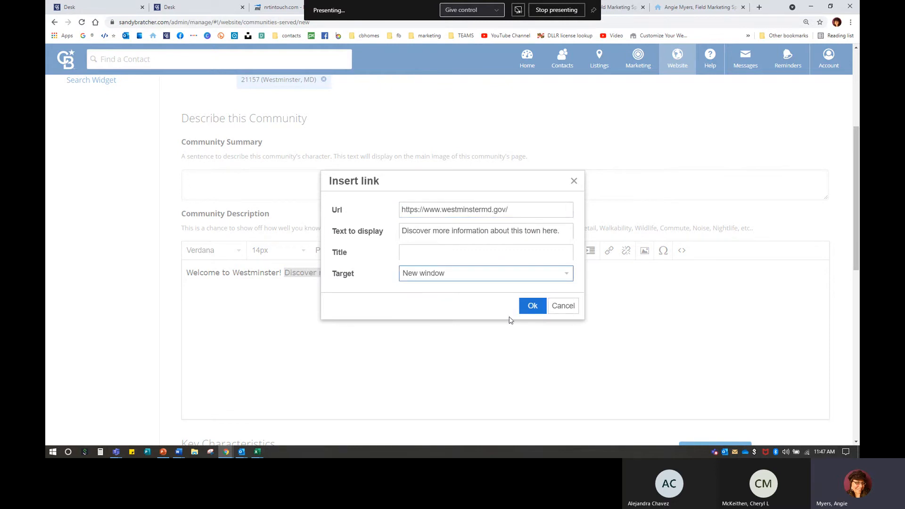
click(530, 306)
click(430, 318)
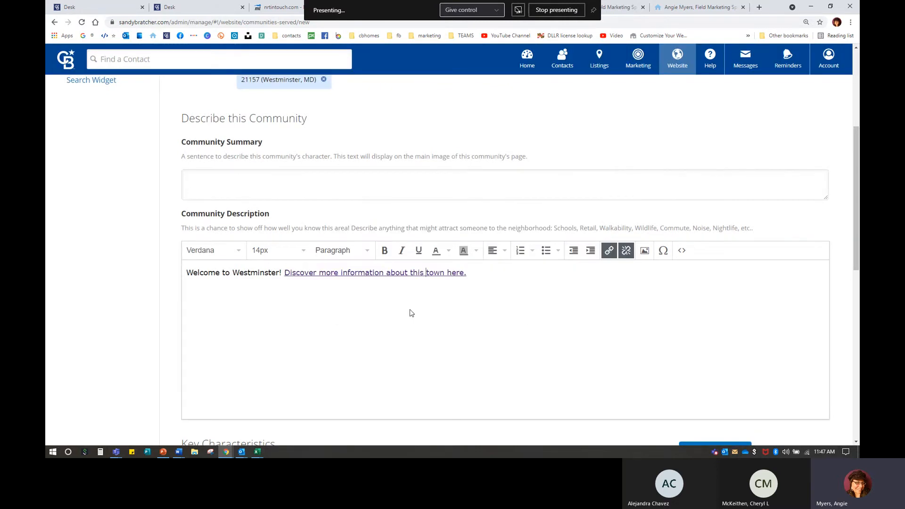
double_click(325, 272)
double_click(437, 272)
click(355, 273)
Step: Add a blank line after the description and load youtube.com in a new window
scroll(315, 341, down, 2)
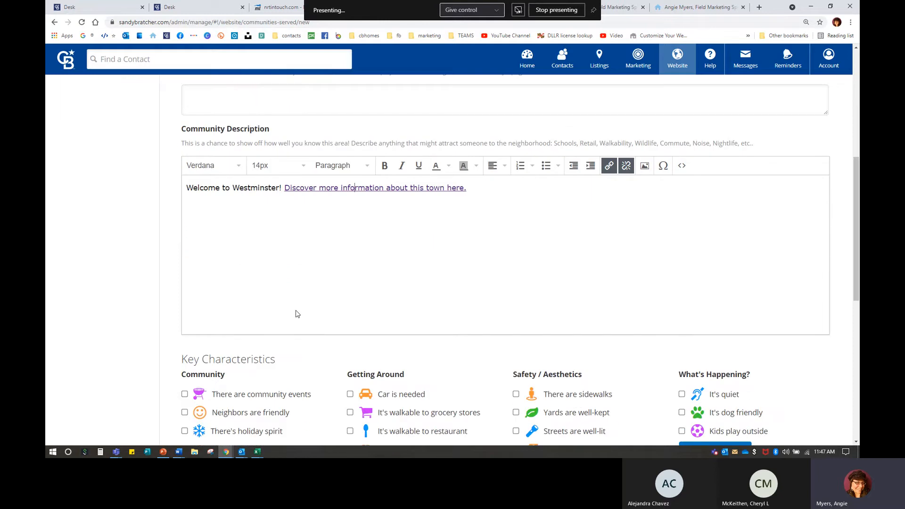
click(479, 192)
key(Return)
key(Return)
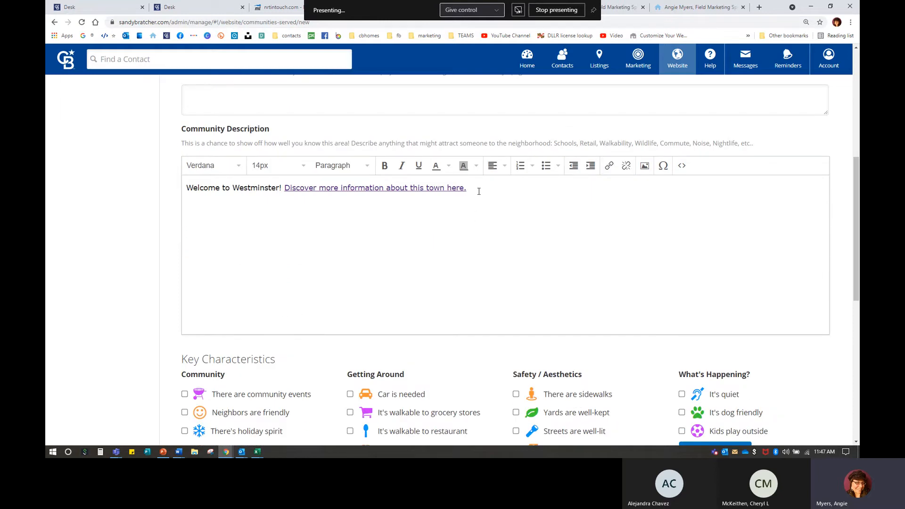
key(ctrl+n)
text(youtuber)
key(BackSpace)
key(Return)
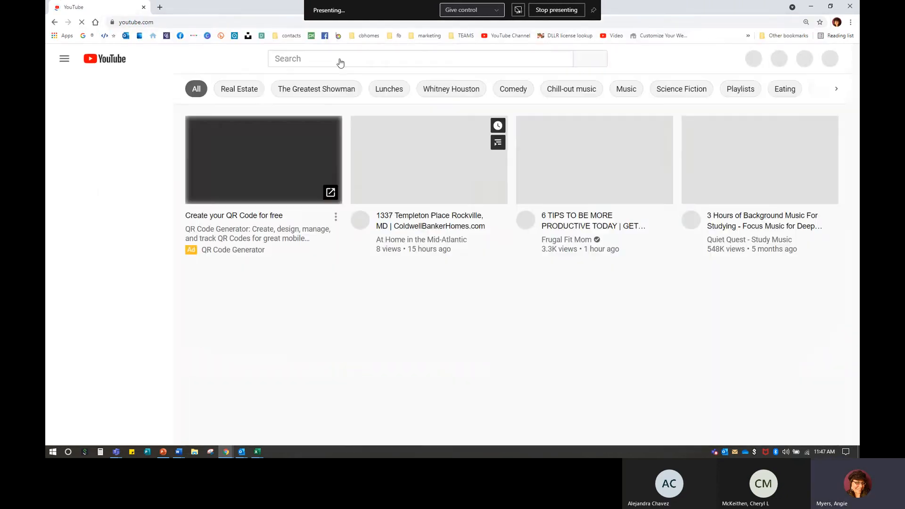
Step: Search 'coldwell banker' and open the channel's 2020 Advertising Campaign Extended Cut video
click(340, 60)
text(coldwell banker)
key(Return)
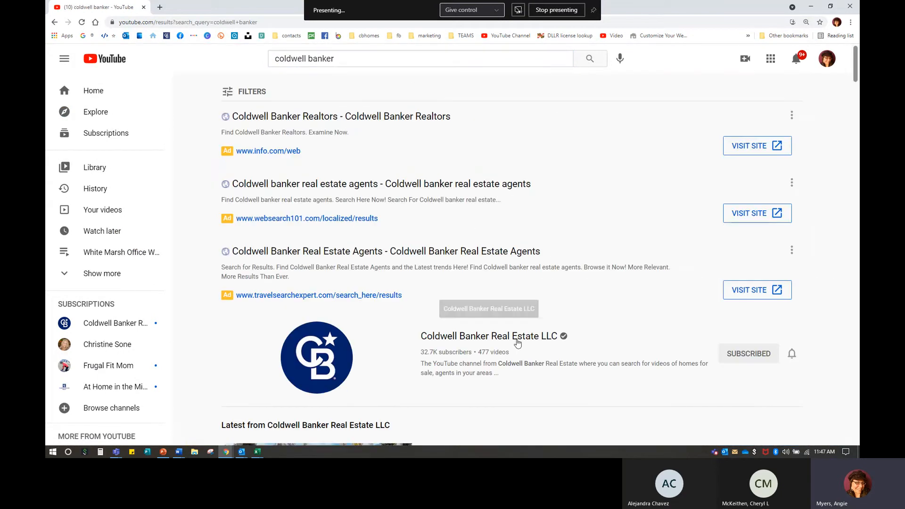
click(518, 342)
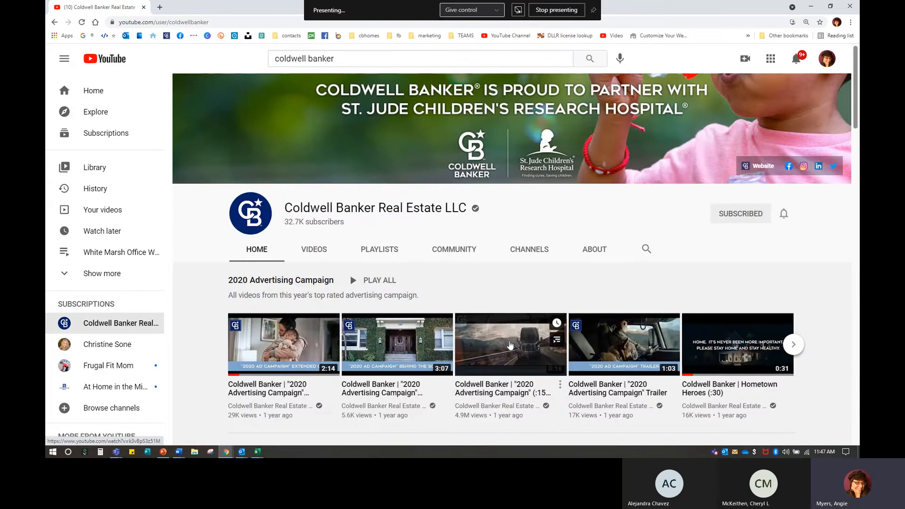
click(316, 344)
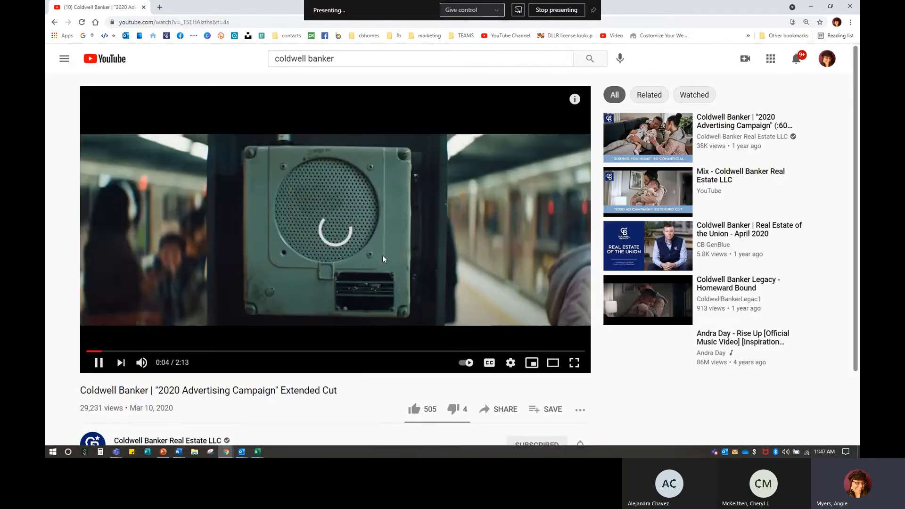
click(339, 231)
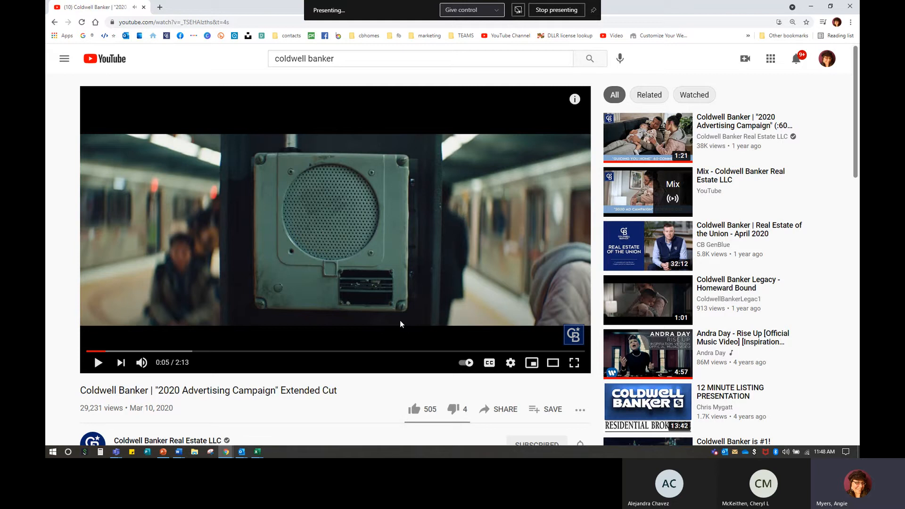
Step: Copy the video's embed code via Share > Embed and return to InTouch
scroll(365, 290, down, 2)
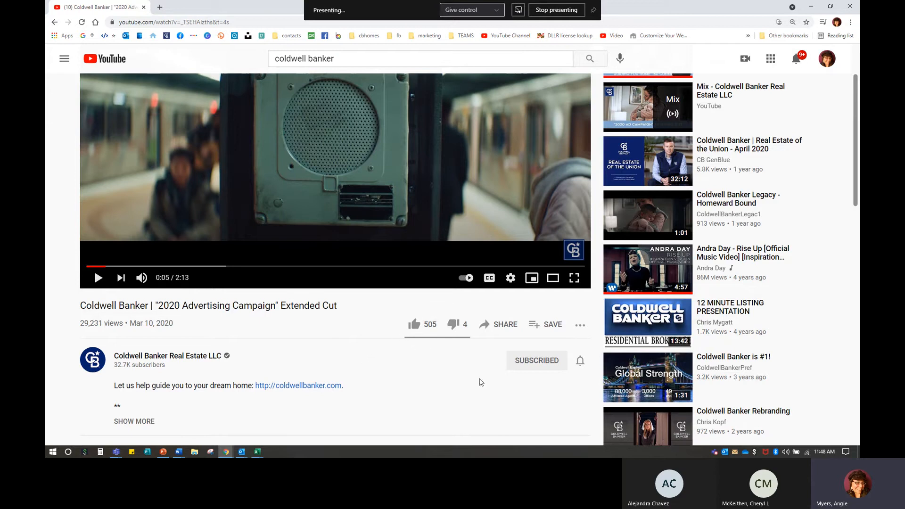
key(ctrl)
key(ctrl)
click(499, 325)
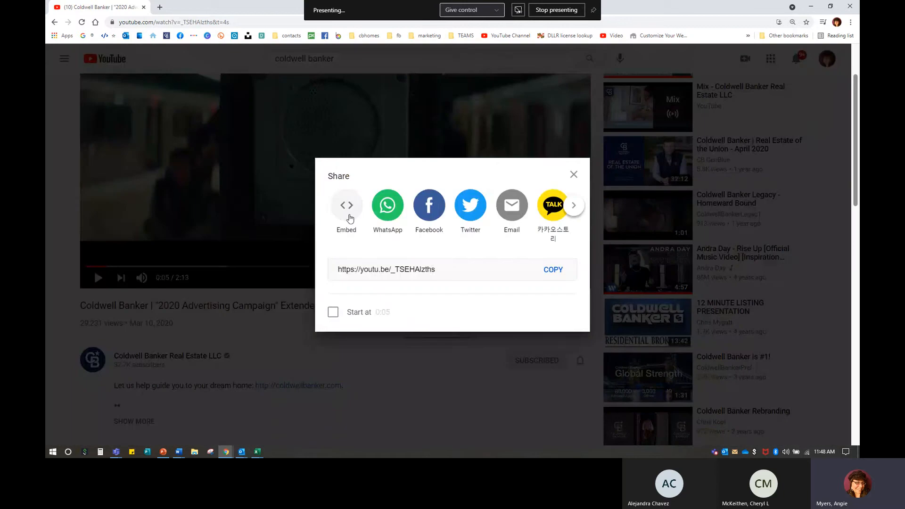
key(ctrl)
click(346, 206)
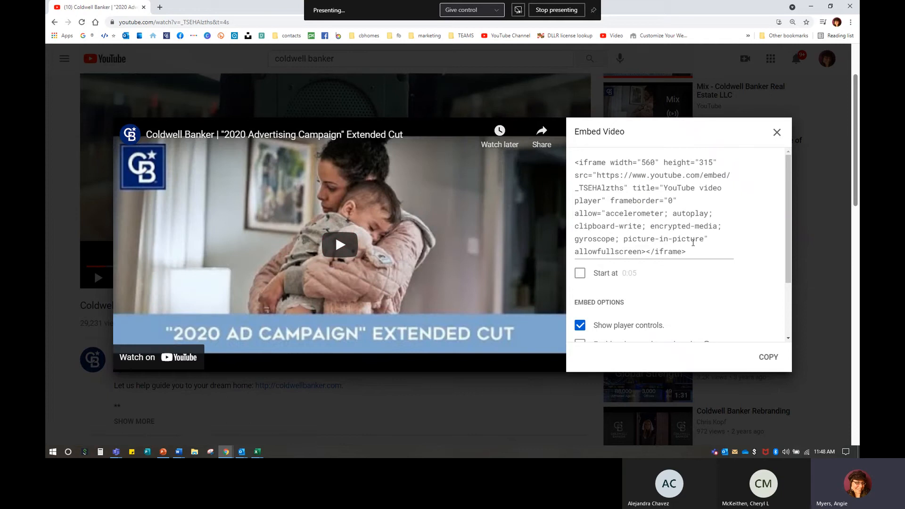
click(767, 359)
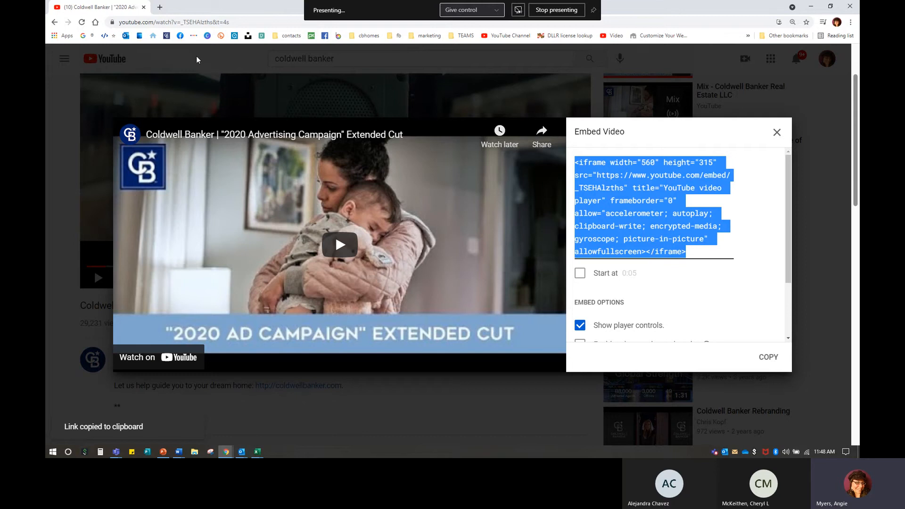
key(alt+Tab)
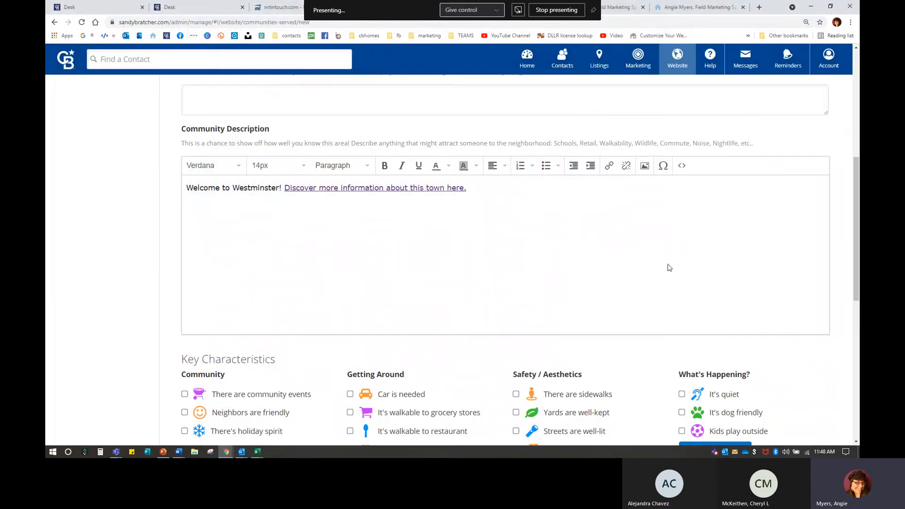
Step: Paste the YouTube iframe into the description's source code and center the embedded video
click(683, 169)
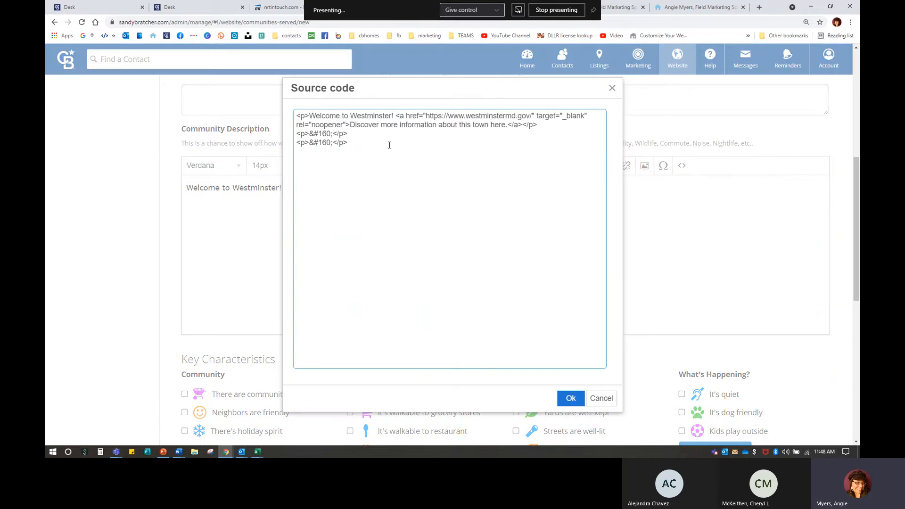
key(ctrl+v)
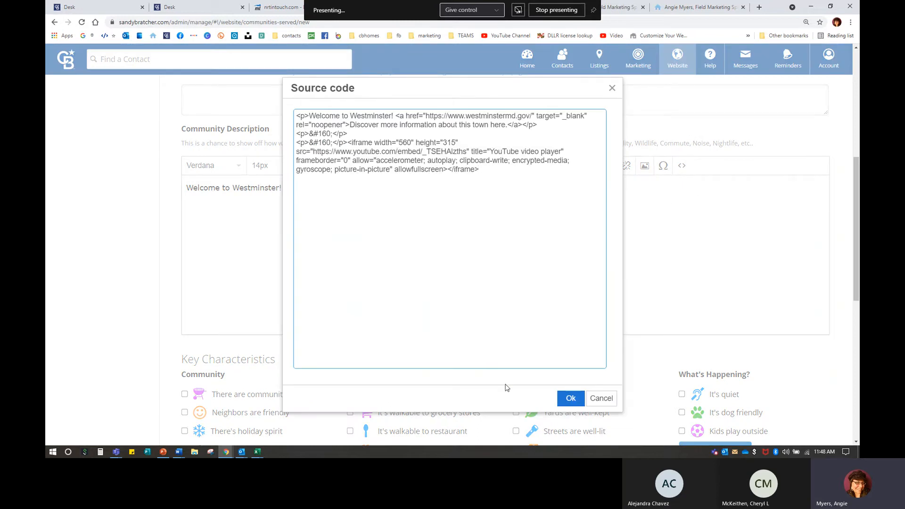
click(571, 398)
scroll(371, 288, down, 1)
scroll(371, 288, down, 3)
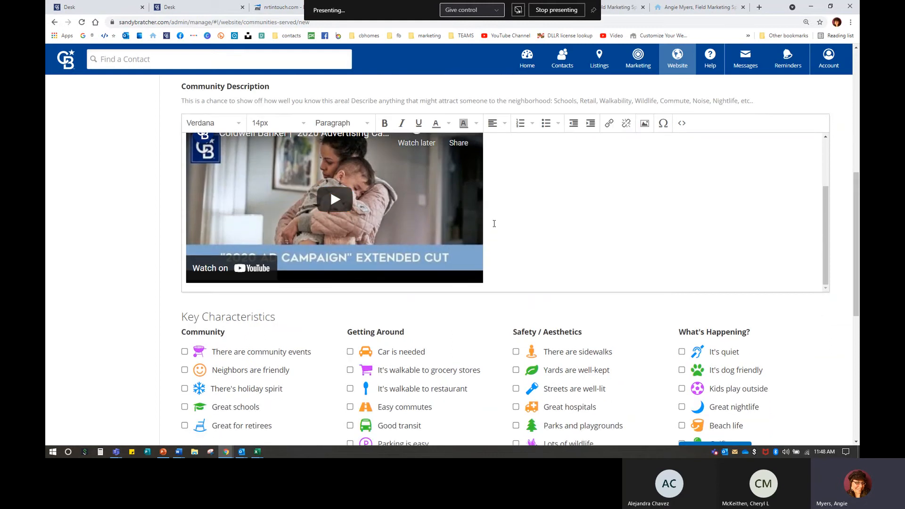
scroll(515, 288, up, 1)
scroll(489, 260, down, 1)
click(504, 123)
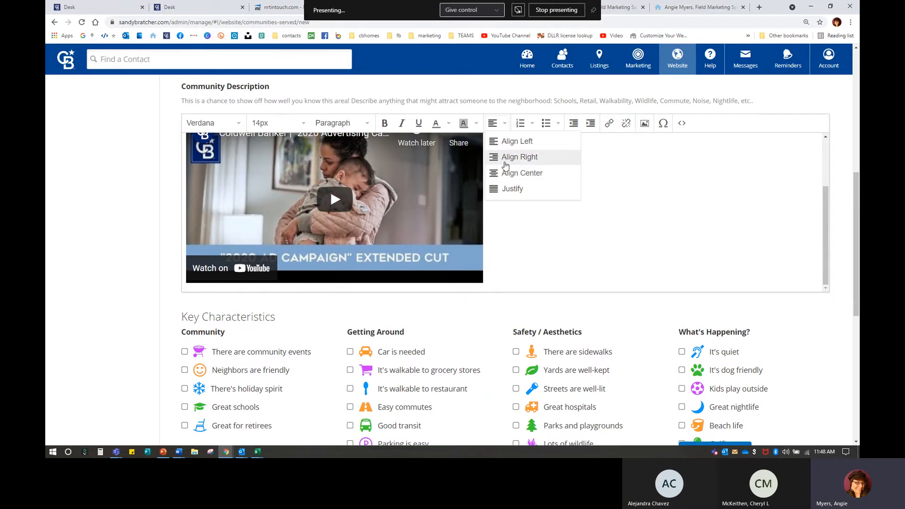
click(514, 173)
Step: Type placeholder text below the video and scroll to the Key Characteristics checklist
scroll(652, 255, up, 1)
scroll(632, 236, down, 2)
text(dhkajflkdsjaklfsjdklfjsadklfasdkljfaksl;)
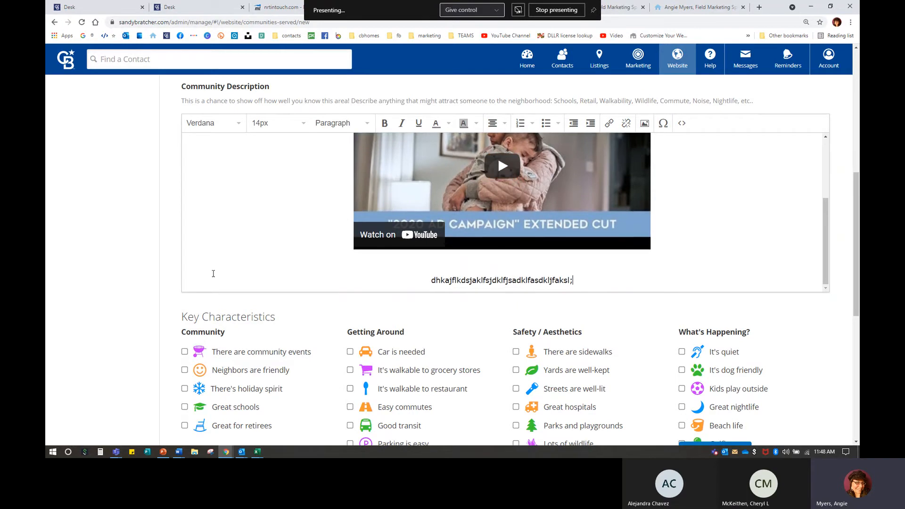
scroll(231, 282, down, 1)
scroll(232, 282, down, 3)
drag(184, 148, 278, 149)
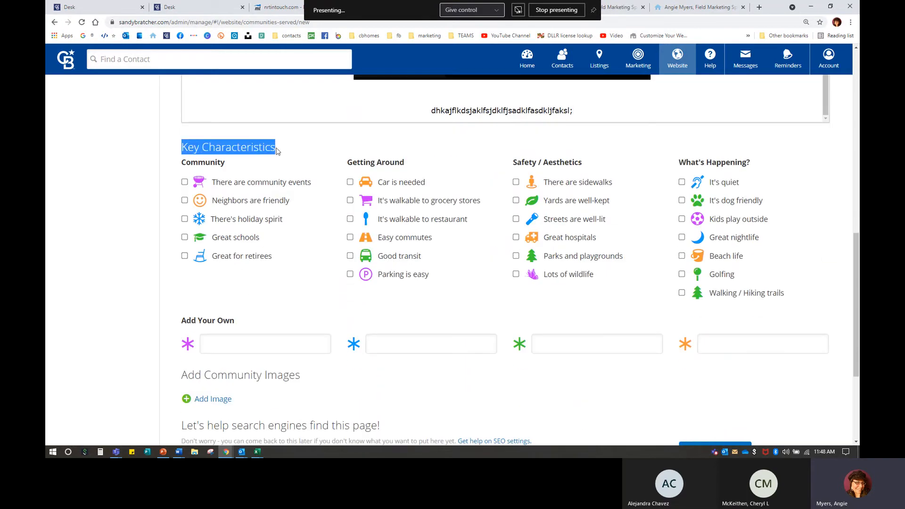
click(330, 258)
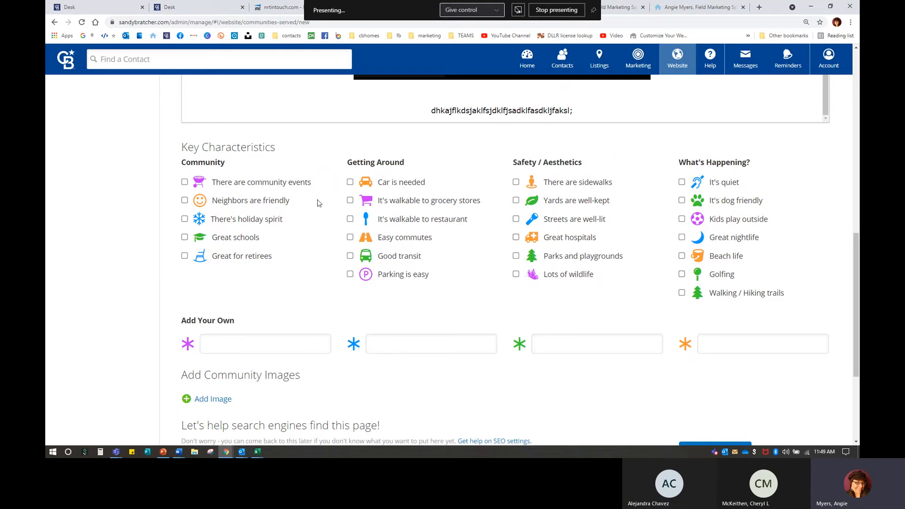
click(257, 343)
scroll(246, 283, down, 3)
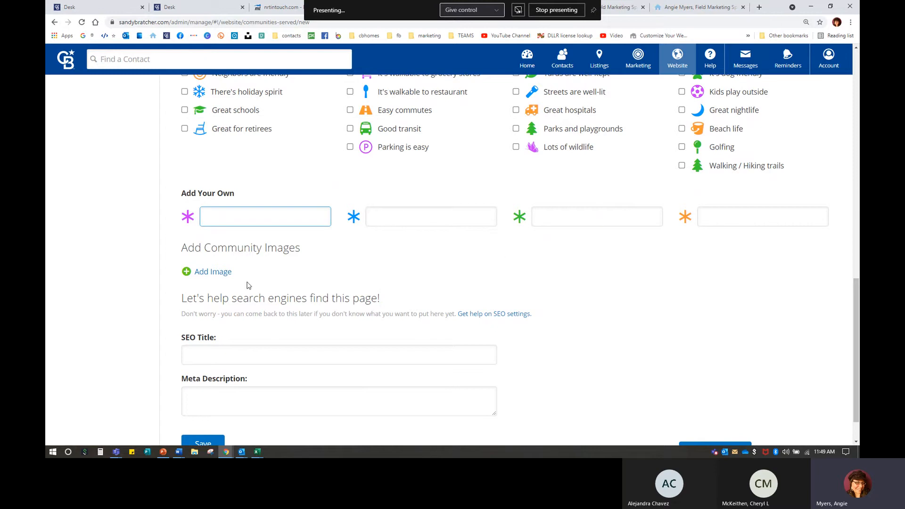
scroll(226, 281, down, 1)
drag(182, 205, 357, 214)
click(363, 218)
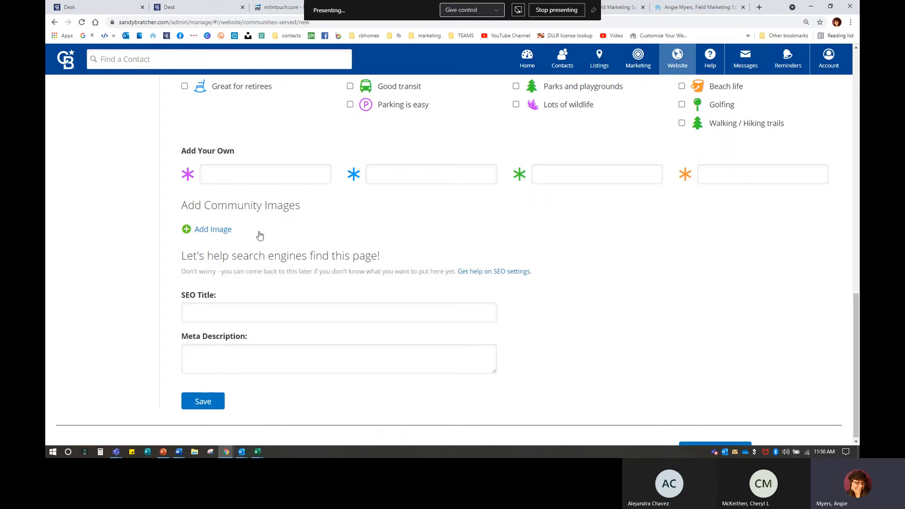
Step: Upload 4.0.png from 1-PICTURES > 1-stock photo as the community image
click(230, 228)
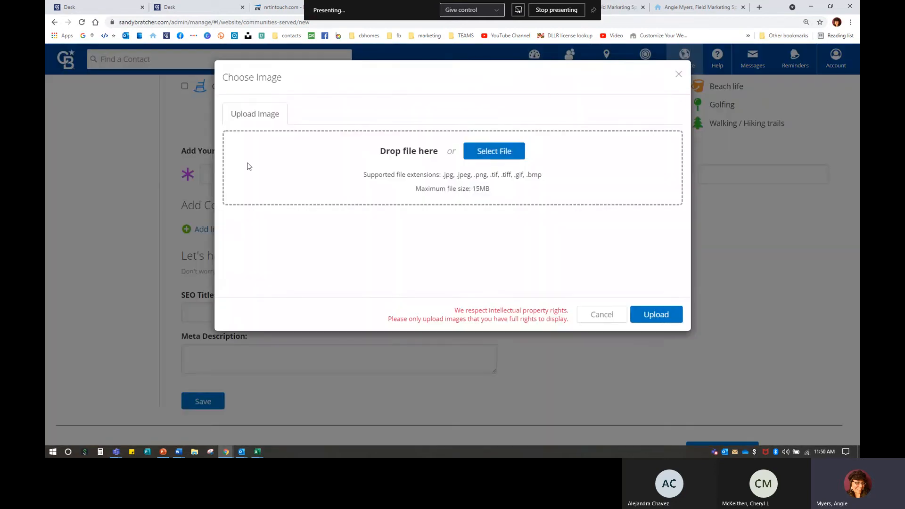
click(504, 155)
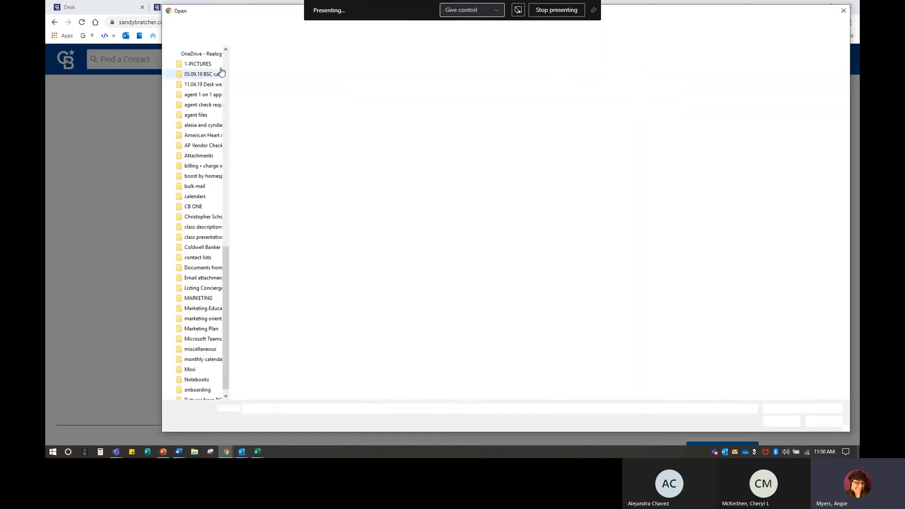
click(212, 71)
scroll(202, 89, up, 15)
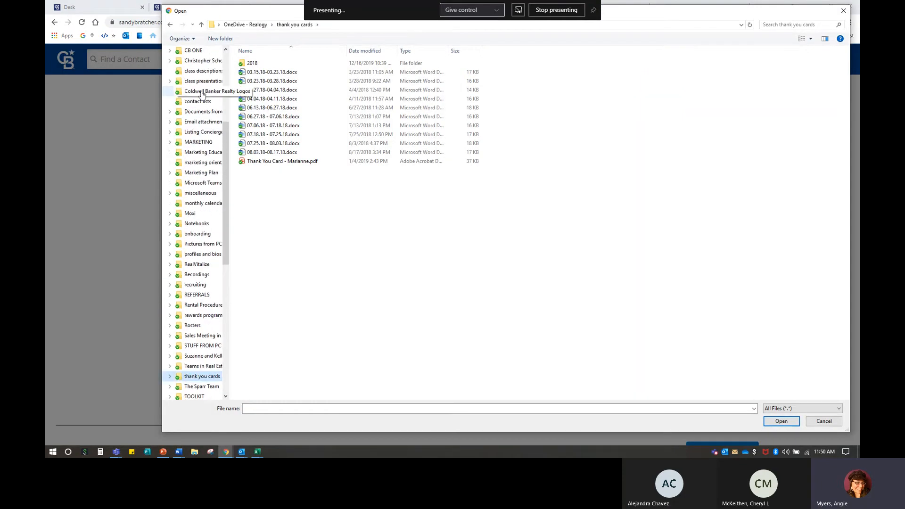
scroll(200, 92, up, 3)
click(202, 92)
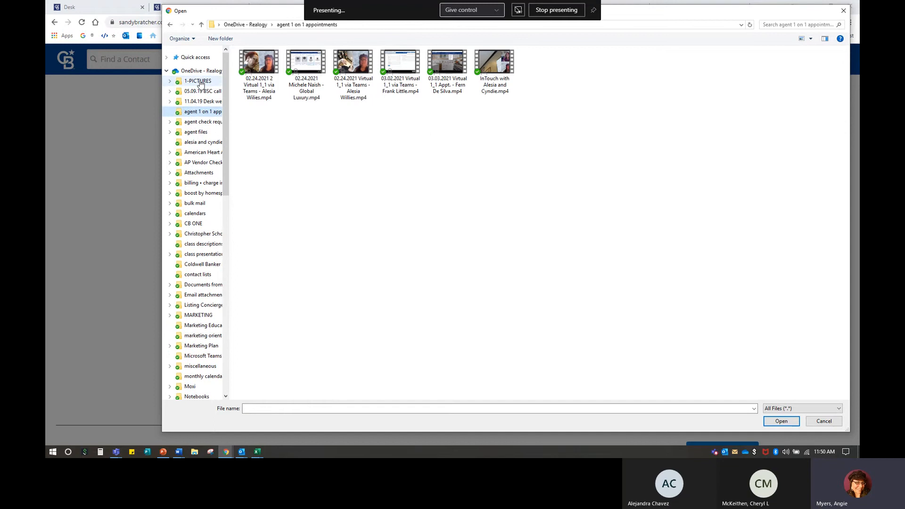
double_click(451, 92)
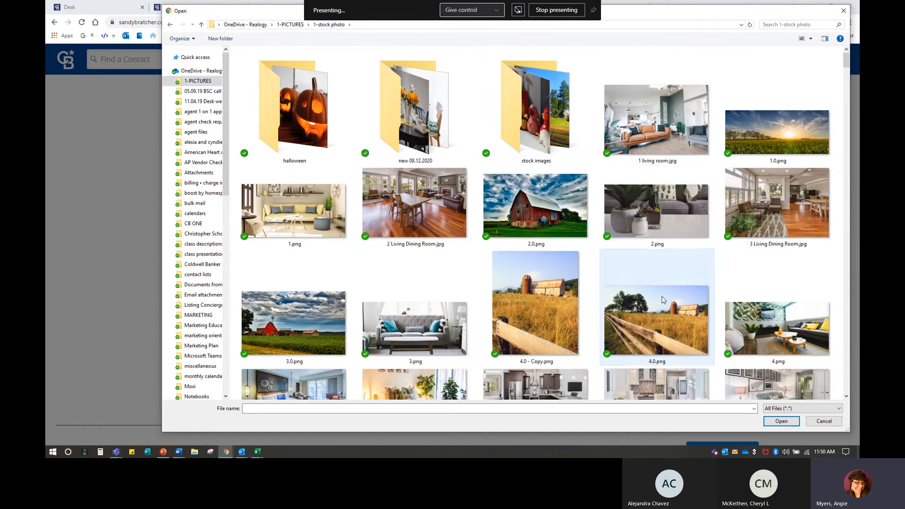
click(646, 335)
double_click(646, 335)
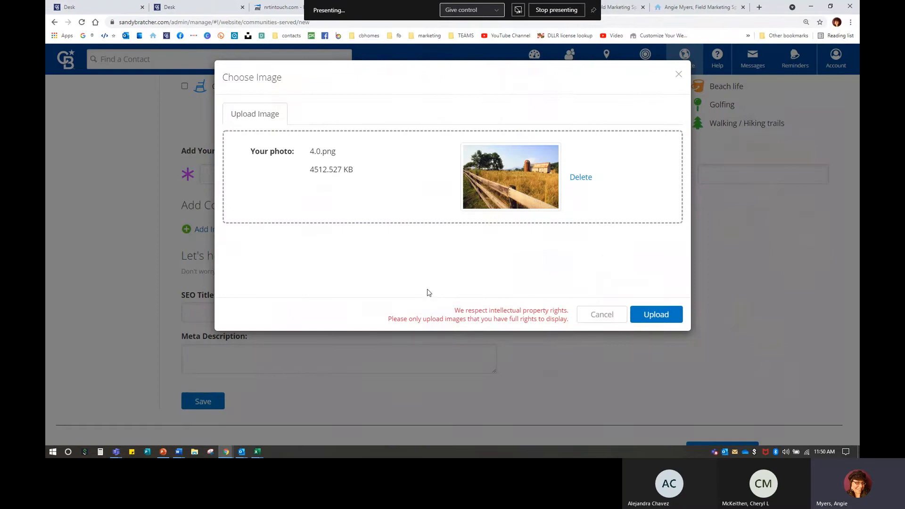
click(656, 315)
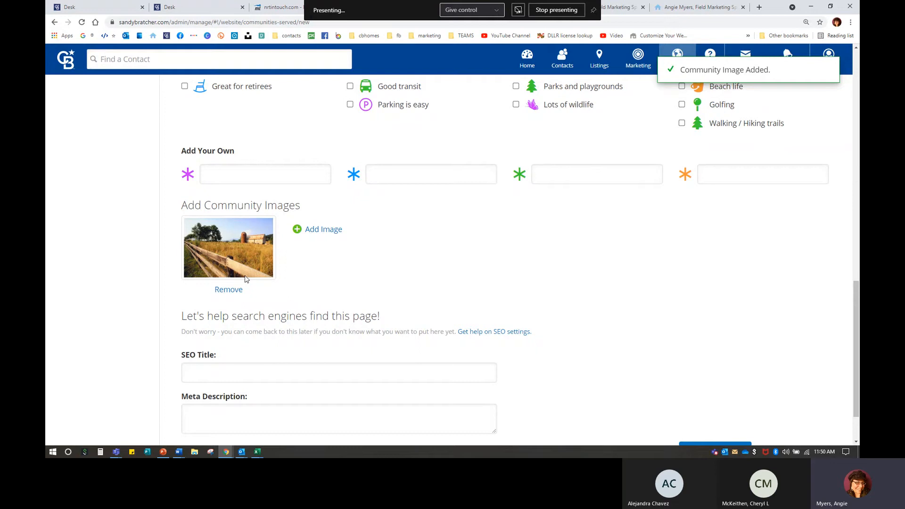
scroll(289, 297, down, 2)
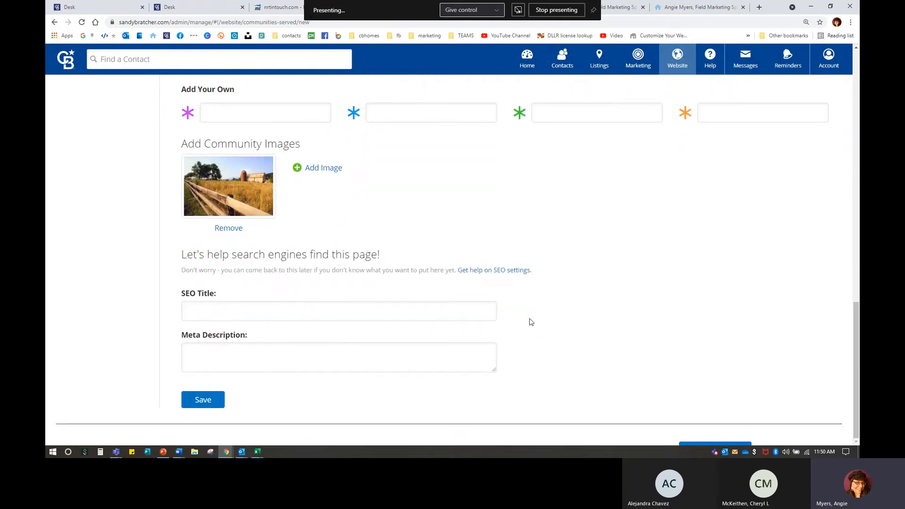
click(498, 272)
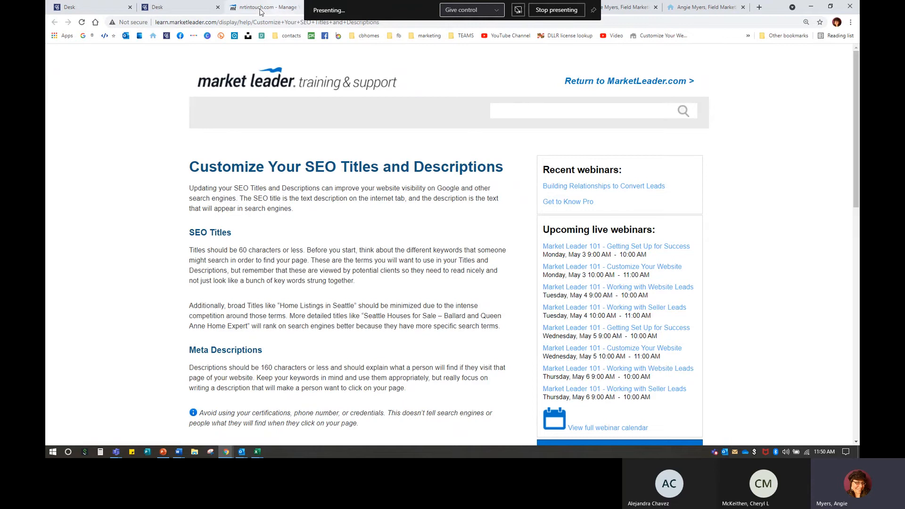
click(218, 8)
click(279, 7)
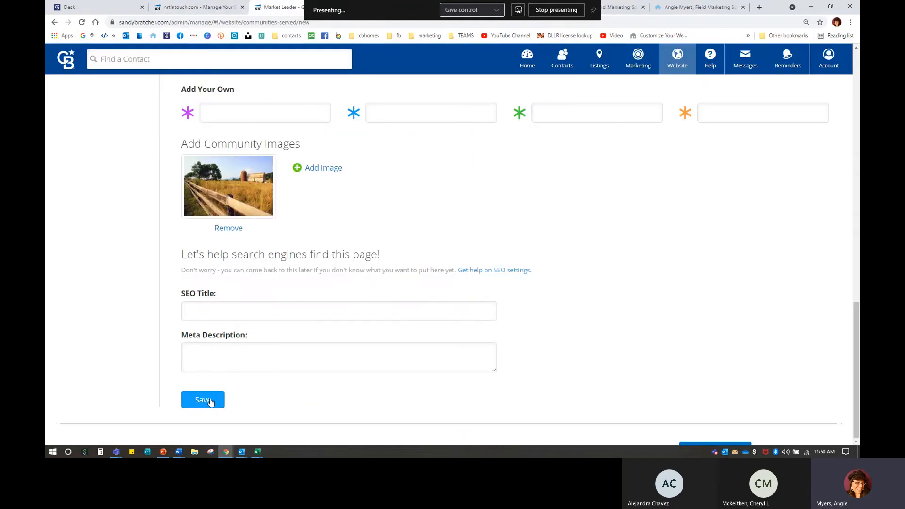
scroll(292, 391, up, 10)
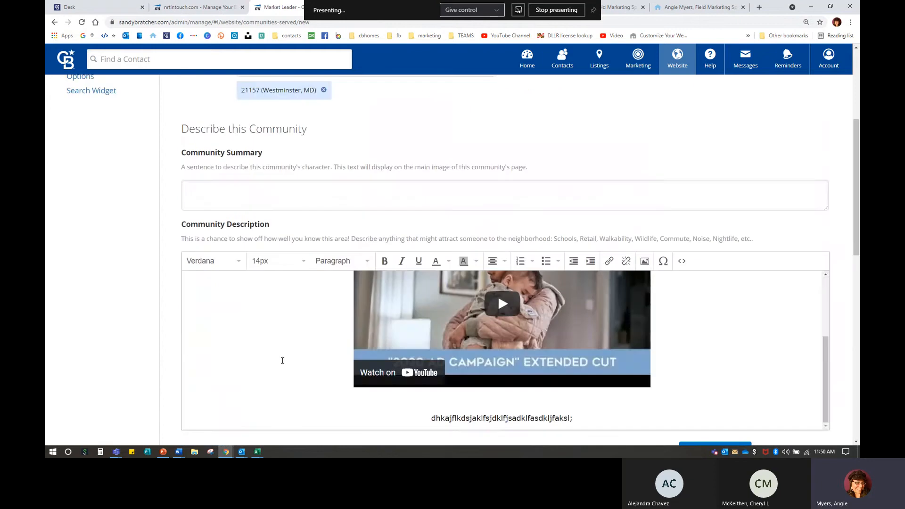
Step: Return to Communities Served and scroll through the list from Jarrettsville 21084 to Whiteford 21160
scroll(261, 323, up, 4)
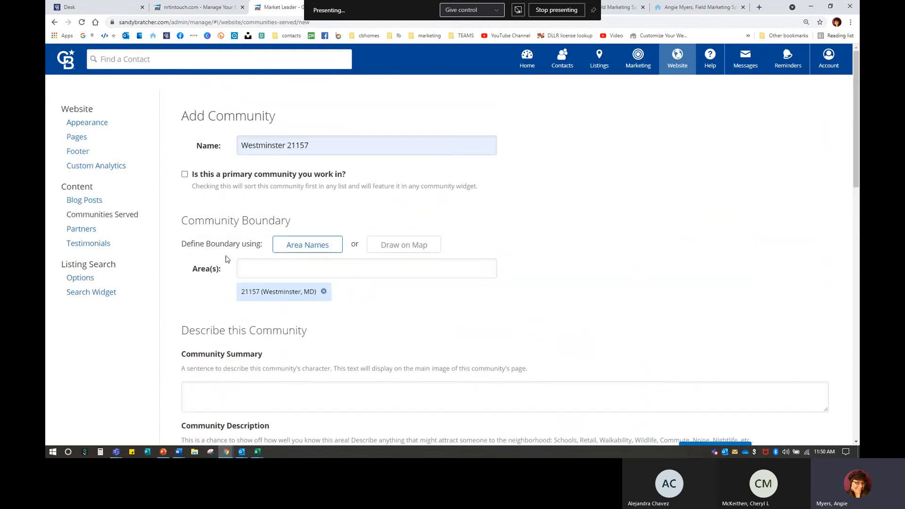
click(96, 215)
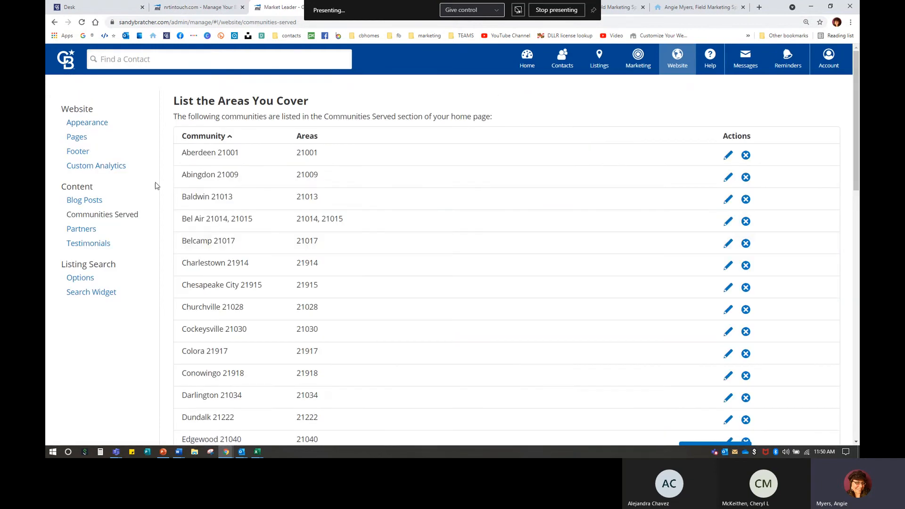
scroll(227, 226, down, 6)
scroll(227, 227, down, 6)
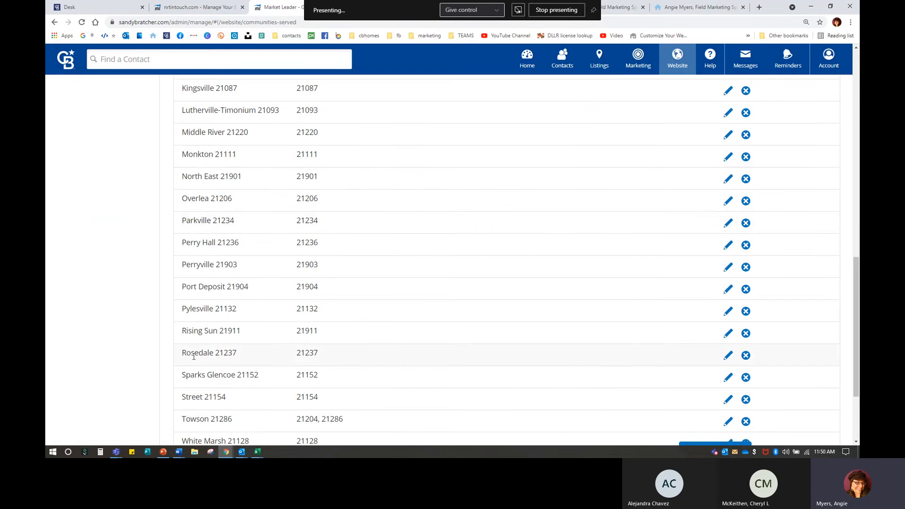
scroll(196, 347, down, 3)
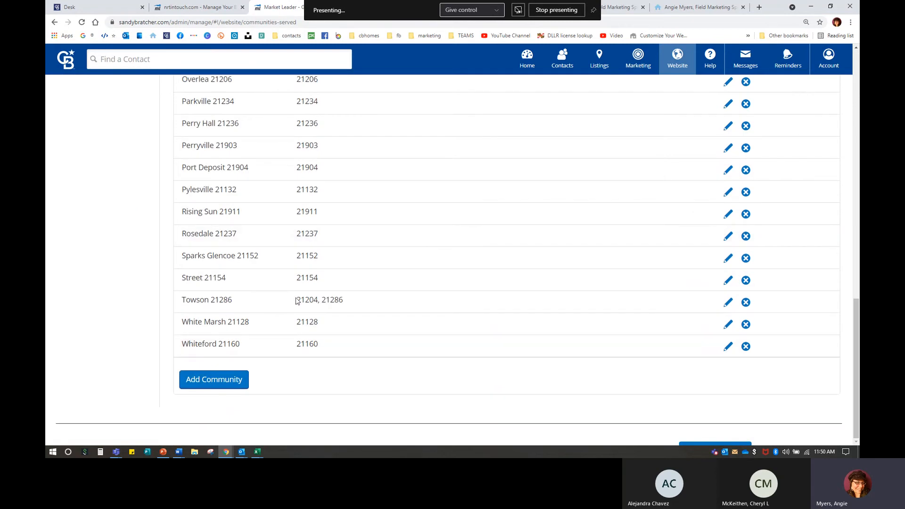
key(ctrl)
key(ctrl)
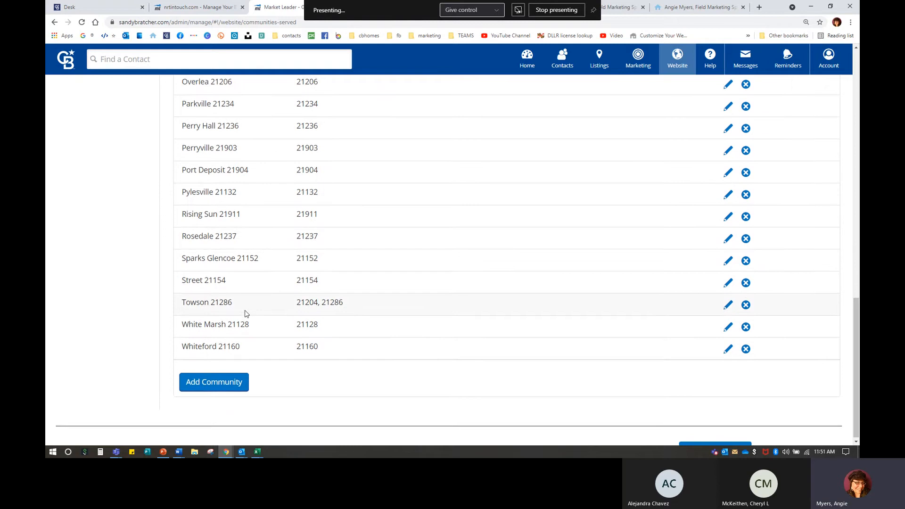
scroll(244, 222, up, 3)
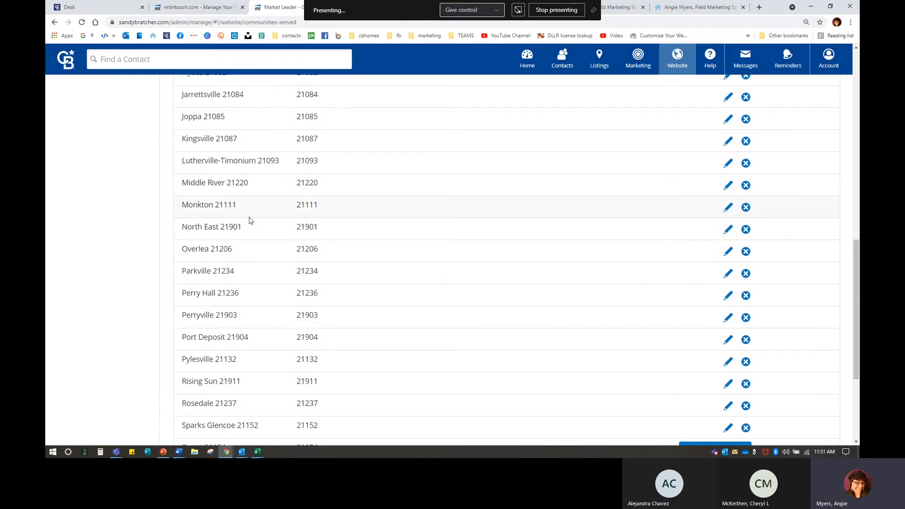
scroll(251, 222, down, 3)
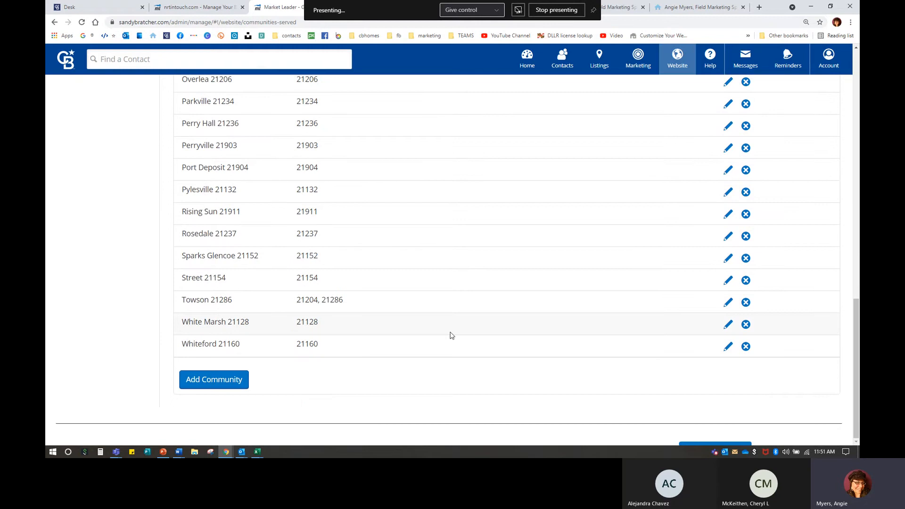
Step: Rename the White Marsh 21128 community to Perry Hall 21128
click(728, 325)
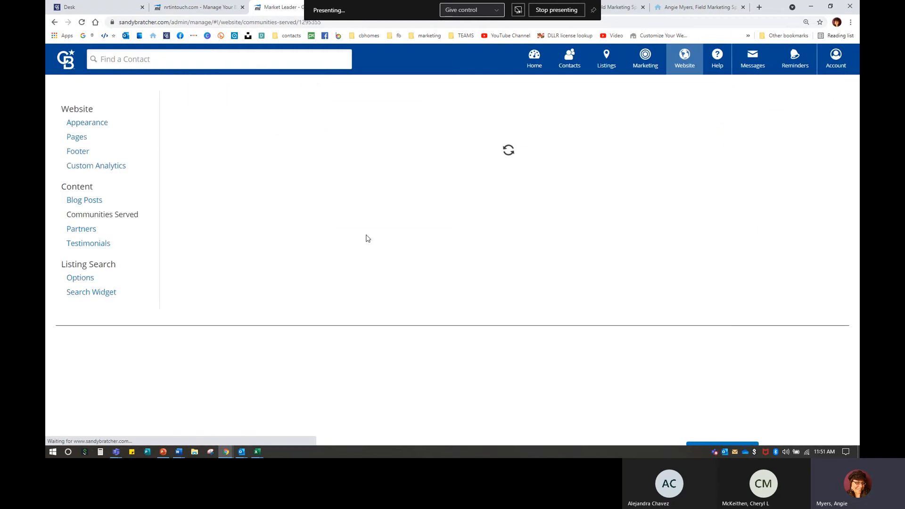
drag(300, 145, 361, 145)
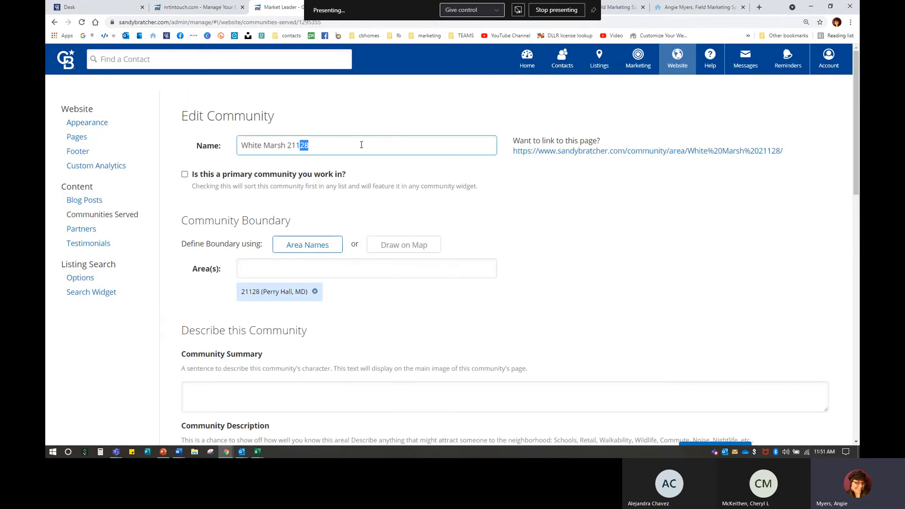
click(332, 148)
drag(285, 145, 191, 109)
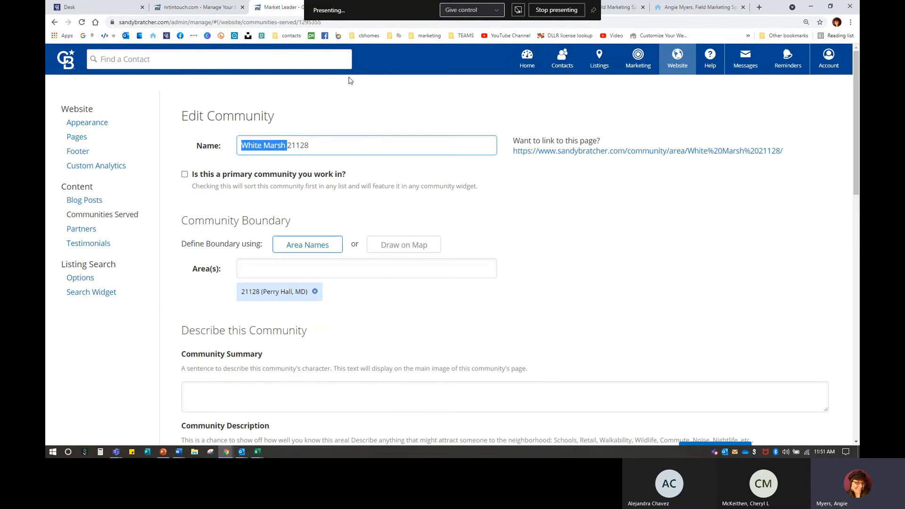
text(Perry Hall)
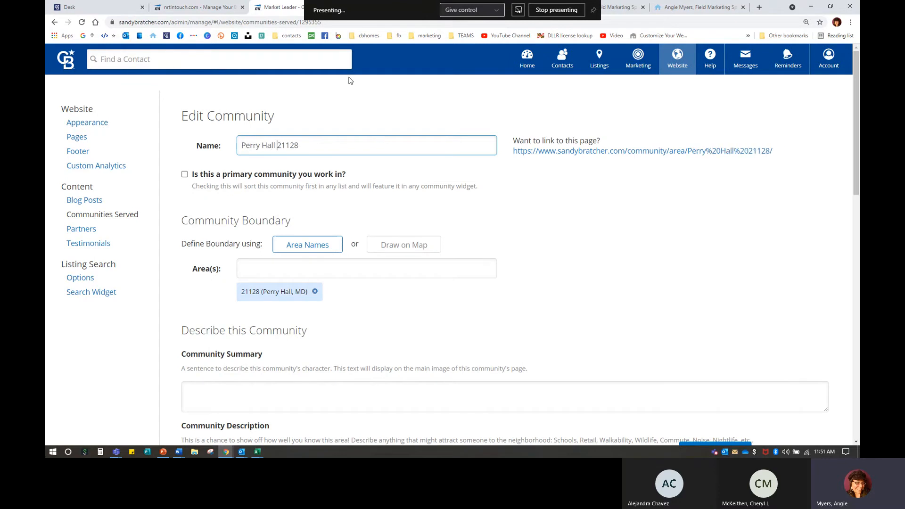
Step: Change White Marsh to Perry Hall in the community description and save it
scroll(391, 264, down, 3)
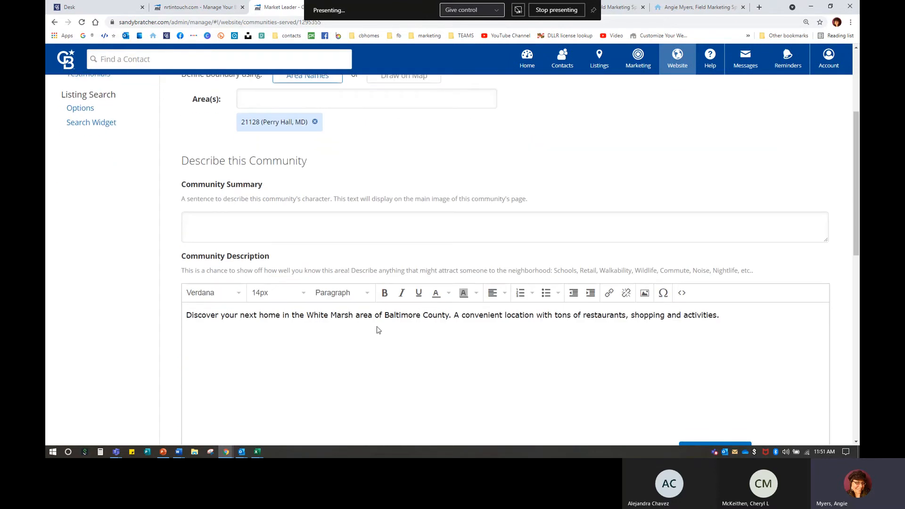
drag(354, 312, 309, 312)
text(Perry Hall)
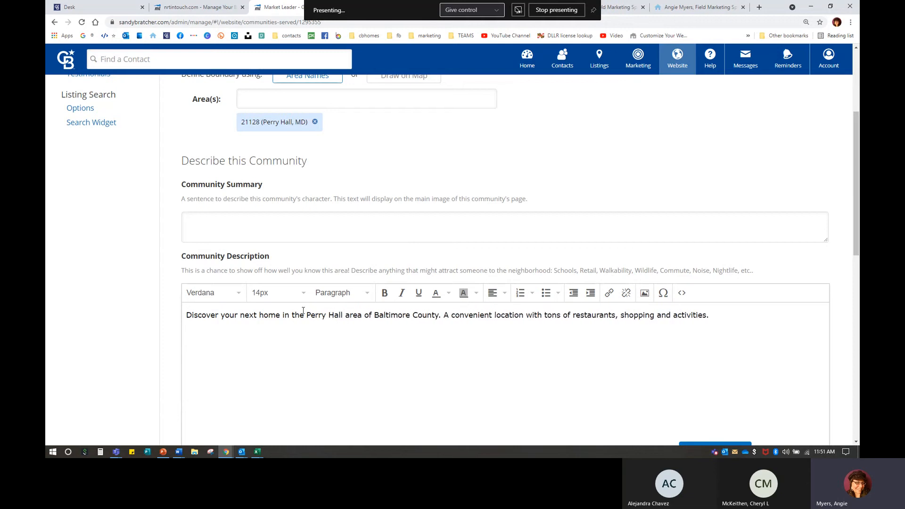
scroll(355, 352, down, 3)
scroll(315, 315, down, 3)
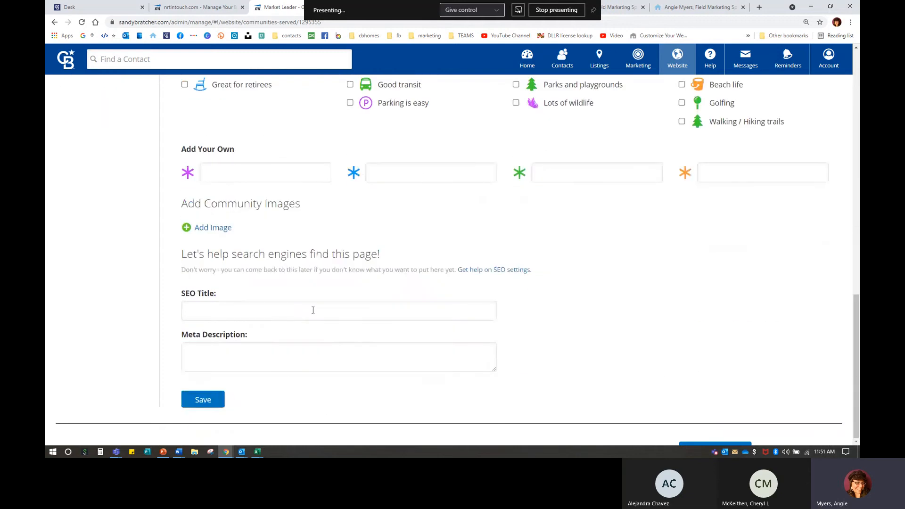
click(218, 401)
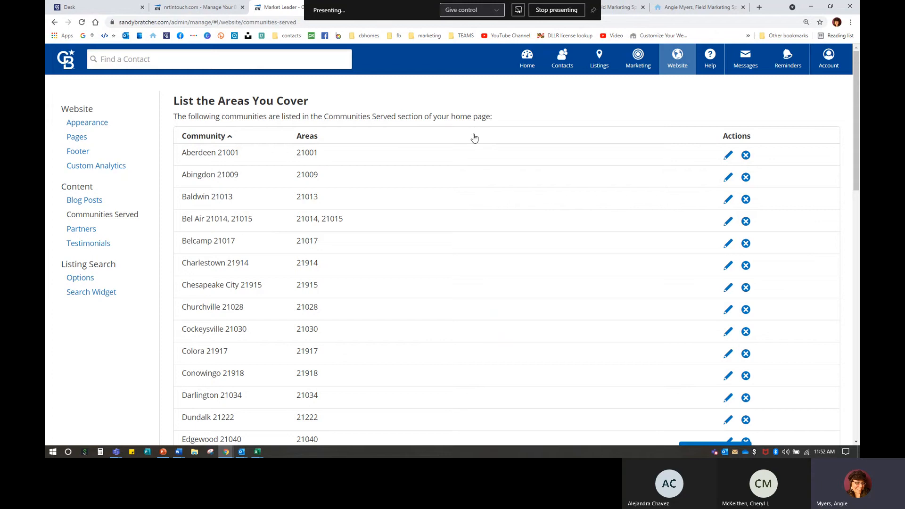
click(85, 204)
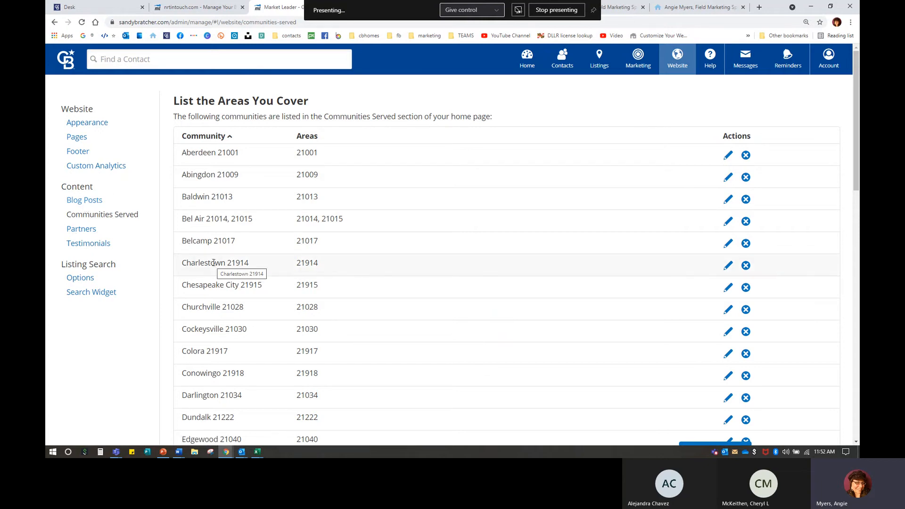
Step: Open the Testimonials list and highlight the first reviewer's name and Zillow 5 Star Review note
click(87, 244)
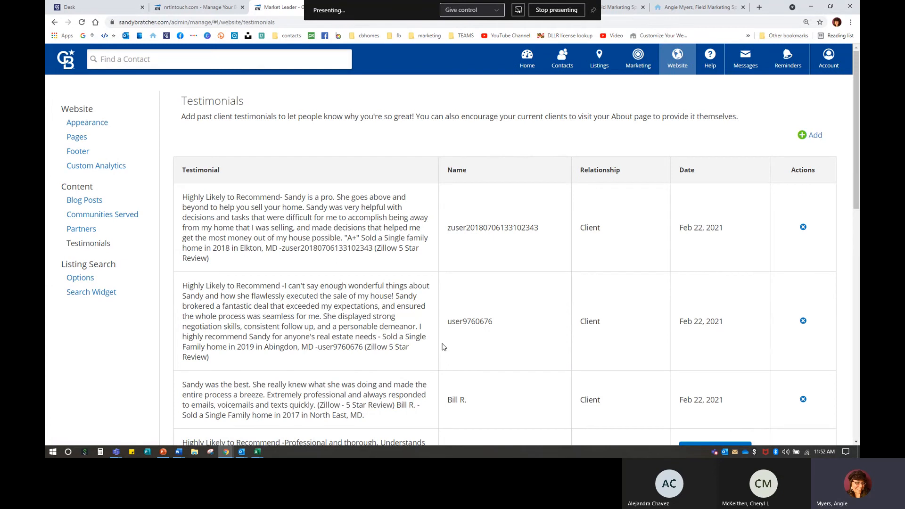
double_click(445, 229)
drag(449, 322, 521, 323)
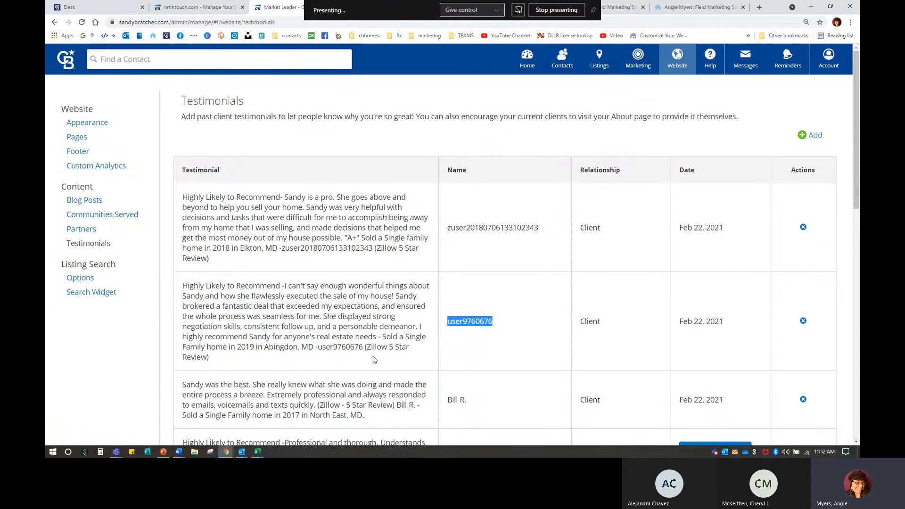
scroll(409, 369, down, 2)
drag(369, 262, 386, 276)
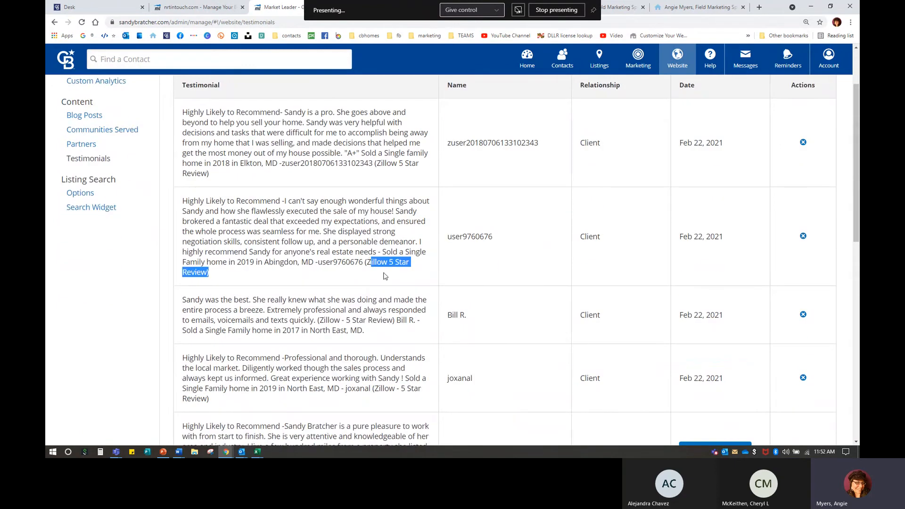
click(385, 276)
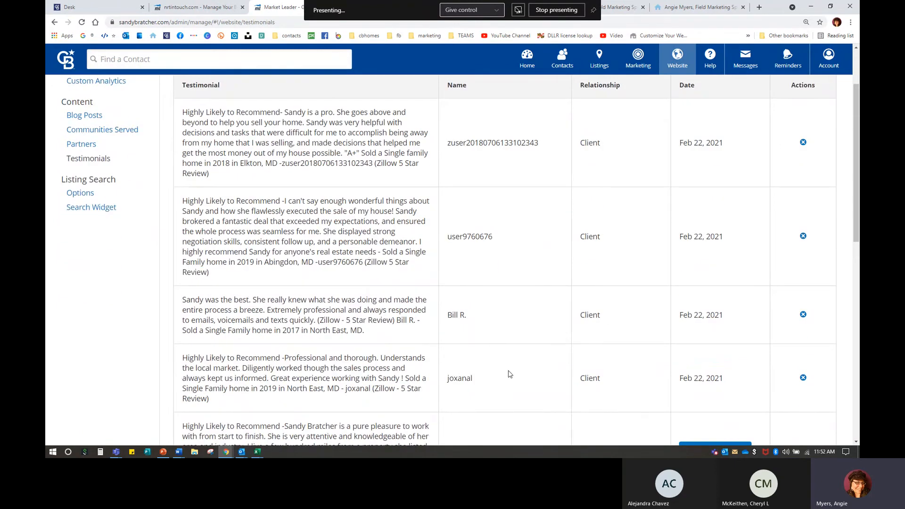
Step: Scroll through the remaining testimonials, then open a new blank browser window
scroll(506, 374, down, 2)
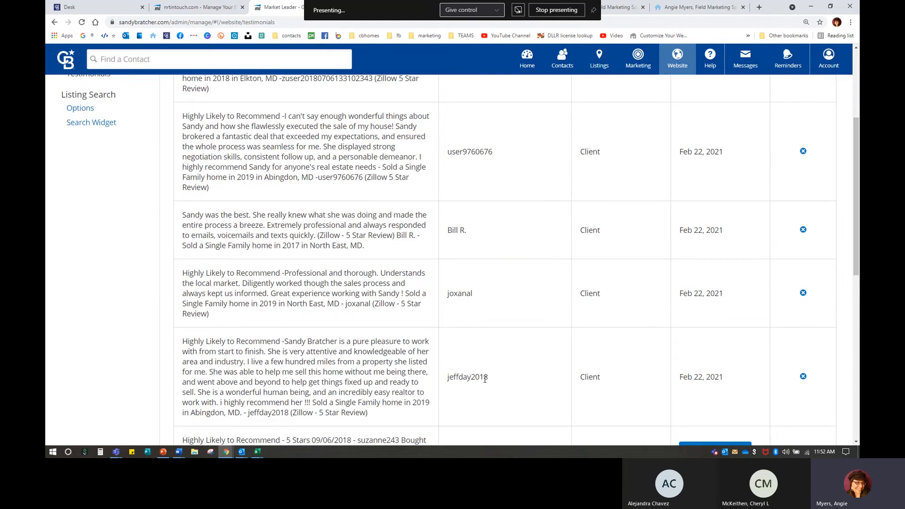
scroll(486, 379, up, 4)
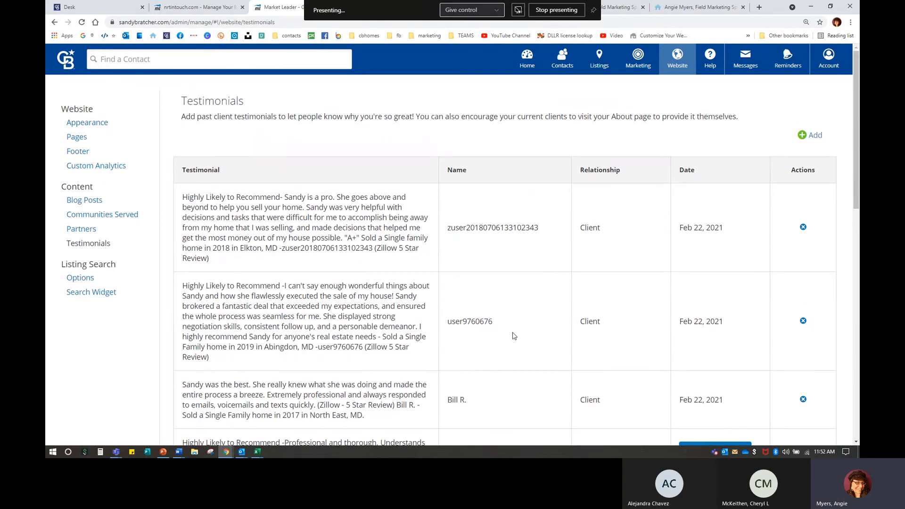
key(ctrl+n)
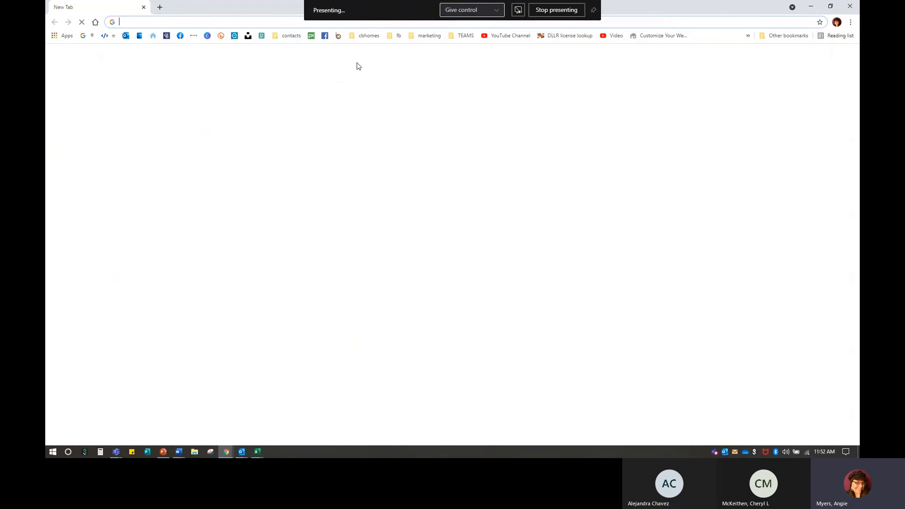
text(sandy)
key(Return)
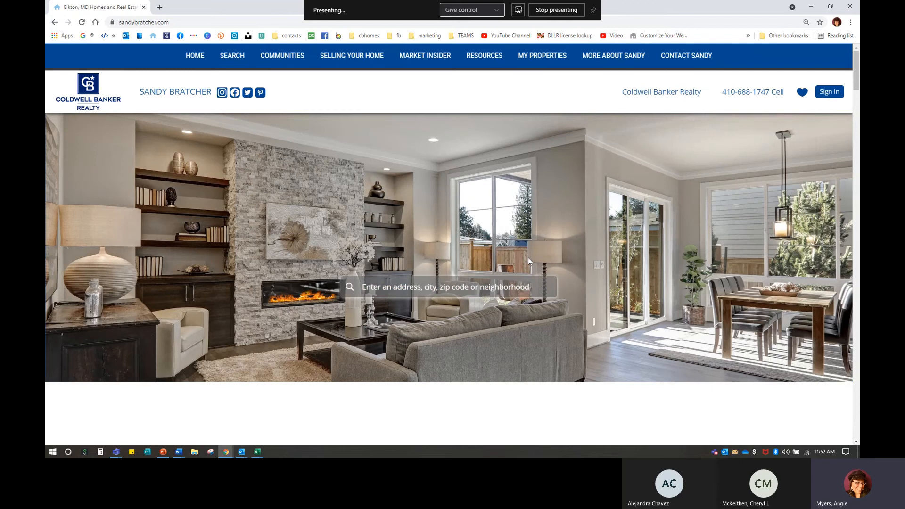
scroll(528, 257, down, 20)
scroll(506, 370, down, 20)
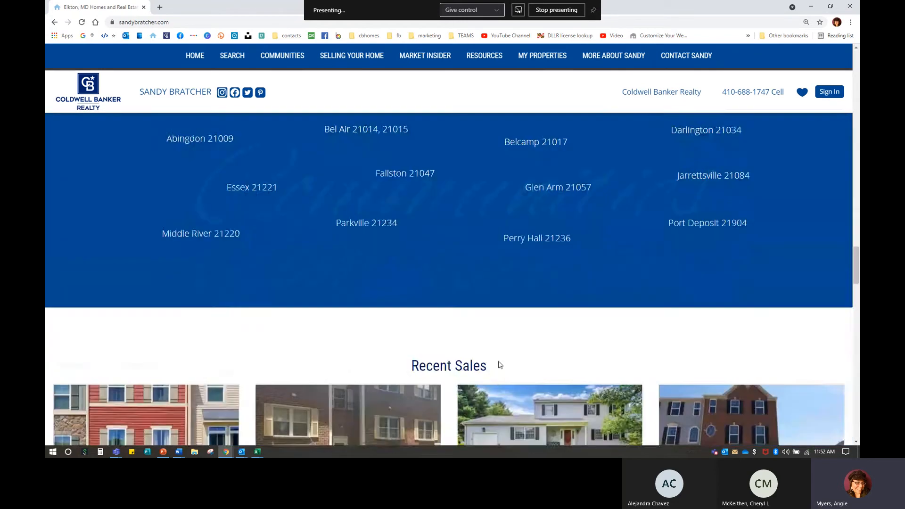
scroll(500, 365, down, 15)
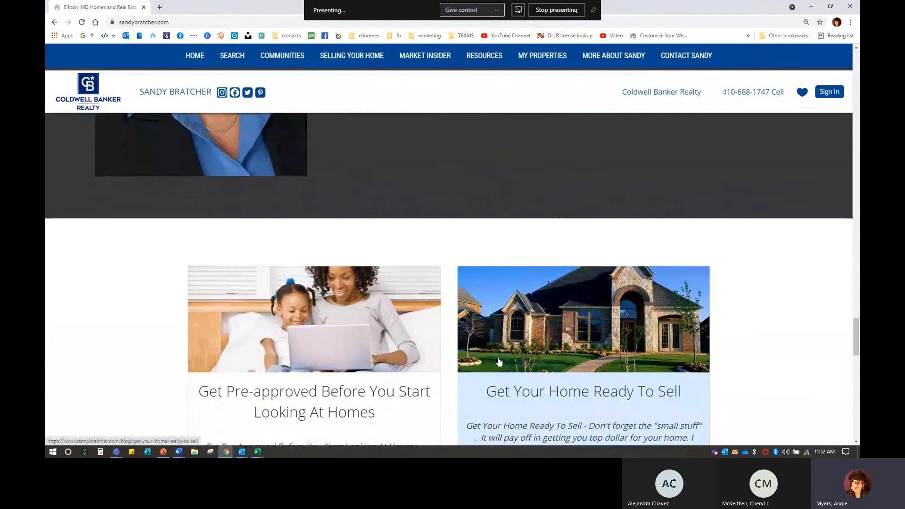
scroll(500, 362, down, 5)
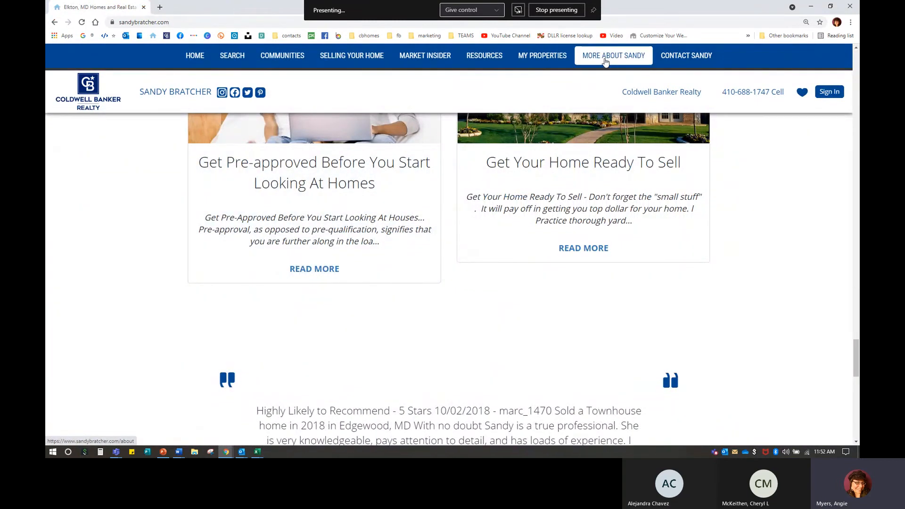
Step: Open the About page and expand Testimonials with READ MORE to show every review
click(605, 56)
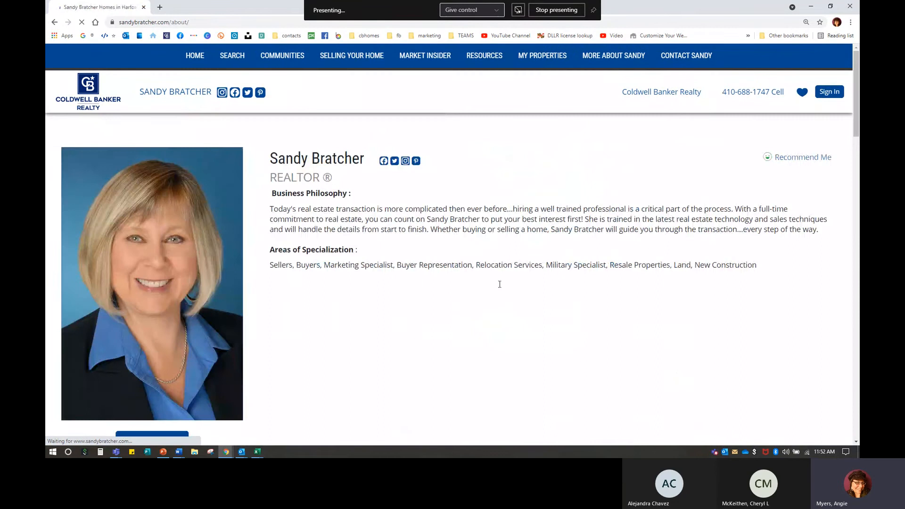
scroll(285, 307, down, 1)
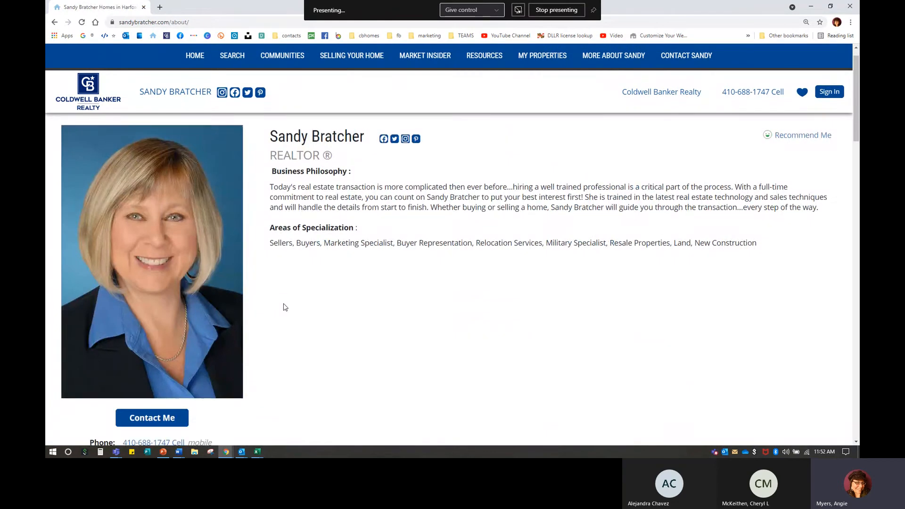
scroll(285, 308, down, 8)
scroll(278, 299, up, 3)
scroll(278, 298, down, 5)
scroll(278, 298, down, 10)
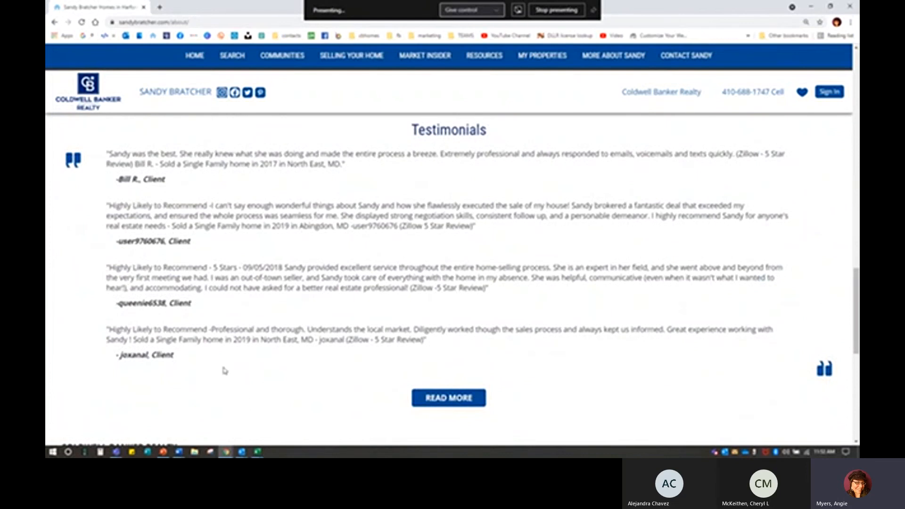
click(448, 398)
scroll(330, 285, down, 8)
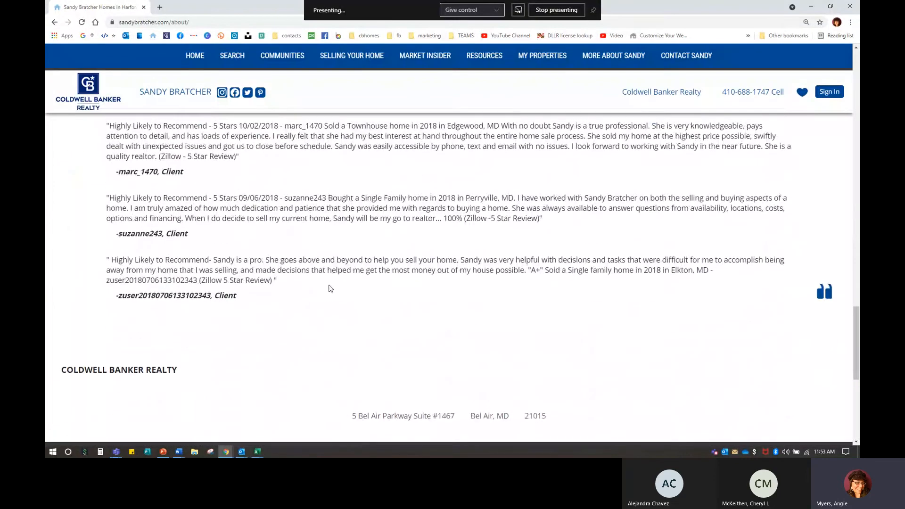
scroll(330, 288, up, 10)
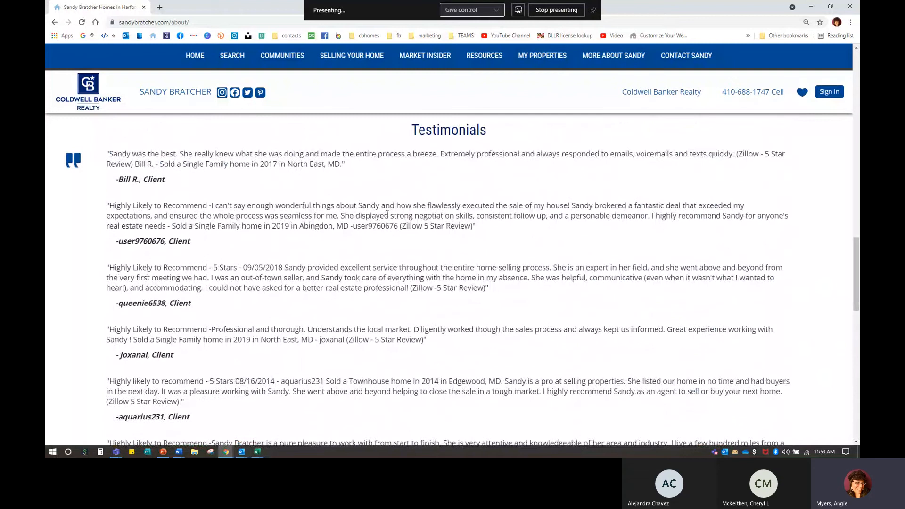
scroll(387, 215, up, 1)
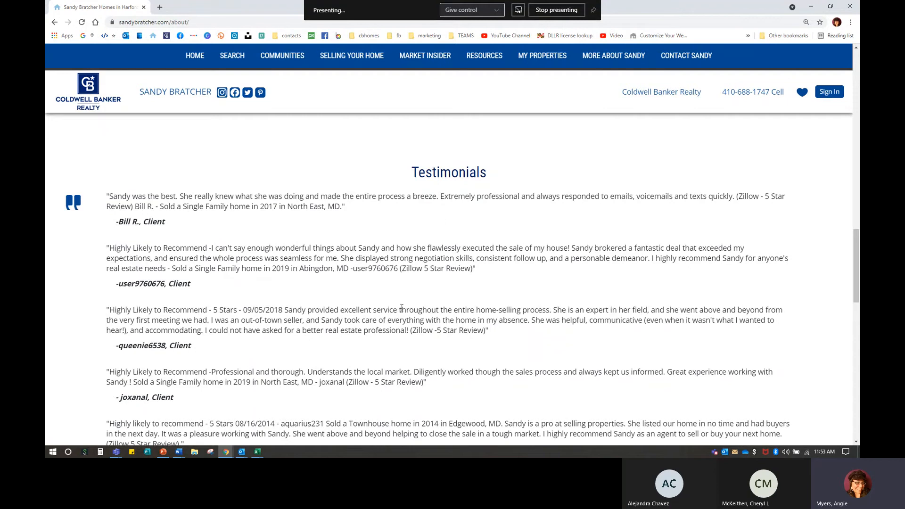
Step: Close the About tab and reopen the agent's site in a new window on its About page
click(143, 7)
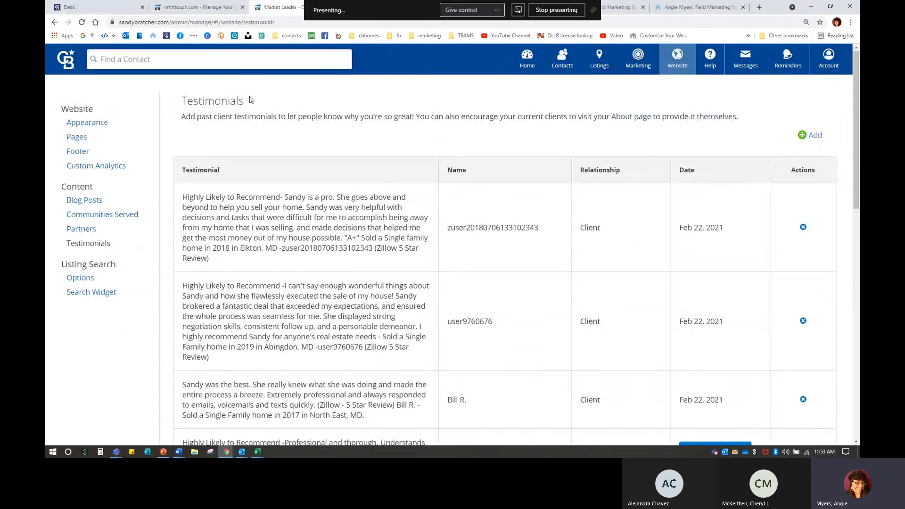
key(ctrl+n)
text(sandy)
key(Return)
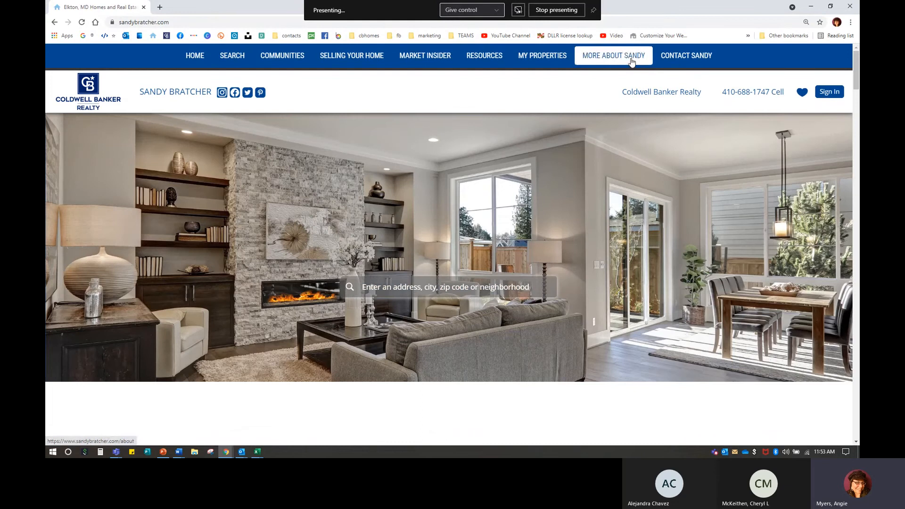
click(632, 61)
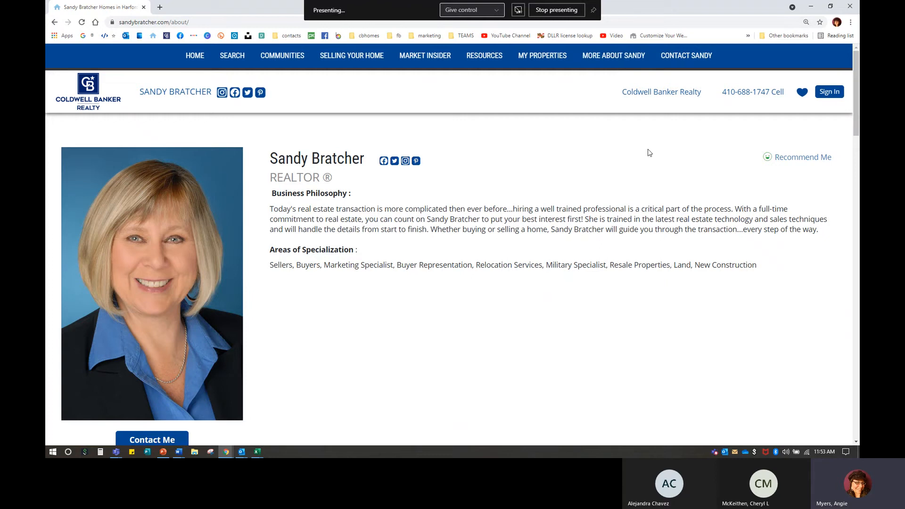
key(ctrl)
key(ctrl)
key(ctrl)
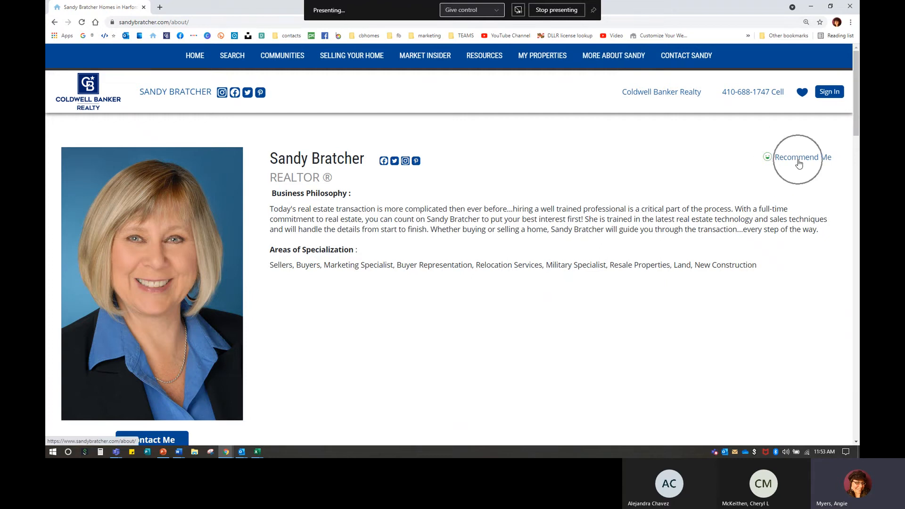
key(ctrl)
key(ctrl)
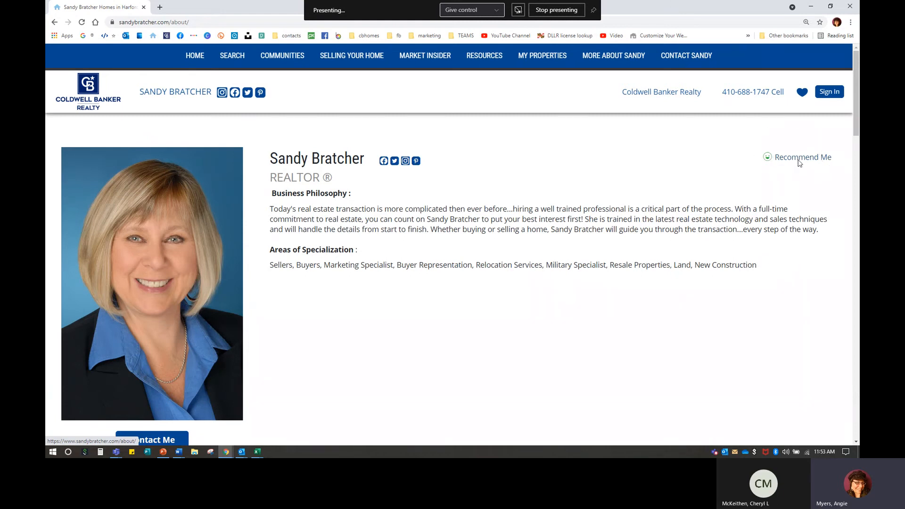
Step: Open the Recommend Me form, keep Client as relationship and autofill the recommender's name
click(799, 164)
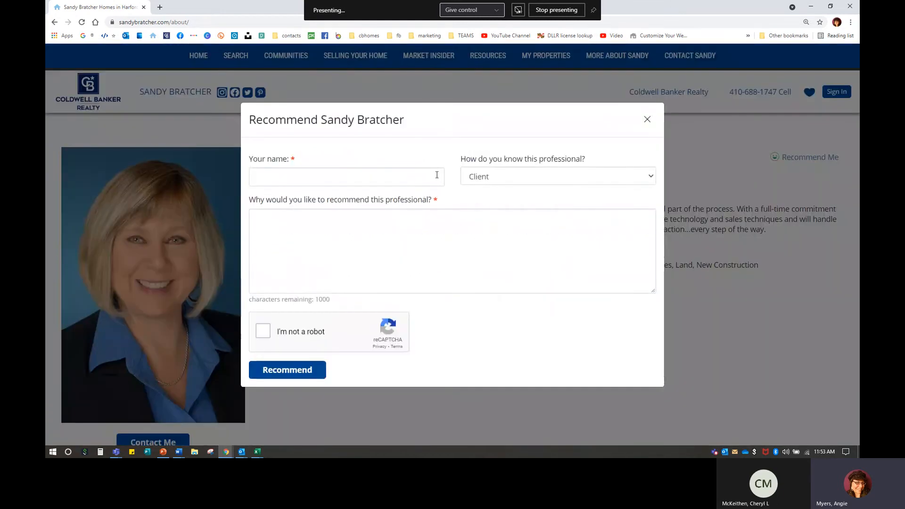
click(483, 176)
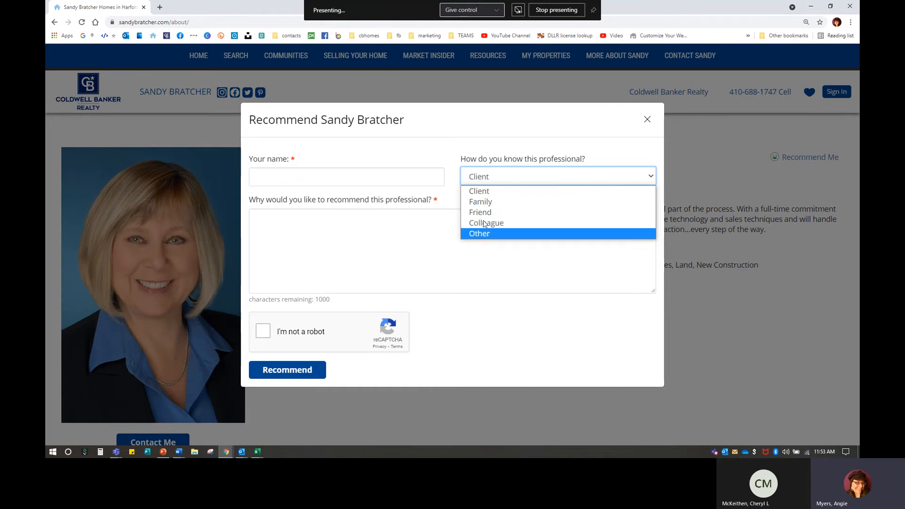
click(481, 191)
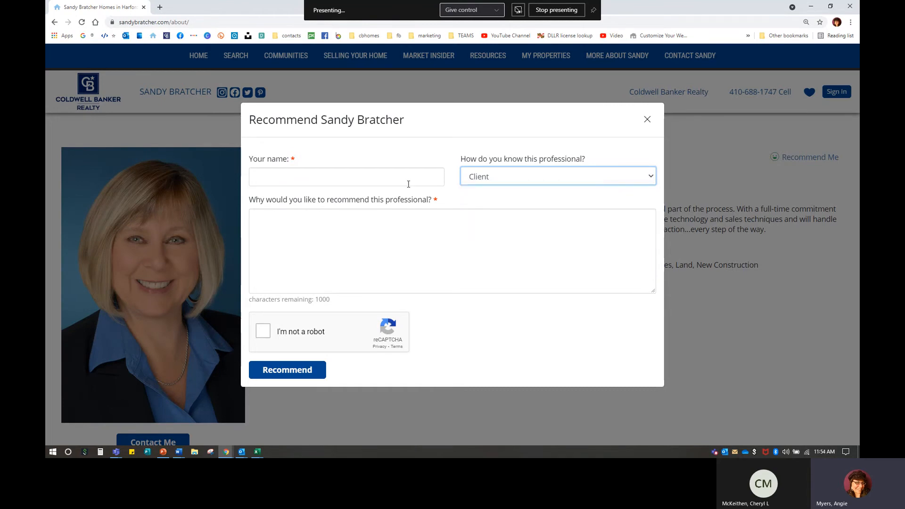
click(321, 177)
click(324, 198)
click(288, 221)
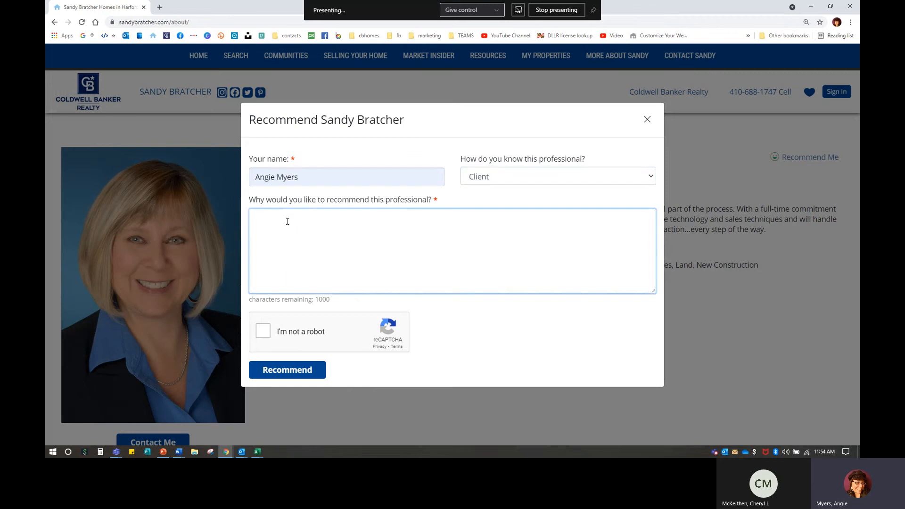
Step: Type and erase stray text in the reason box, then close the form without submitting
text(SAnd)
key(BackSpace)
key(BackSpace)
key(BackSpace)
key(BackSpace)
click(646, 123)
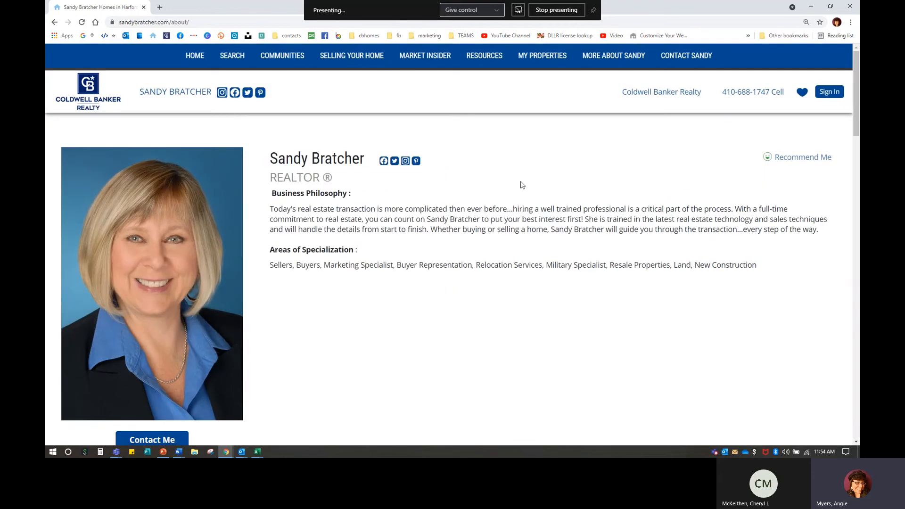
Step: Close the live About tab to return to the admin Testimonials page
click(143, 7)
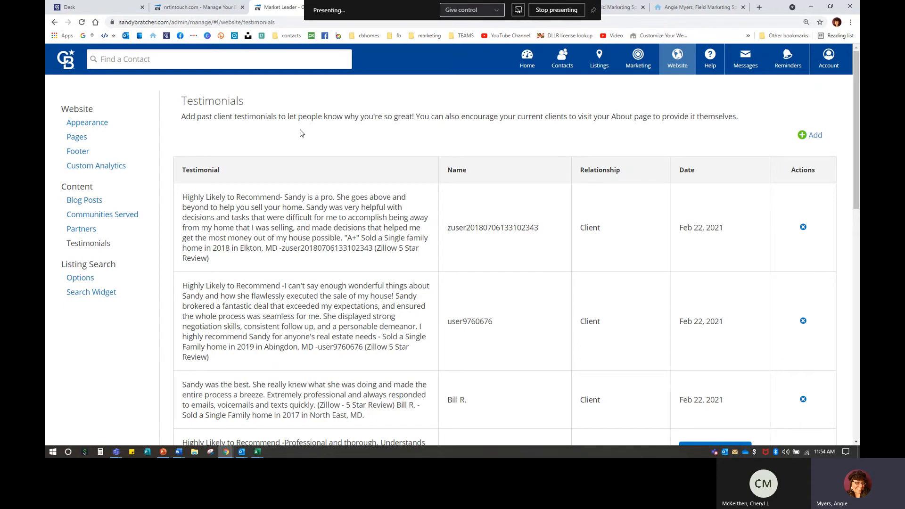
Step: Start and cancel a new testimonial, then go to the website's Pages and Menus list
click(811, 137)
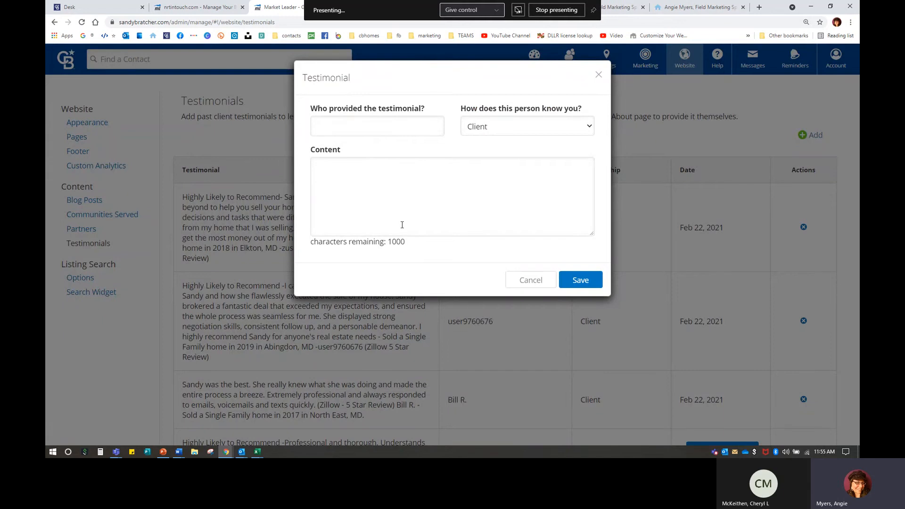
click(526, 280)
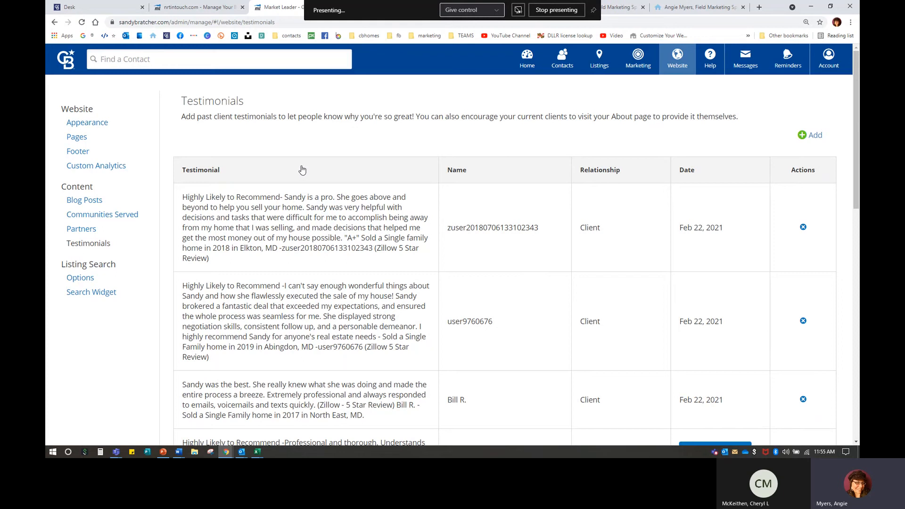
click(76, 138)
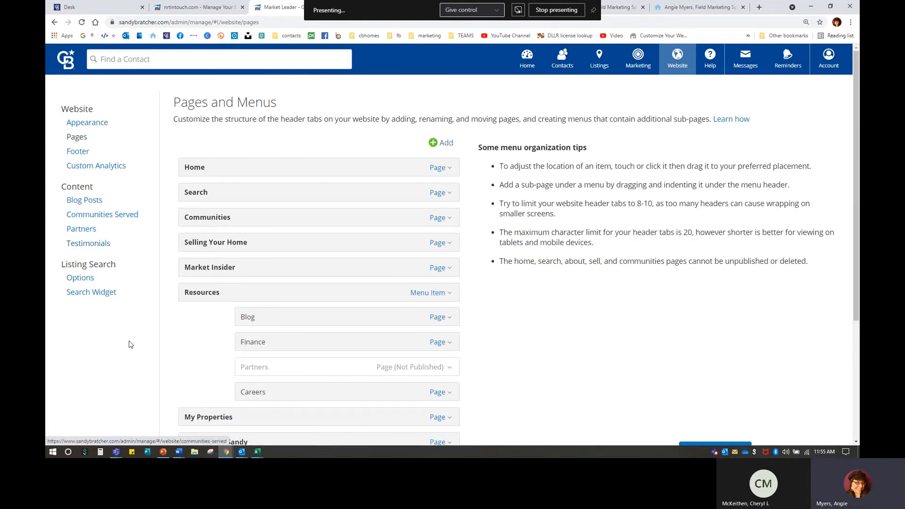
click(81, 279)
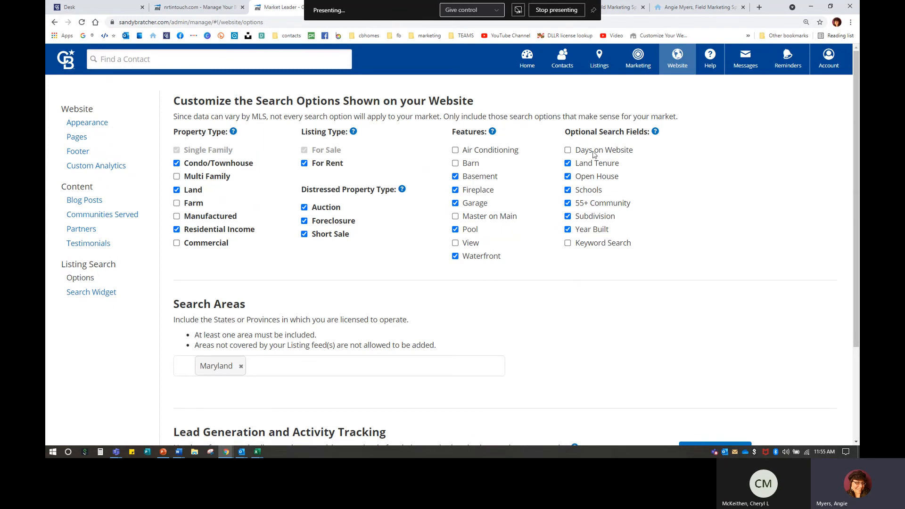
scroll(308, 354, down, 3)
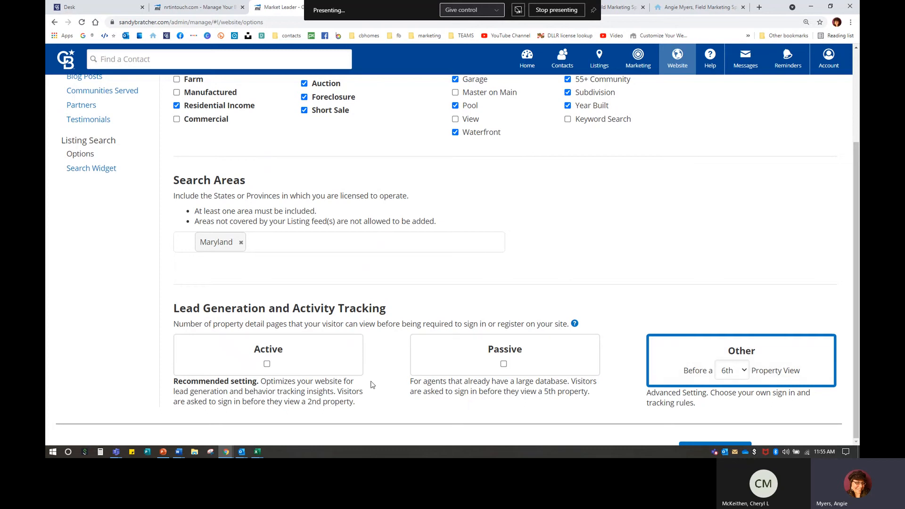
mouse_move(575, 324)
click(740, 377)
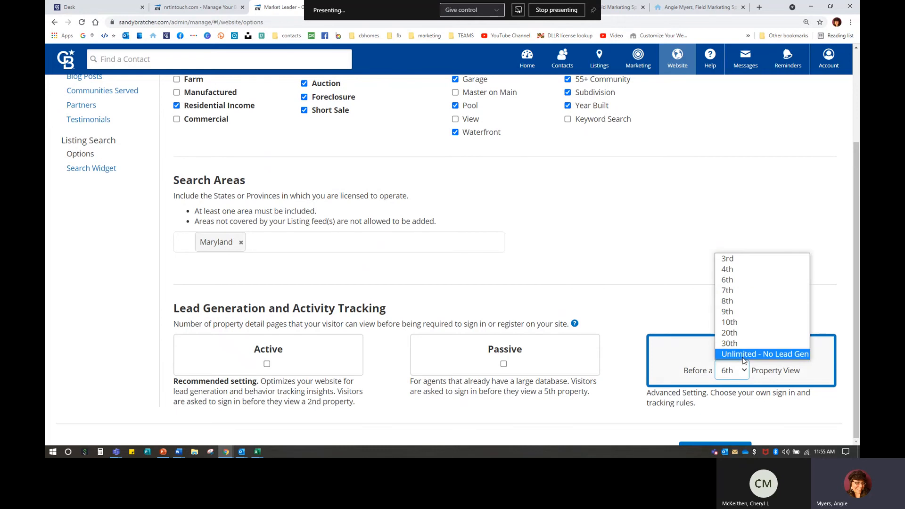
click(739, 281)
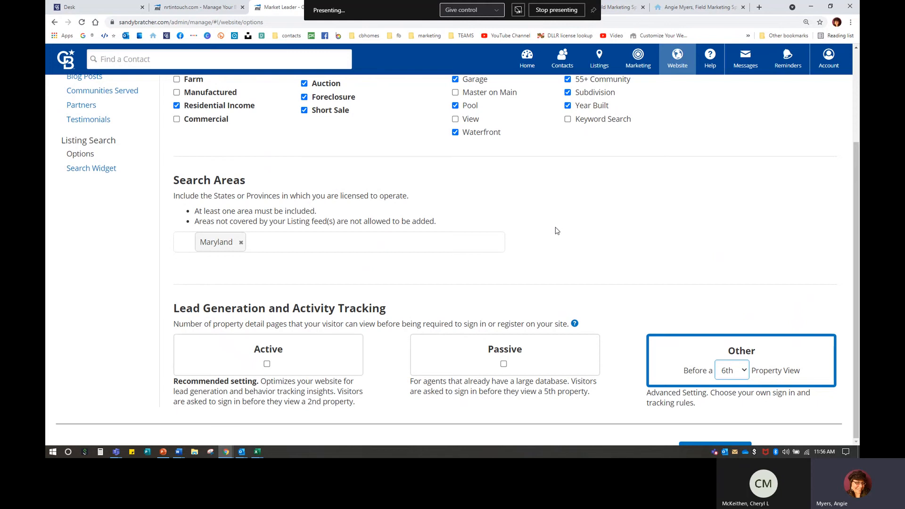
scroll(621, 259, up, 3)
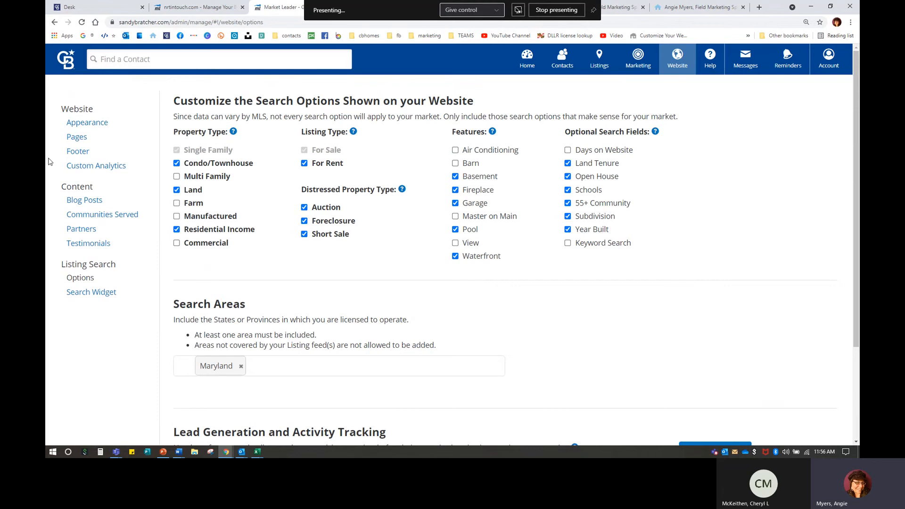
click(76, 137)
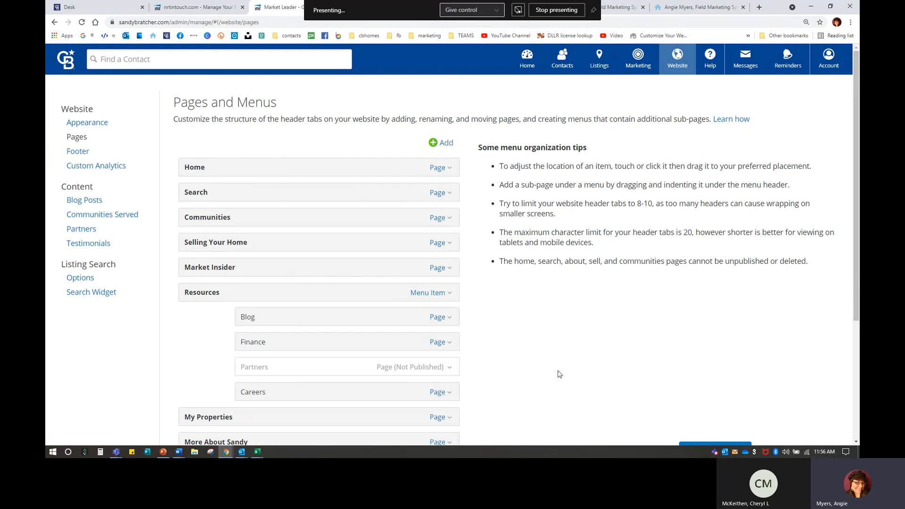
Step: Open the Home page in the page editor via its Page menu's Edit Page
click(441, 169)
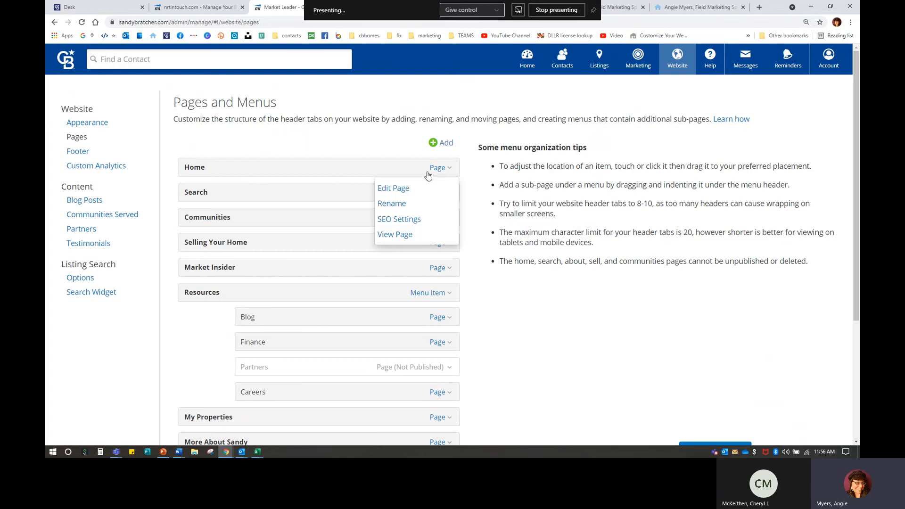
click(395, 190)
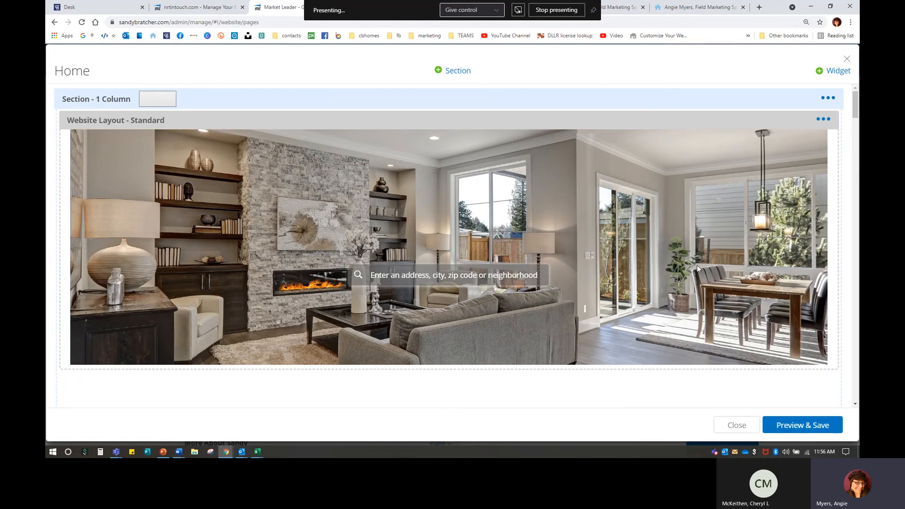
scroll(481, 242, down, 2)
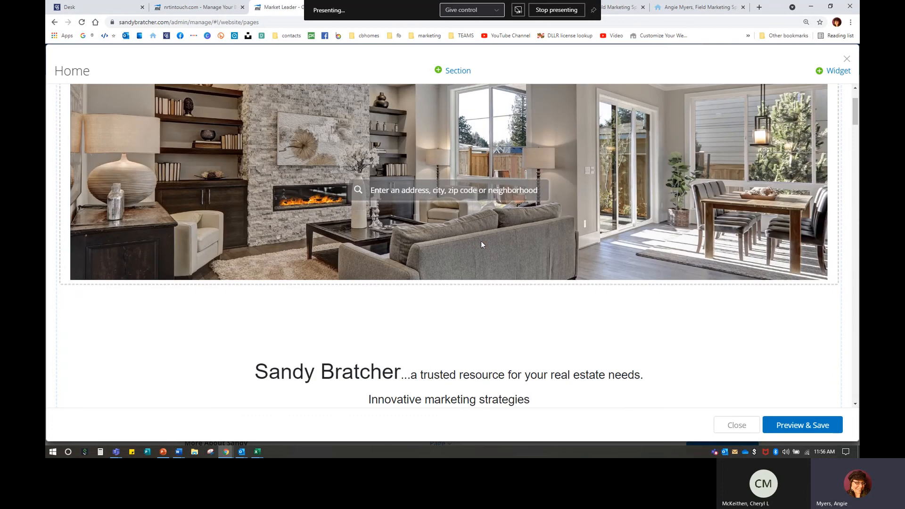
scroll(606, 229, down, 4)
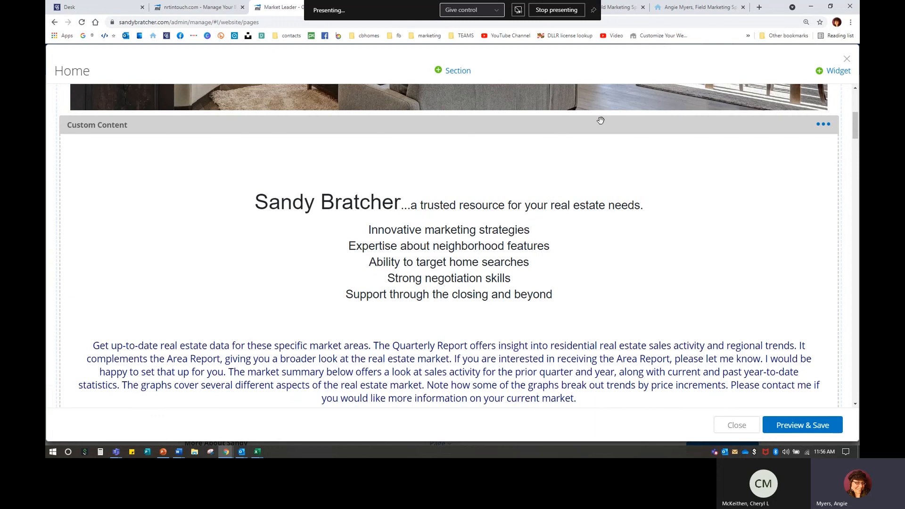
Step: Check the Custom Content widget's actions and scroll through the report tiles, promo video and Featured Properties
click(824, 125)
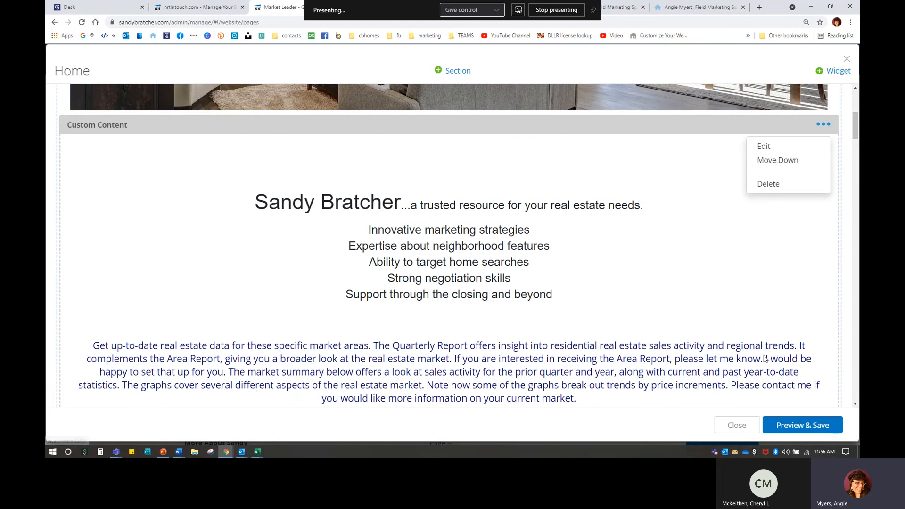
scroll(736, 325, down, 6)
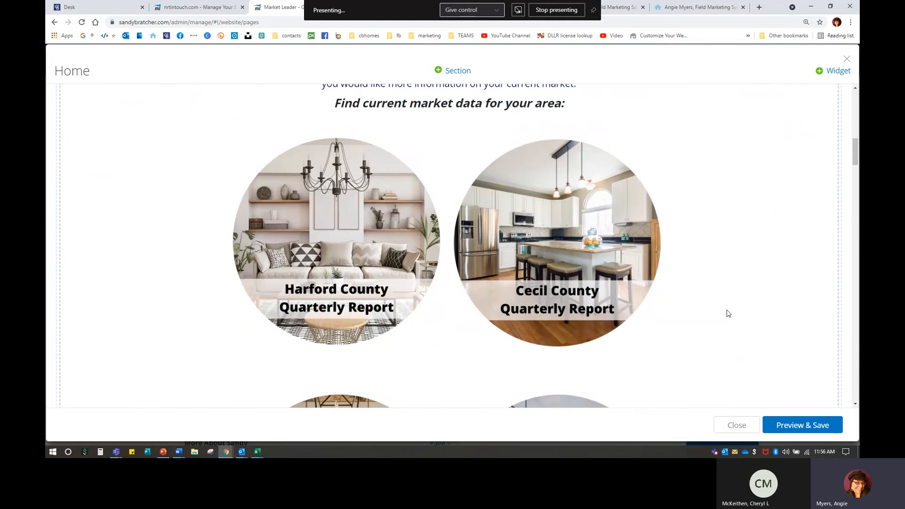
scroll(707, 283, down, 8)
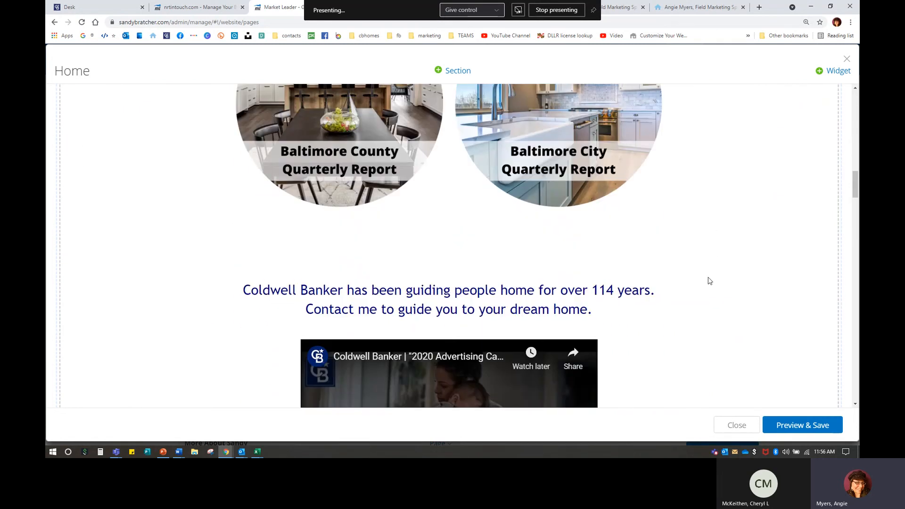
scroll(707, 279, down, 9)
scroll(409, 192, up, 4)
scroll(419, 212, down, 1)
scroll(420, 212, down, 6)
scroll(445, 189, down, 5)
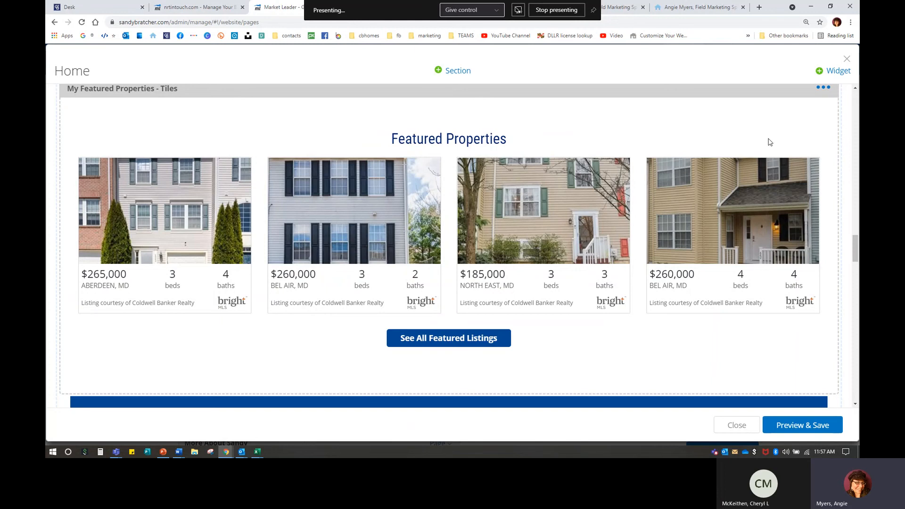
scroll(780, 150, up, 1)
Step: Cycle through the Featured Properties layouts and save it on the four-property tiles layout
click(819, 132)
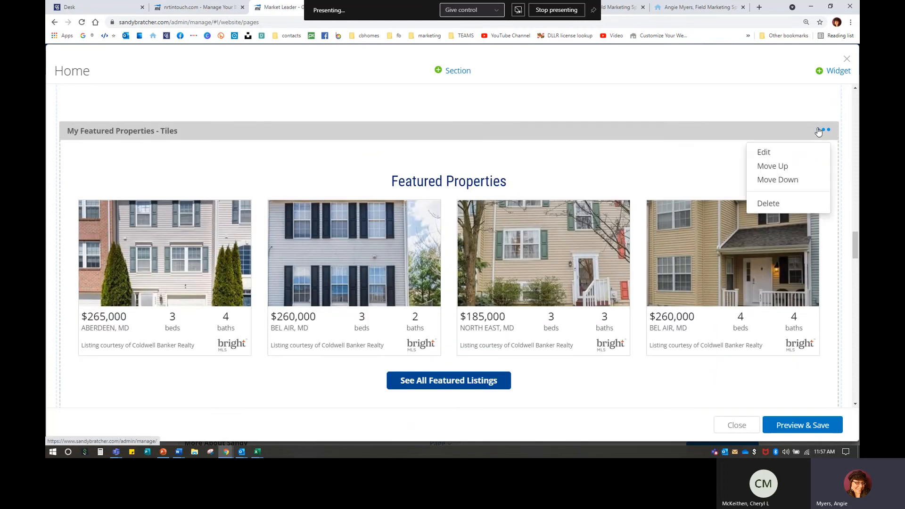
click(765, 153)
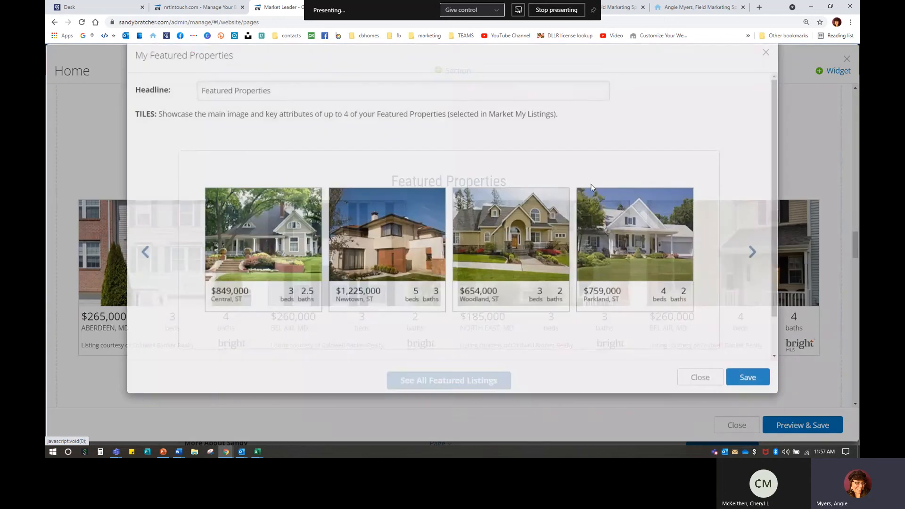
click(753, 275)
click(752, 275)
click(753, 275)
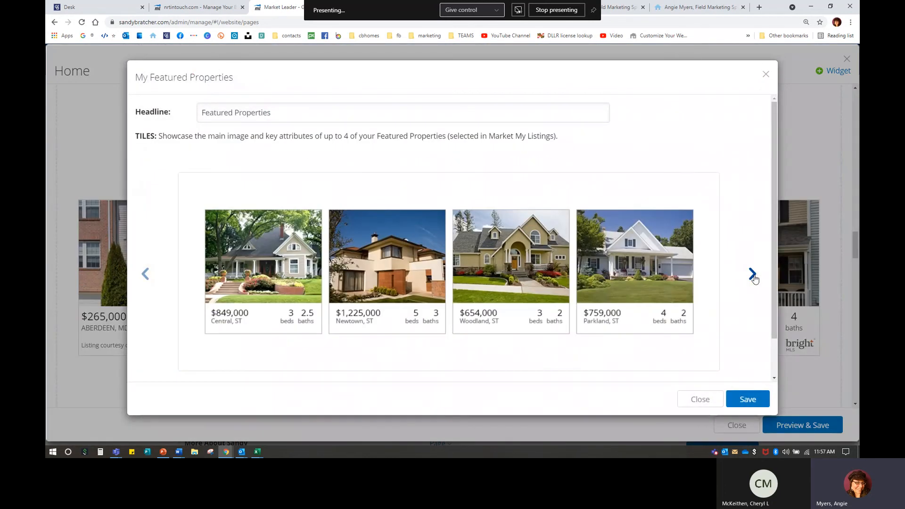
click(747, 401)
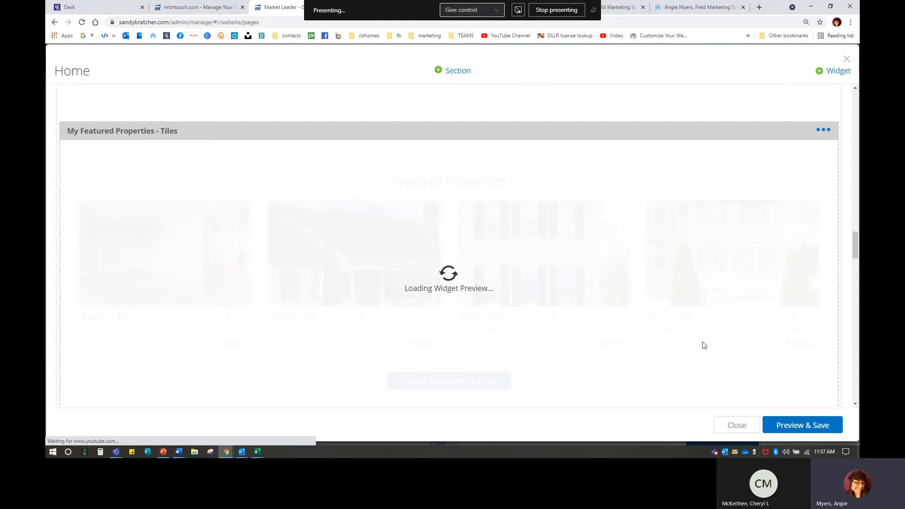
Step: Preview each Communities Served layout and save the widget back on Styled Text - Accent 1
scroll(703, 341, down, 5)
scroll(703, 341, down, 1)
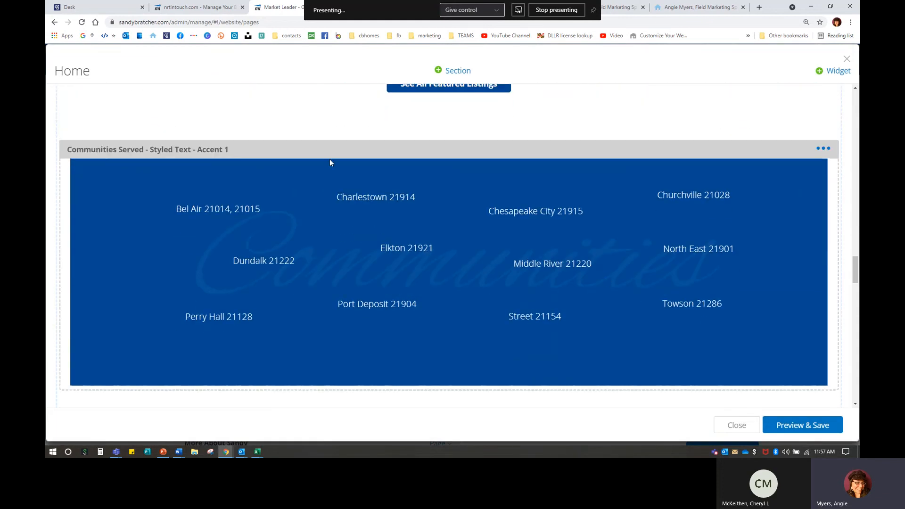
click(823, 148)
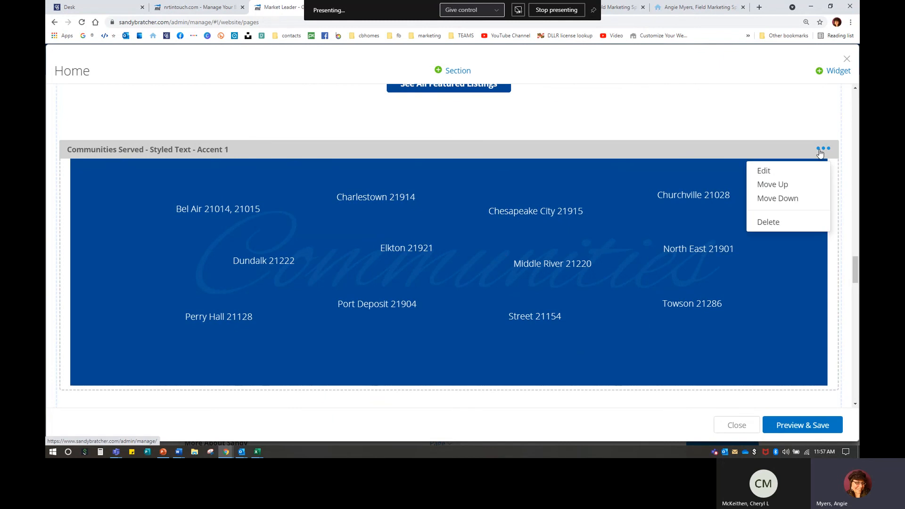
click(778, 173)
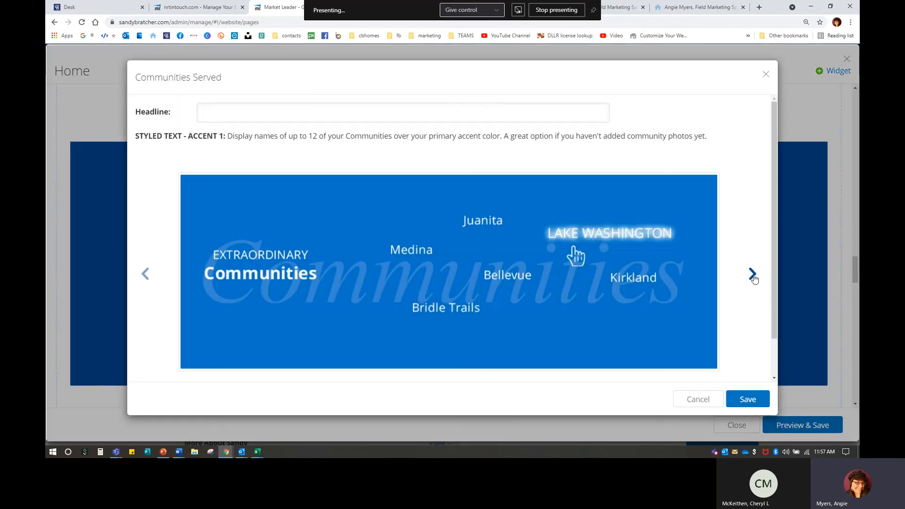
click(752, 274)
click(753, 276)
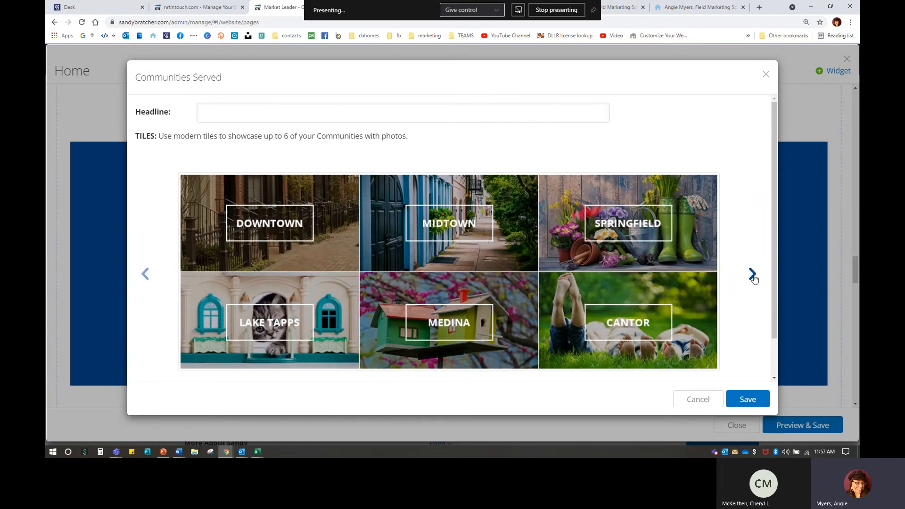
click(753, 276)
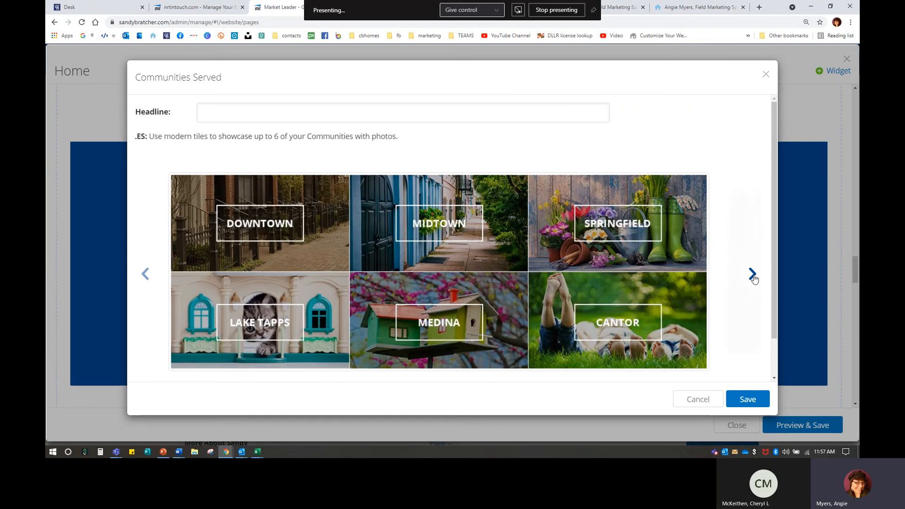
click(753, 276)
click(753, 276)
click(753, 276)
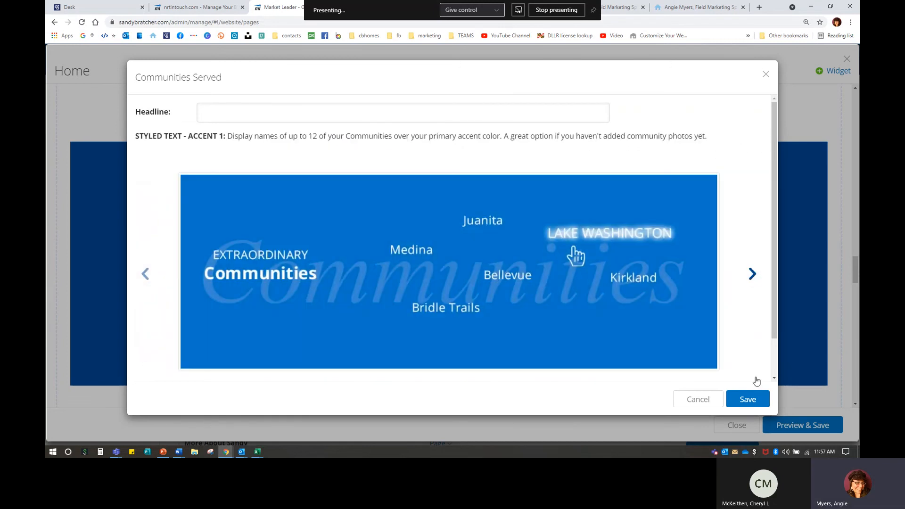
click(748, 400)
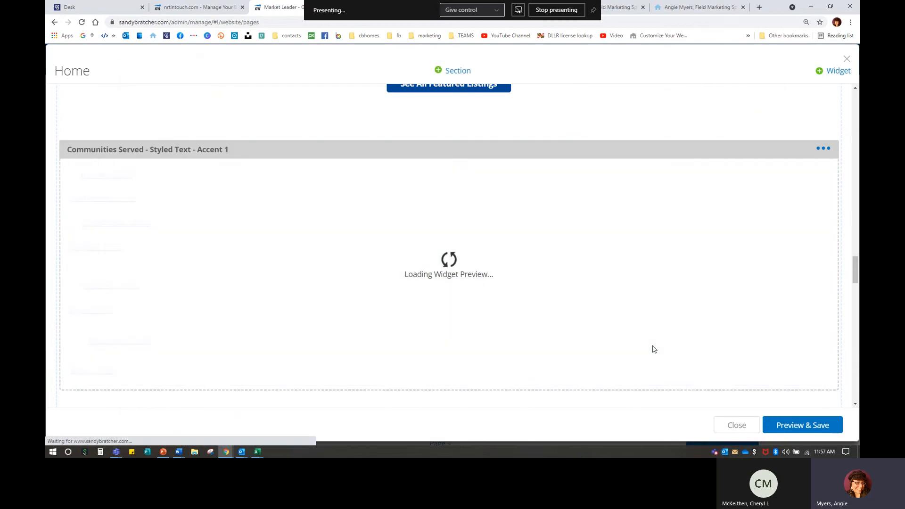
scroll(652, 346, down, 5)
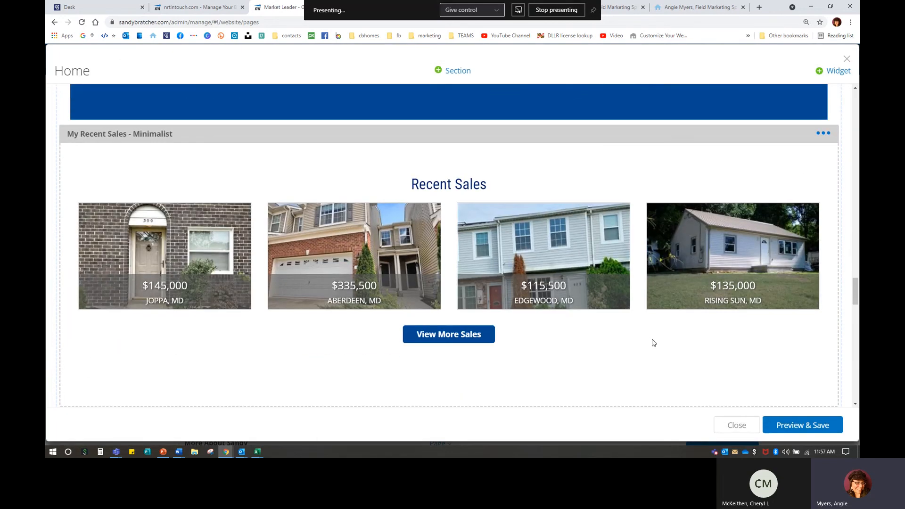
Step: Preview the other My Recent Sales layouts, return to Minimalist, and save the widget
click(823, 133)
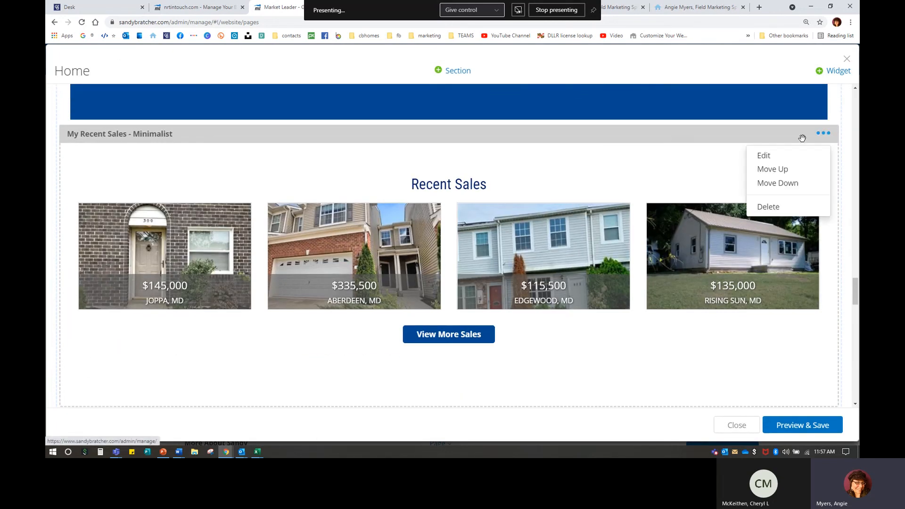
click(771, 158)
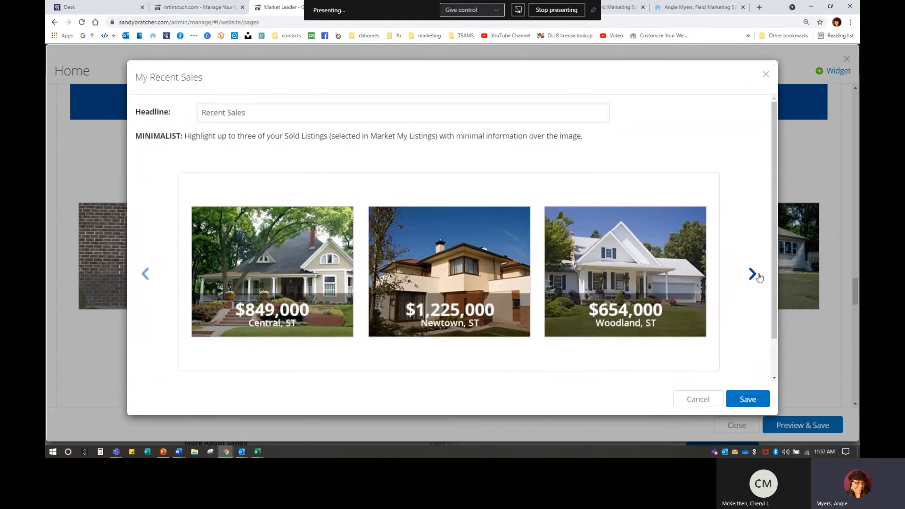
click(754, 274)
click(753, 275)
click(753, 275)
click(754, 275)
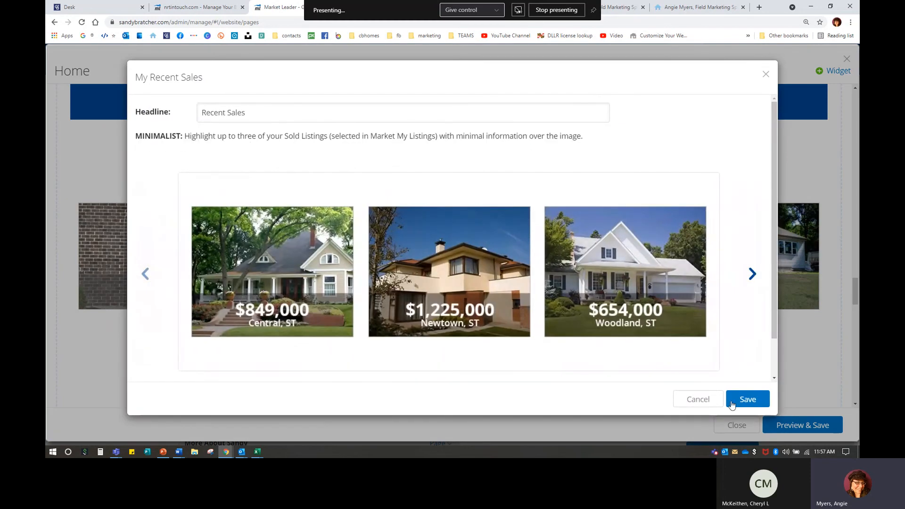
click(737, 395)
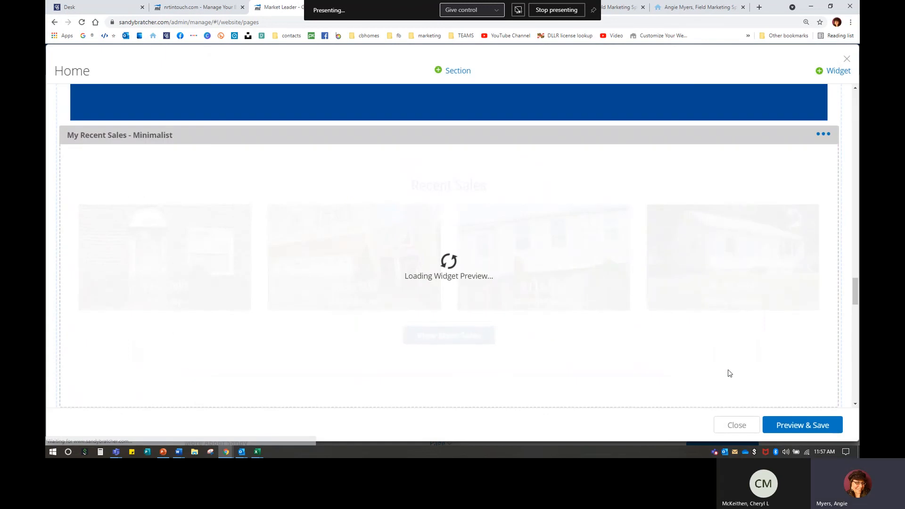
scroll(728, 374, down, 2)
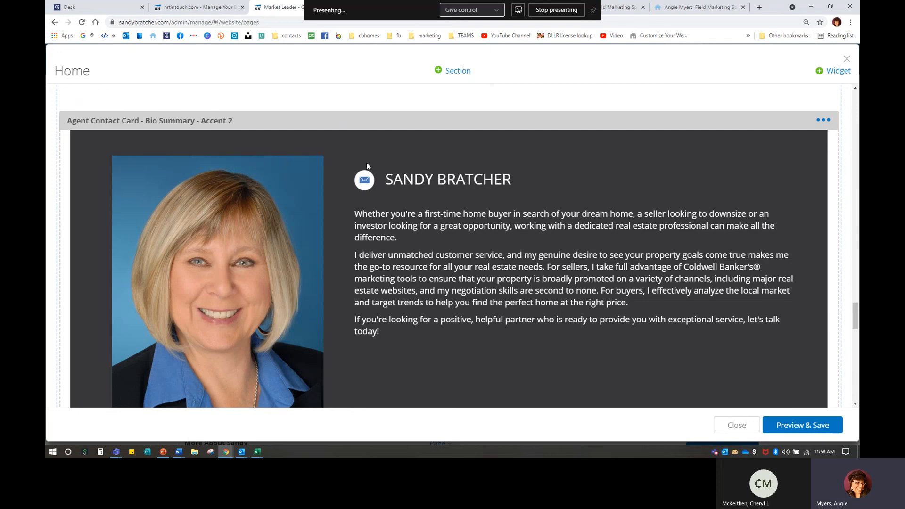
Step: Cycle through all Agent Contact Card designs back to Bio Summary - Accent 2 and save
click(821, 118)
click(764, 142)
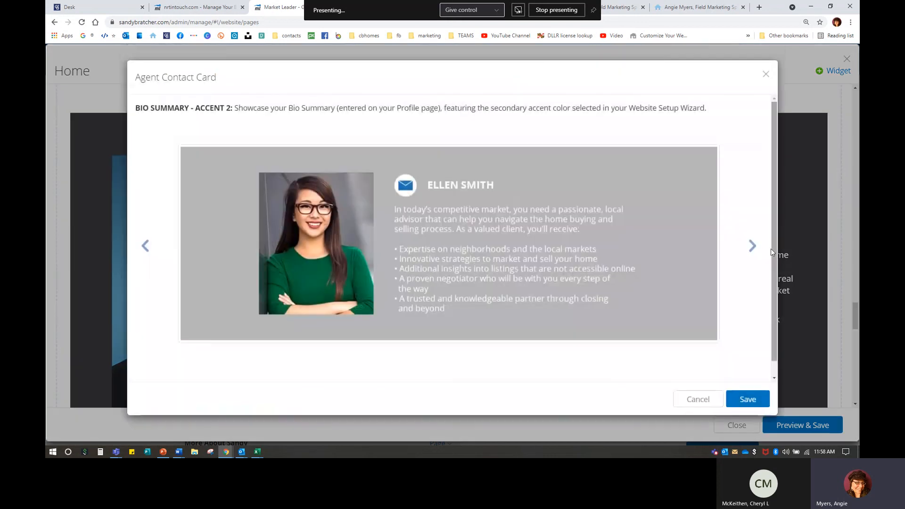
click(752, 245)
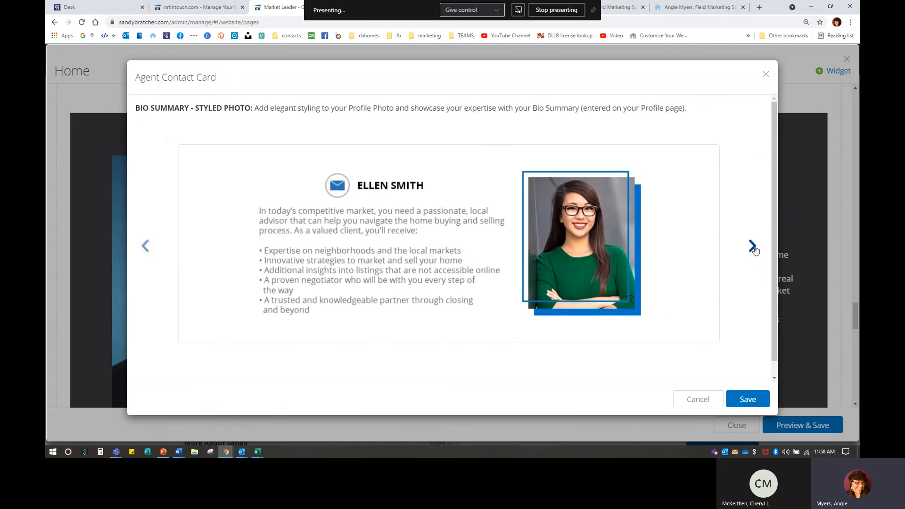
click(752, 245)
click(752, 246)
click(752, 245)
click(753, 245)
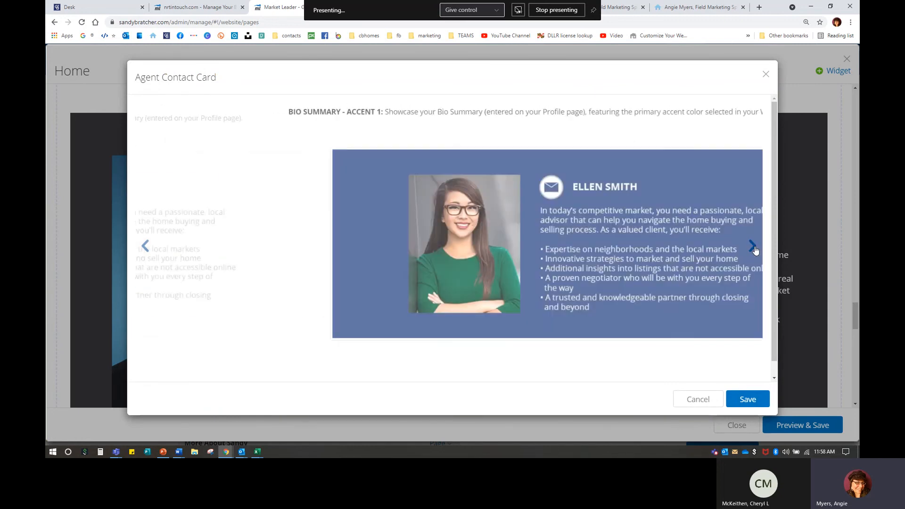
click(752, 246)
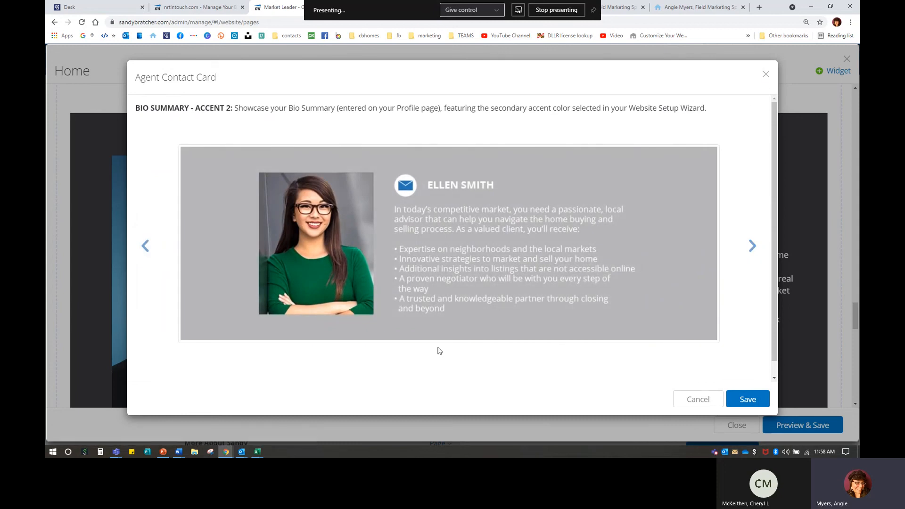
click(748, 400)
scroll(533, 328, down, 6)
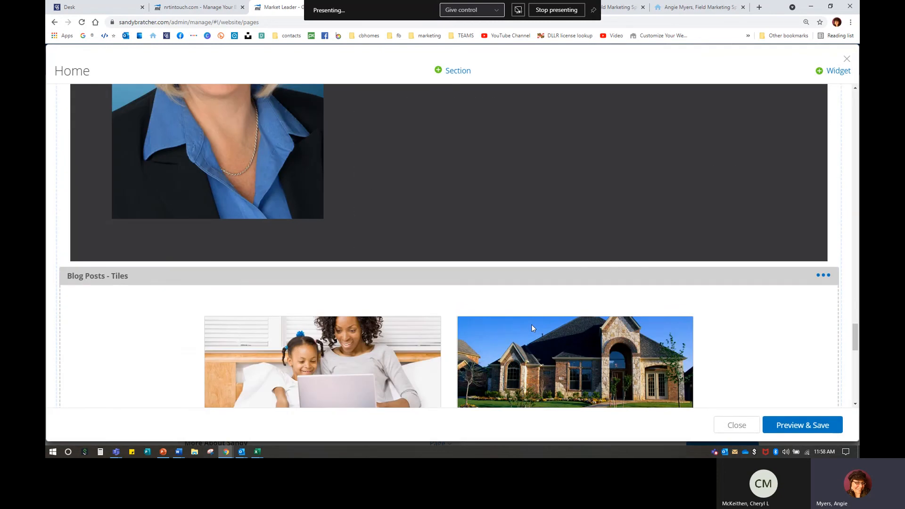
Step: Edit the Testimonials widget, preview Modern Frame, and save it back on Quotes
scroll(531, 326, down, 3)
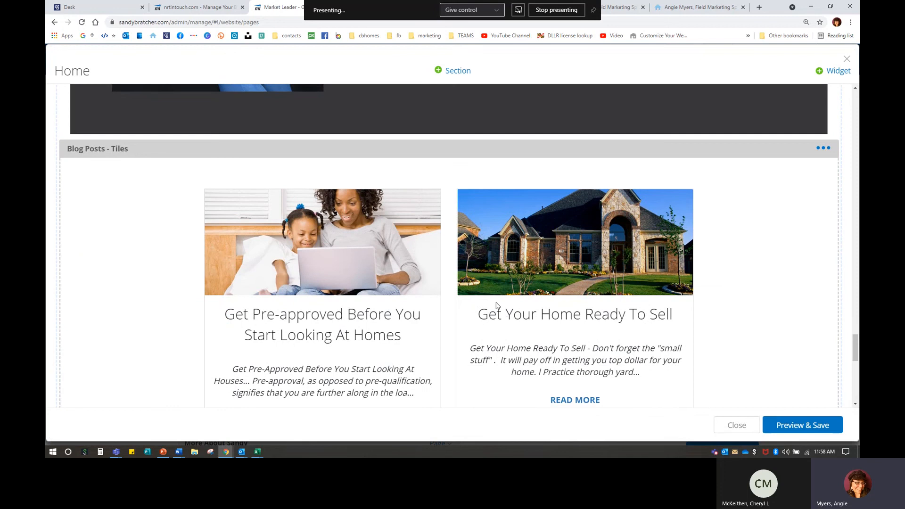
scroll(500, 297, down, 7)
scroll(504, 288, down, 2)
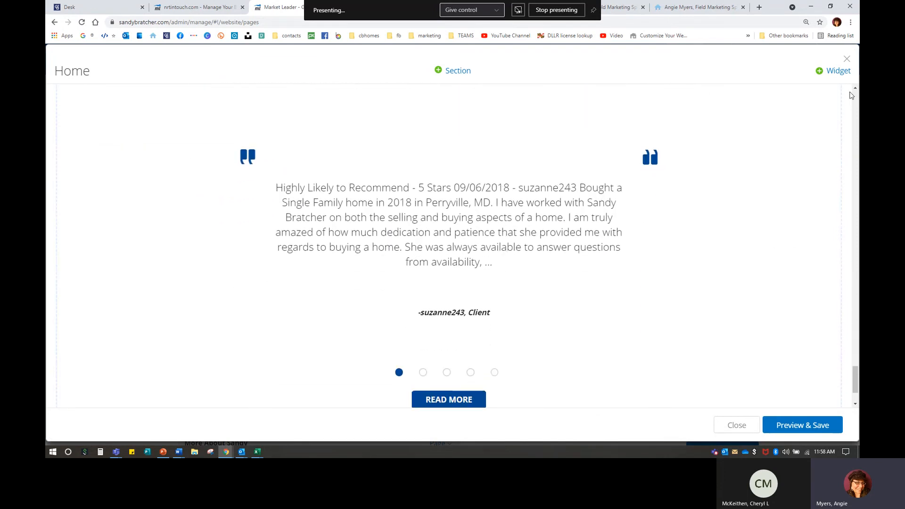
click(827, 115)
click(774, 132)
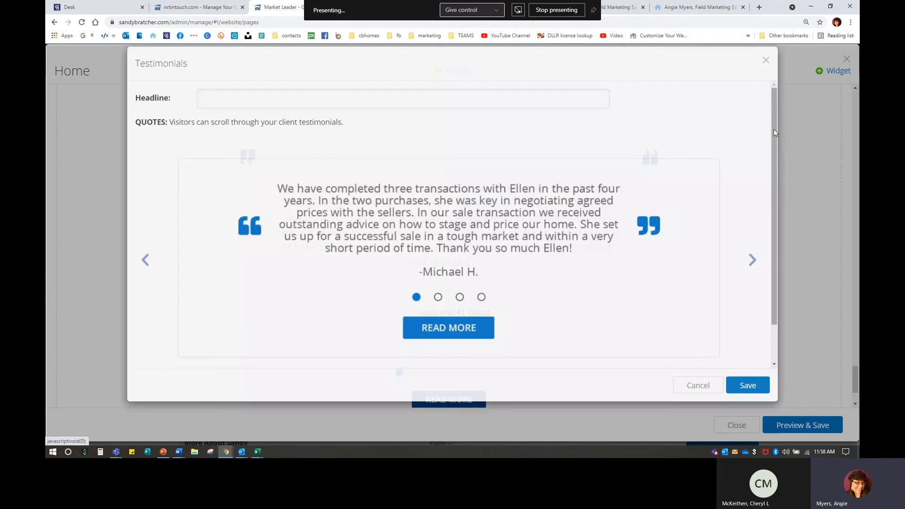
click(753, 275)
click(754, 278)
click(744, 393)
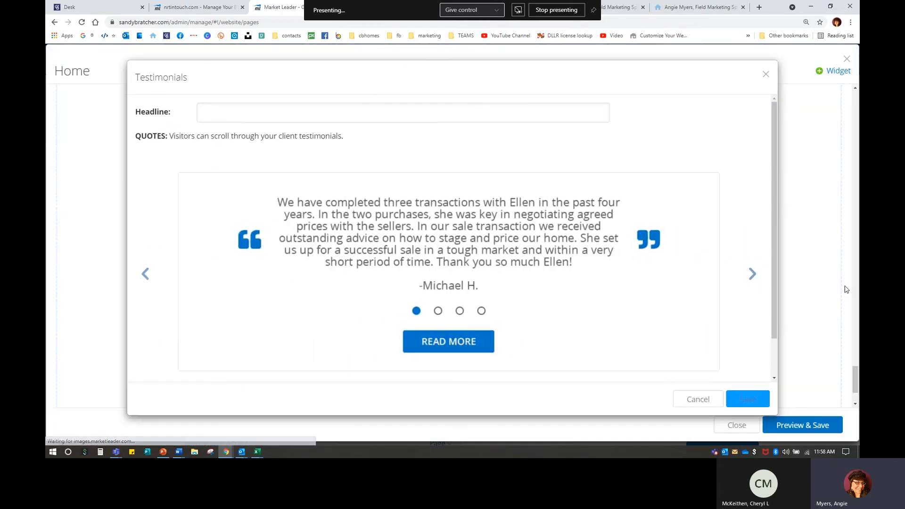
Step: Open the list of widgets available to add to the Home page
key(ctrl)
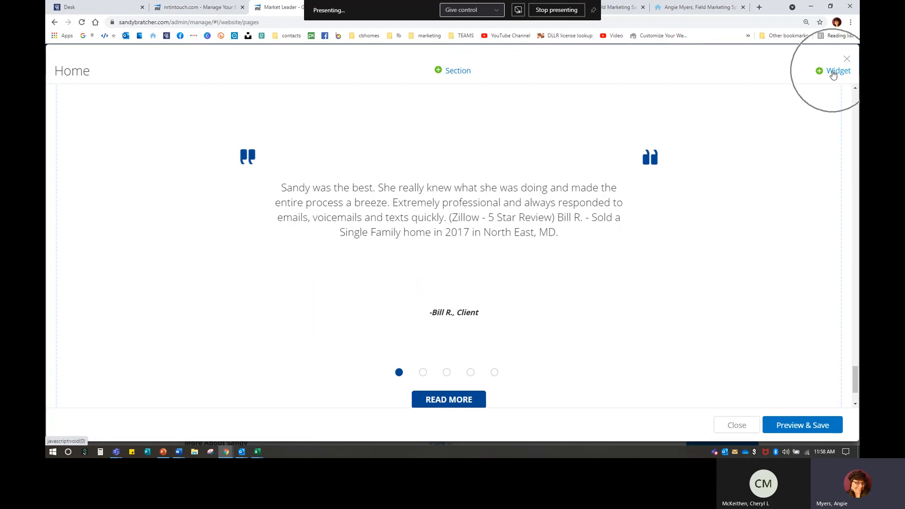
click(832, 71)
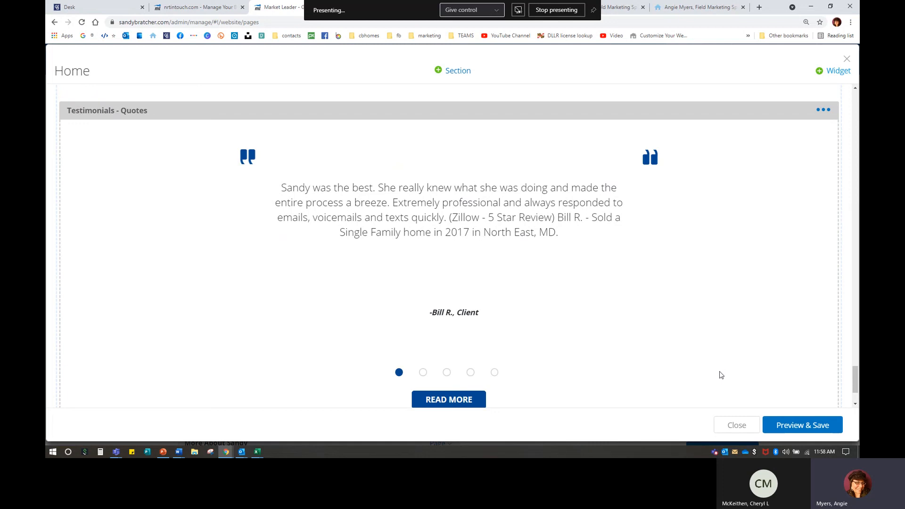
scroll(727, 342, down, 2)
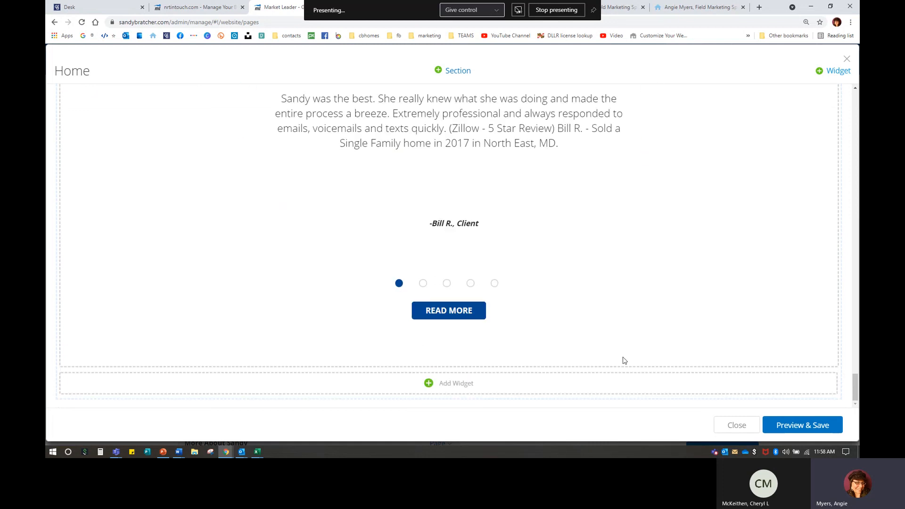
Step: Preview the edited Home page in Mobile, Tablet and Desktop views, then save the changes
click(454, 384)
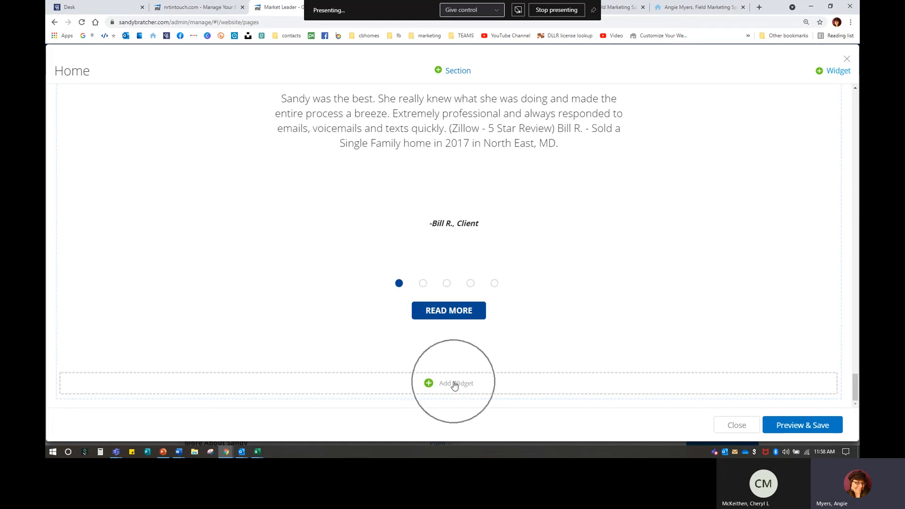
click(454, 384)
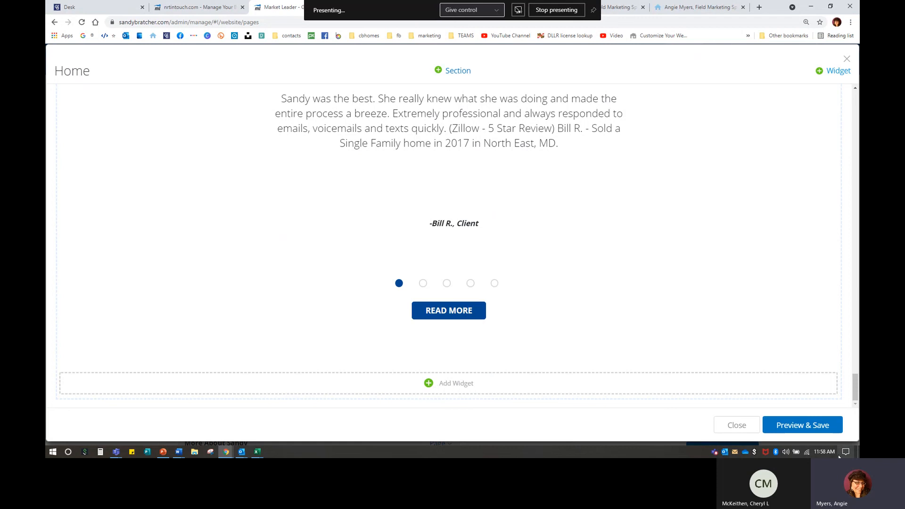
click(796, 425)
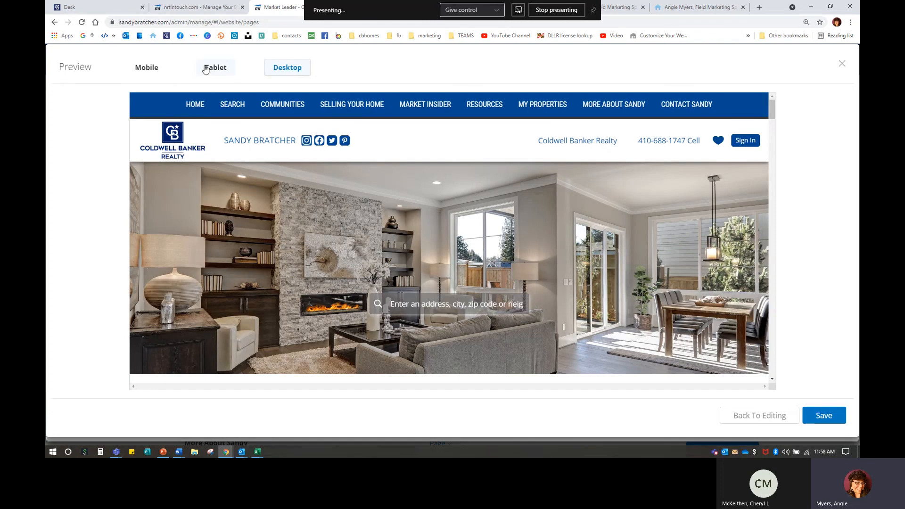
click(147, 67)
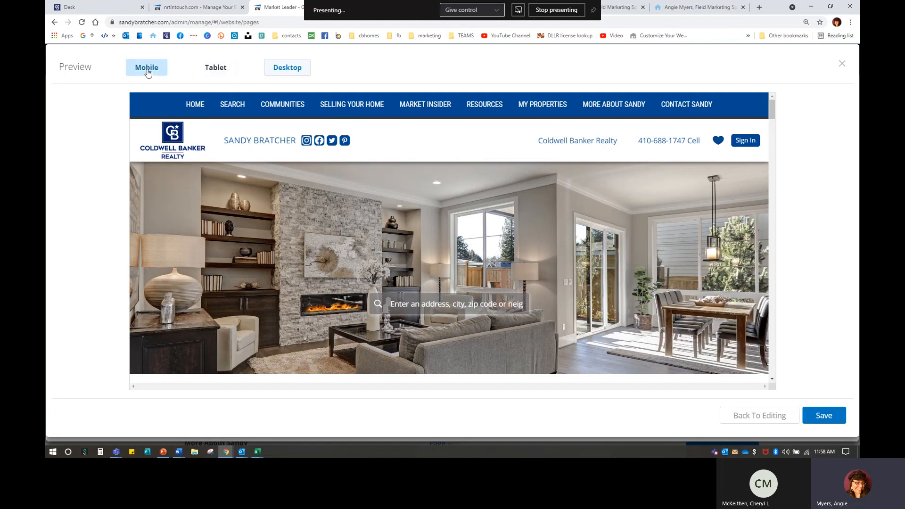
click(217, 69)
click(290, 70)
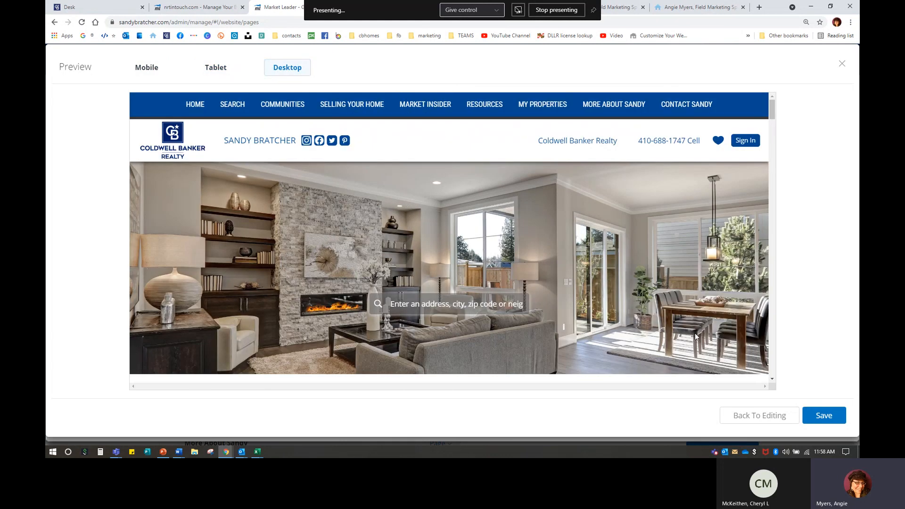
click(823, 419)
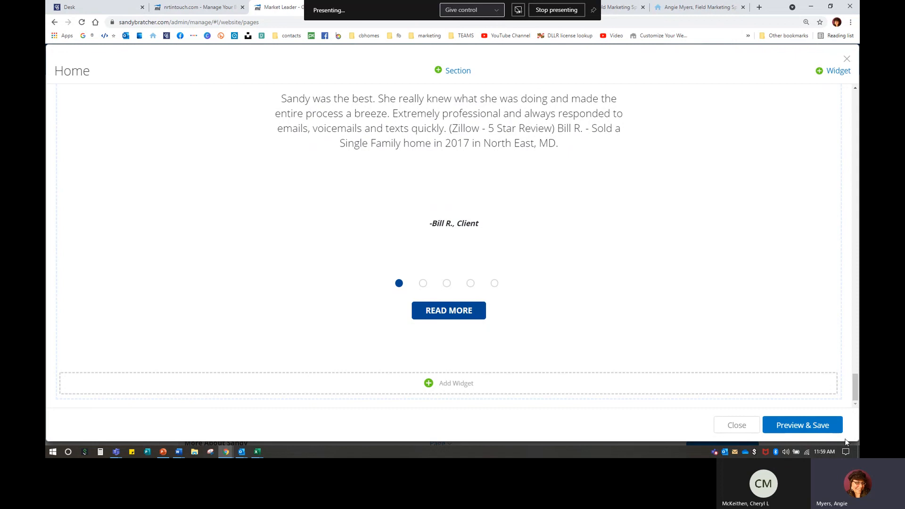
Step: Add a Custom Content widget, cycling Accent 1 and Accent 2 before keeping the white background
click(837, 75)
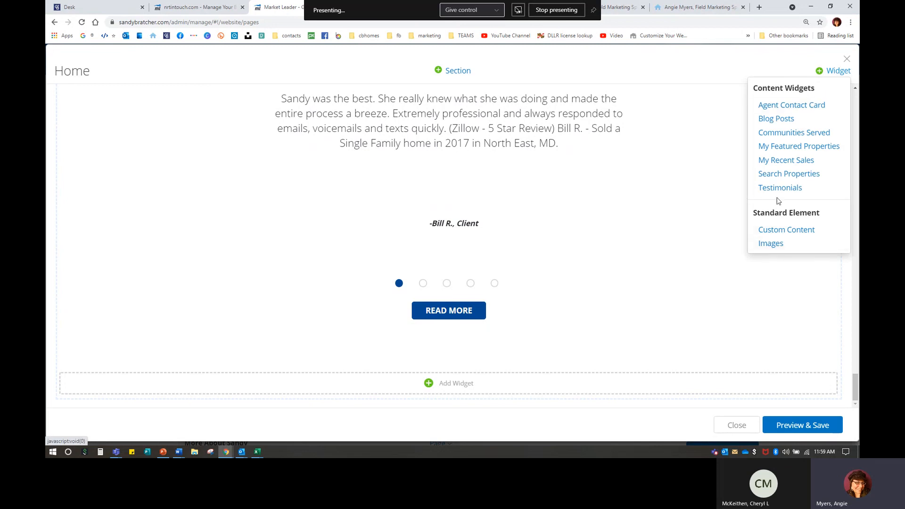
click(793, 230)
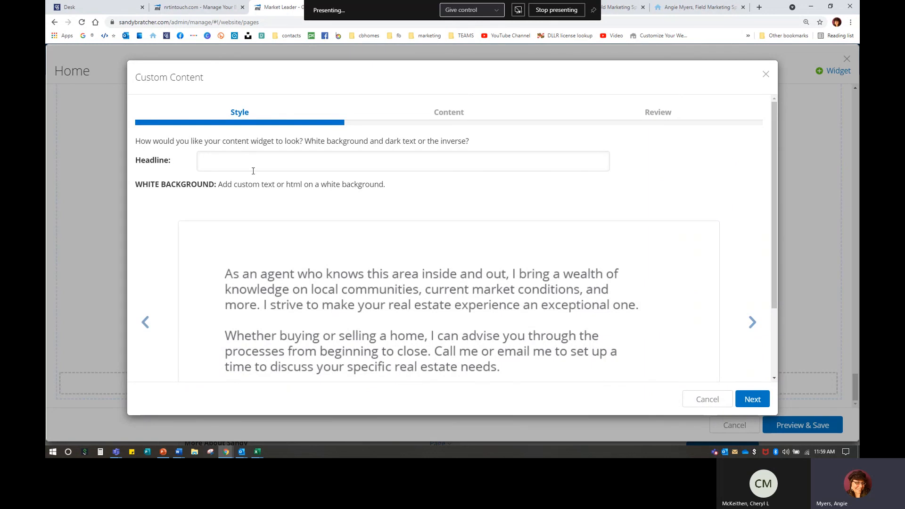
scroll(643, 330, down, 1)
click(752, 279)
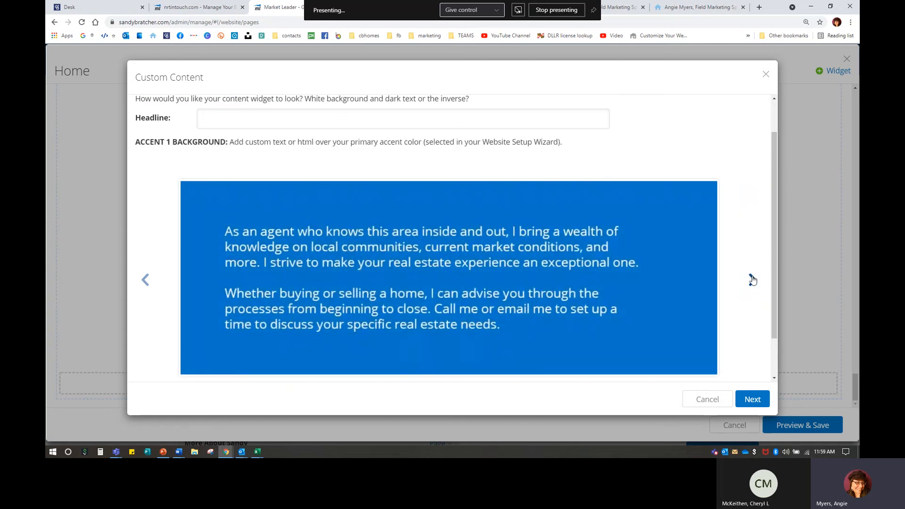
click(753, 280)
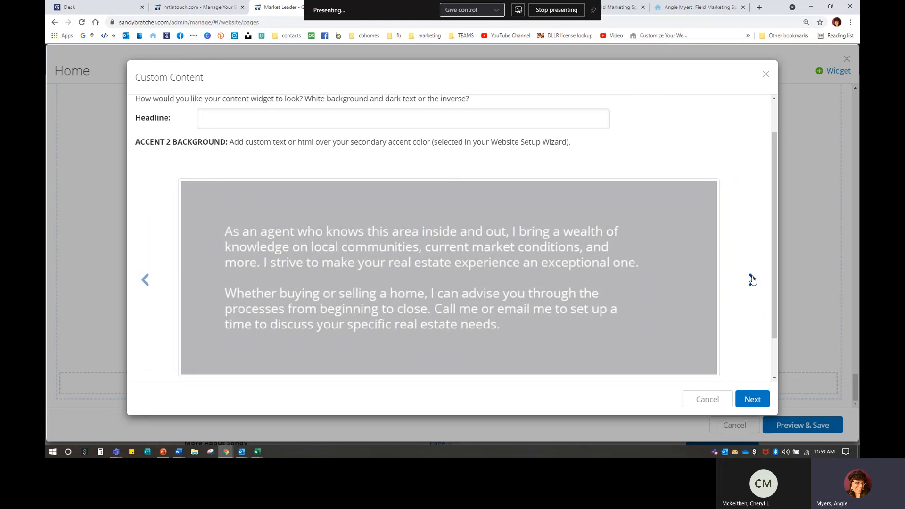
click(752, 279)
click(754, 398)
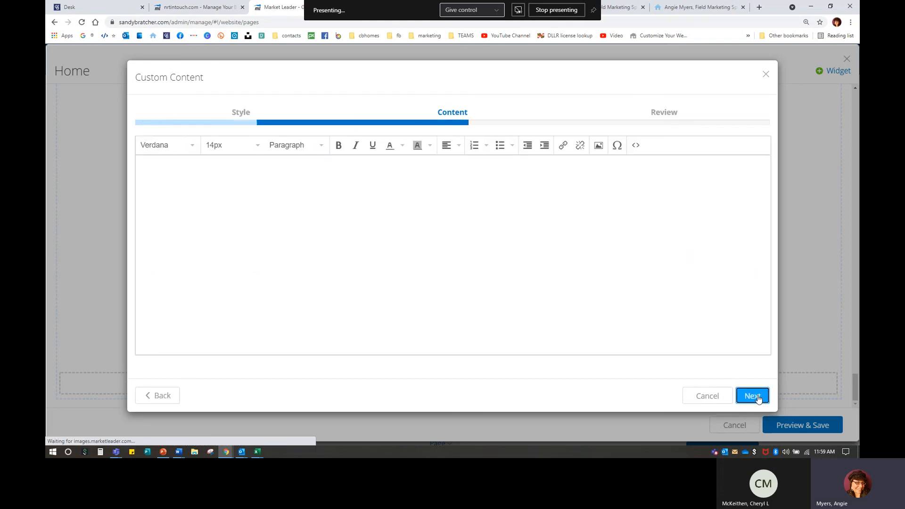
Step: Enter 'fsdafsdafsdfasdfsadfsdf' as the widget content and save it onto the page
text(fsdafsdafsdfasdfsadf)
text(sdf)
click(752, 396)
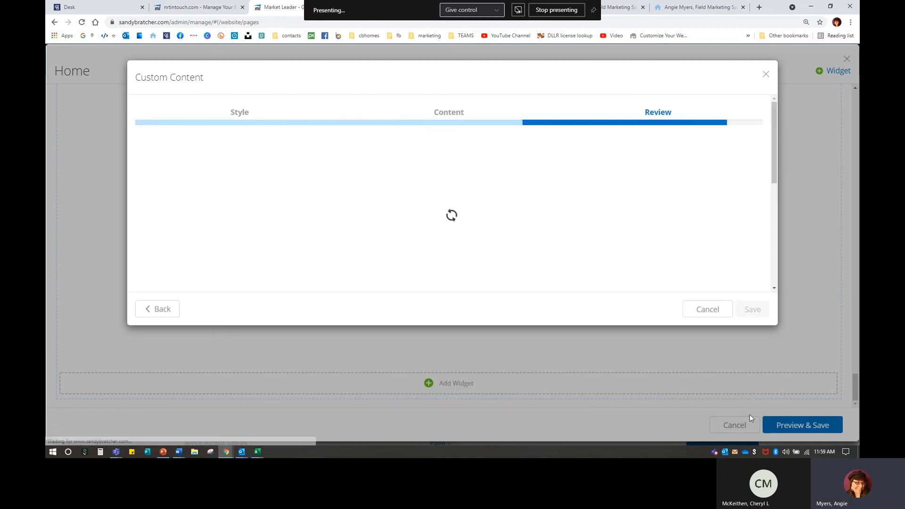
click(753, 309)
scroll(556, 383, down, 2)
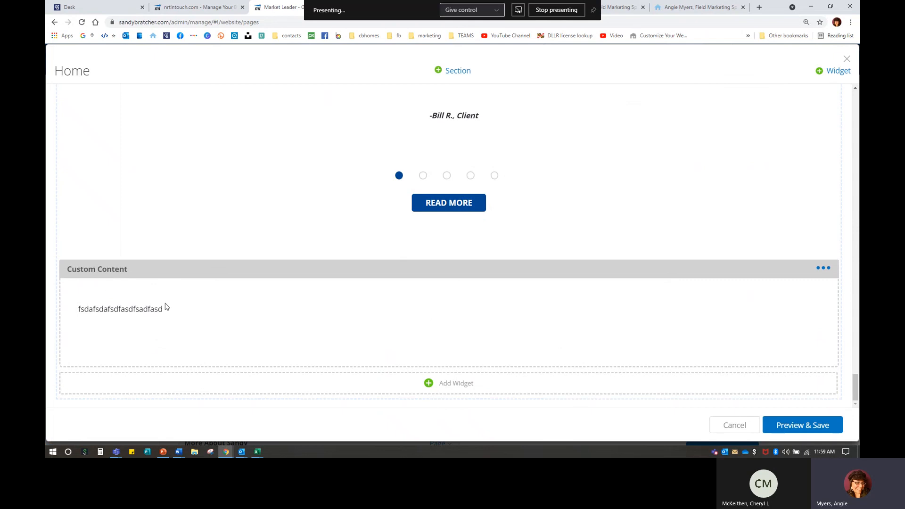
Step: Delete the test Custom Content widget and preview and save the Home page
click(822, 268)
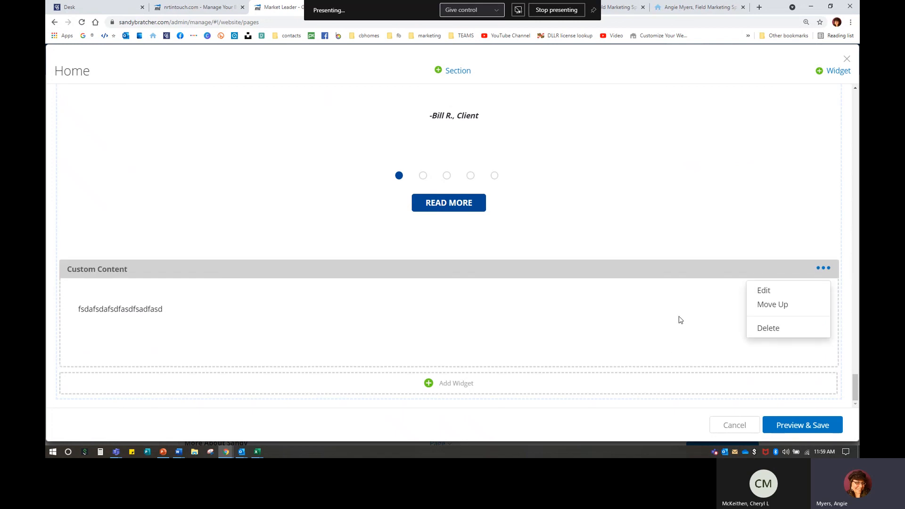
click(782, 330)
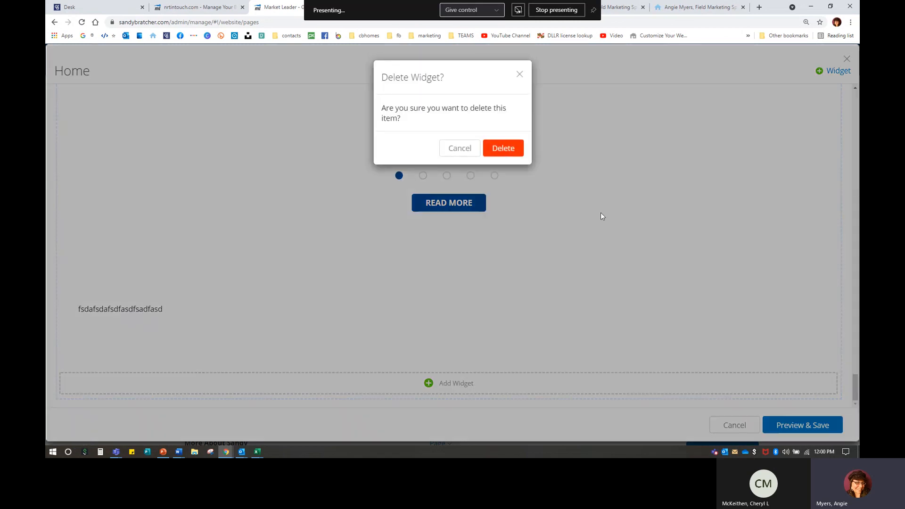
click(502, 150)
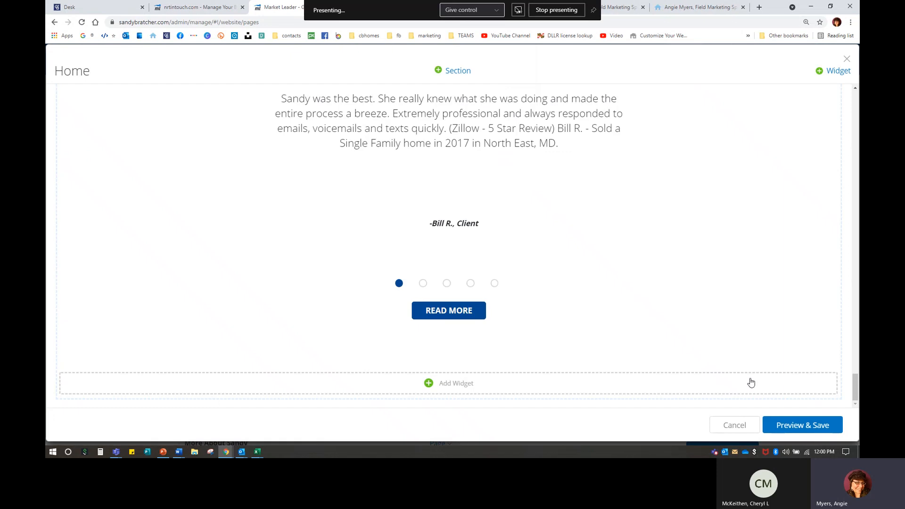
click(827, 426)
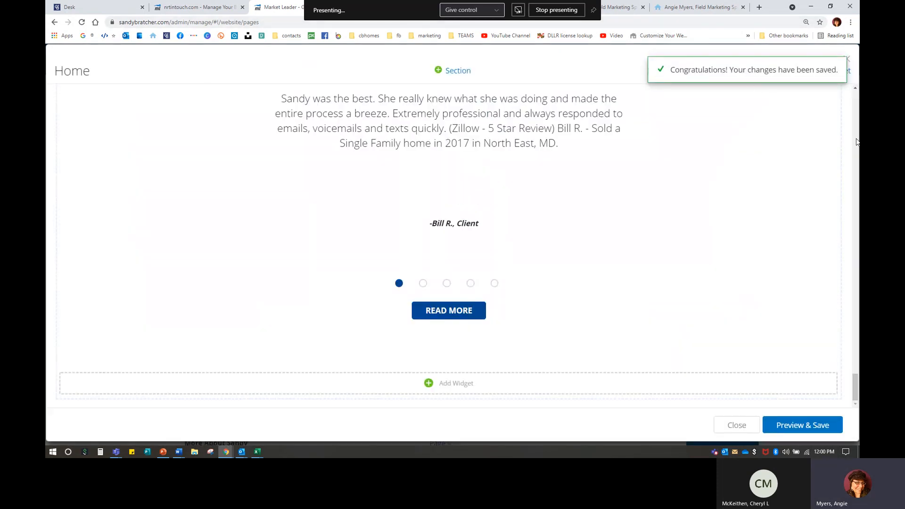
Step: Close the Home page editor and stop presenting the screen in Teams
click(847, 62)
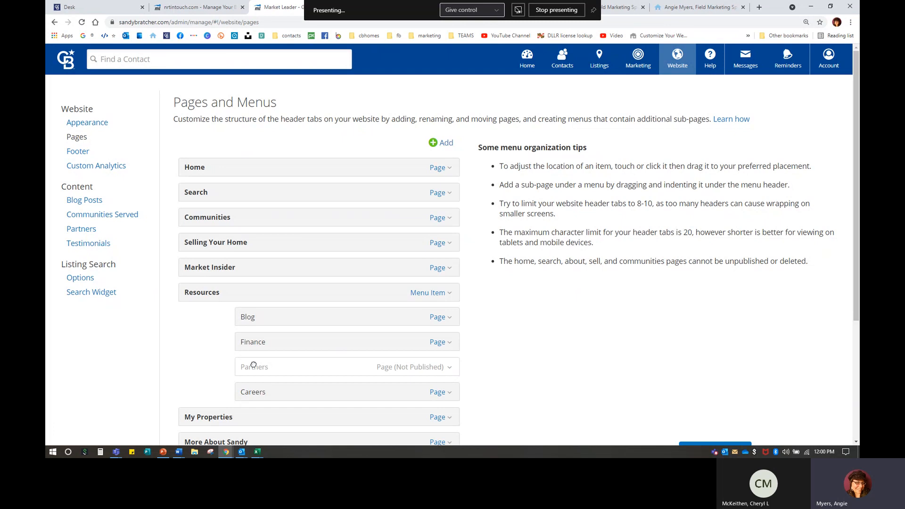
mouse_move(116, 452)
click(156, 412)
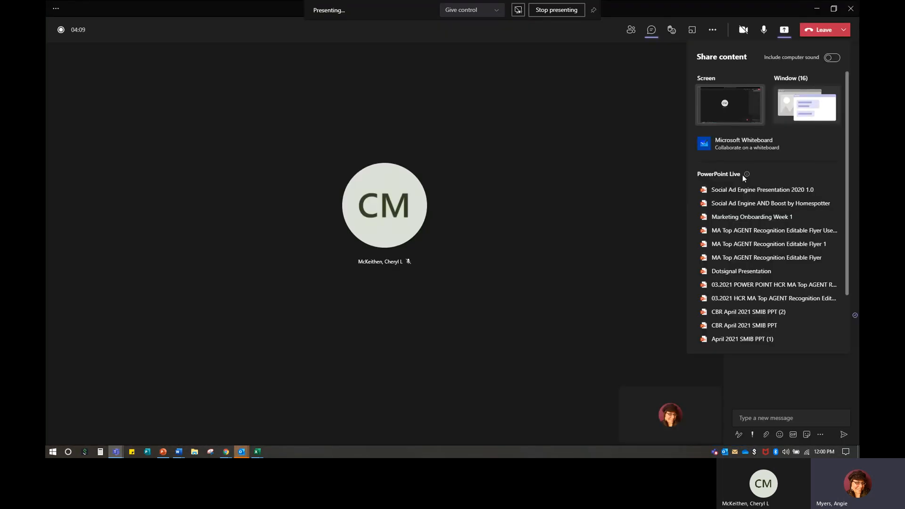
click(784, 31)
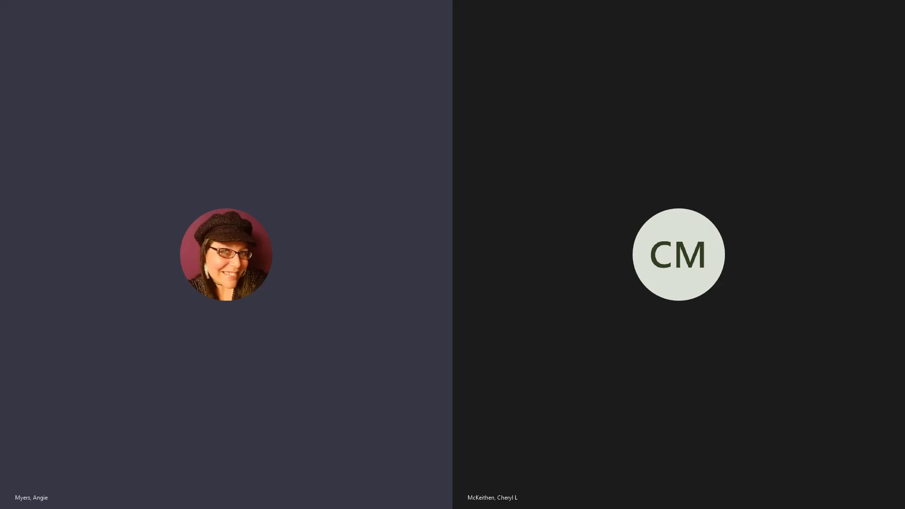